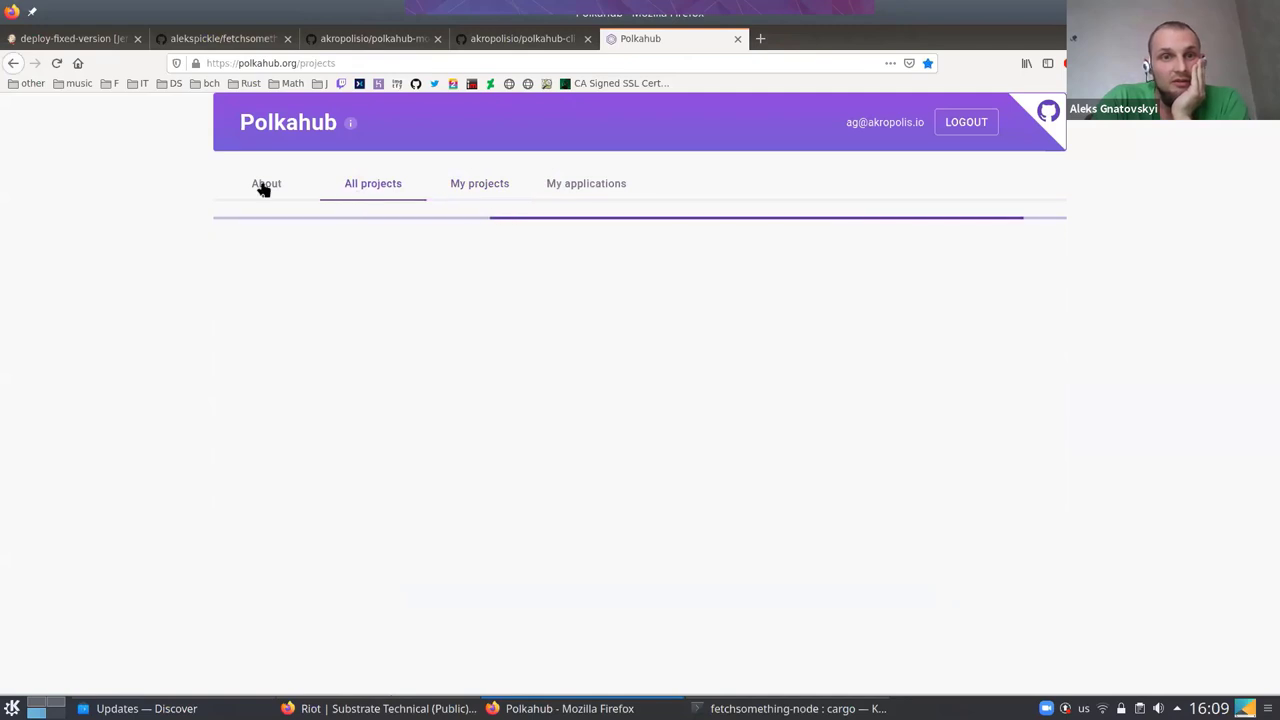
Browse the My projects and About pages, then return to the all projects list
left_click(474, 185)
left_click(358, 186)
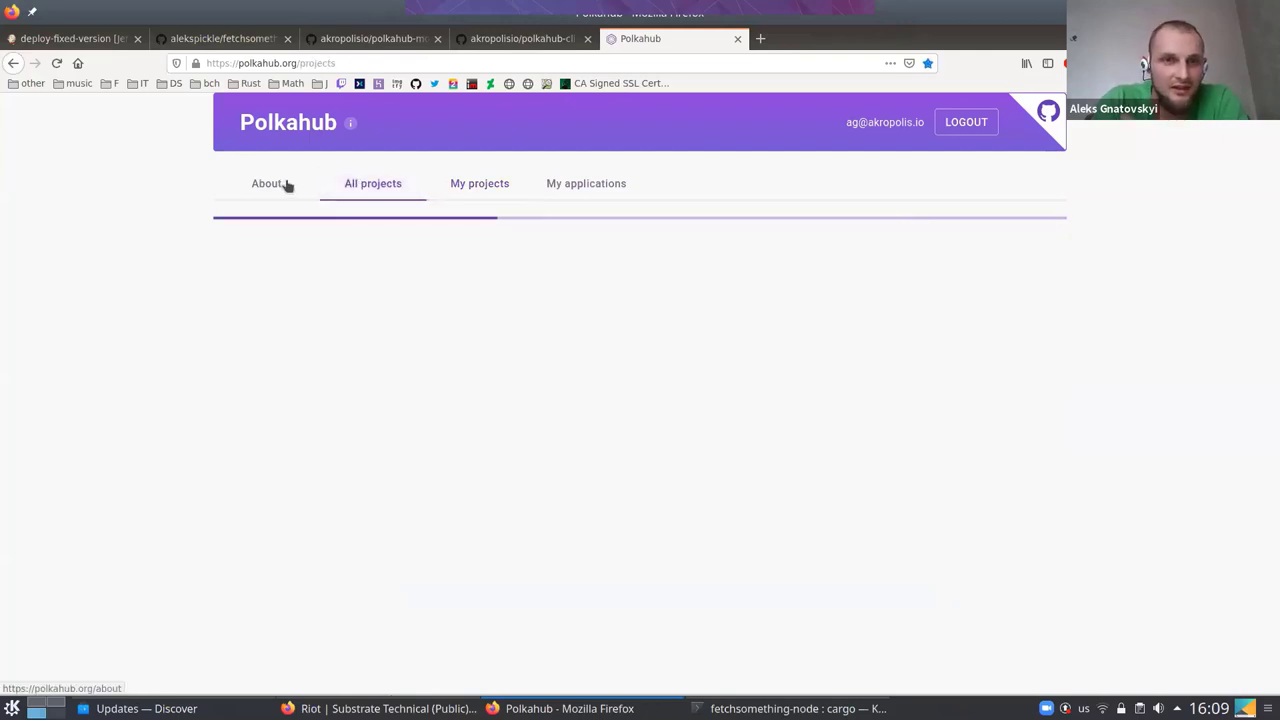
left_click(285, 186)
left_click(382, 182)
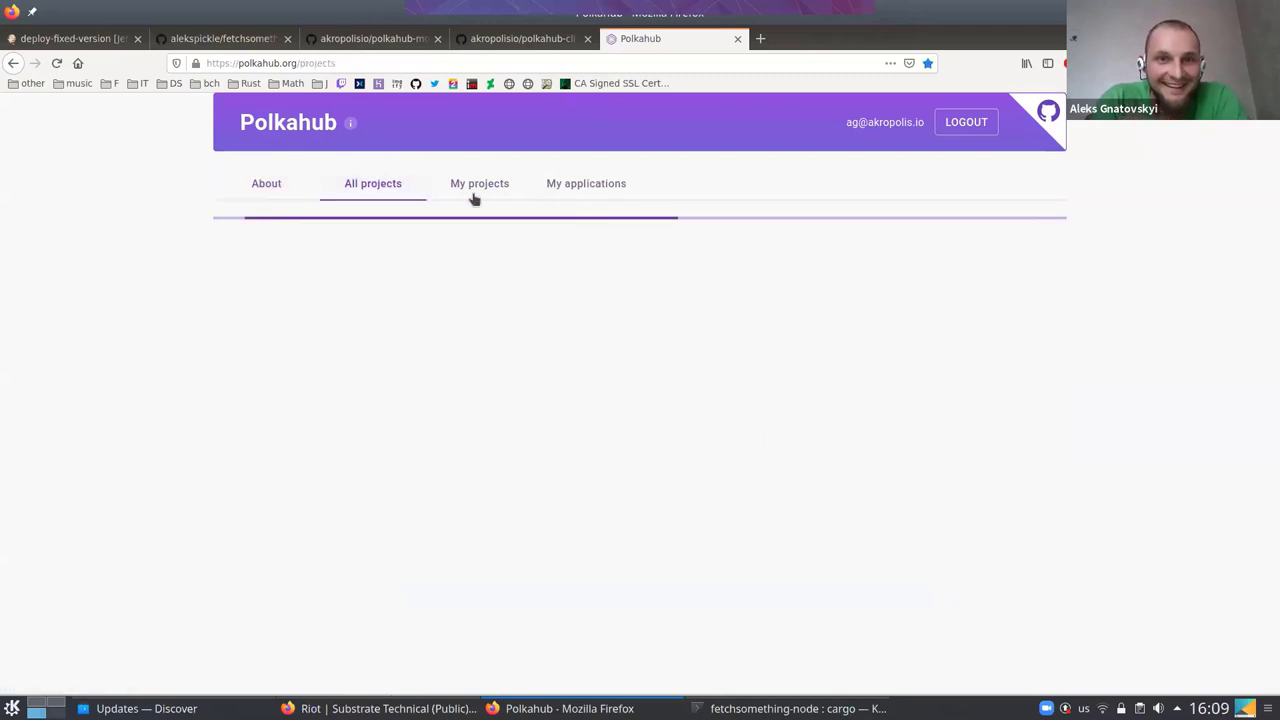
Log out of Polkahub and sign back in with the autofilled credentials
left_click(951, 128)
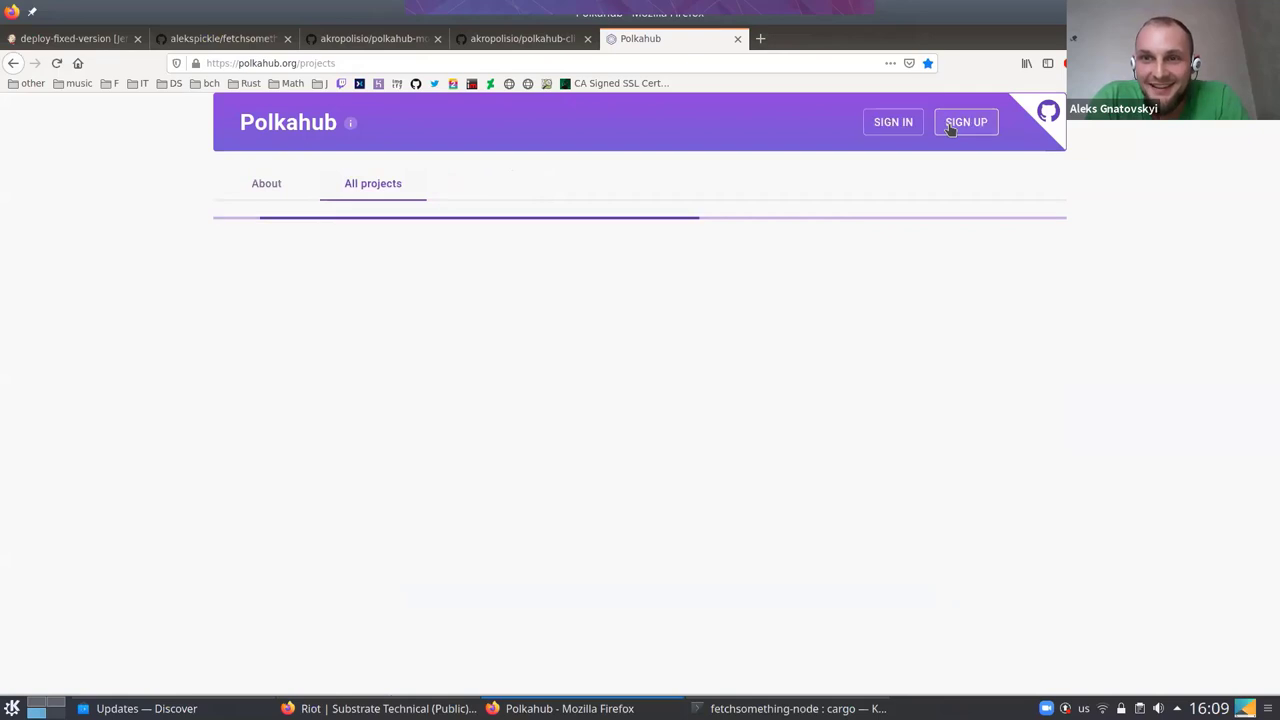
left_click(892, 124)
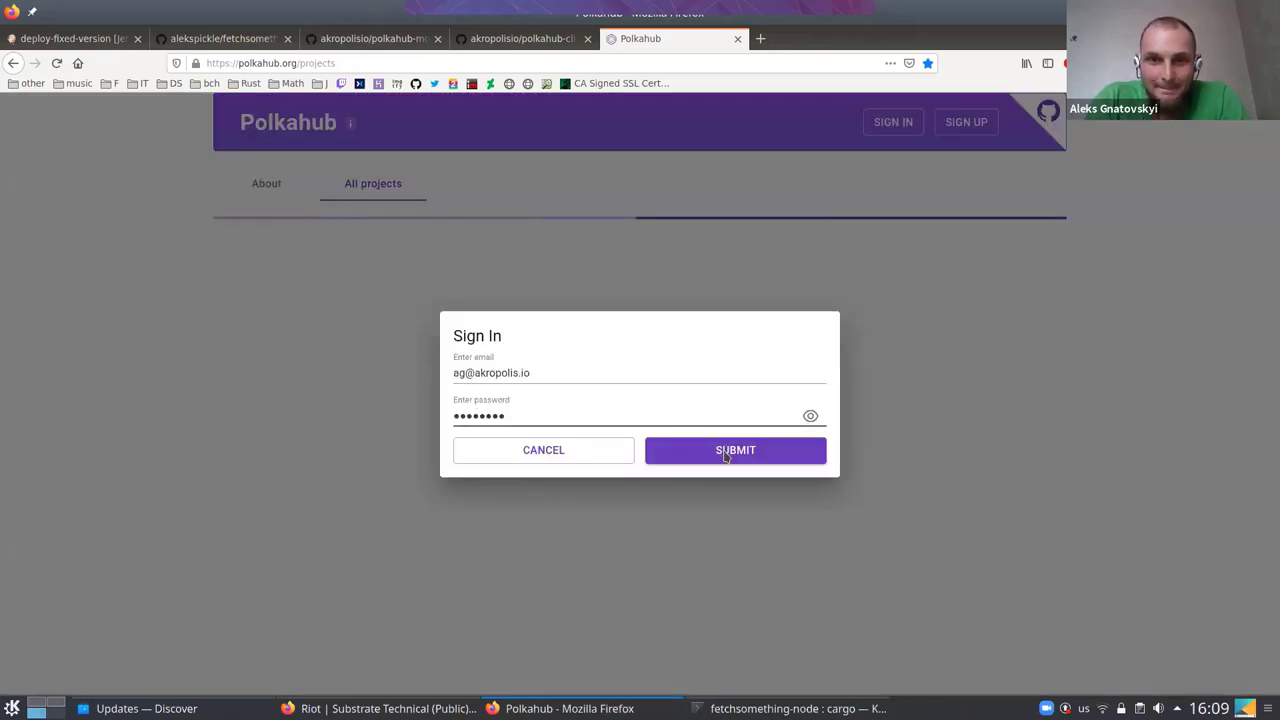
left_click(723, 450)
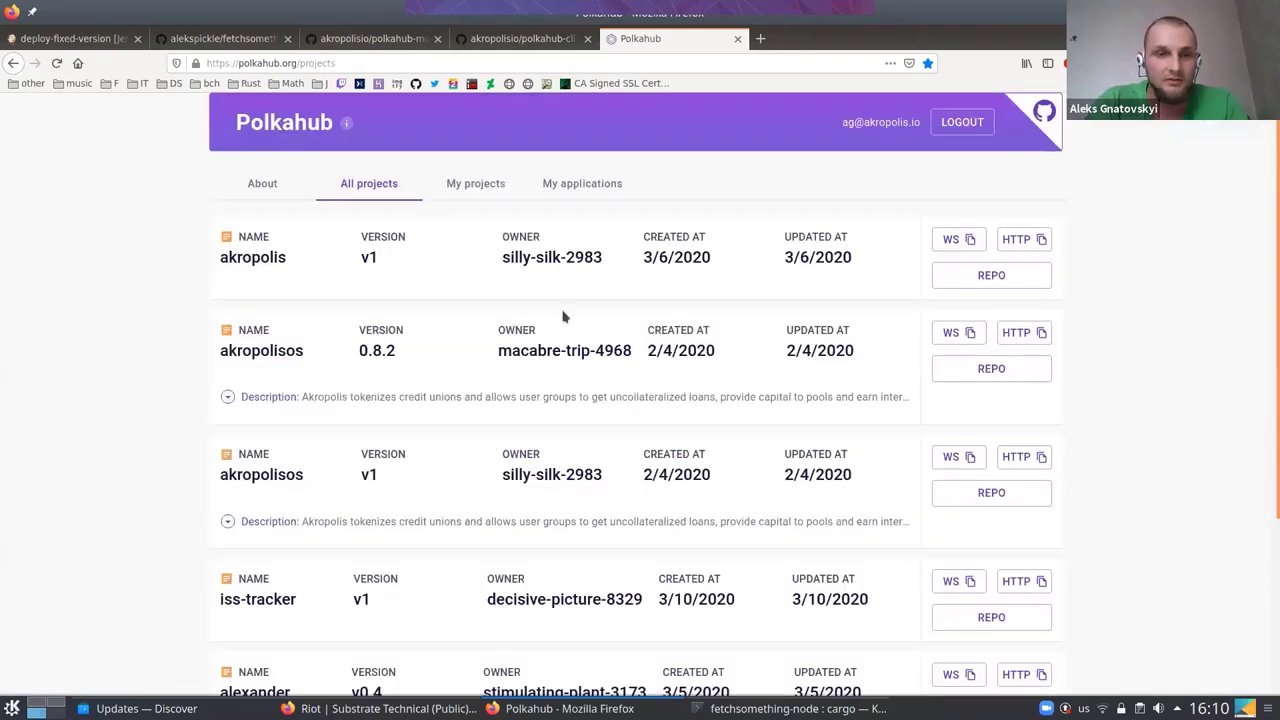
Scroll through the six loaded projects, briefly highlighting the alexander project's name and version
scroll(563, 316, "down", 3)
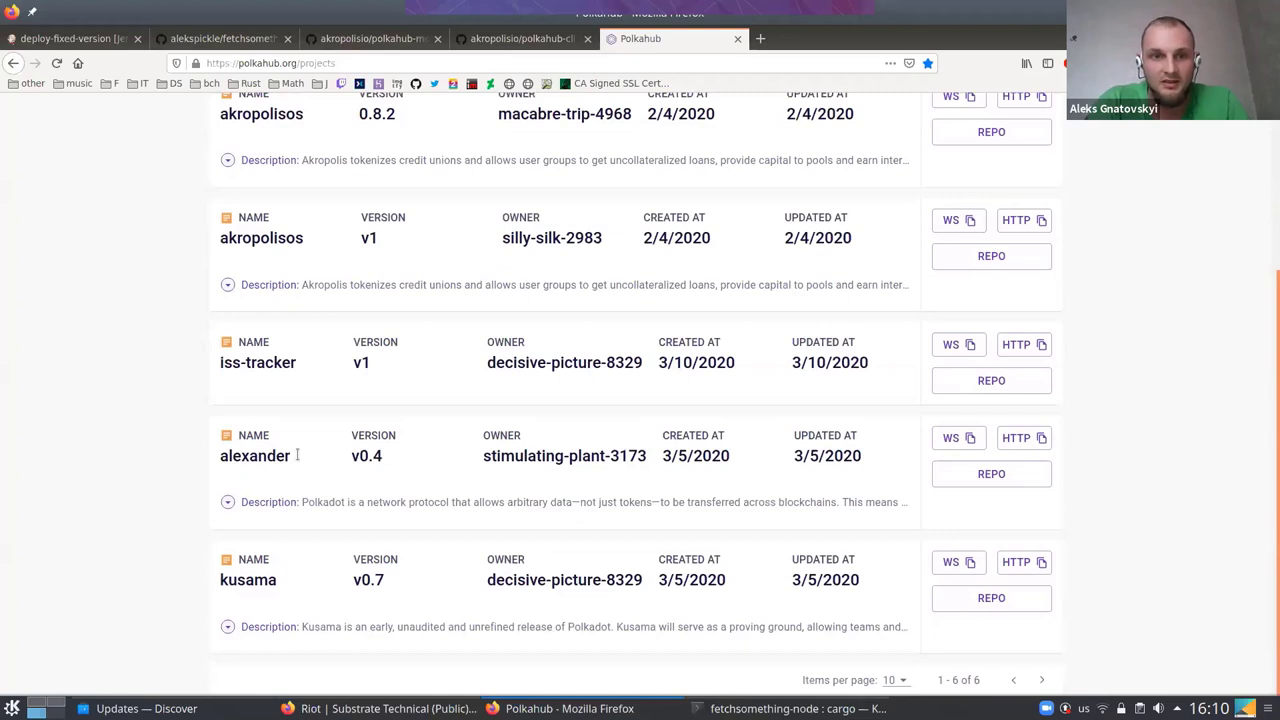
left_click_drag(221, 456, 392, 460)
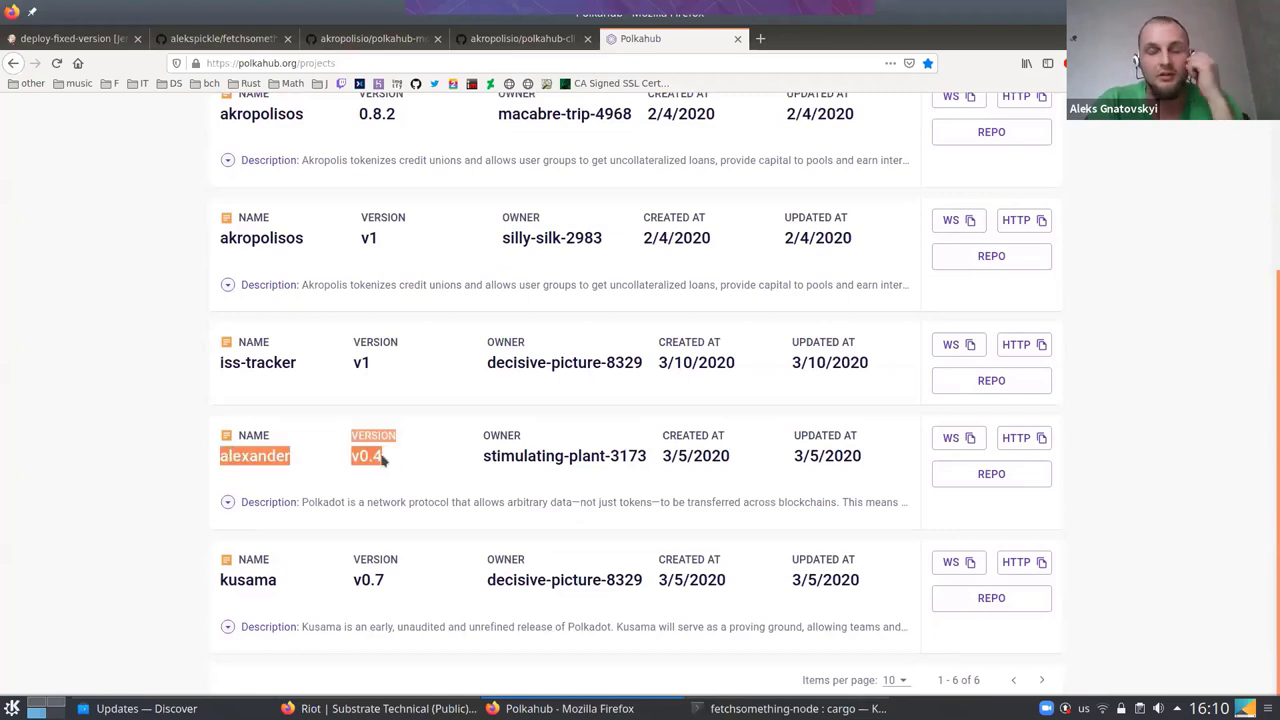
left_click(387, 458)
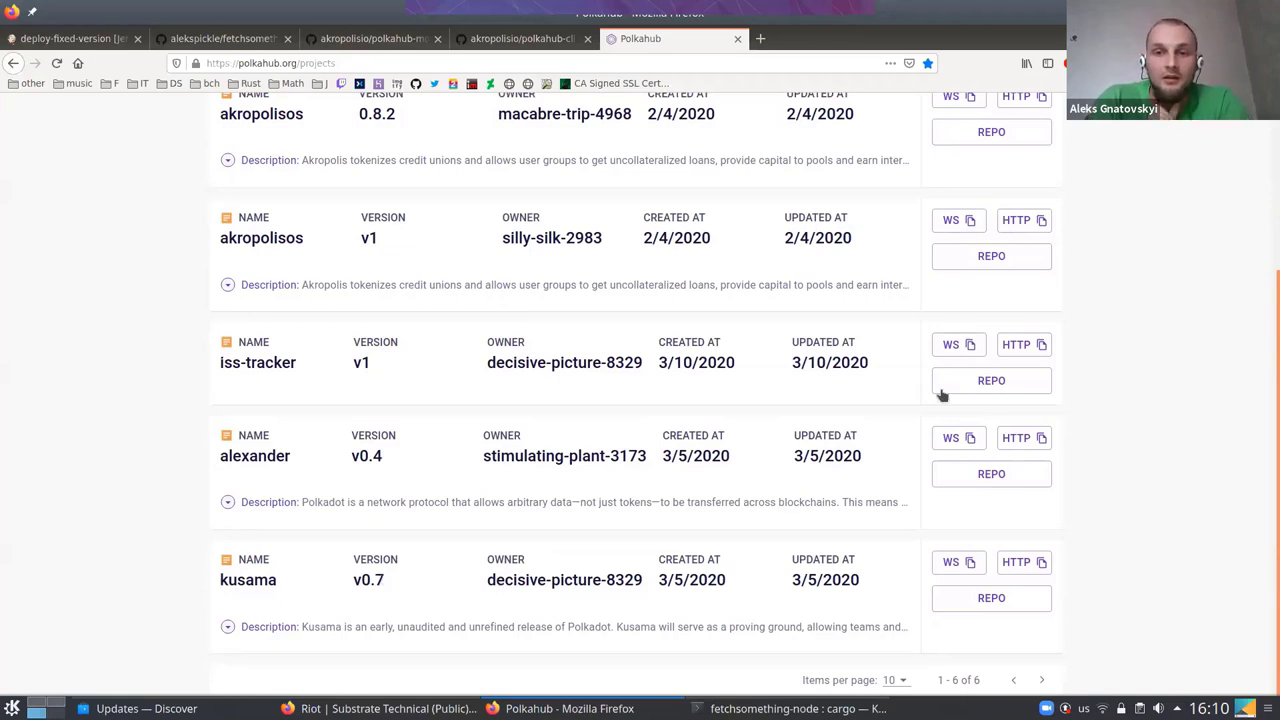
scroll(683, 370, "up", 3)
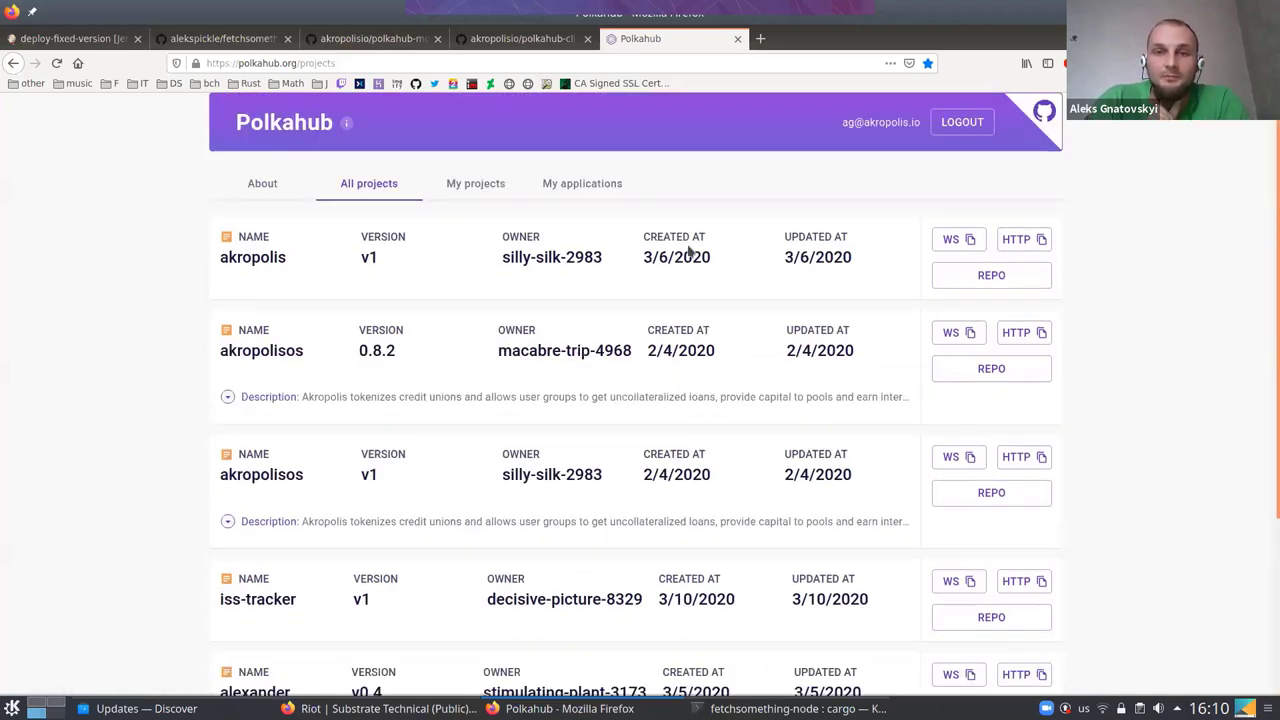
scroll(687, 252, "down", 3)
scroll(436, 393, "up", 3)
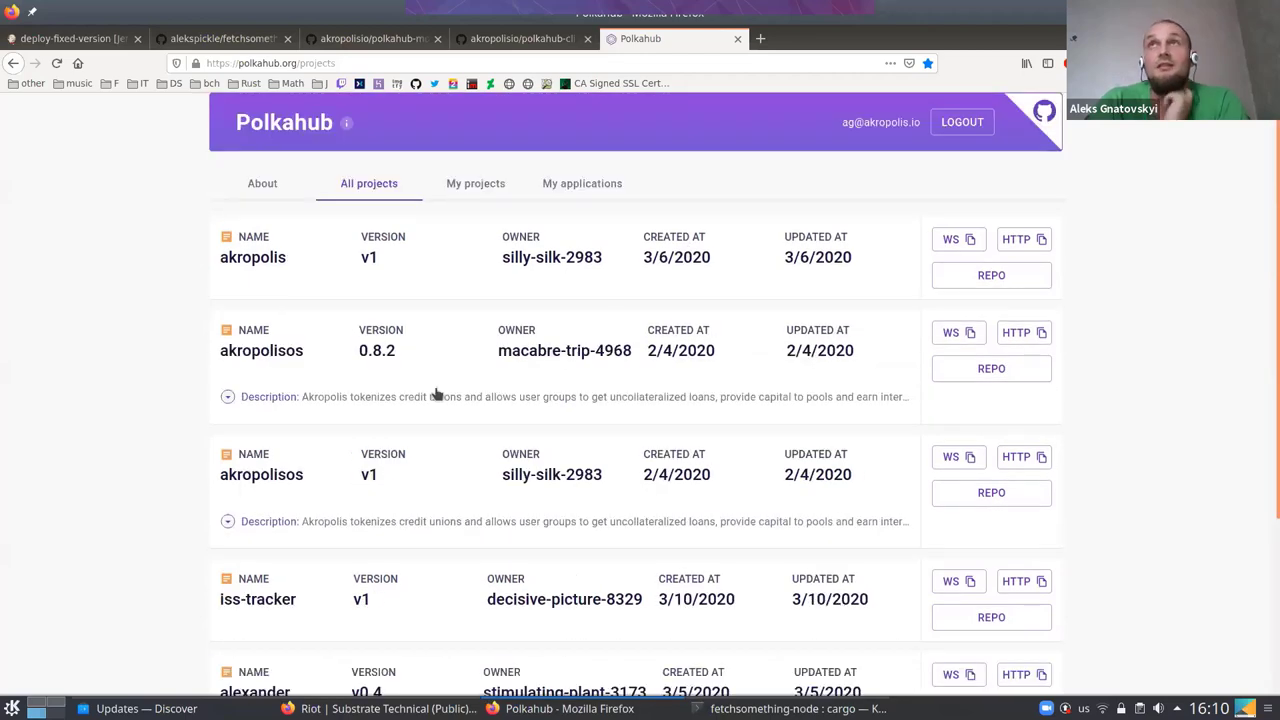
scroll(436, 393, "down", 2)
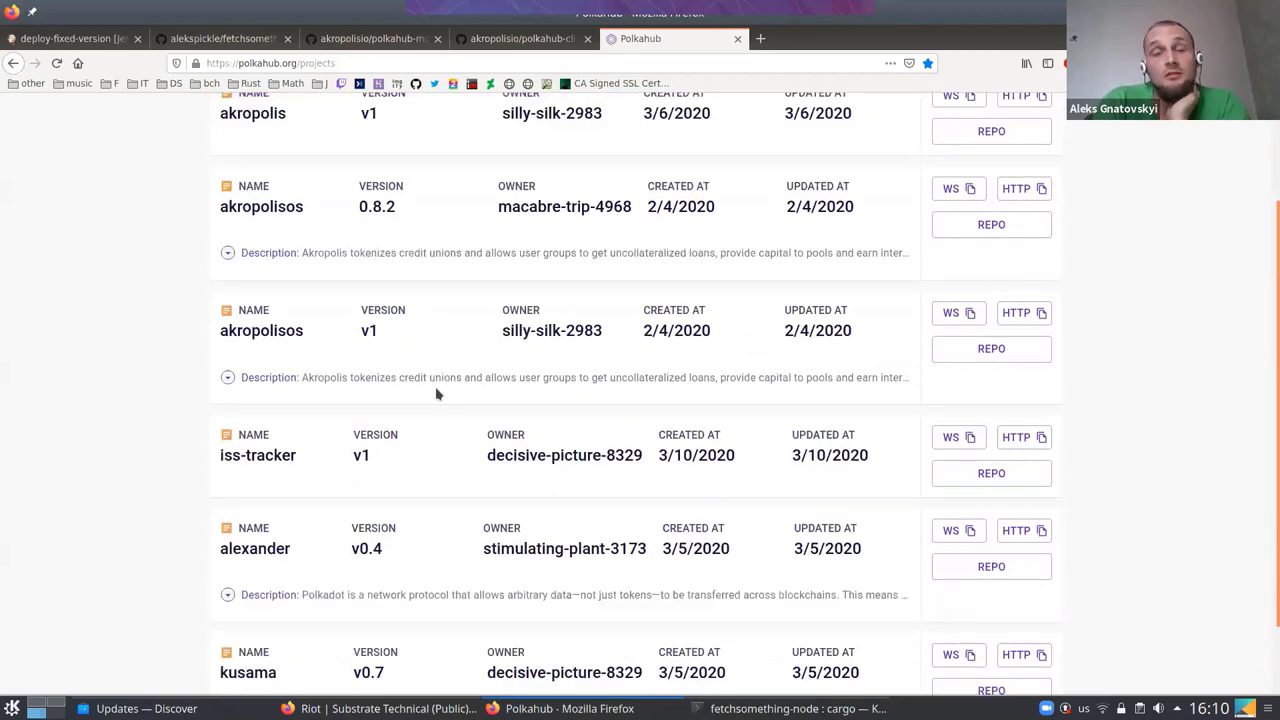
scroll(436, 393, "down", 1)
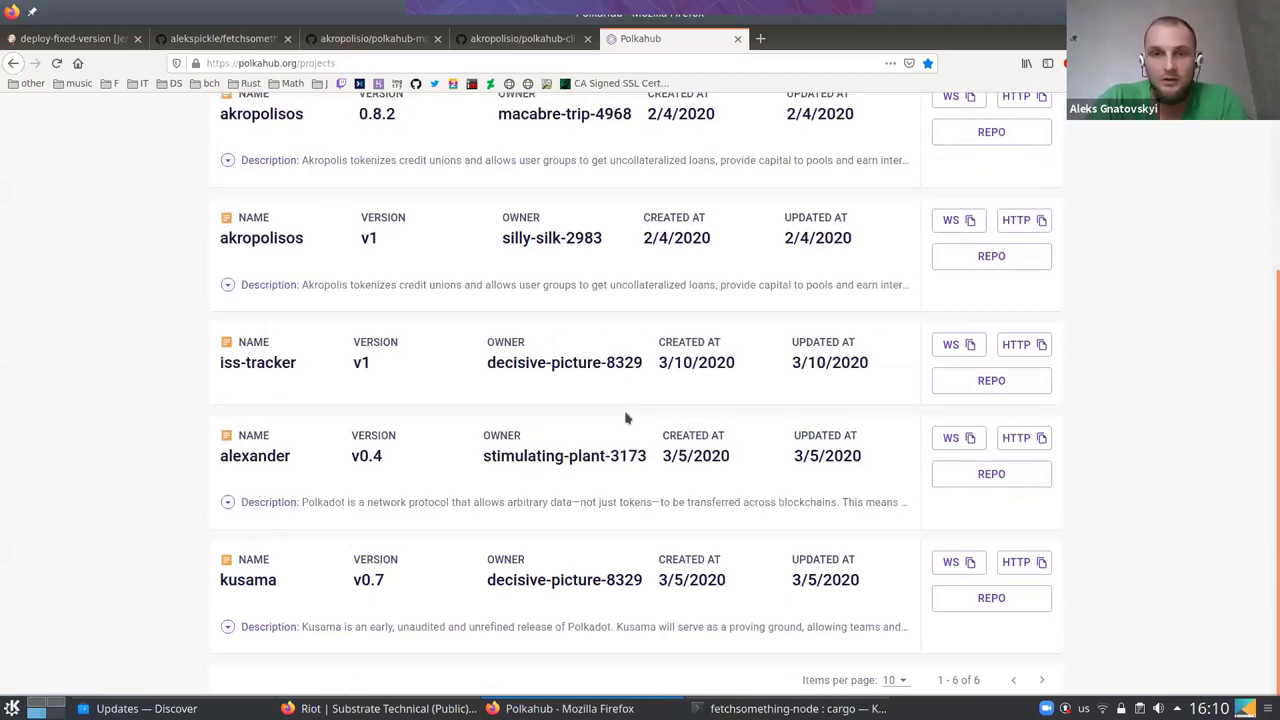
key("super+ctrl+Right")
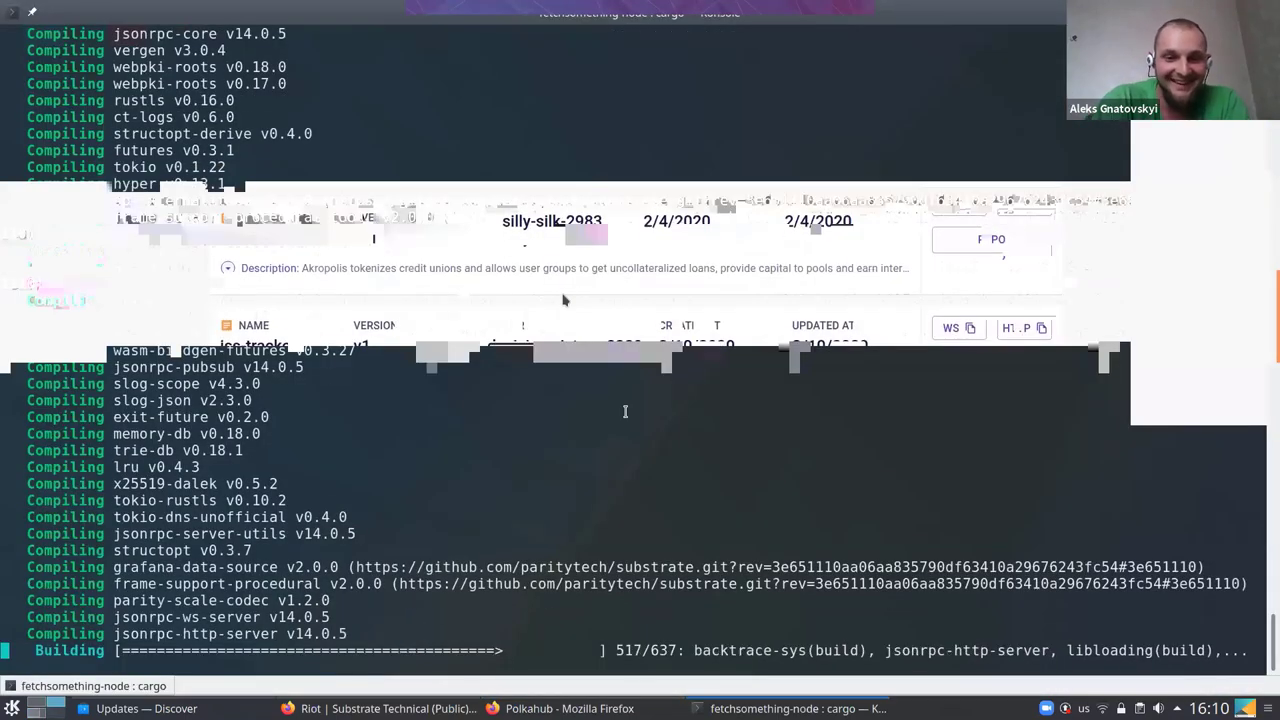
Open a new shell tab, then select the bash curl install line under Option 1 in the README
key("ctrl+shift+t")
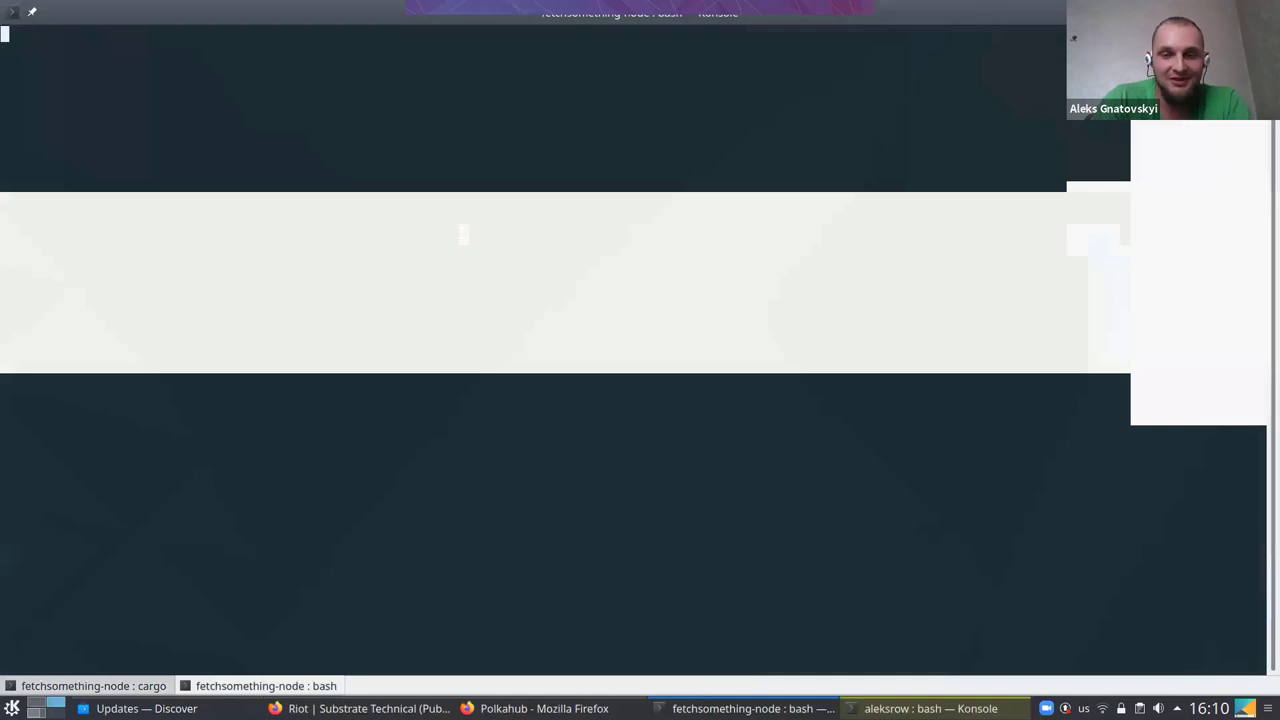
key("super+ctrl+Left")
scroll(402, 542, "up", 2)
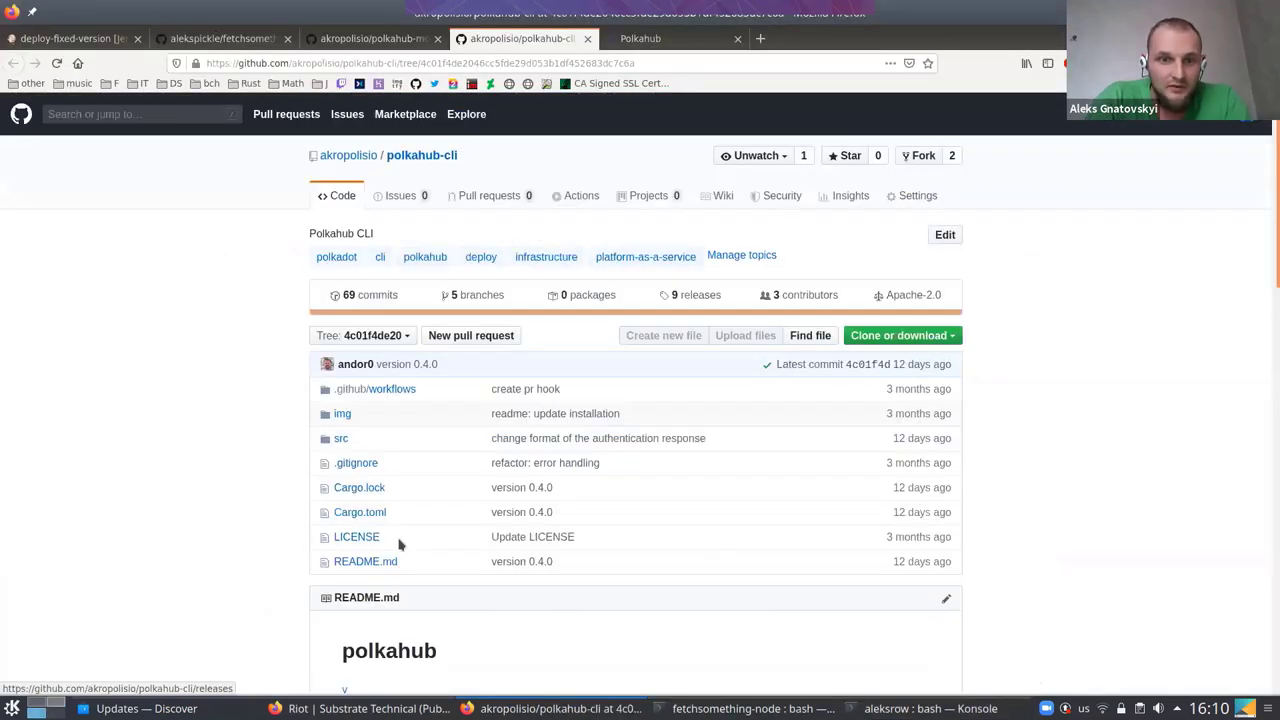
scroll(402, 542, "down", 5)
scroll(402, 542, "down", 2)
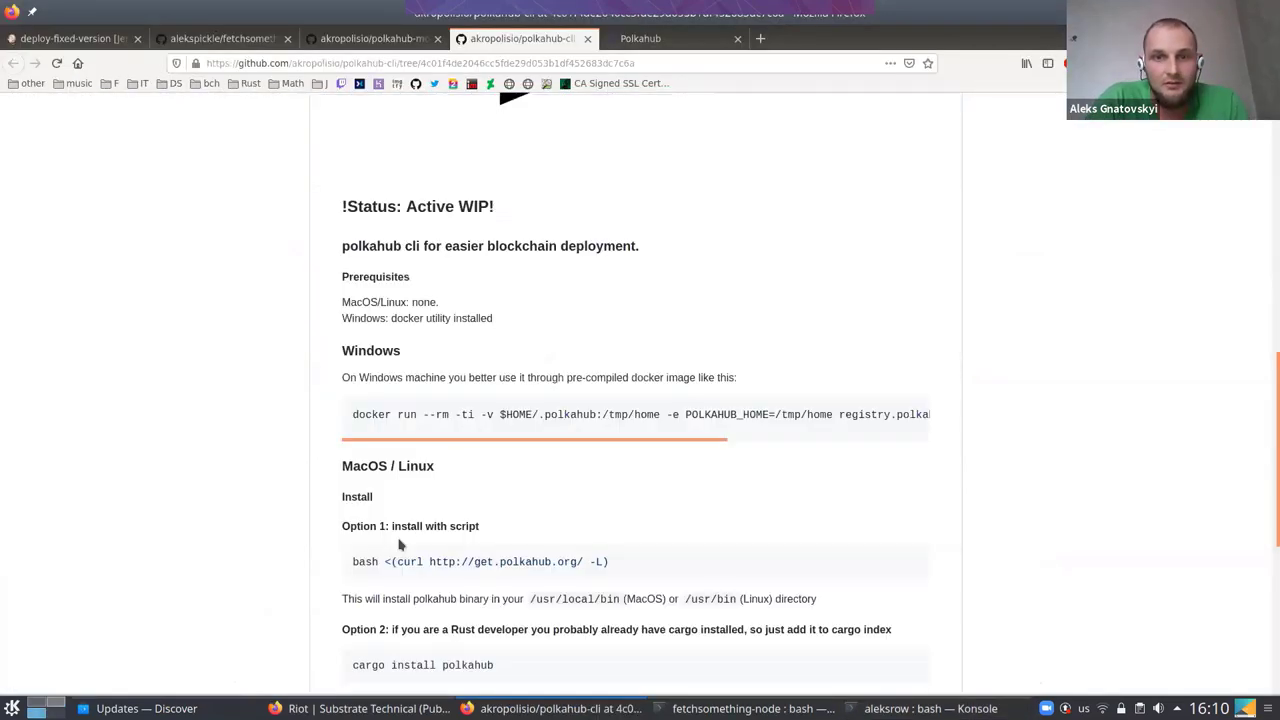
scroll(485, 395, "down", 2)
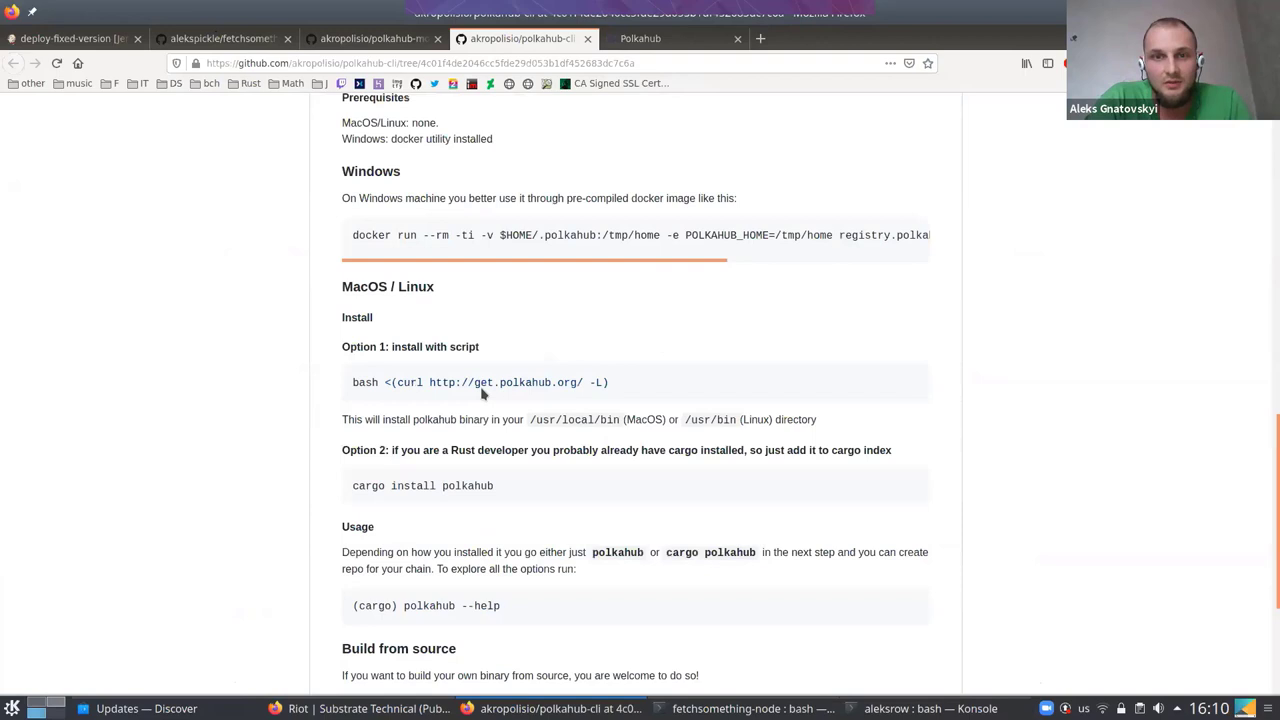
triple_click(354, 386)
key("super+ctrl+Right")
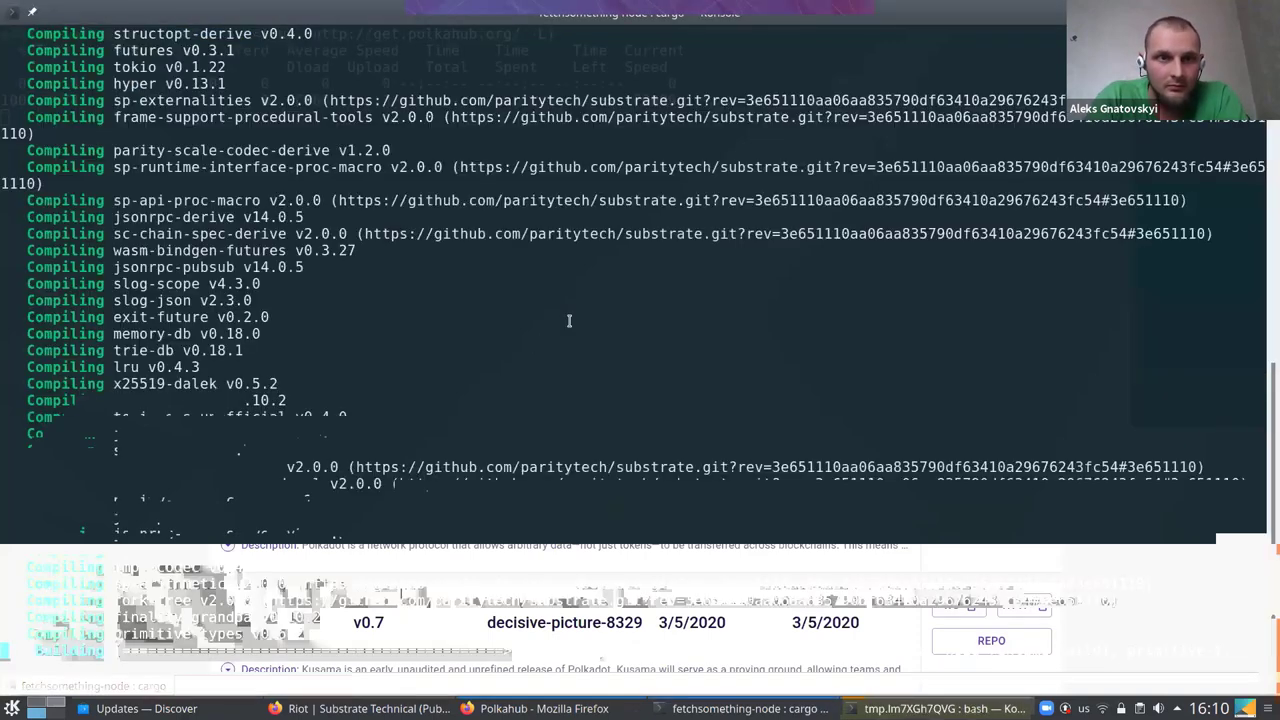
Run the pasted polkahub-cli install script, supplying the sudo password
key("alt+Tab")
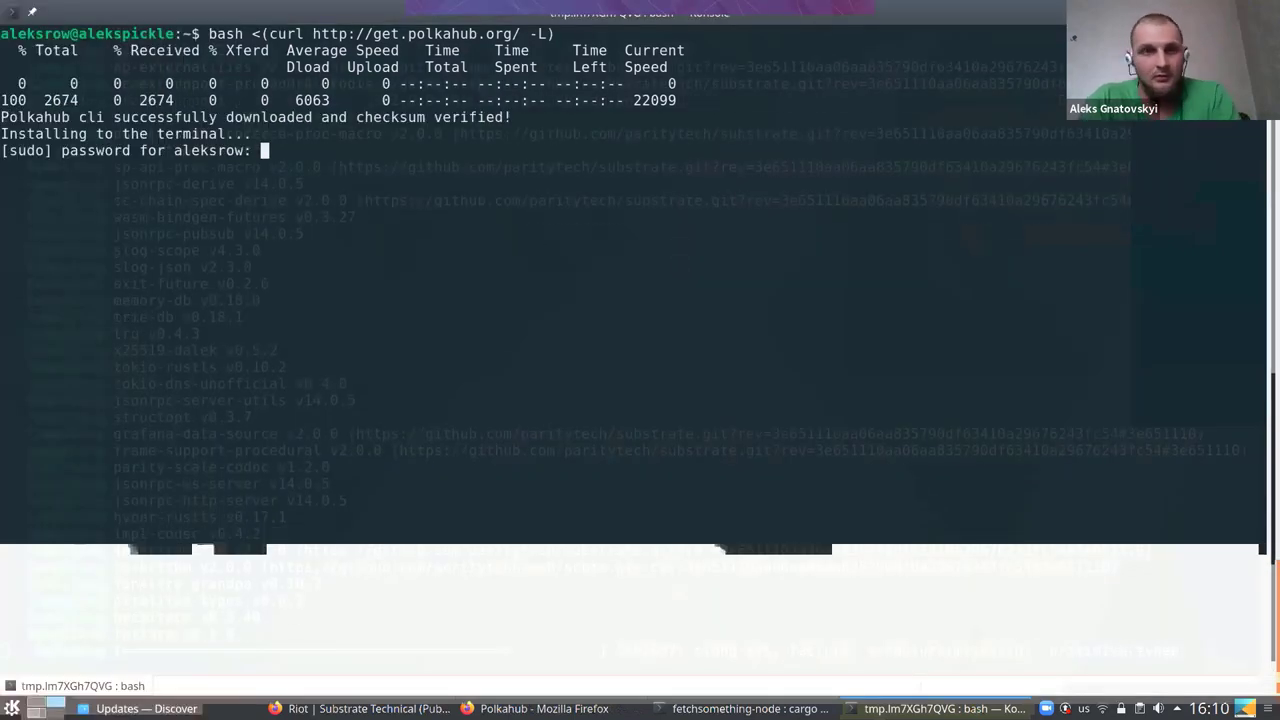
key("Return")
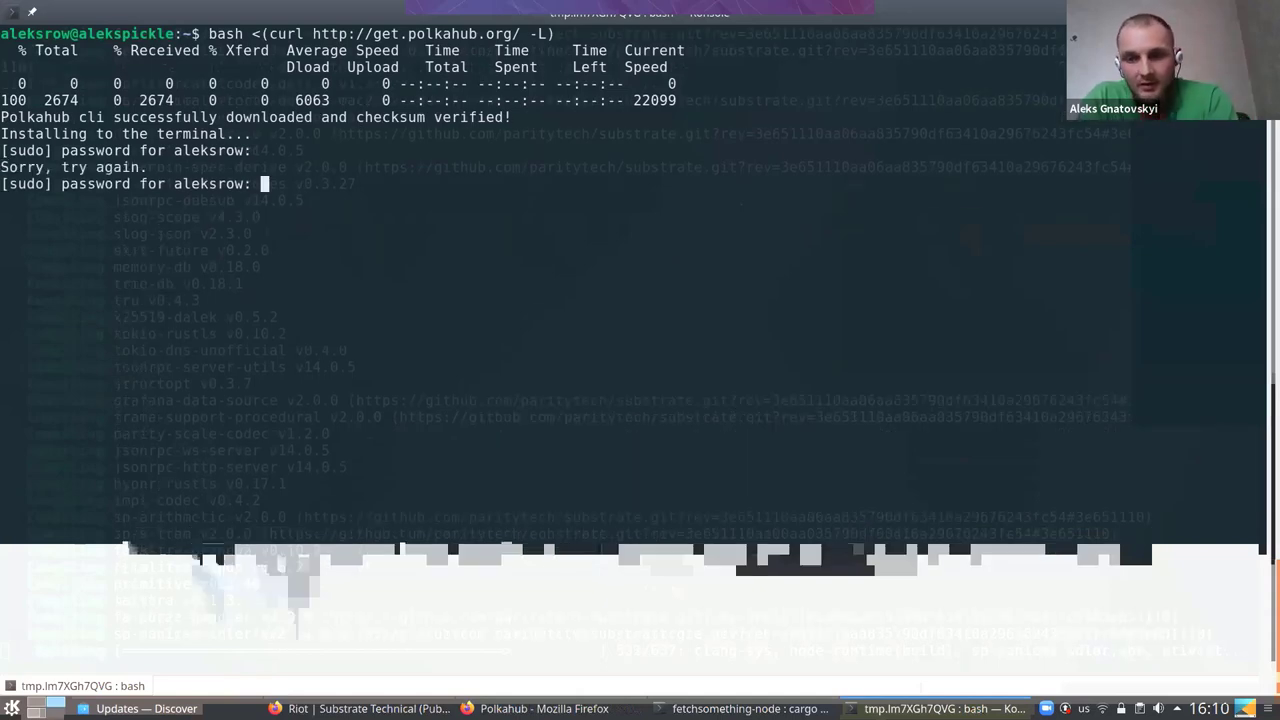
key("Return")
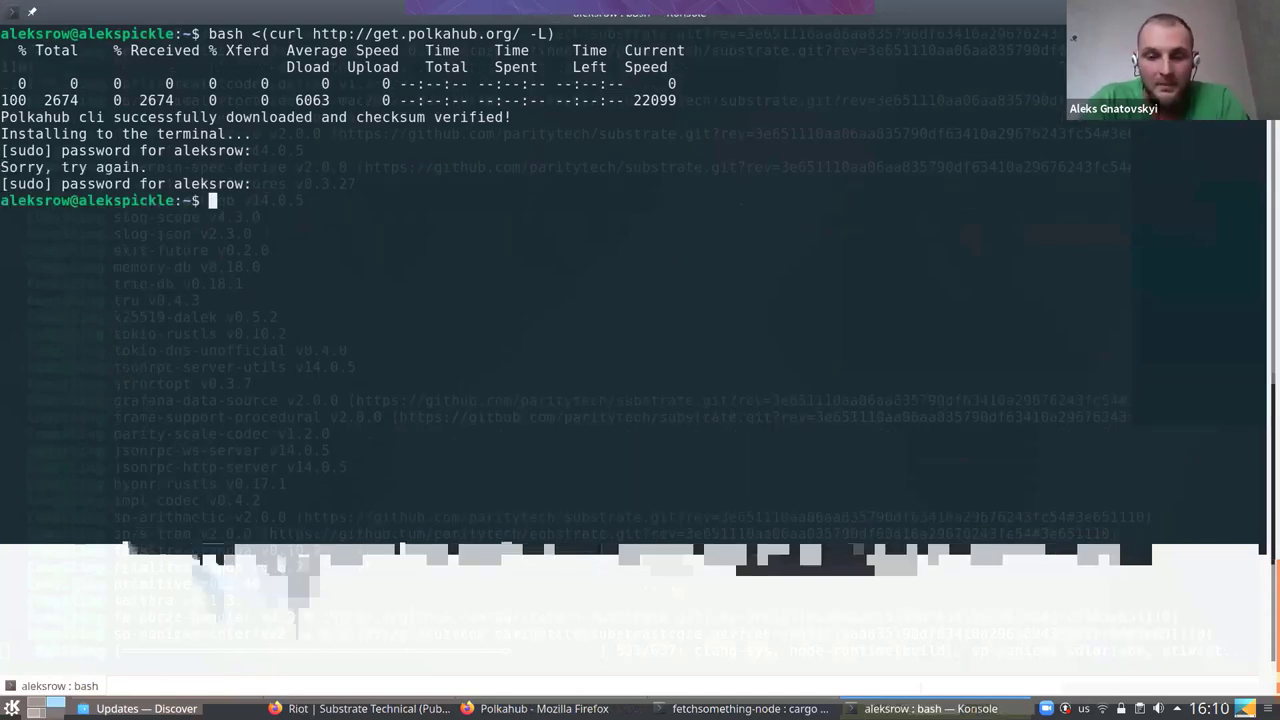
Run 'polkahub find kusama', which fails with an invalid token error
type("polka")
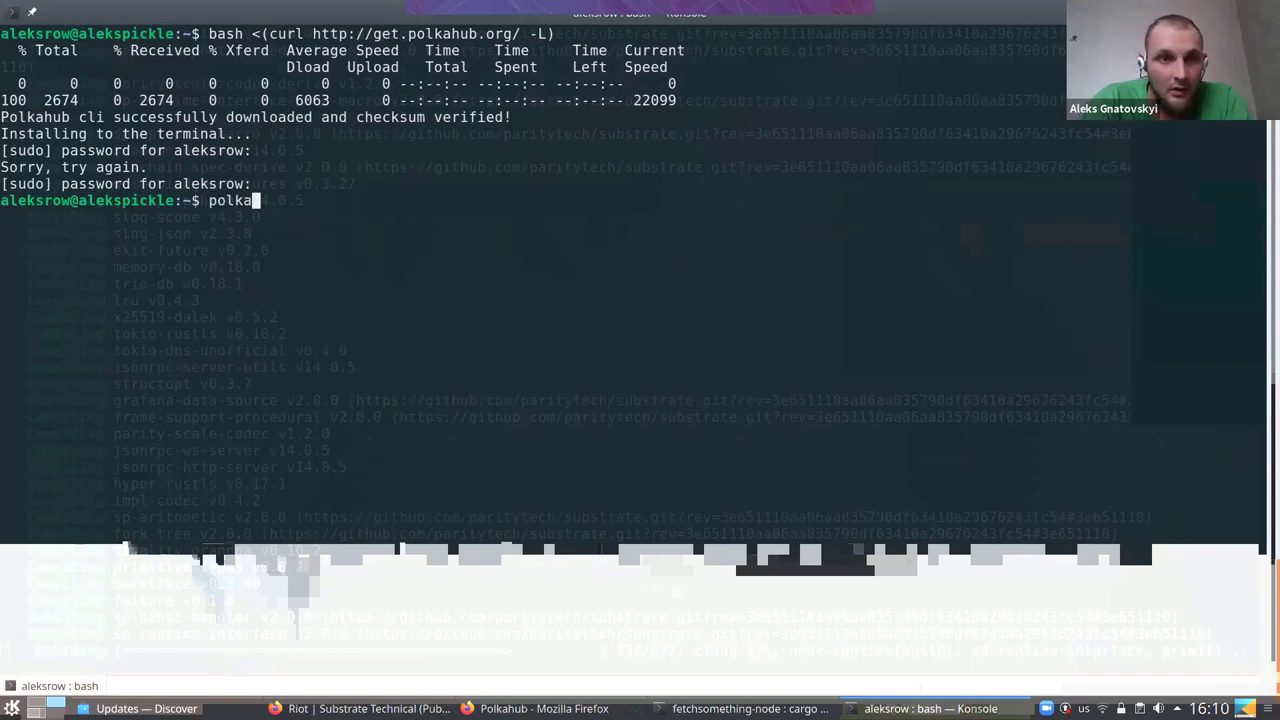
type("hub")
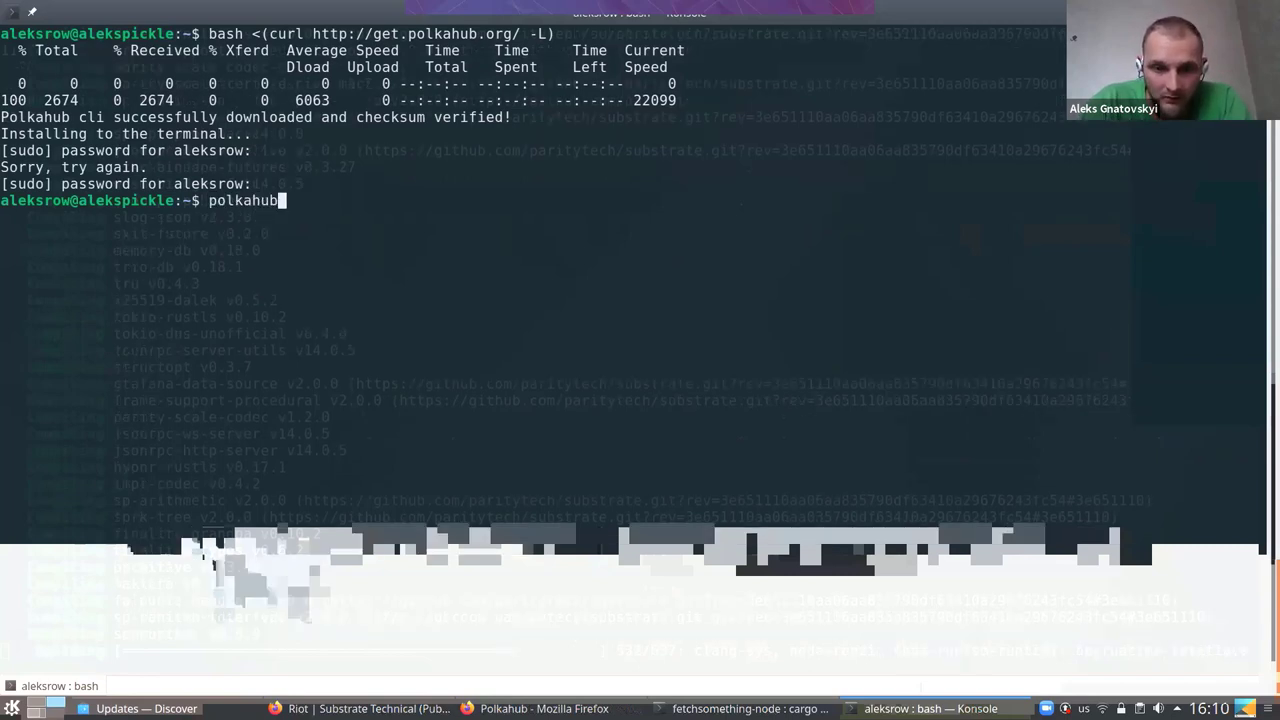
type(" fin")
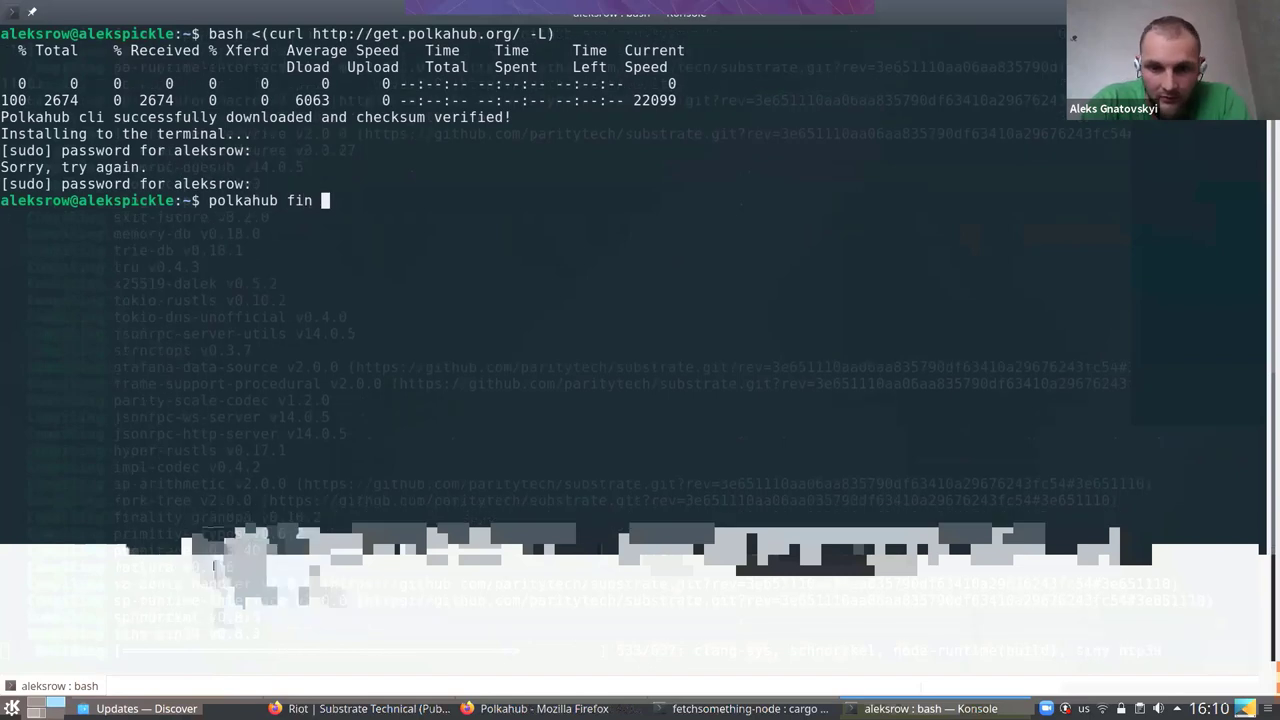
key("BackSpace")
type("d ")
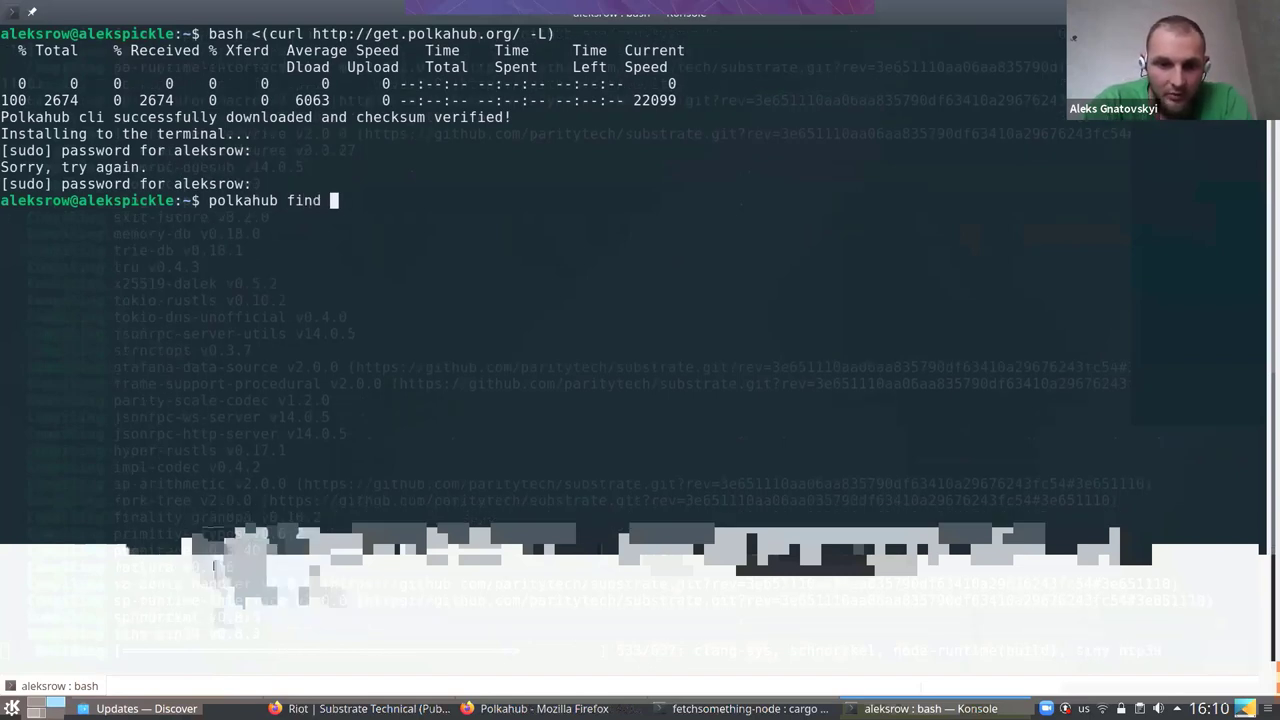
type("kusam")
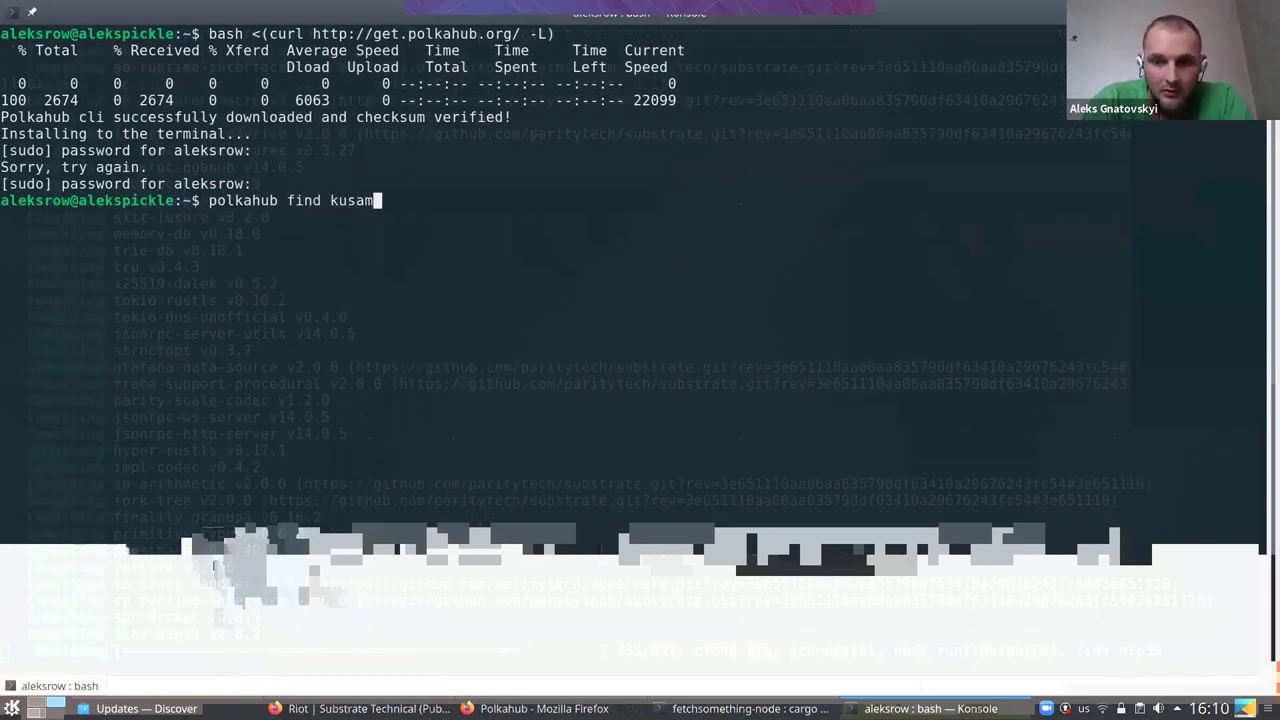
type("a")
key("Return")
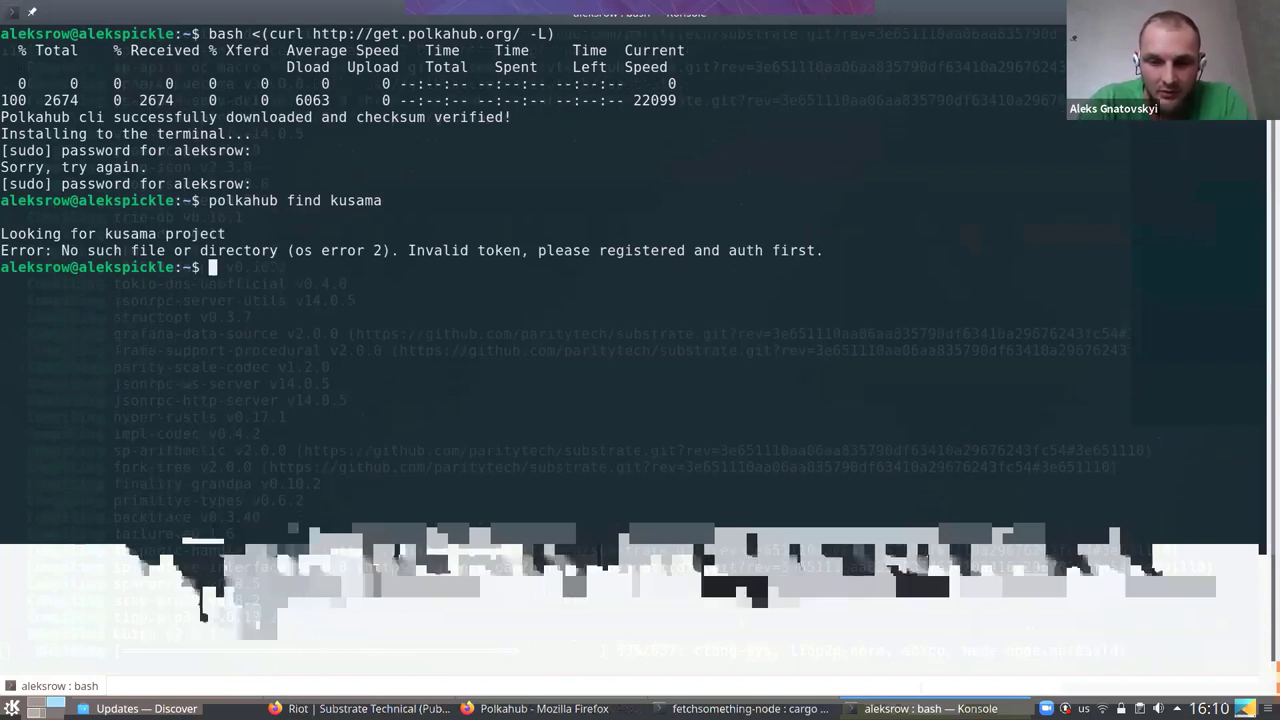
Log in with 'polkahub auth', entering the account e-mail and password
type("polkahu")
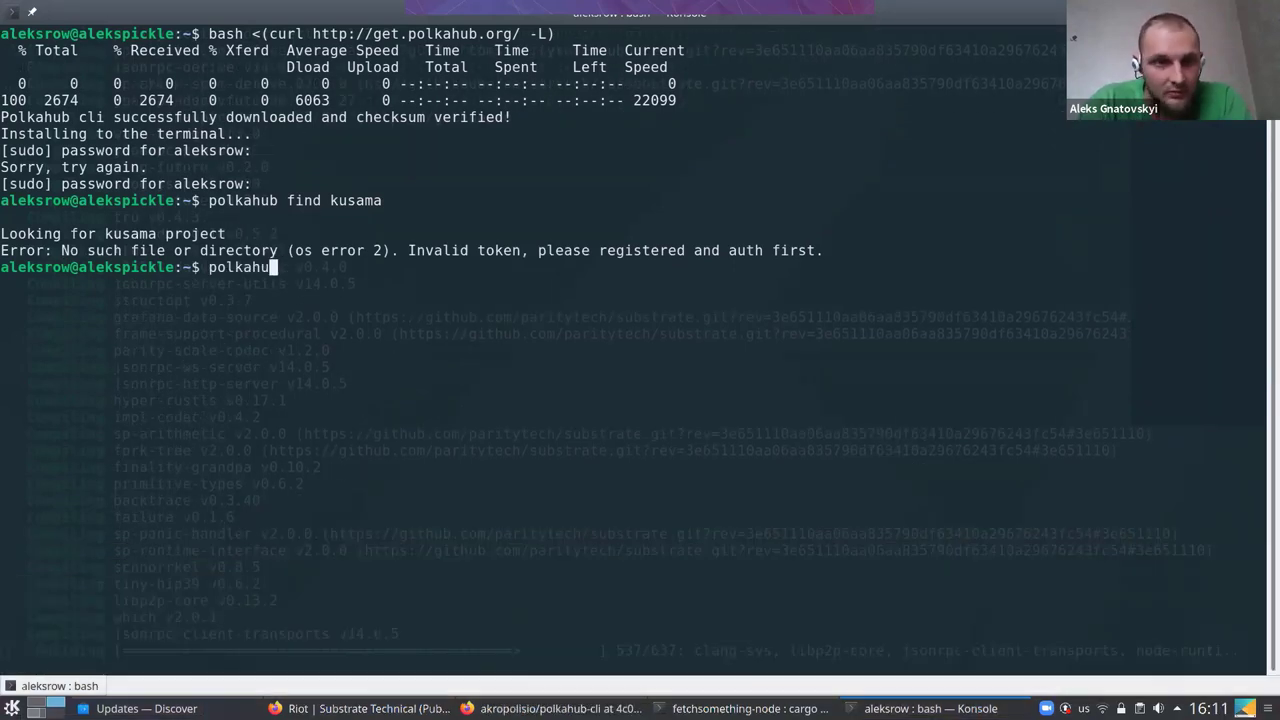
type("b ")
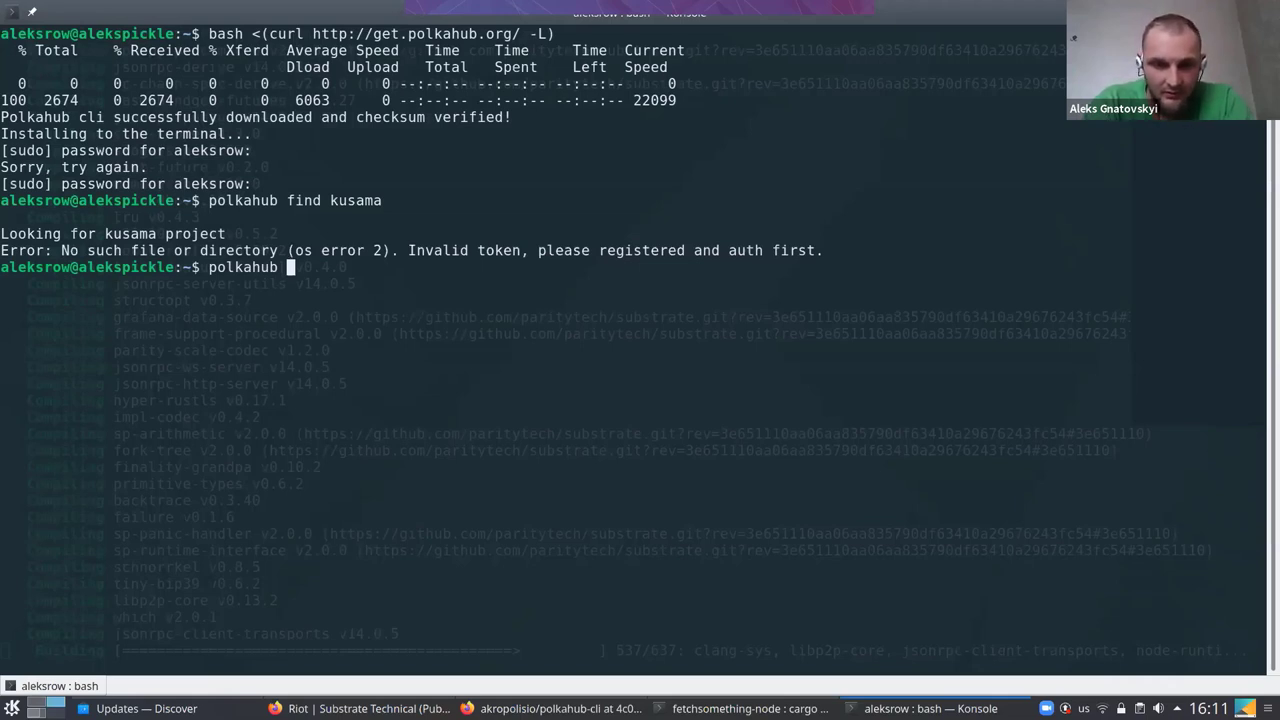
type("auth")
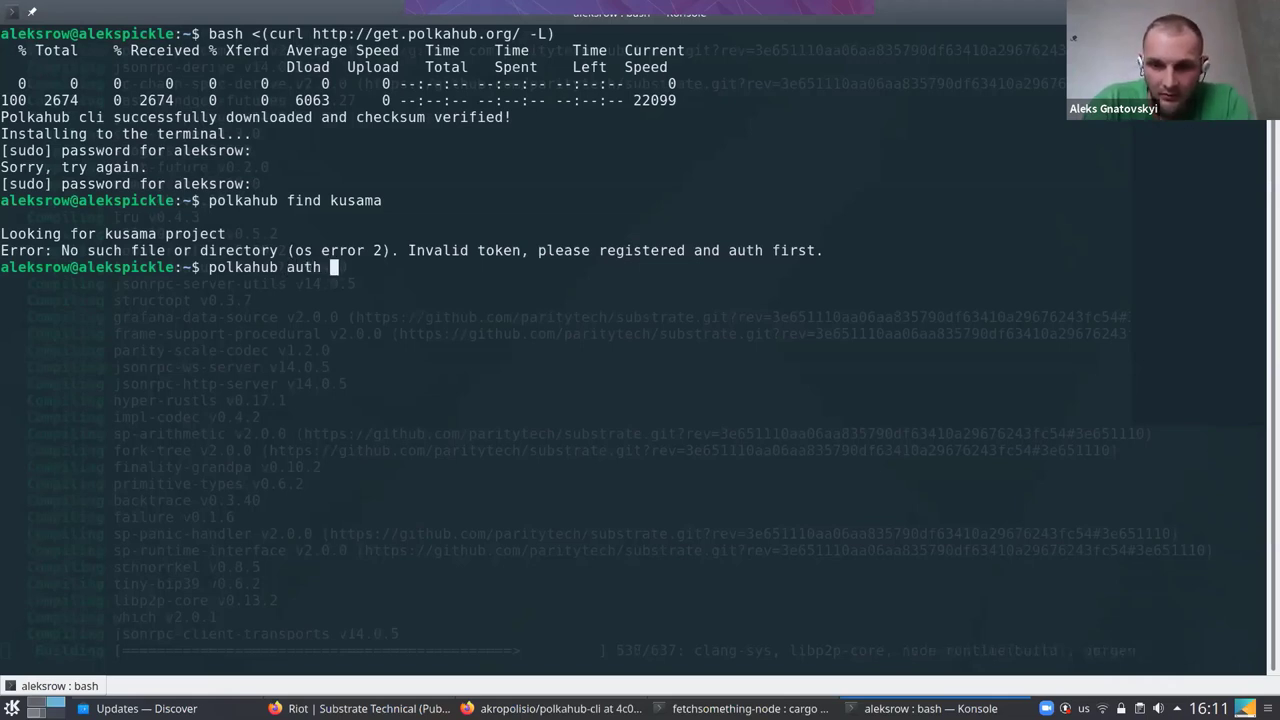
key("Return")
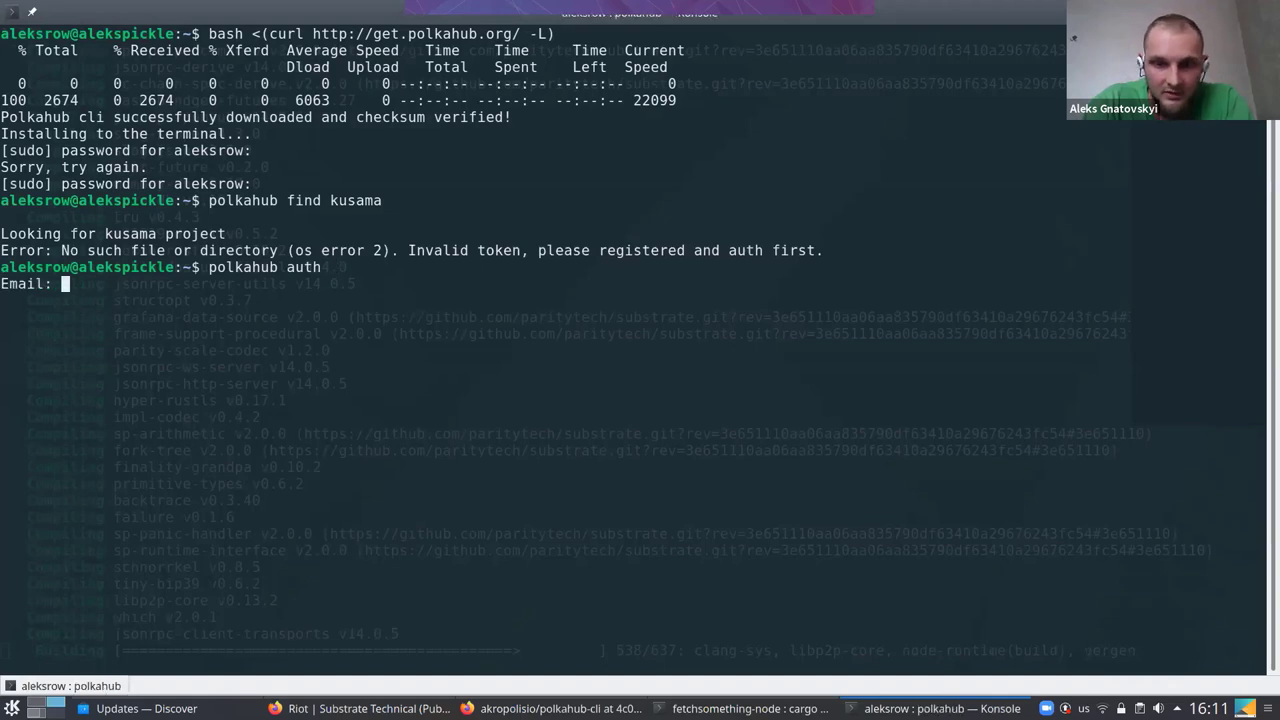
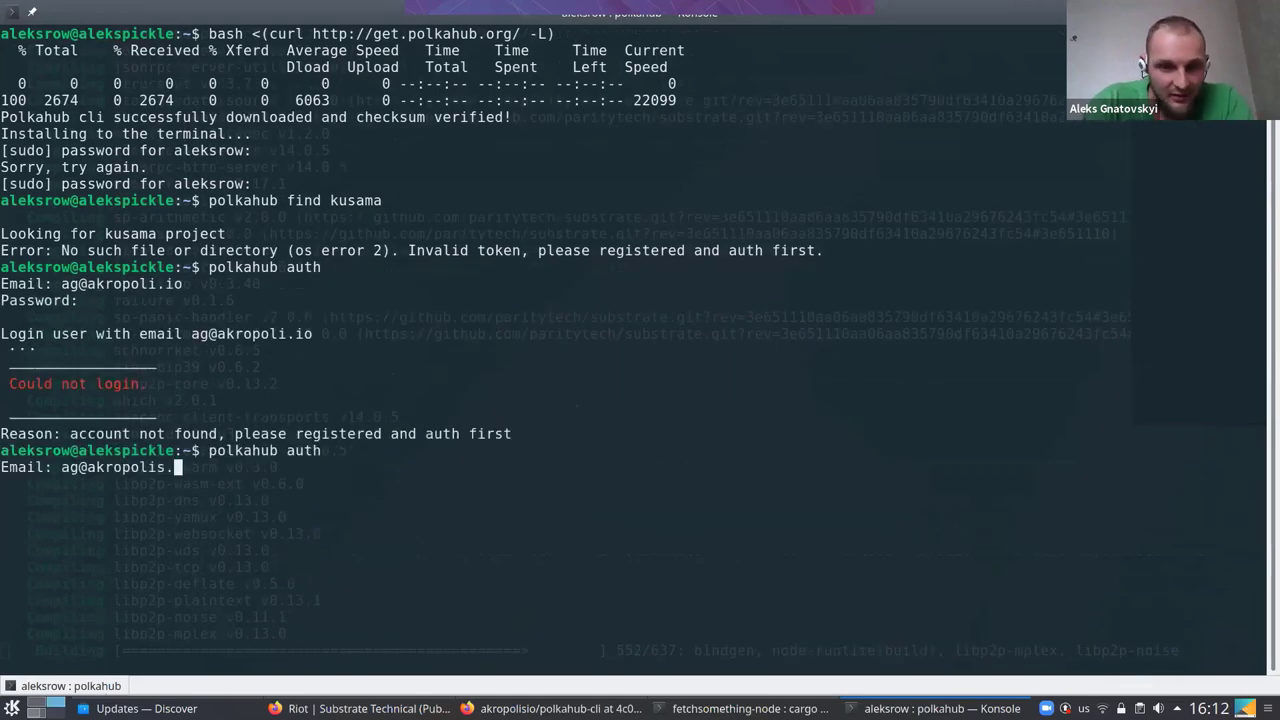
key("Return")
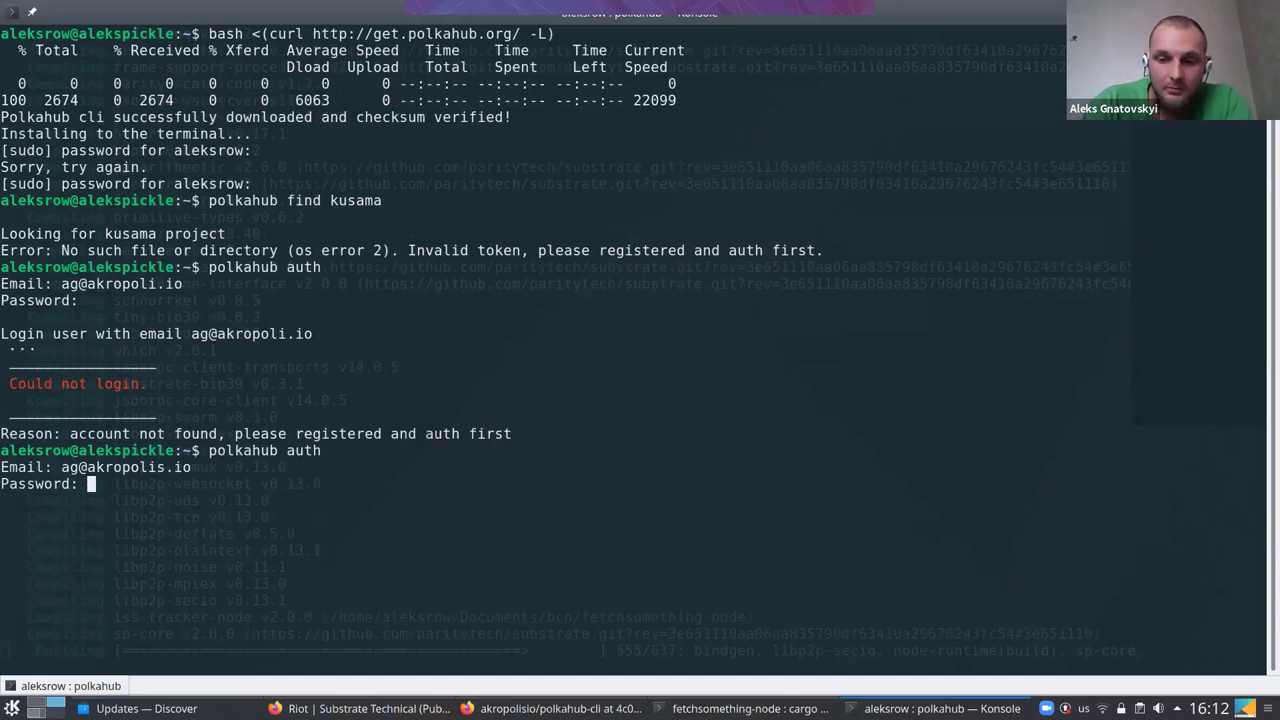
key("Return")
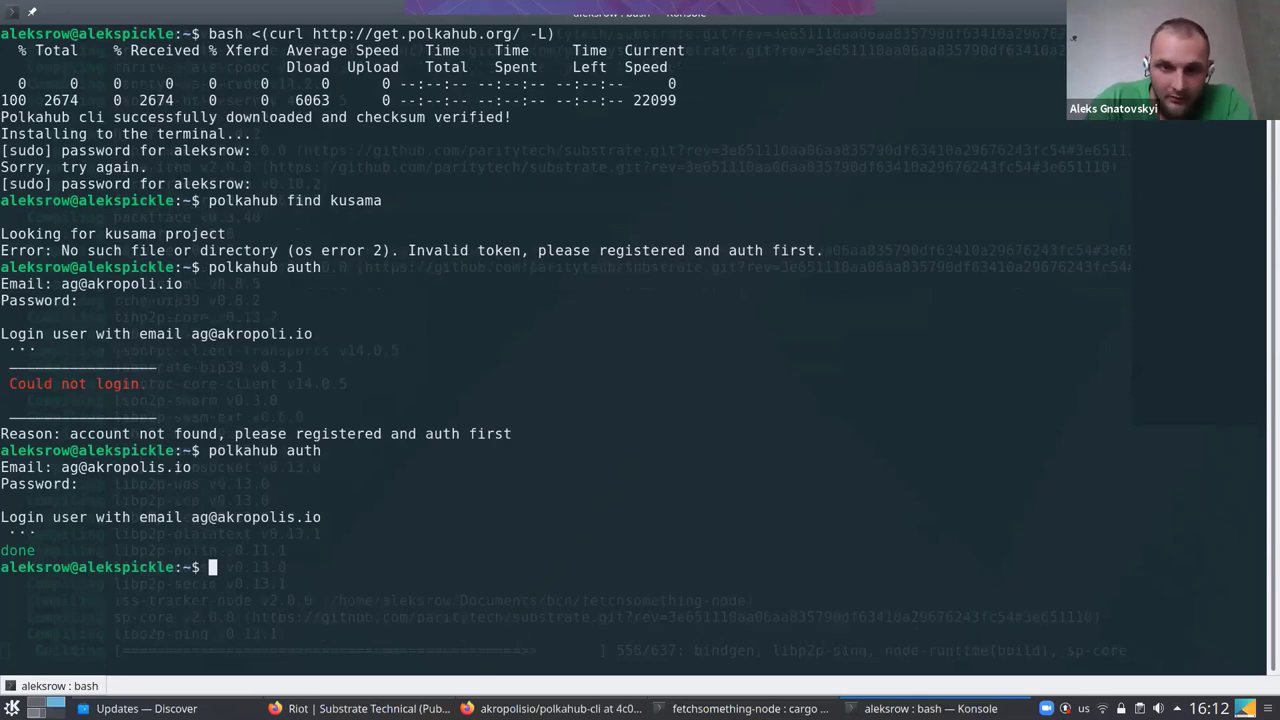
key("Up")
key("Up")
key("Return")
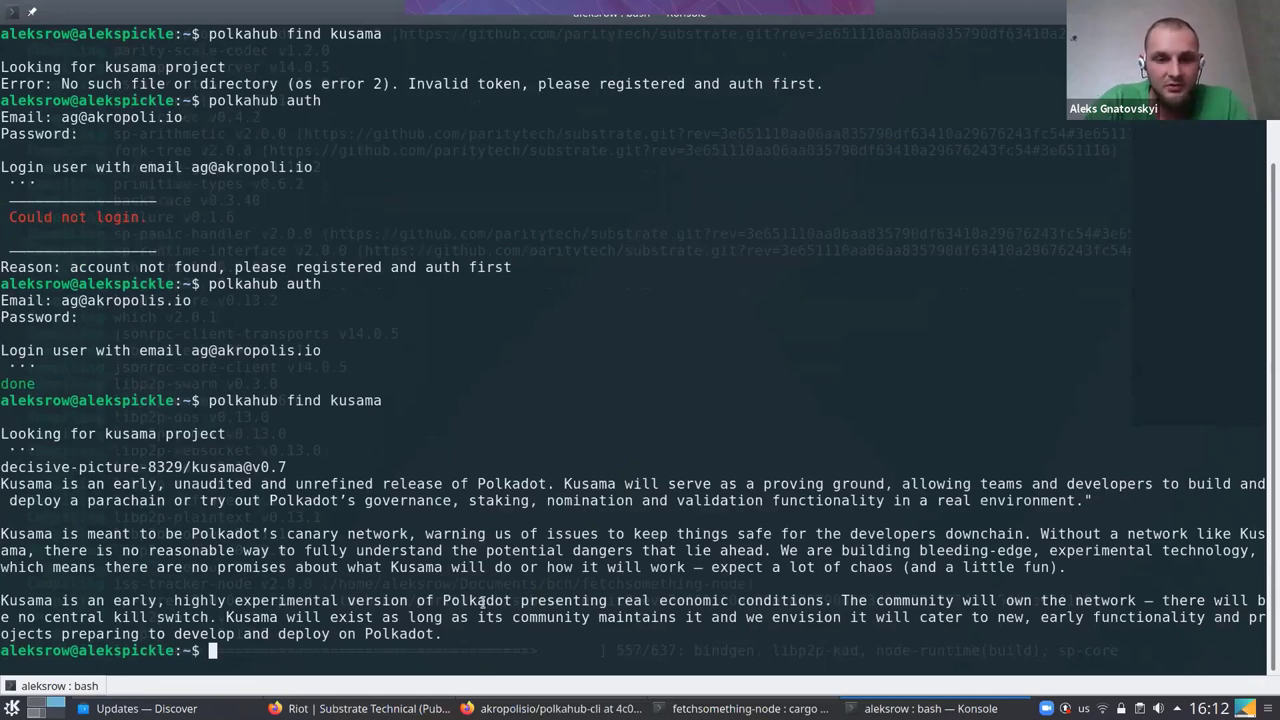
left_click_drag(486, 601, 443, 617)
Switch to Firefox and bring up the Polkahub projects page
key("alt+Tab")
key("alt+Tab")
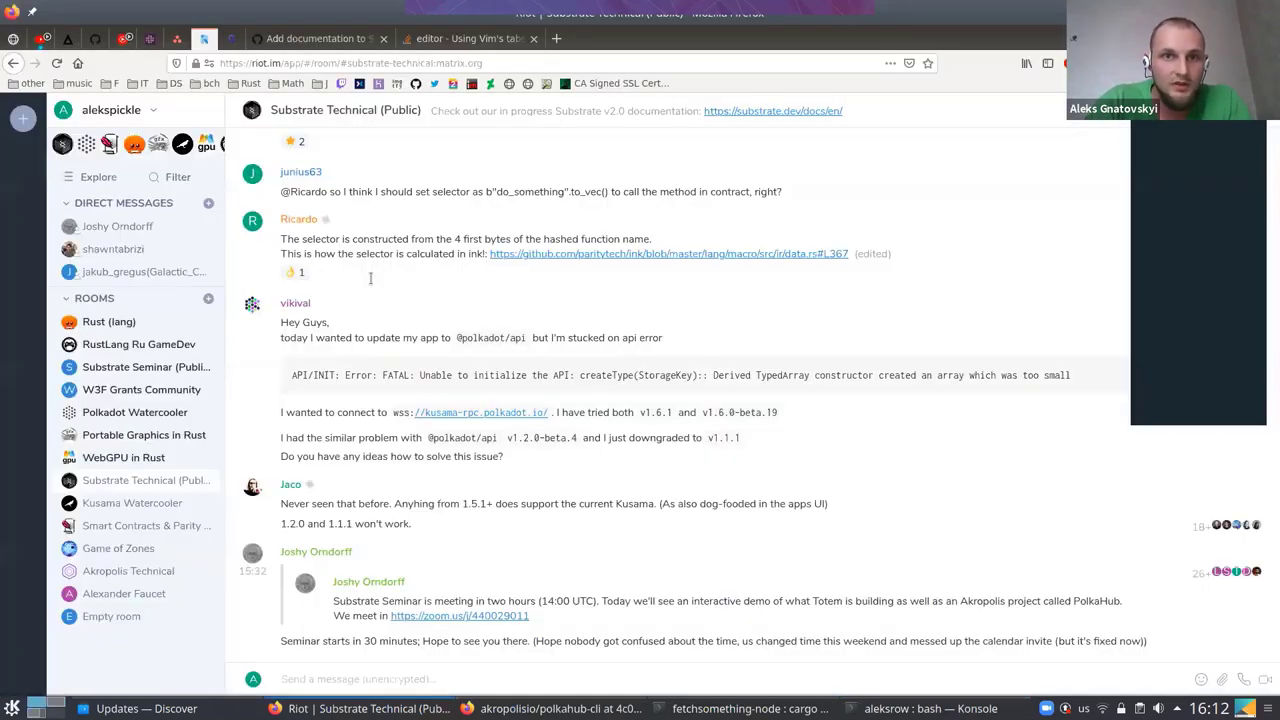
key("alt+Tab")
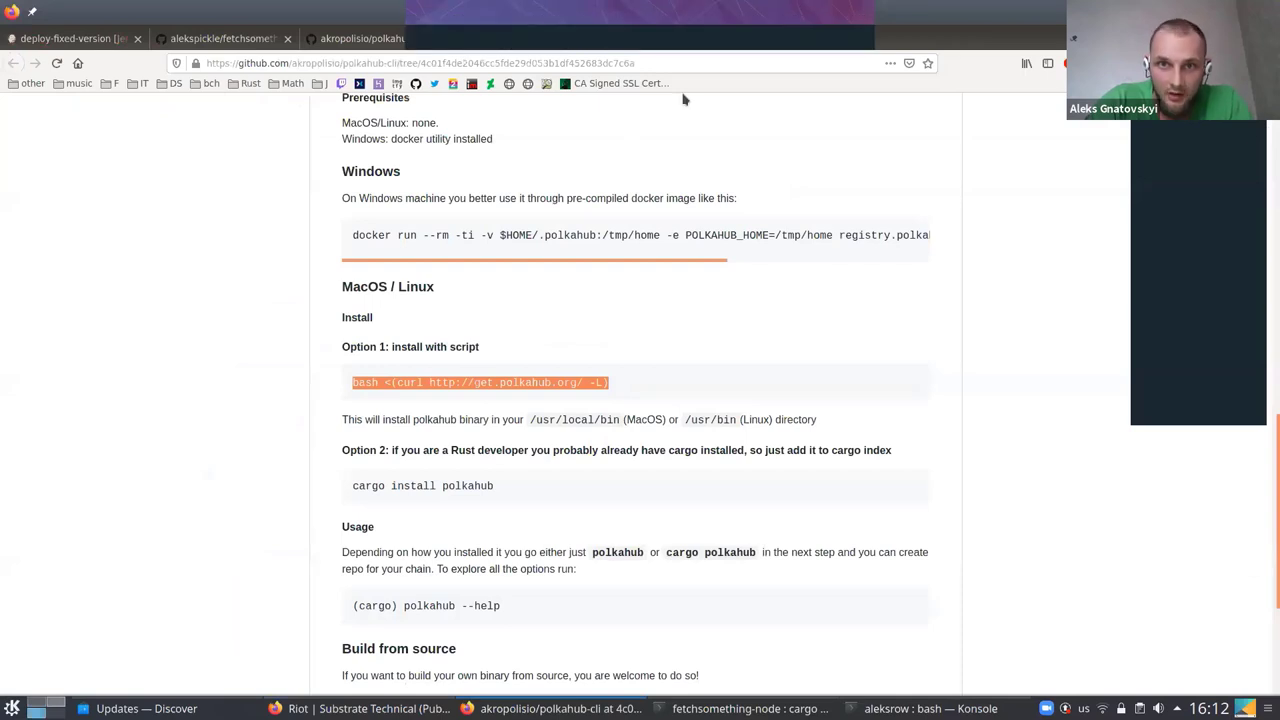
left_click_drag(684, 99, 663, 40)
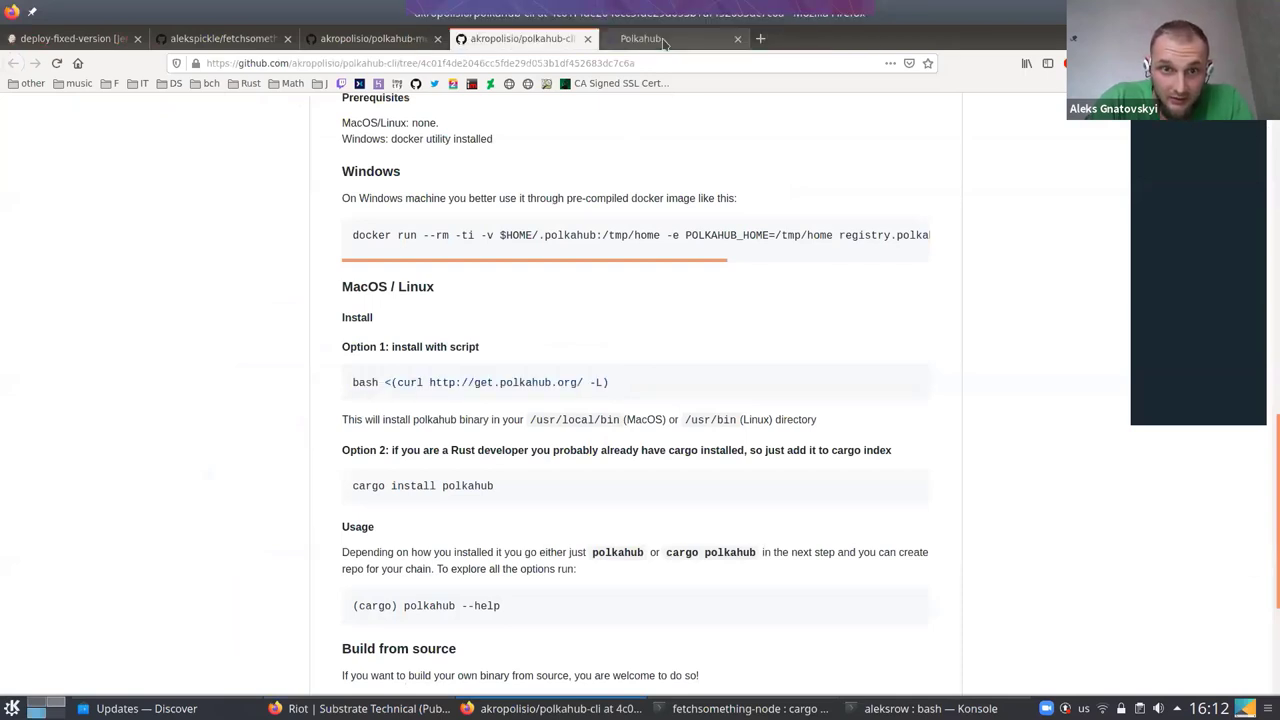
left_click(663, 40)
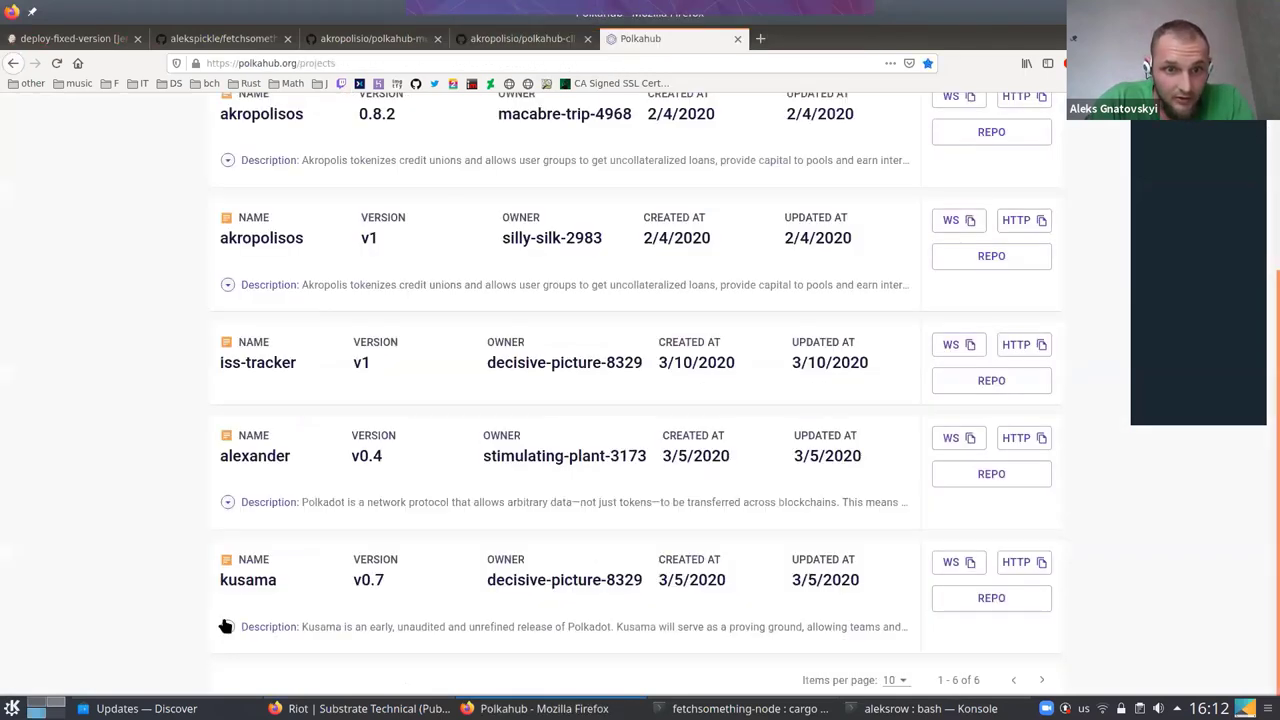
Expand the kusama project's description in the list, then return to Konsole
left_click(226, 626)
scroll(775, 441, "down", 2)
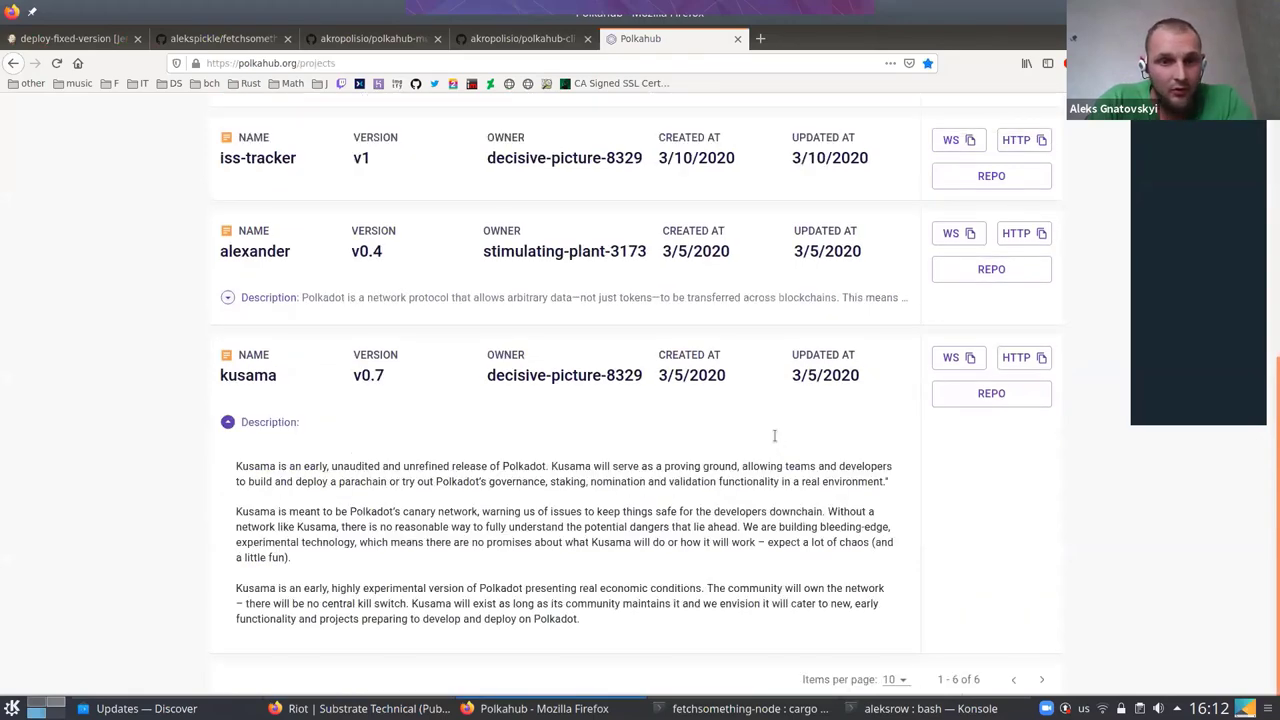
key("alt+Tab")
left_click(418, 626)
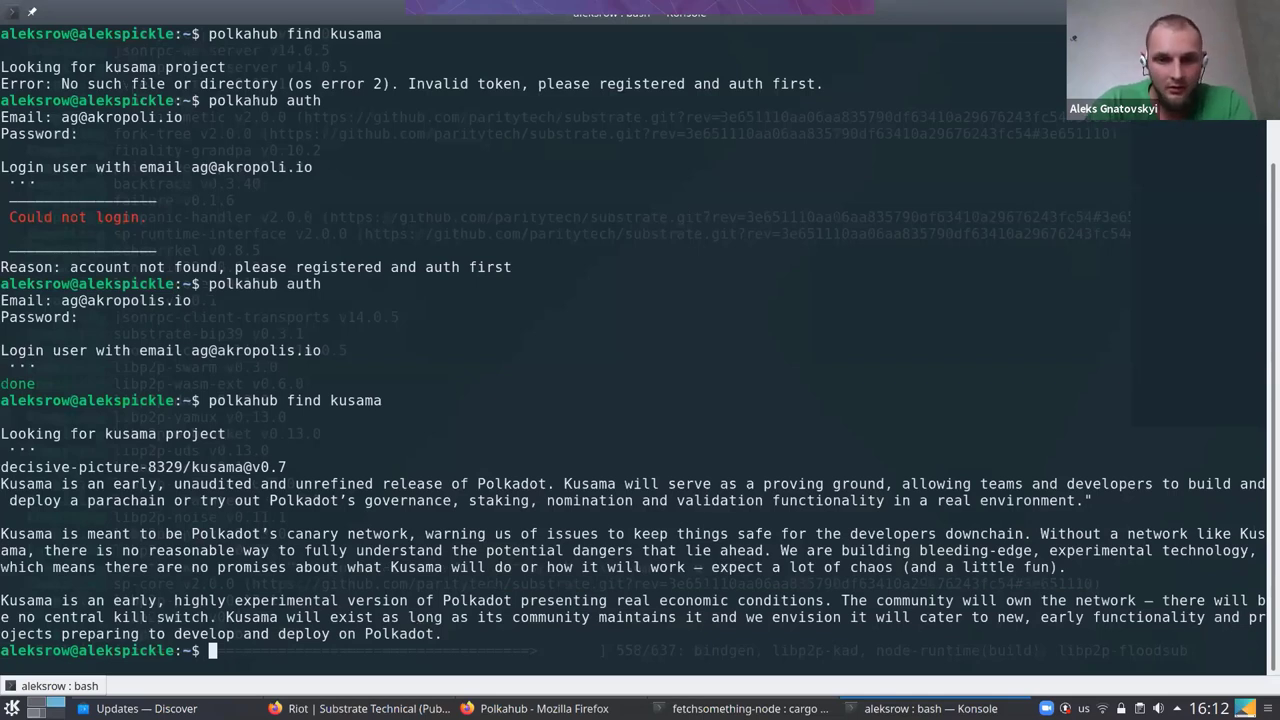
Change into Documents/bch/fetchsomething-node using Tab completion
type("cd polk")
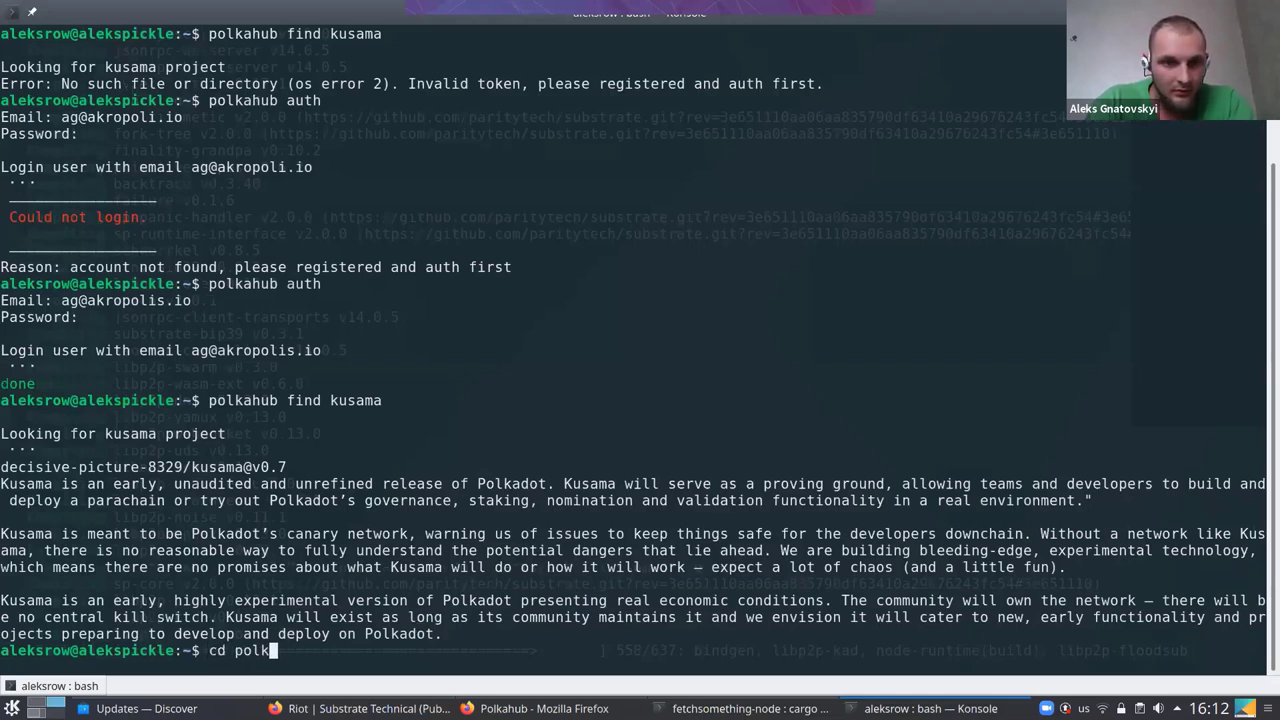
type("a")
key("BackSpace")
key("BackSpace")
key("BackSpace")
key("BackSpace")
key("BackSpace")
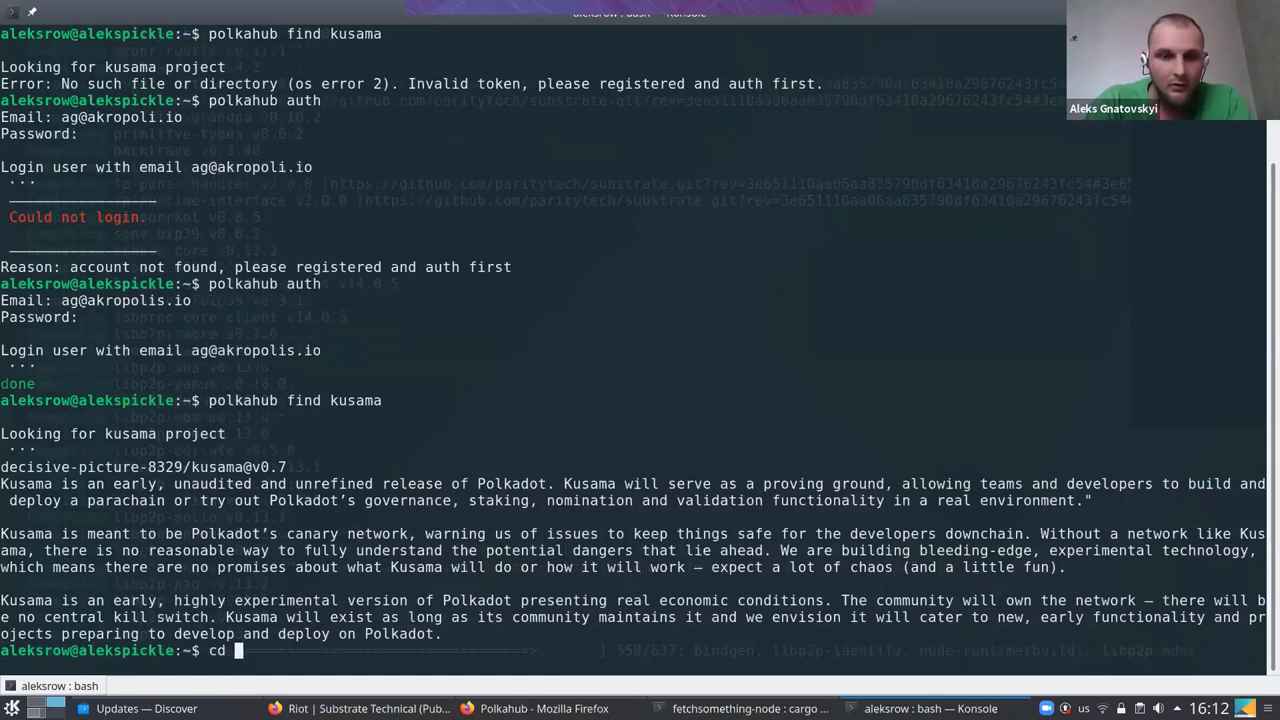
type("Documents/bch/pol")
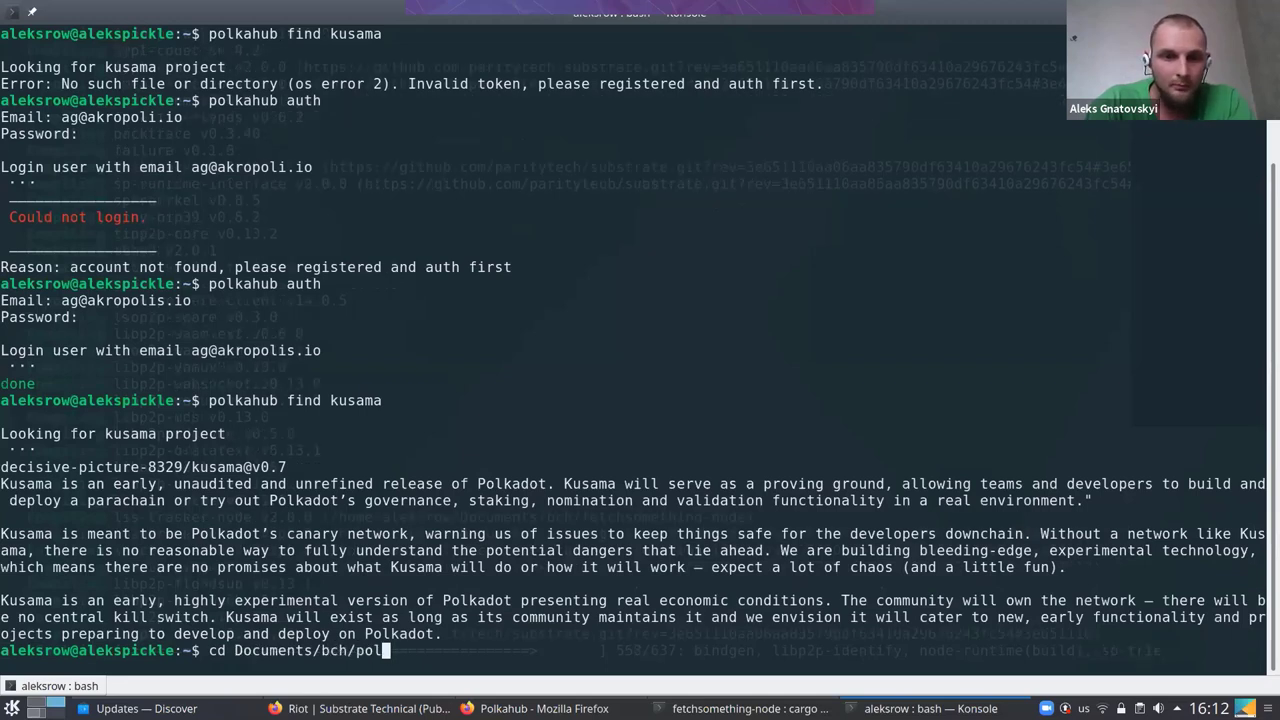
key("BackSpace")
key("BackSpace")
key("BackSpace")
key("BackSpace")
key("BackSpace")
key("BackSpace")
key("BackSpace")
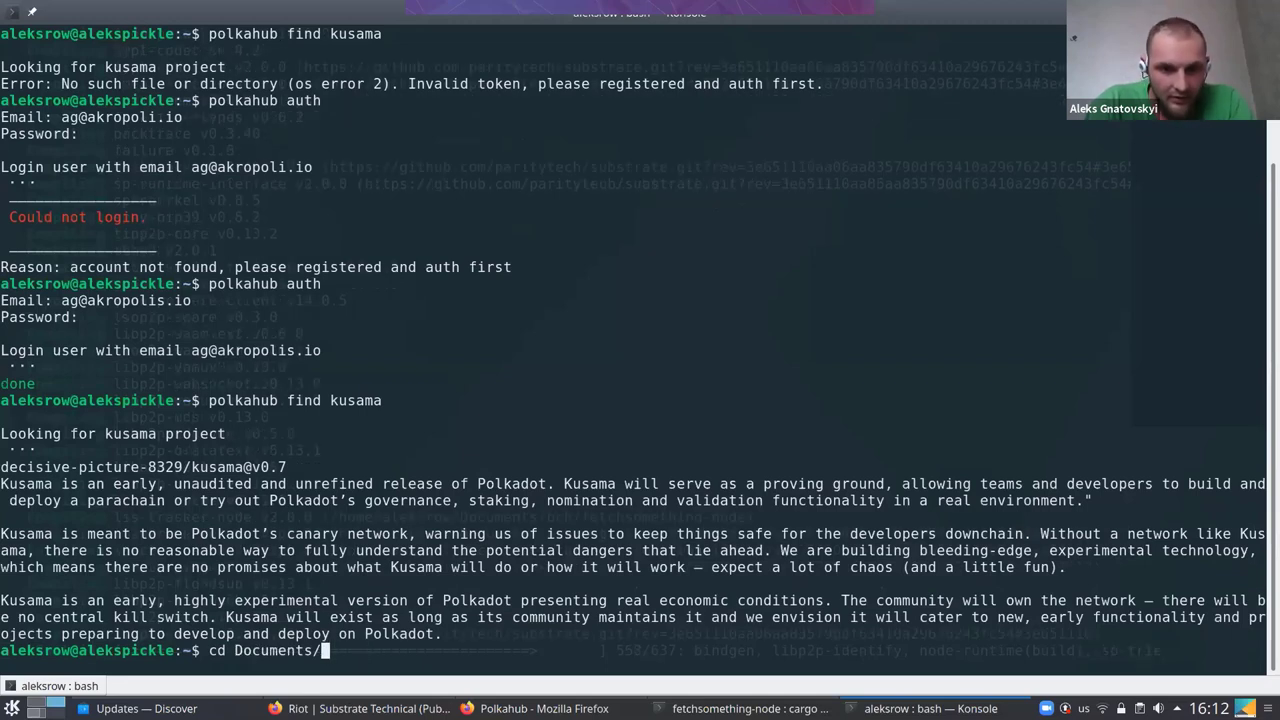
key("BackSpace")
key("BackSpace")
key("BackSpace")
key("BackSpace")
key("BackSpace")
key("BackSpace")
key("BackSpace")
key("BackSpace")
key("BackSpace")
key("BackSpace")
key("BackSpace")
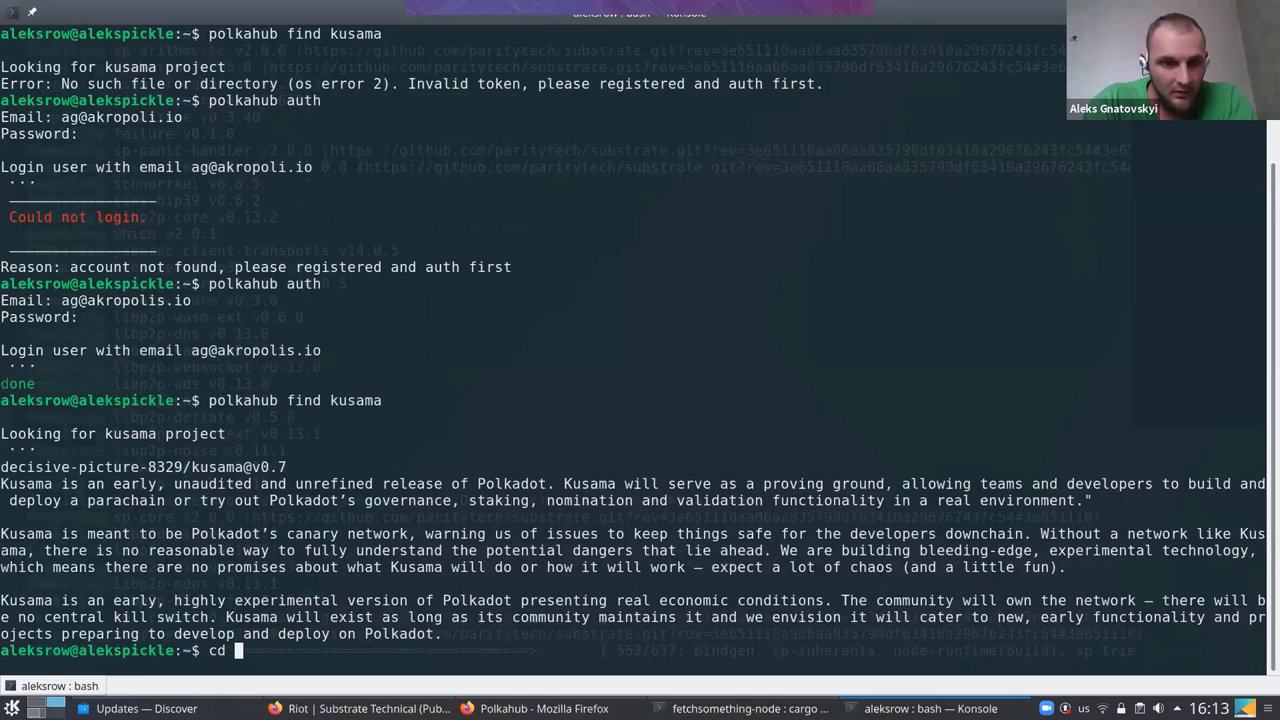
key("BackSpace")
key("BackSpace")
type("d")
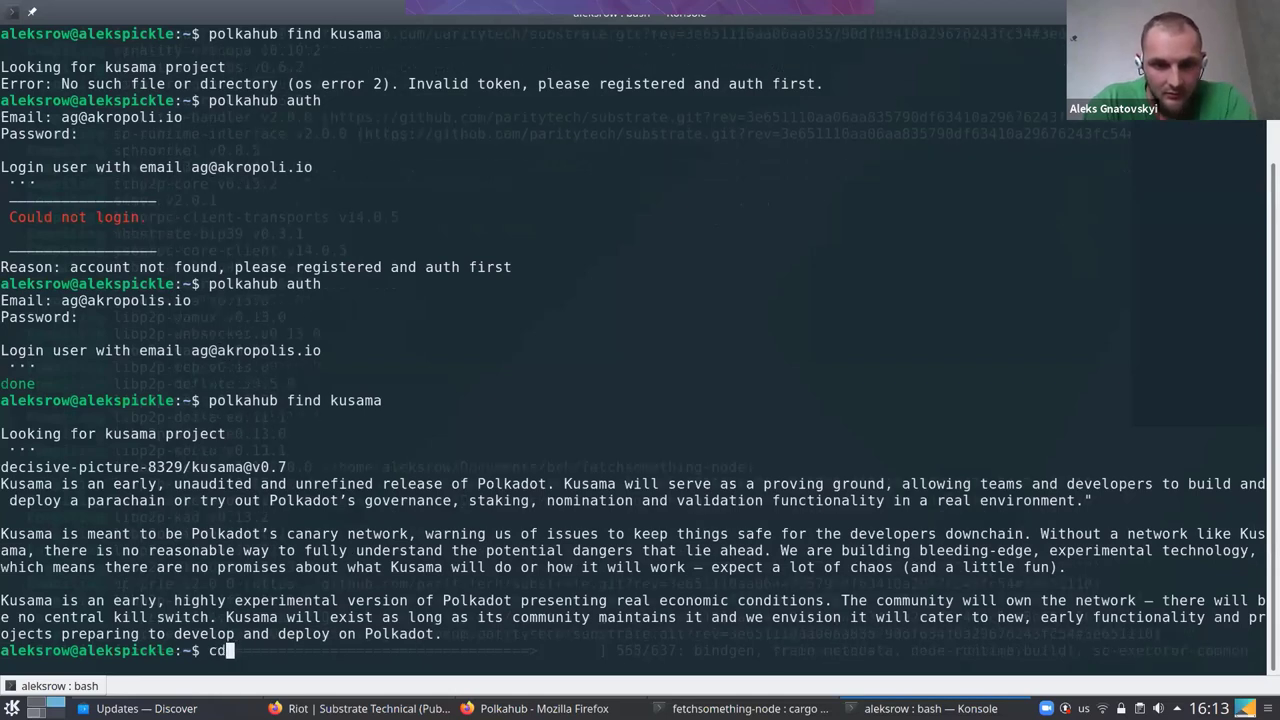
type(" fetch")
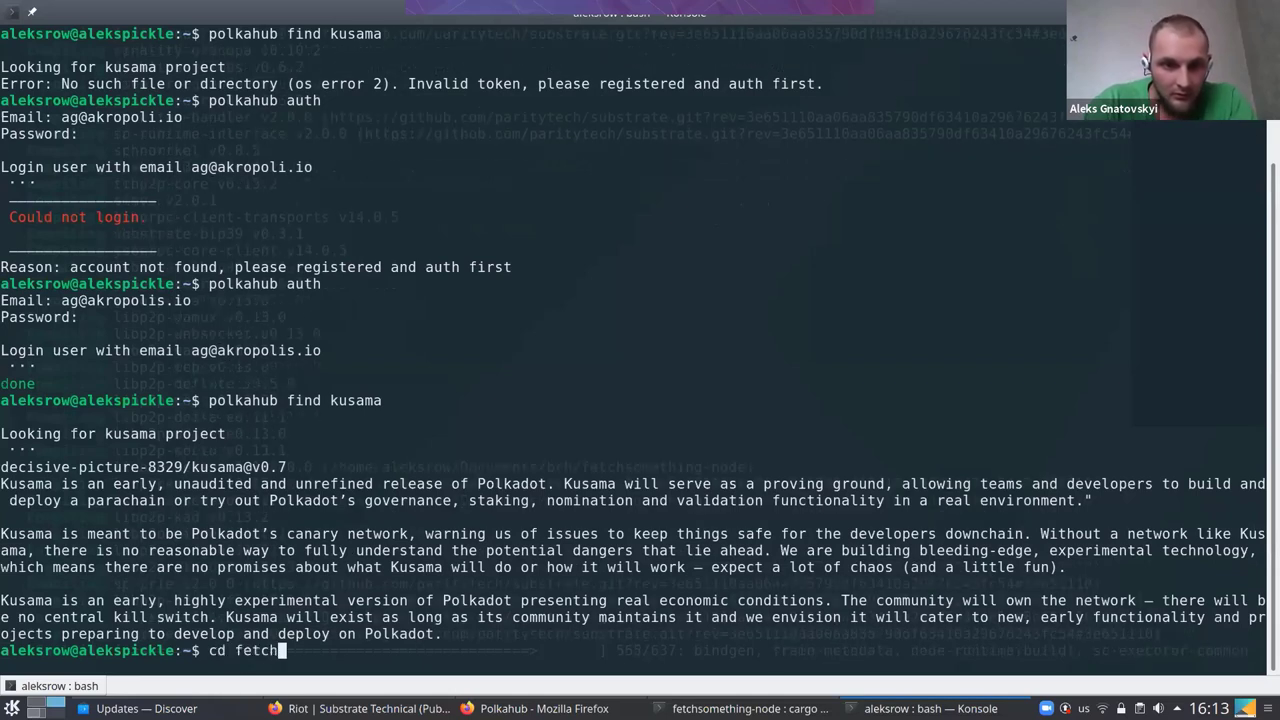
key("BackSpace")
key("BackSpace")
key("BackSpace")
key("BackSpace")
key("BackSpace")
key("Tab")
key("Tab")
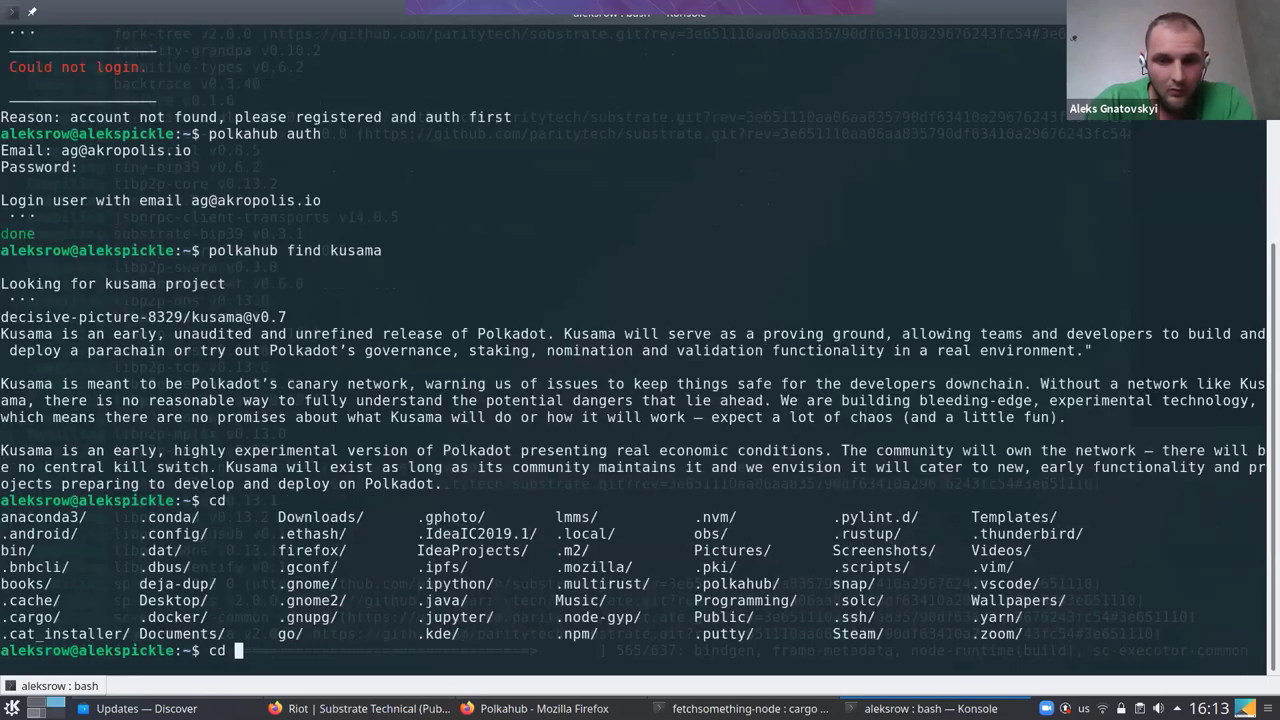
type("dOC")
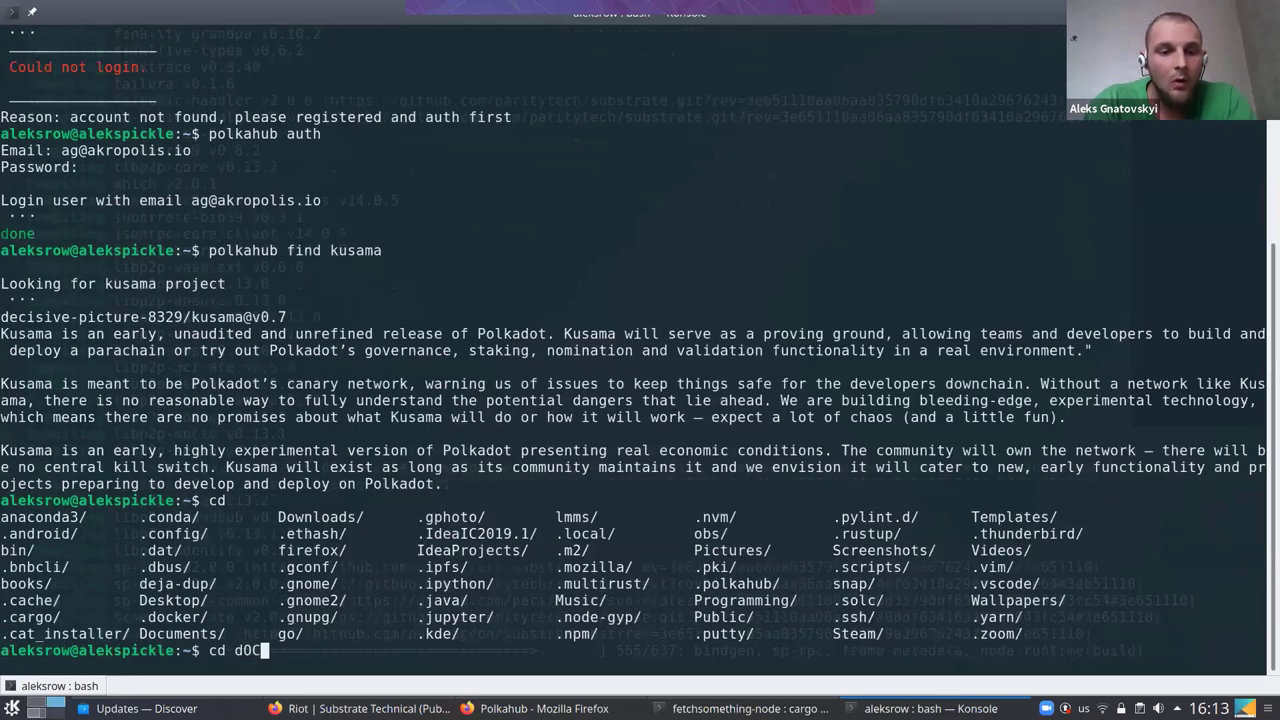
key("BackSpace")
key("BackSpace")
key("BackSpace")
type("Doc")
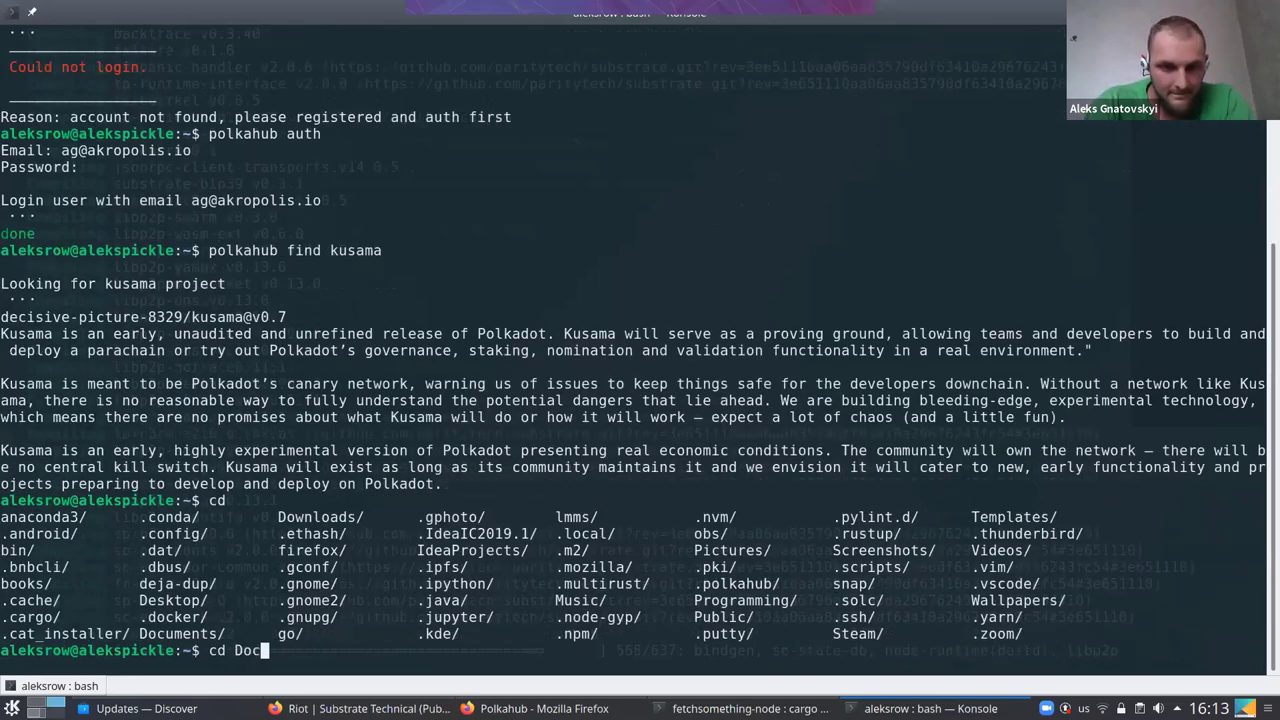
key("Tab")
type("b")
key("Tab")
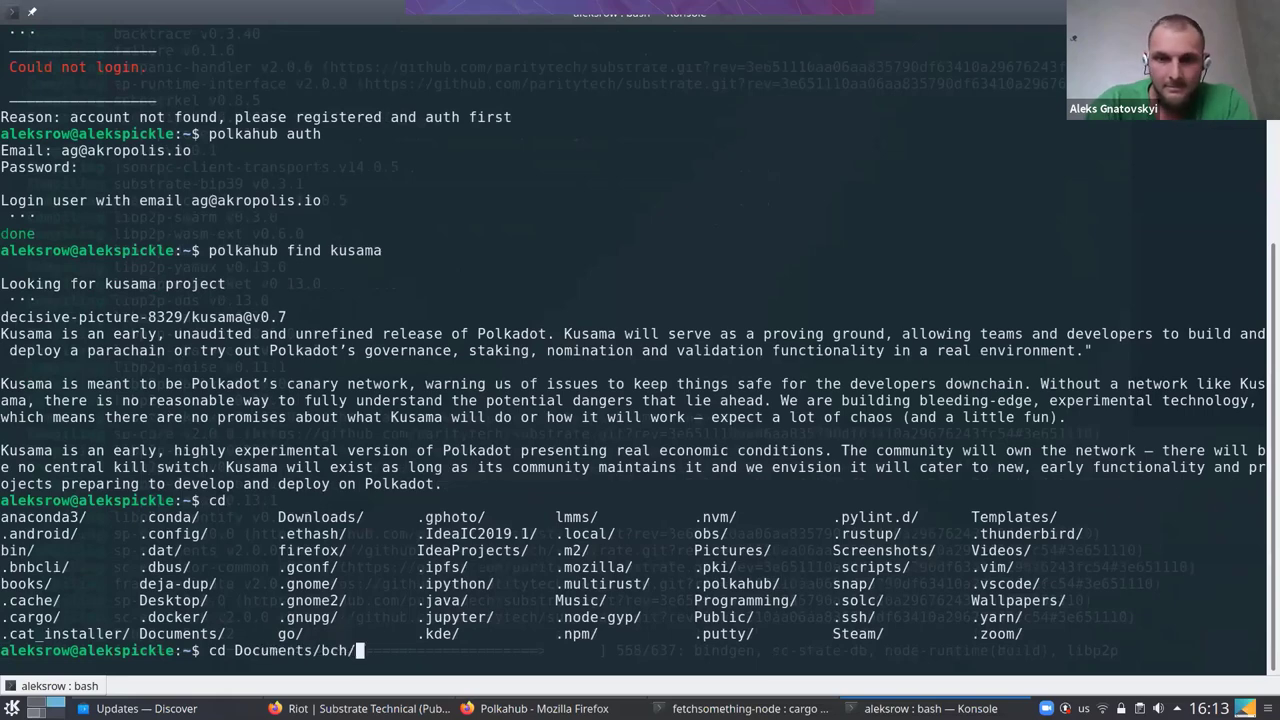
type("fet")
key("Tab")
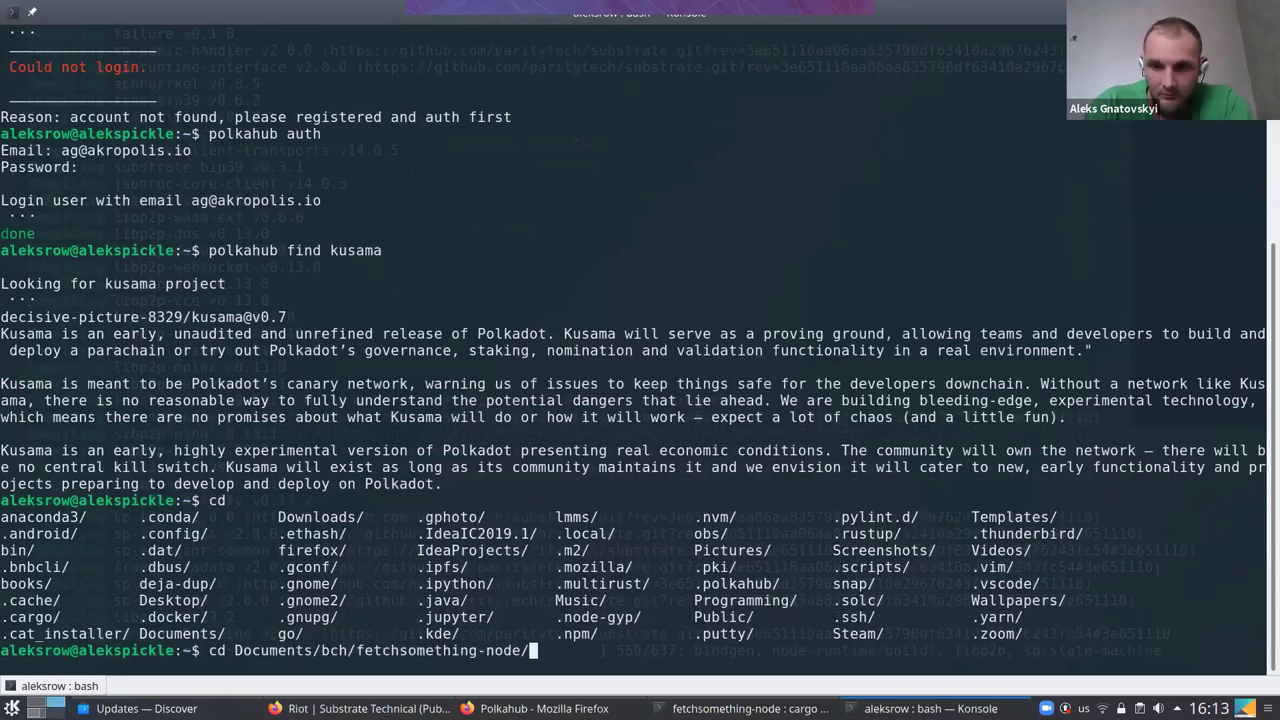
key("Return")
Try 'code .' on the project, cancel it, and open the folder in Vim instead
type("code ")
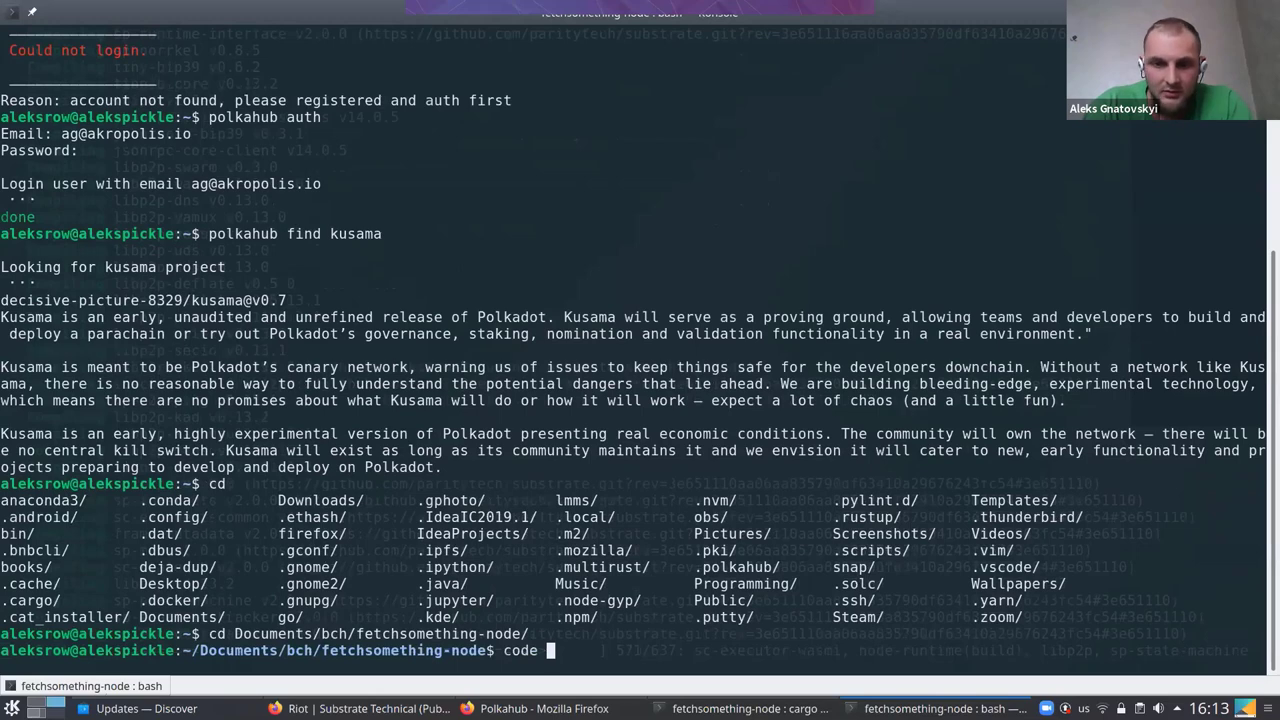
type(".")
key("Return")
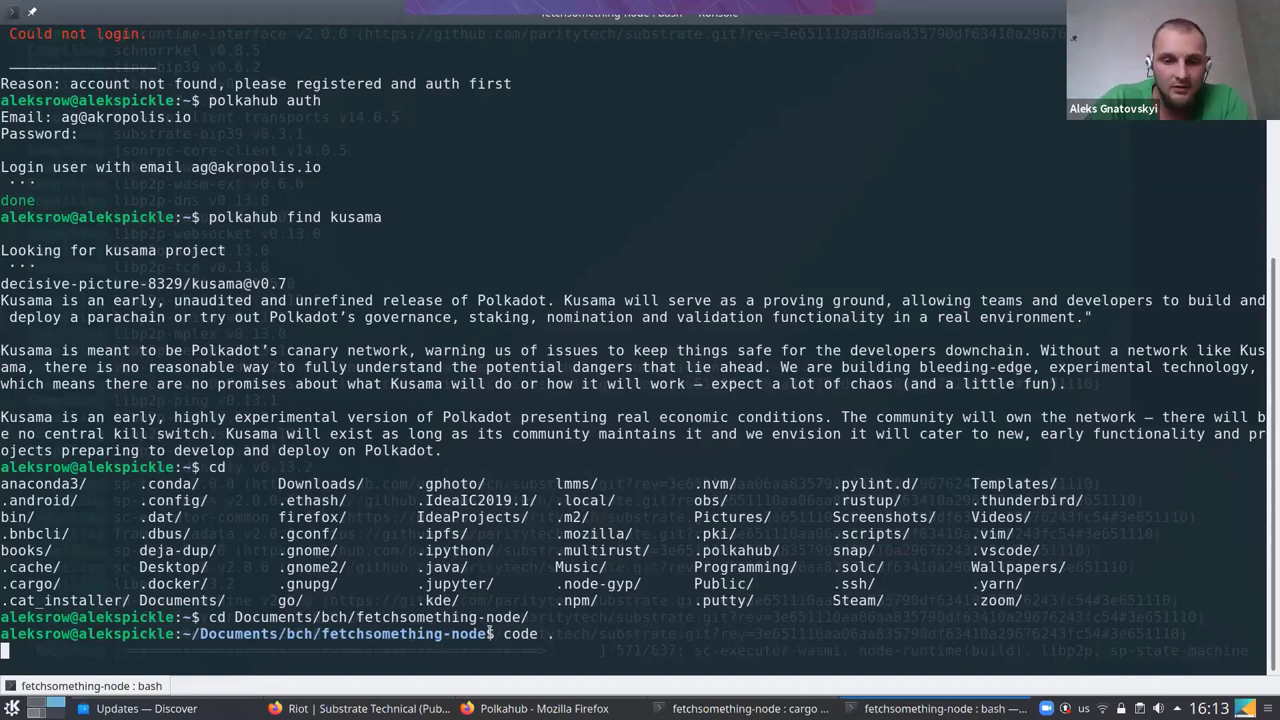
key("ctrl+c")
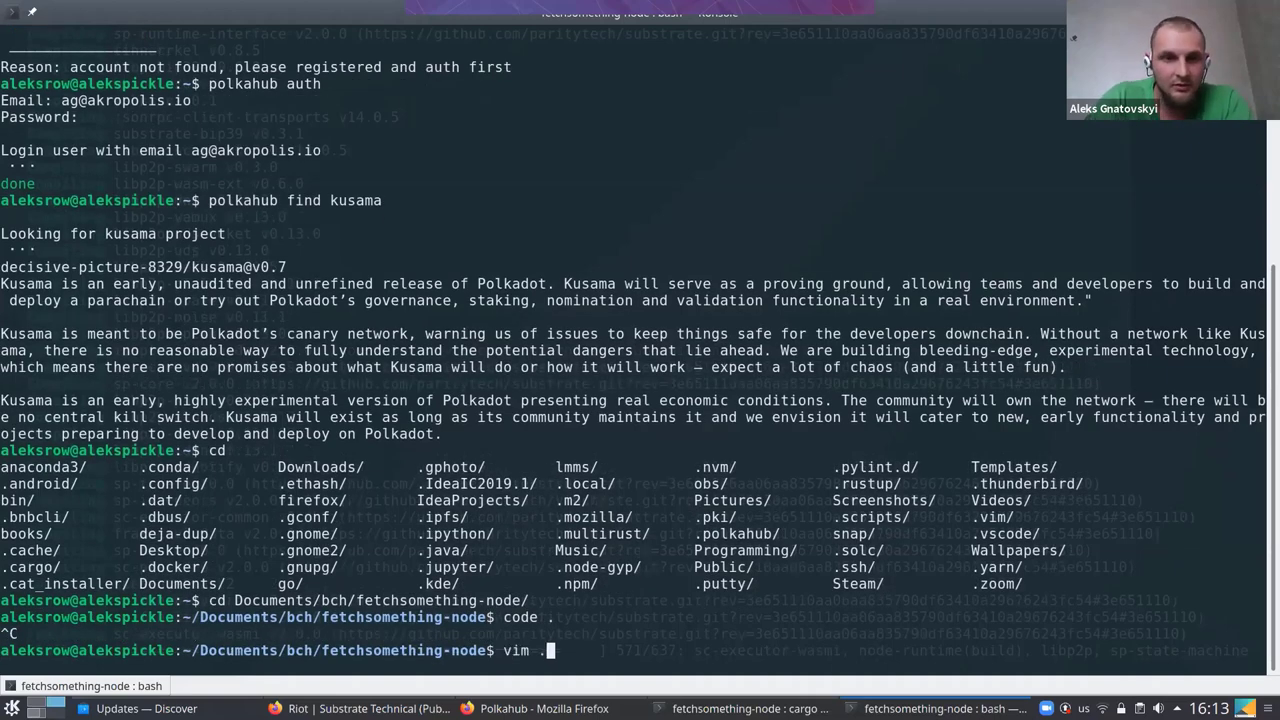
key("Return")
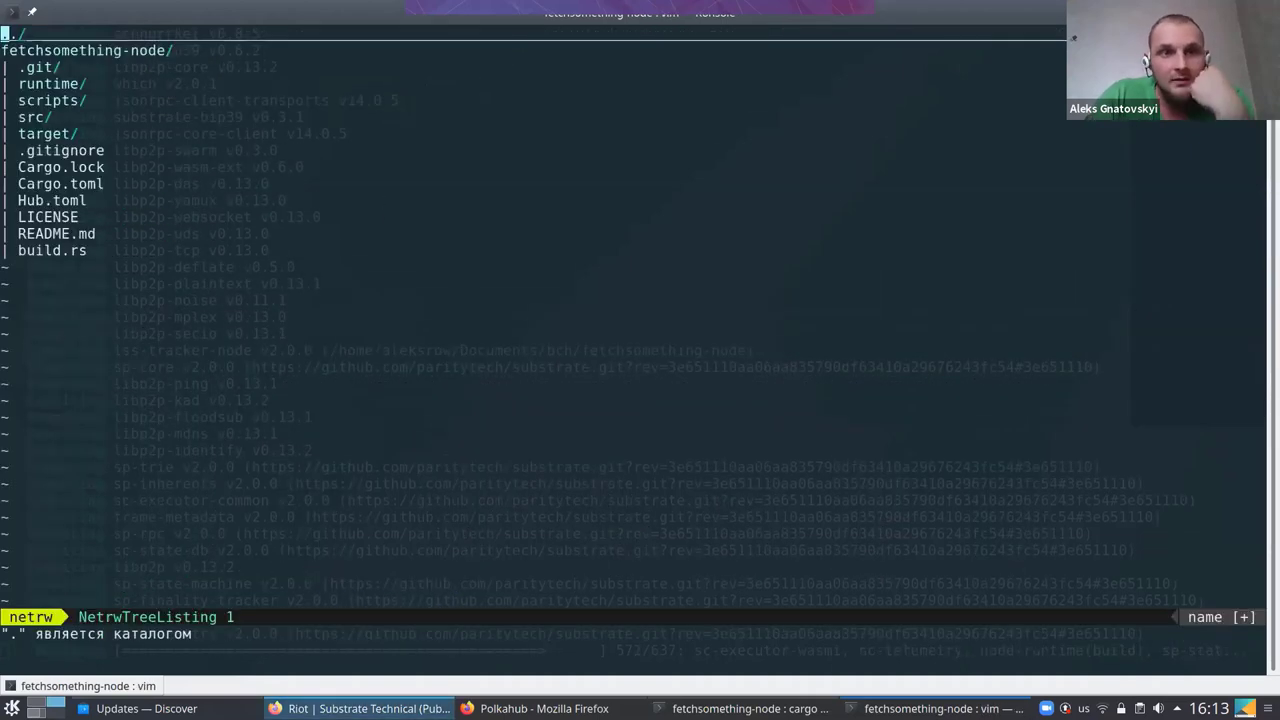
Expand runtime/ and its src/ folder in the file tree and open iss_tracker.rs
key("j")
key("j")
key("j")
key("j")
key("j")
mouse_move(360, 708)
key("k")
key("k")
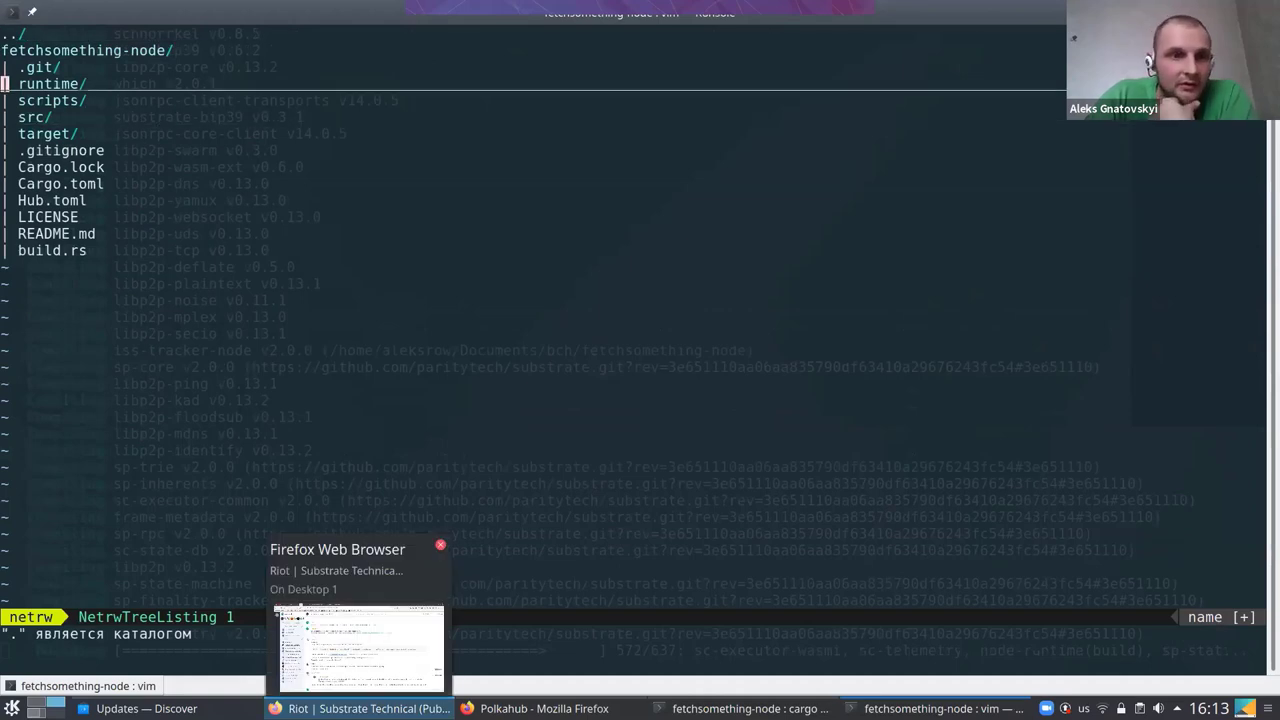
key("Return")
key("j")
key("j")
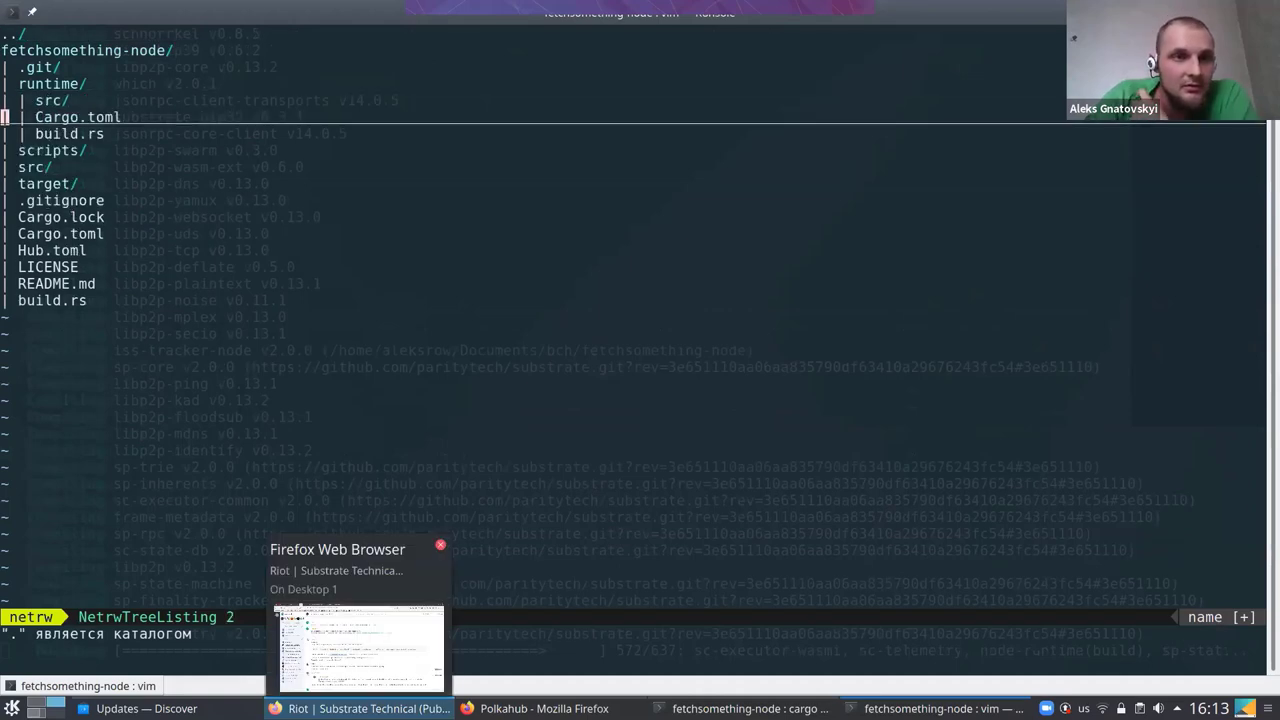
key("k")
key("Return")
key("j")
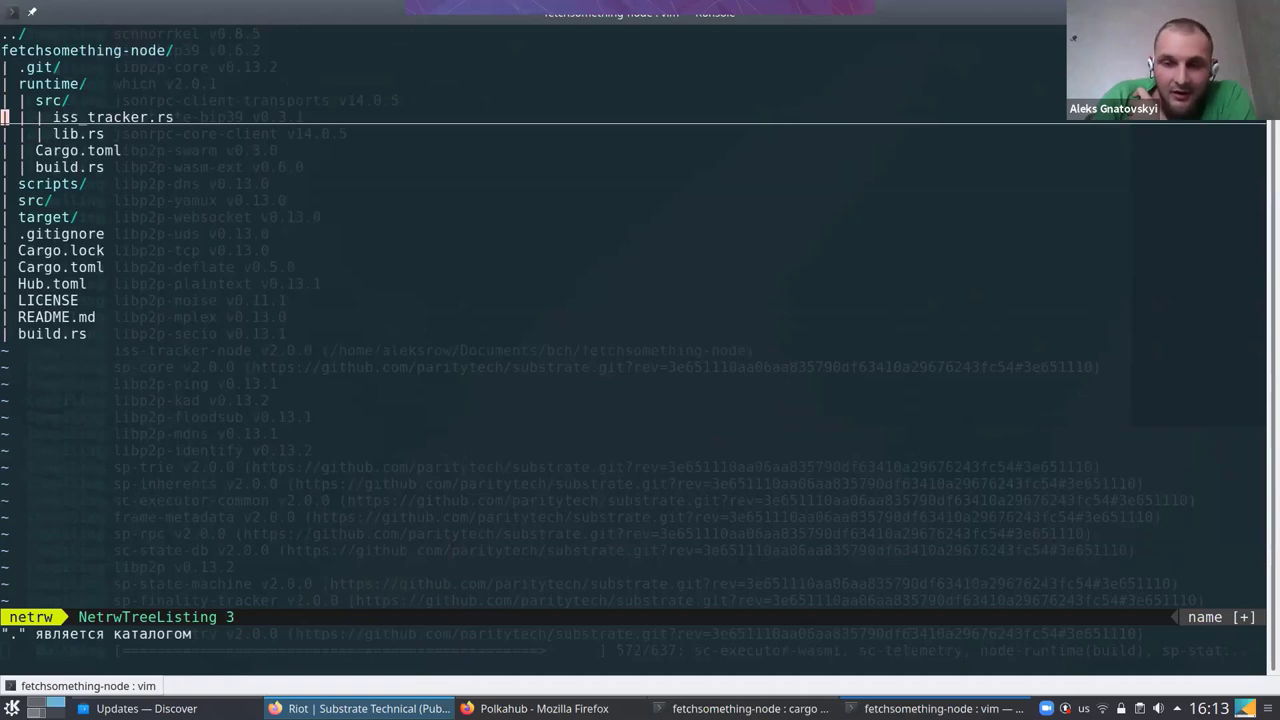
key("Return")
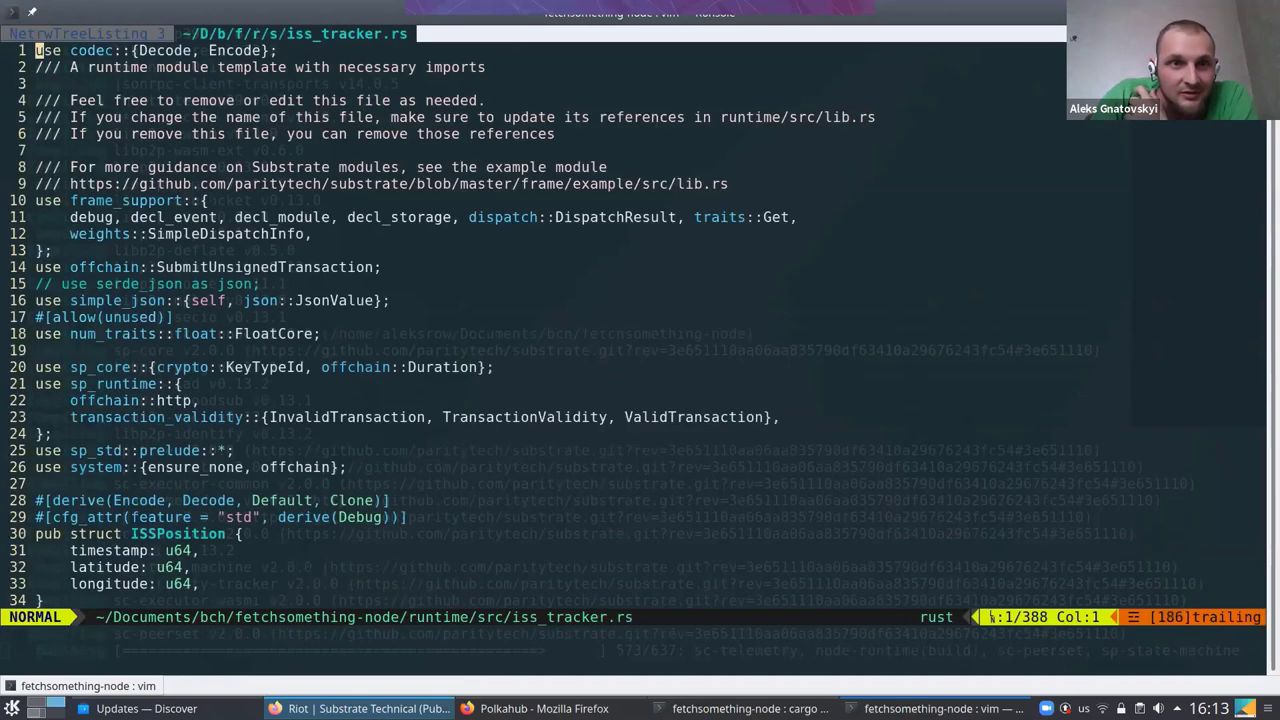
Scroll to fetch_json, mark the api.open-notify.org/iss-now.json URL, and save-quit with :wq
key("j")
key("j")
key("j")
key("j")
key("j")
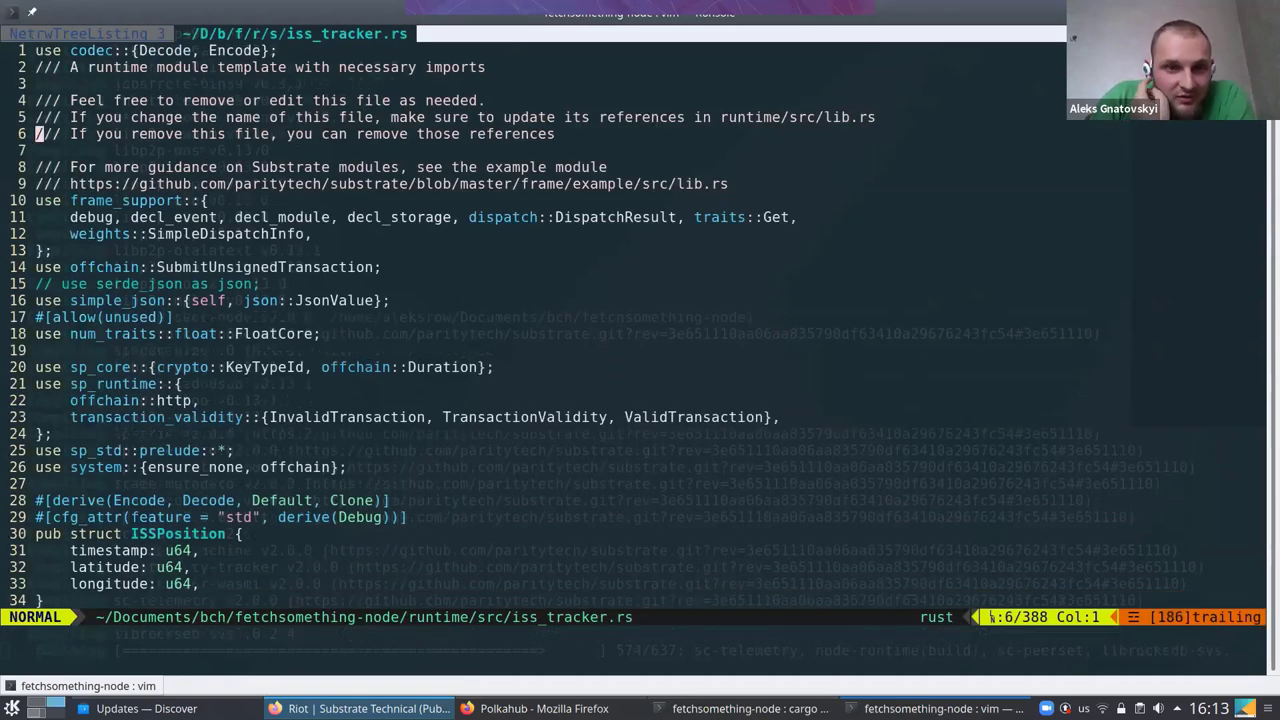
key("j")
key("j")
key("j")
key("j")
key("j")
key("j")
key("j")
key("j")
key("j")
key("j")
key("j")
key("j")
key("j")
key("j")
key("j")
key("j")
key("j")
key("j")
key("j")
key("j")
key("j")
key("j")
key("j")
key("j")
key("j")
key("j")
key("j")
key("j")
key("j")
key("j")
key("j")
key("j")
key("j")
key("j")
key("j")
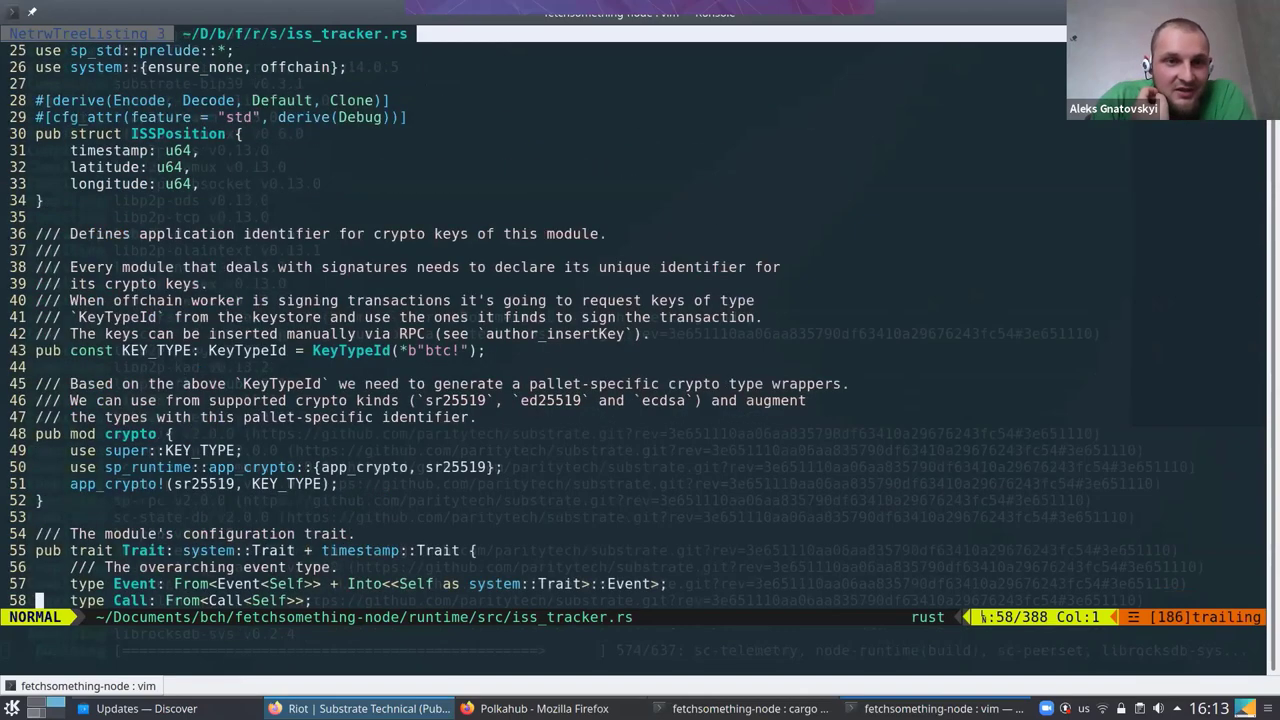
key("j")
key("j")
key("j")
key("j")
key("j")
key("j")
key("j")
key("j")
key("j")
key("j")
key("j")
key("j")
key("j")
key("j")
key("j")
key("j")
key("j")
key("j")
key("j")
key("j")
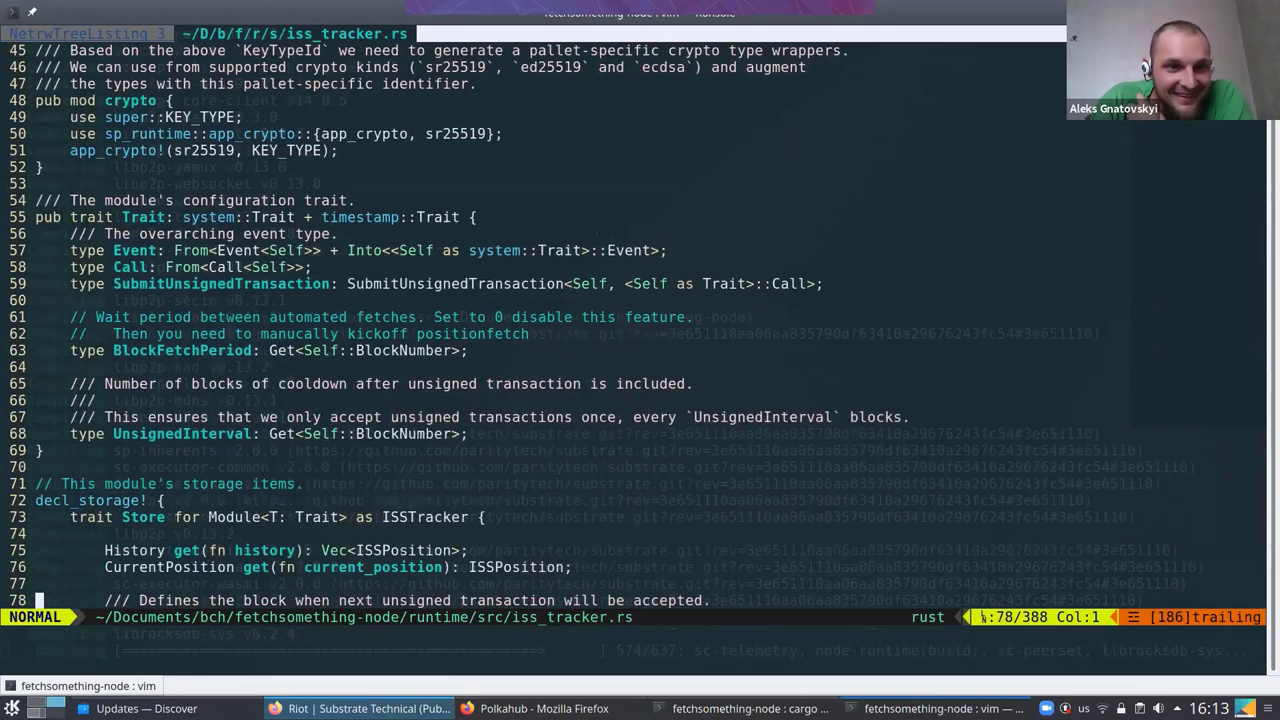
key("j")
key("j")
key("j")
key("j")
key("j")
key("j")
key("j")
key("j")
key("j")
key("j")
key("j")
key("j")
key("j")
key("j")
key("j")
key("j")
key("j")
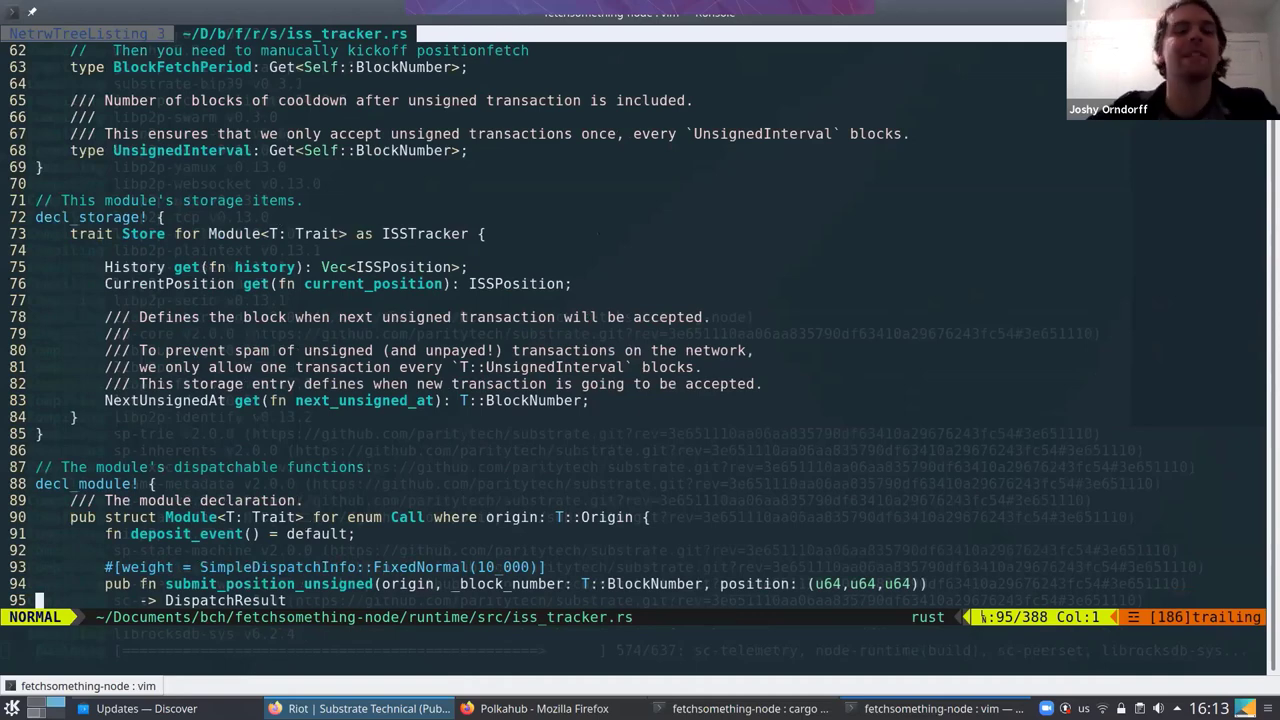
key("j")
key("j")
key("j")
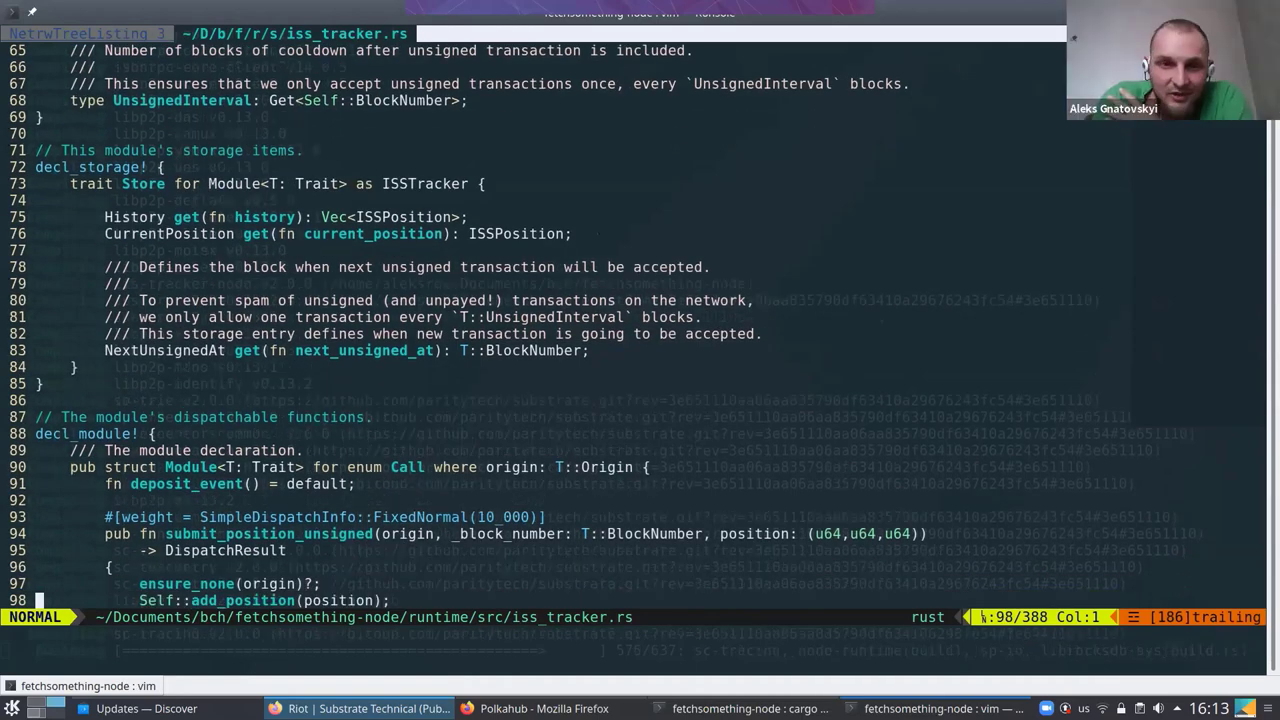
key("j")
key("ctrl+d")
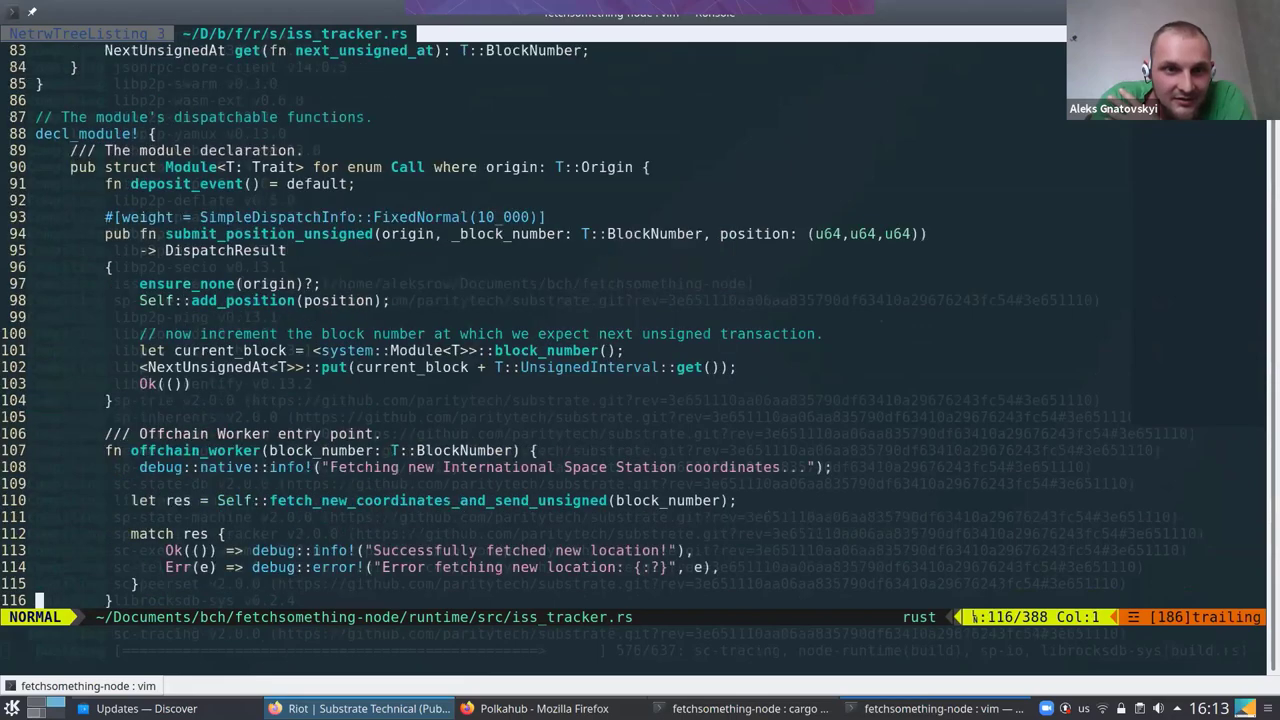
key("j")
key("j")
key("j")
key("j")
key("j")
key("j")
key("j")
key("j")
key("j")
key("j")
key("j")
key("j")
key("j")
key("j")
key("j")
key("j")
key("j")
key("j")
key("j")
key("j")
key("j")
key("j")
key("j")
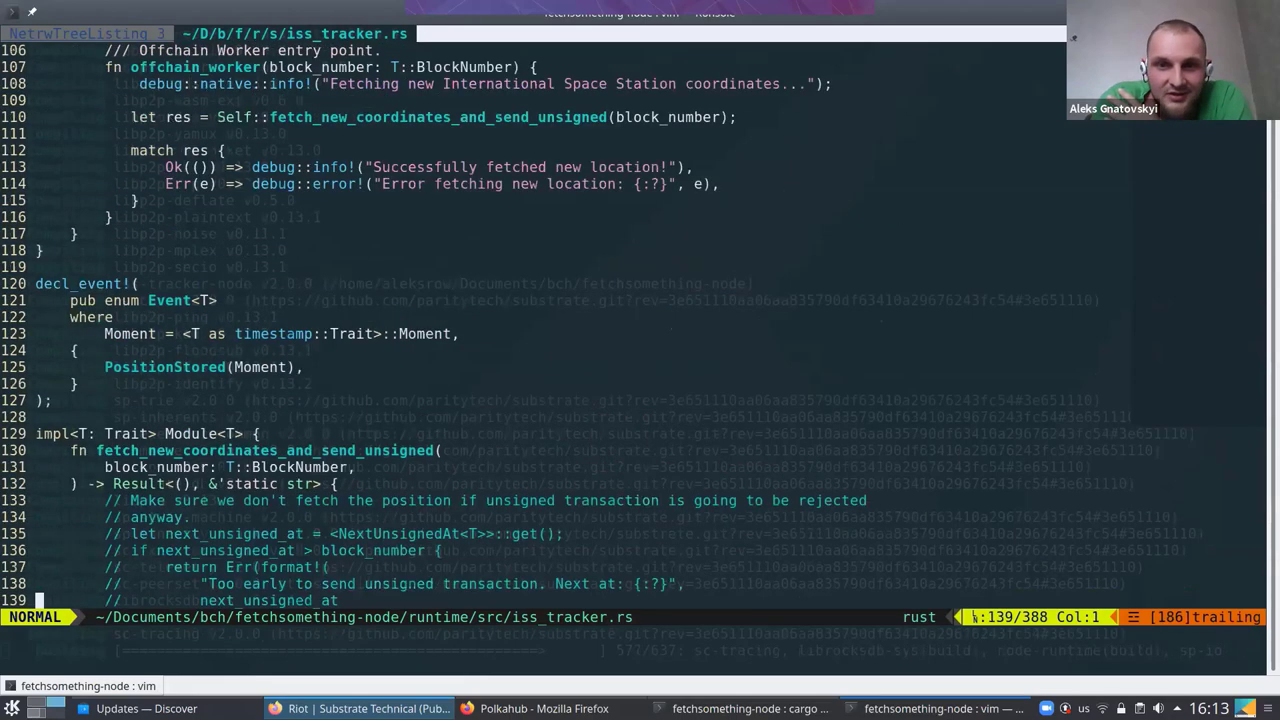
key("j")
key("j")
key("j")
key("j")
key("j")
key("j")
key("j")
key("j")
key("j")
key("j")
key("j")
key("j")
key("j")
key("j")
key("j")
key("j")
key("j")
key("j")
key("j")
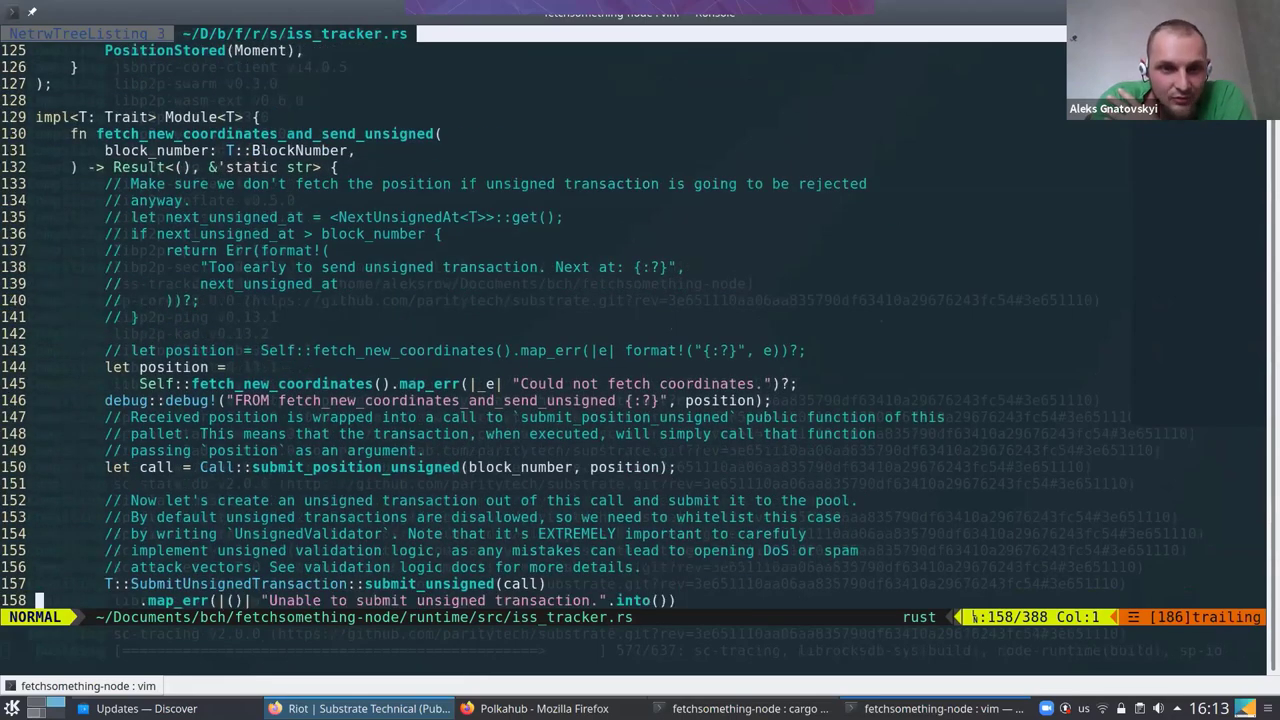
key("j")
key("j")
key("j")
key("j")
key("j")
key("j")
key("j")
key("j")
key("j")
key("j")
key("j")
key("j")
key("j")
key("j")
key("j")
key("j")
key("j")
key("j")
key("j")
key("j")
key("j")
key("j")
key("j")
key("j")
key("j")
key("j")
key("j")
key("j")
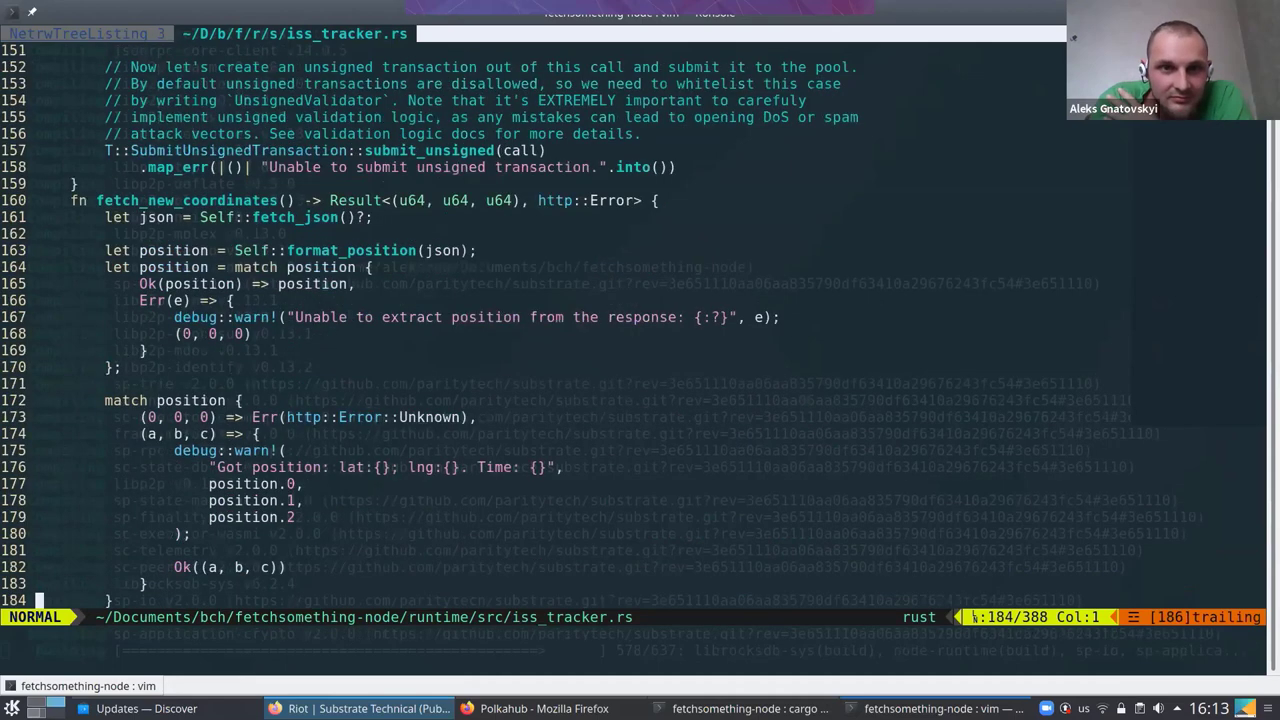
key("j")
key("j")
key("j")
key("j")
key("j")
key("j")
key("j")
key("j")
key("j")
key("j")
key("j")
key("j")
key("j")
key("j")
key("j")
key("j")
key("j")
key("j")
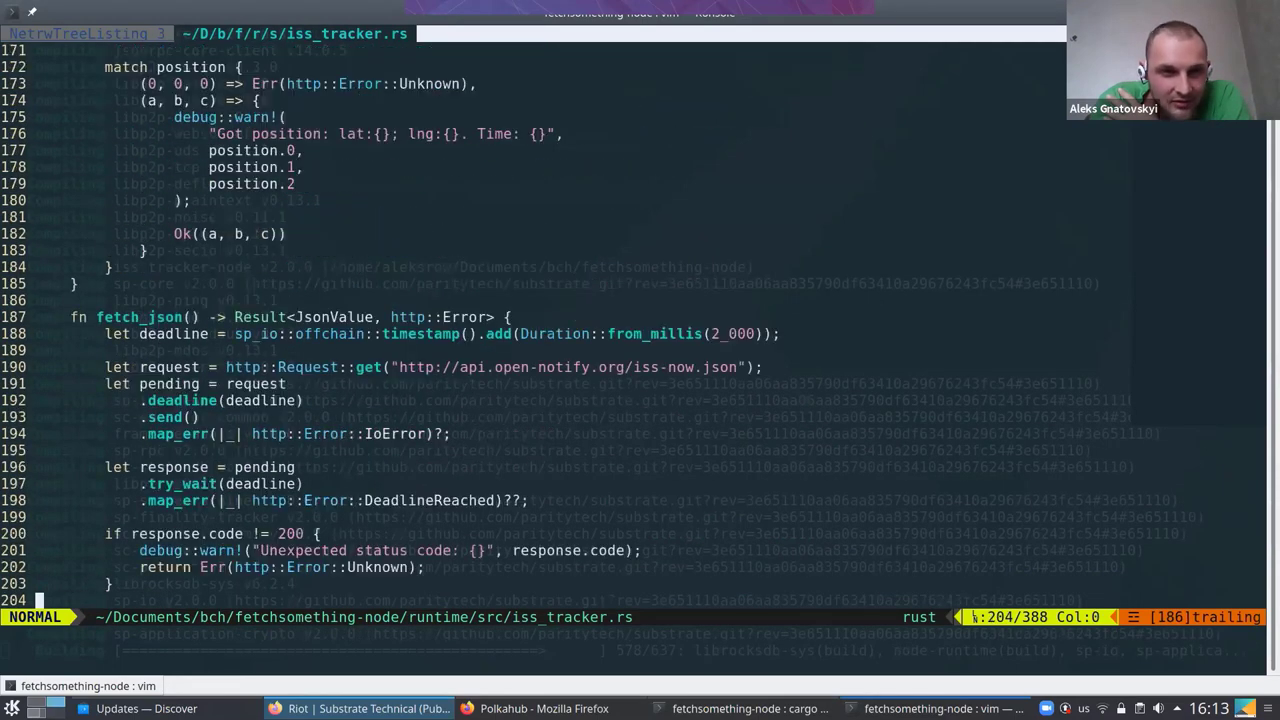
key("j")
key("j")
key("j")
key("j")
key("j")
key("j")
key("j")
key("j")
key("j")
key("j")
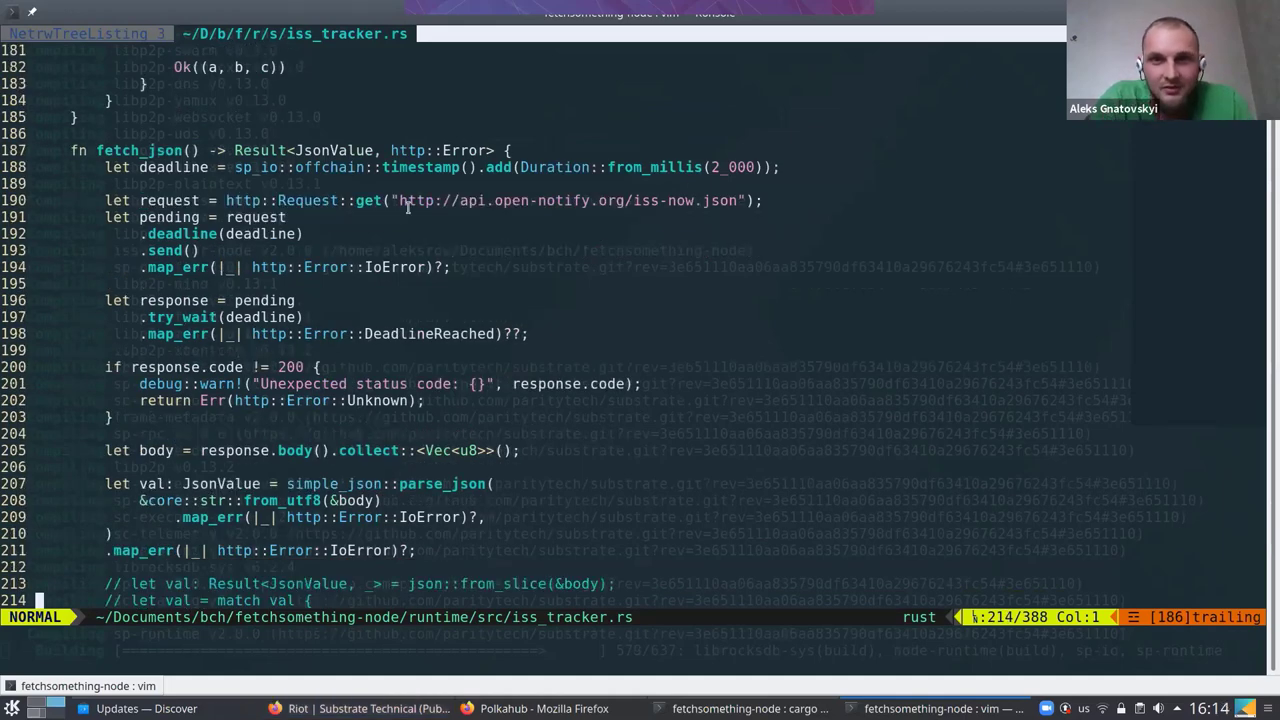
left_click_drag(407, 205, 733, 204)
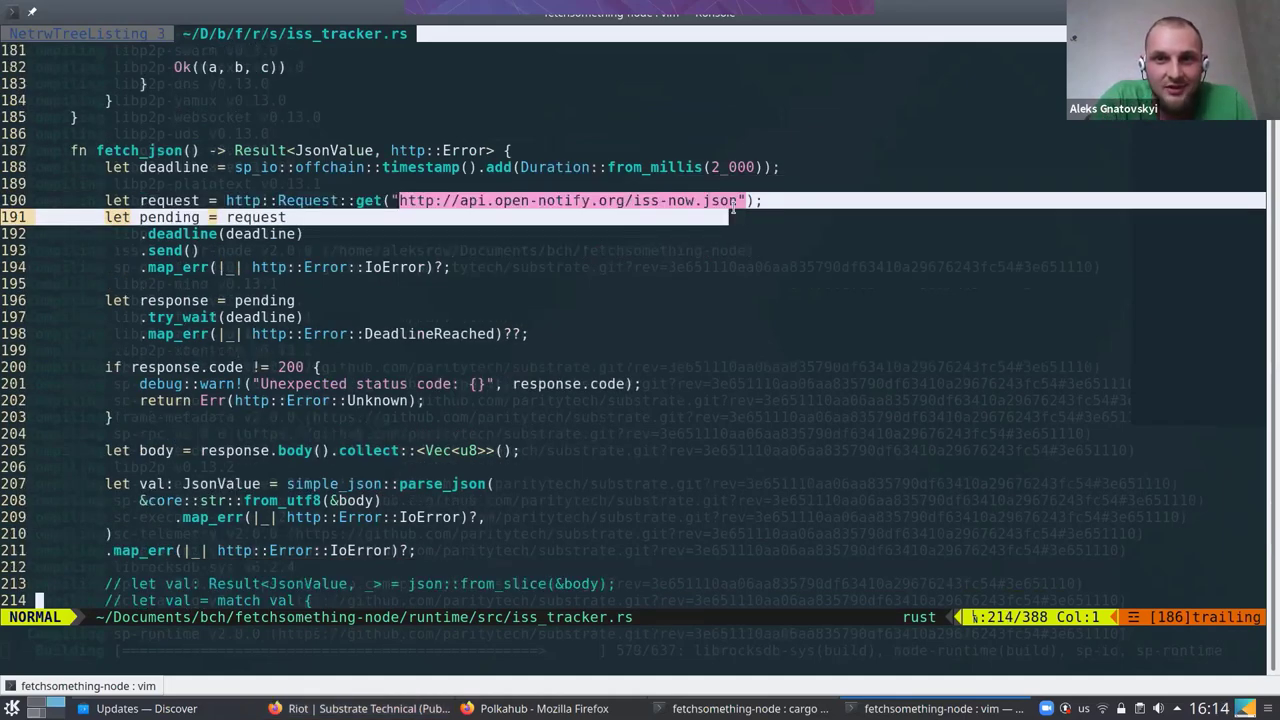
left_click(745, 200)
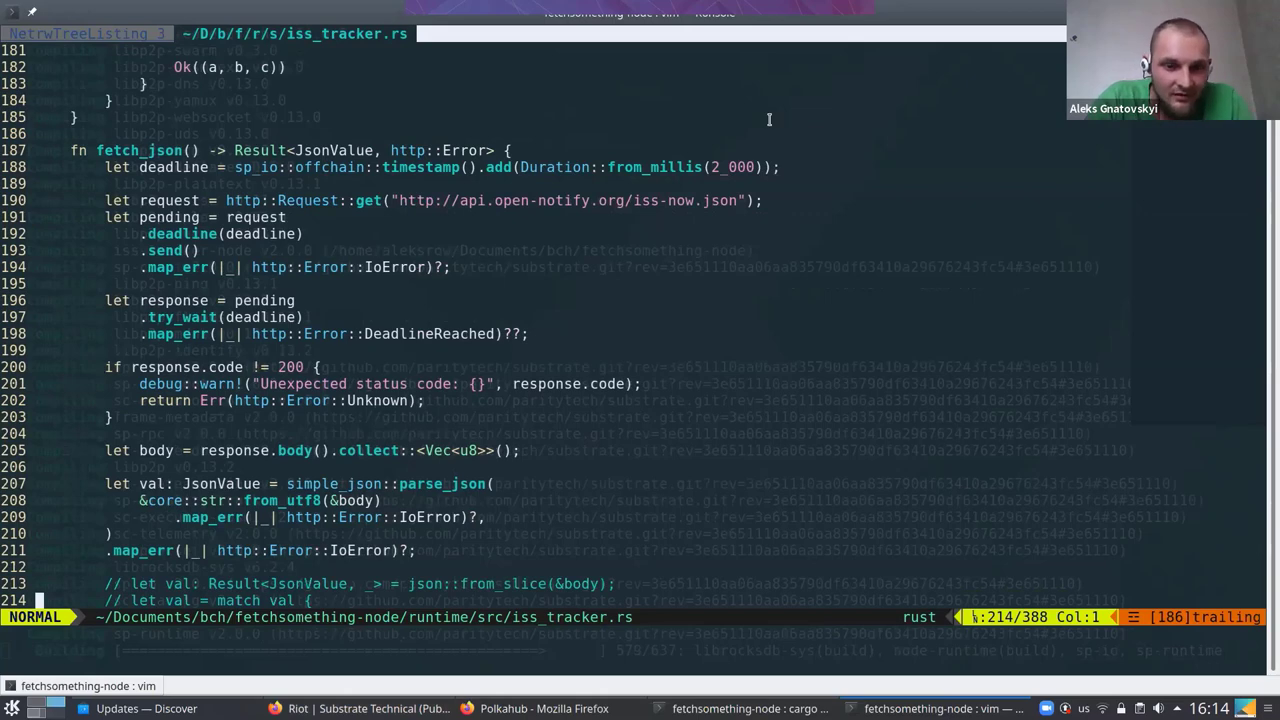
type(":wq")
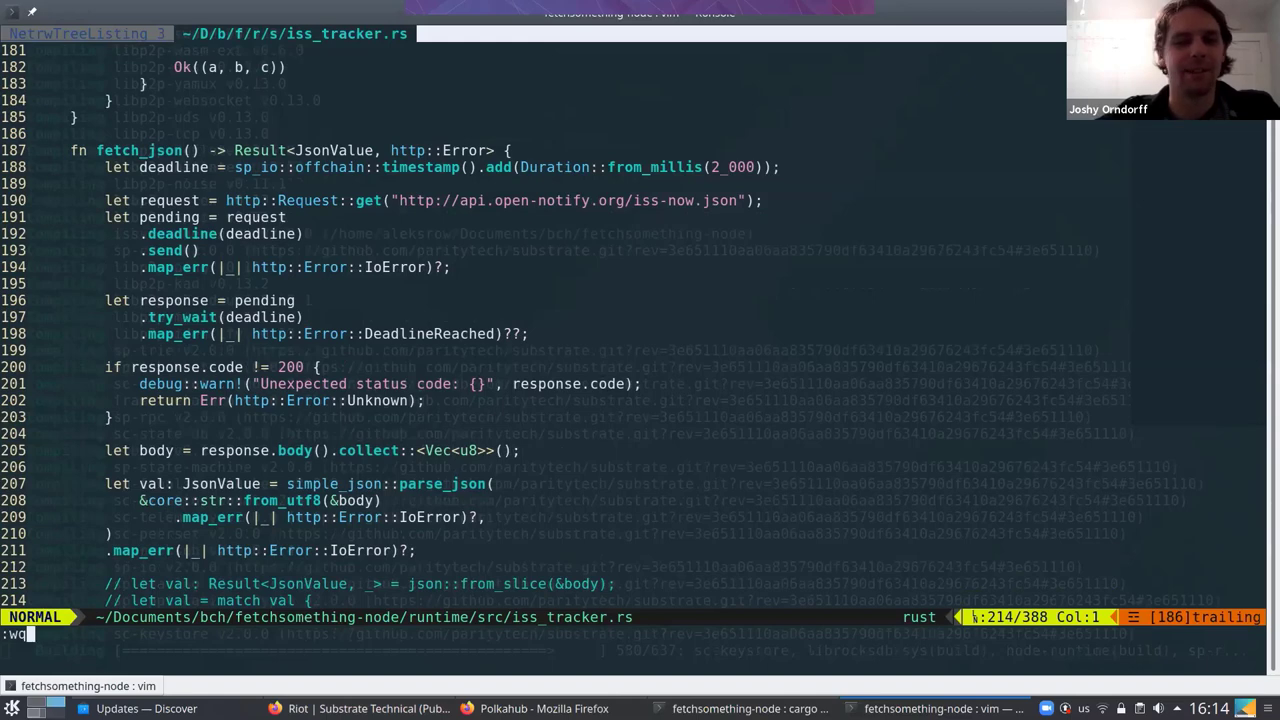
key("Return")
Quit Vim and run git status, showing master up to date with a clean tree
type(":")
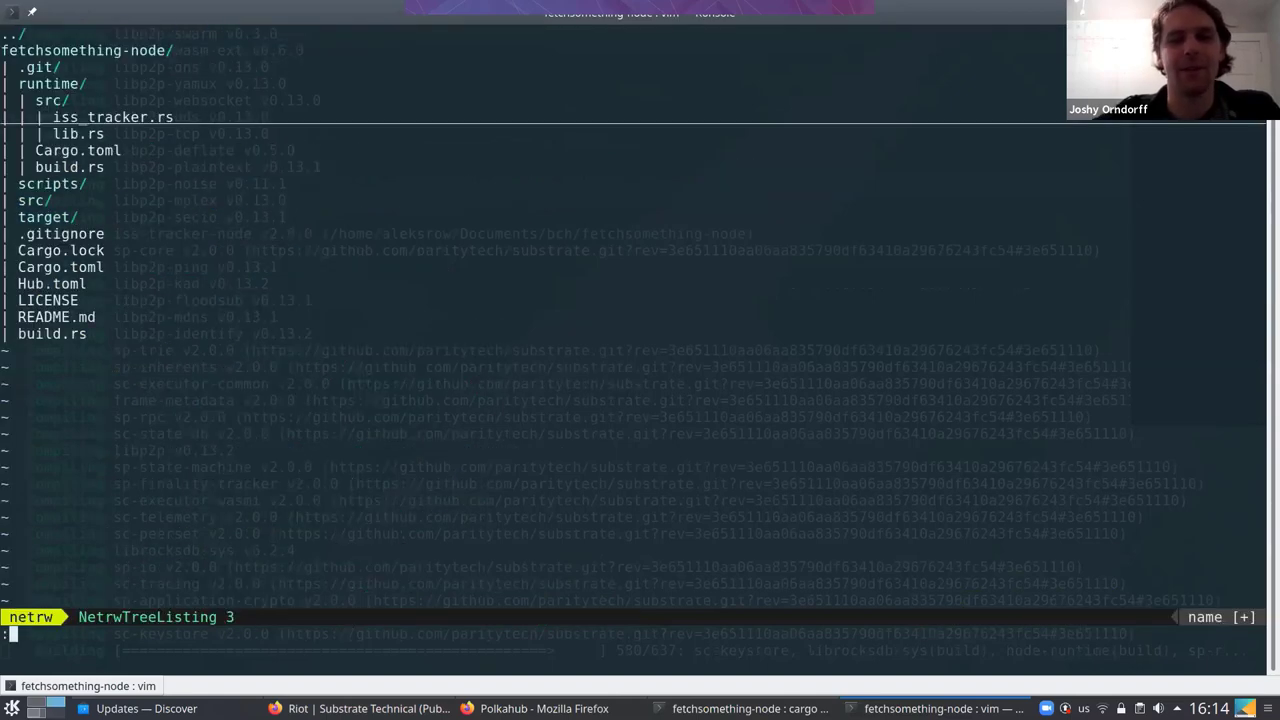
type("q")
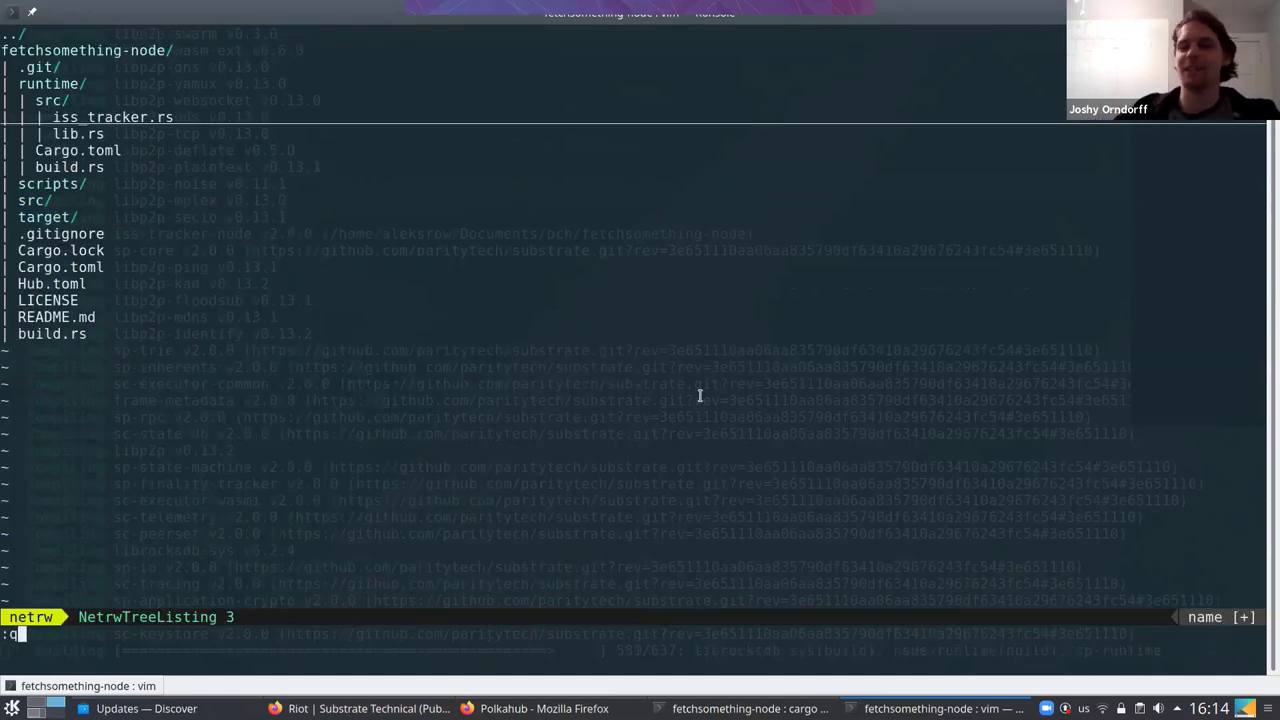
key("Return")
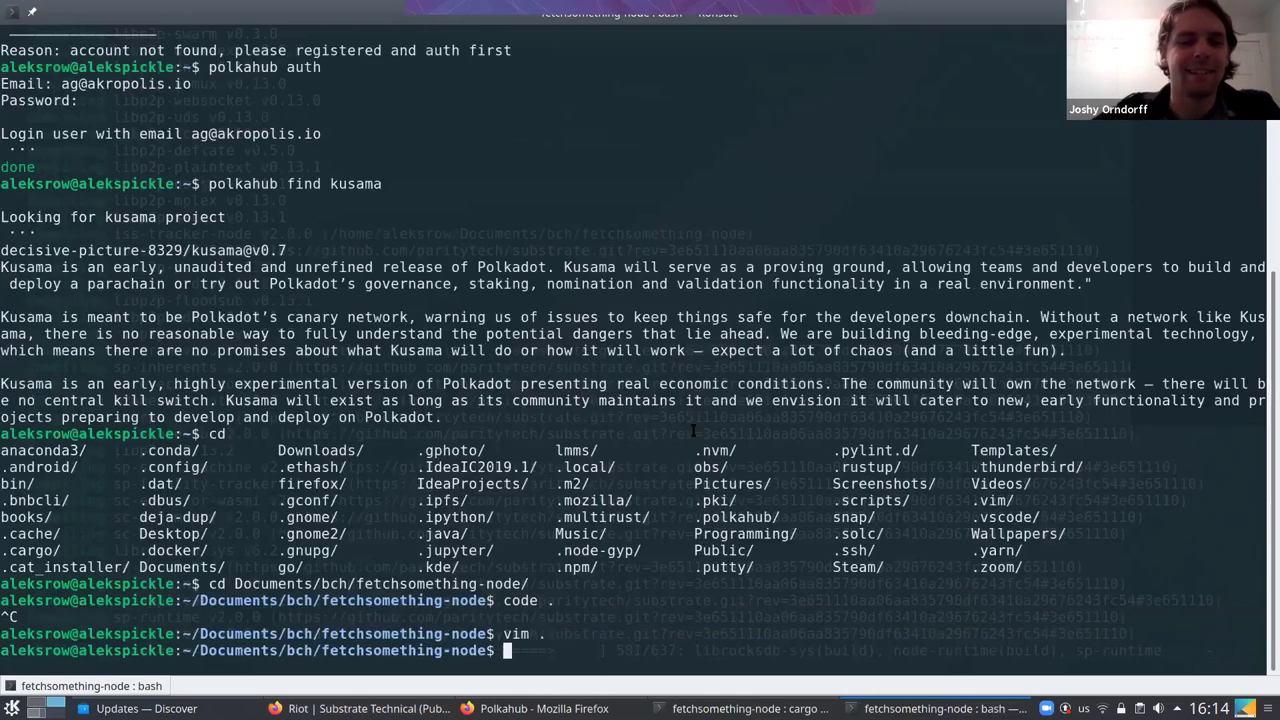
type("gi")
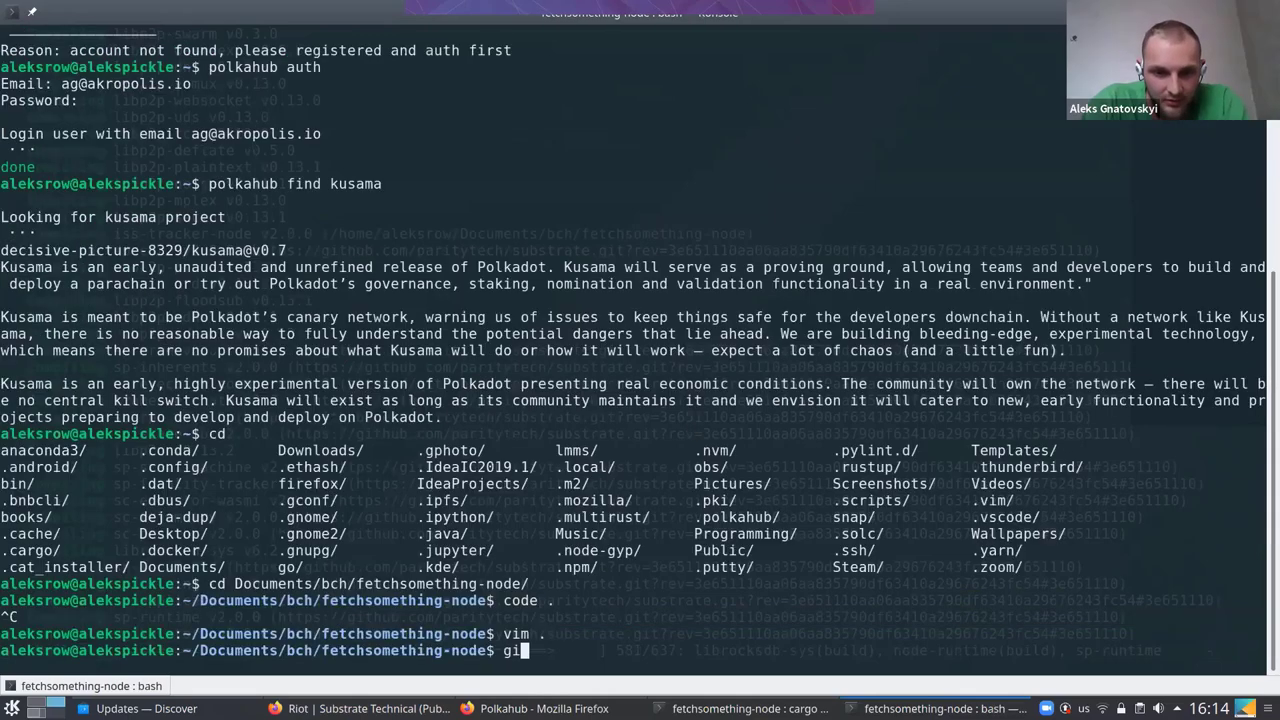
type("t")
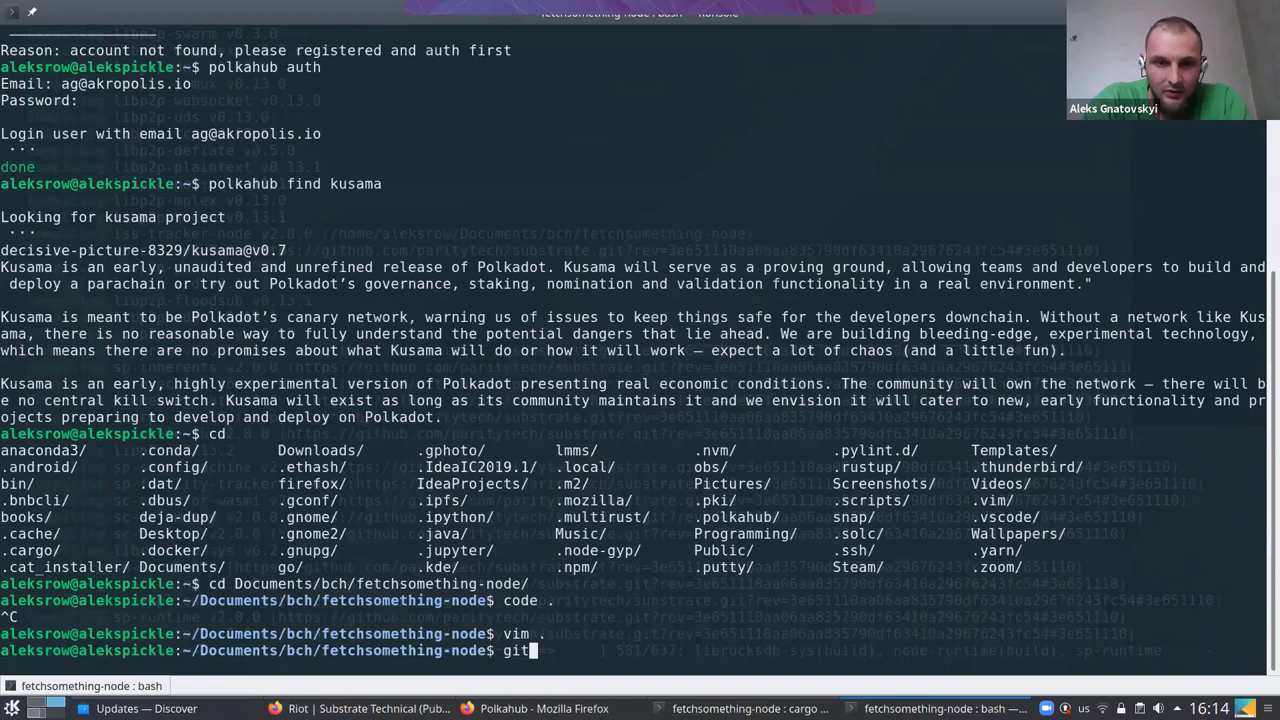
key("BackSpace")
type("t ")
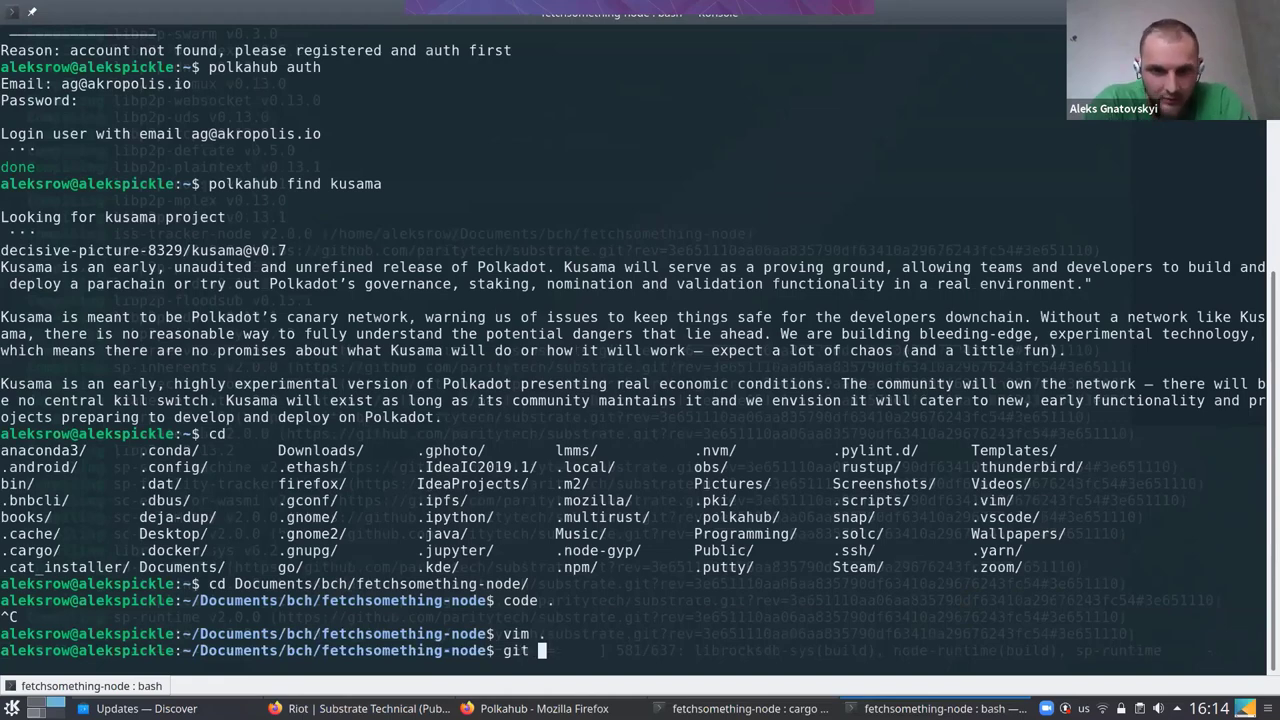
type("stasu")
key("BackSpace")
key("BackSpace")
type("t")
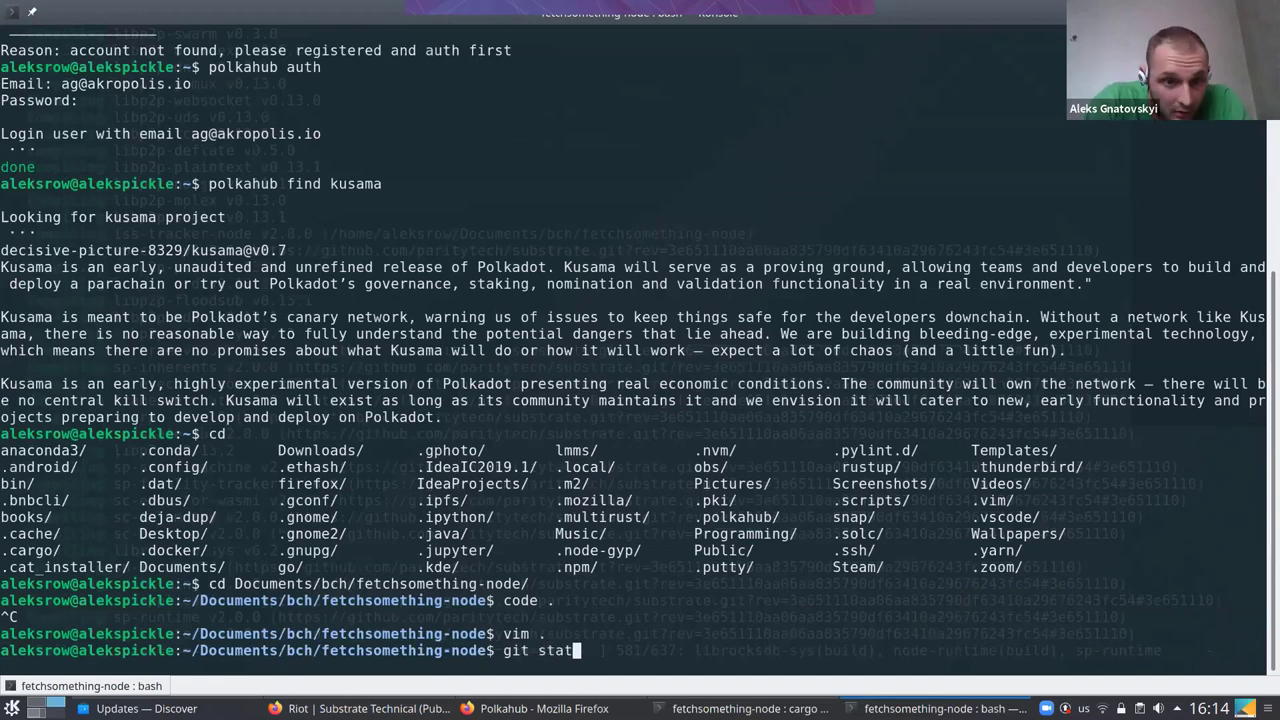
type("us")
key("Return")
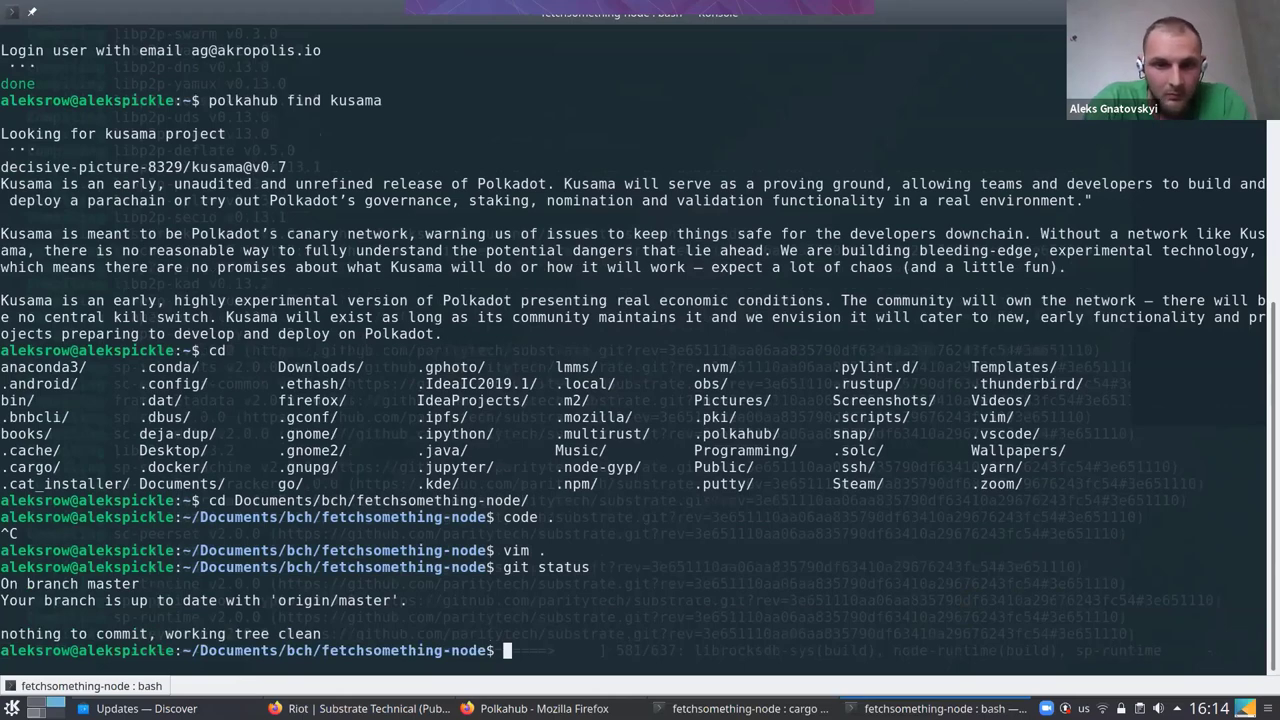
List the project files with ls and mark Hub.toml in the output
type("ls")
key("Return")
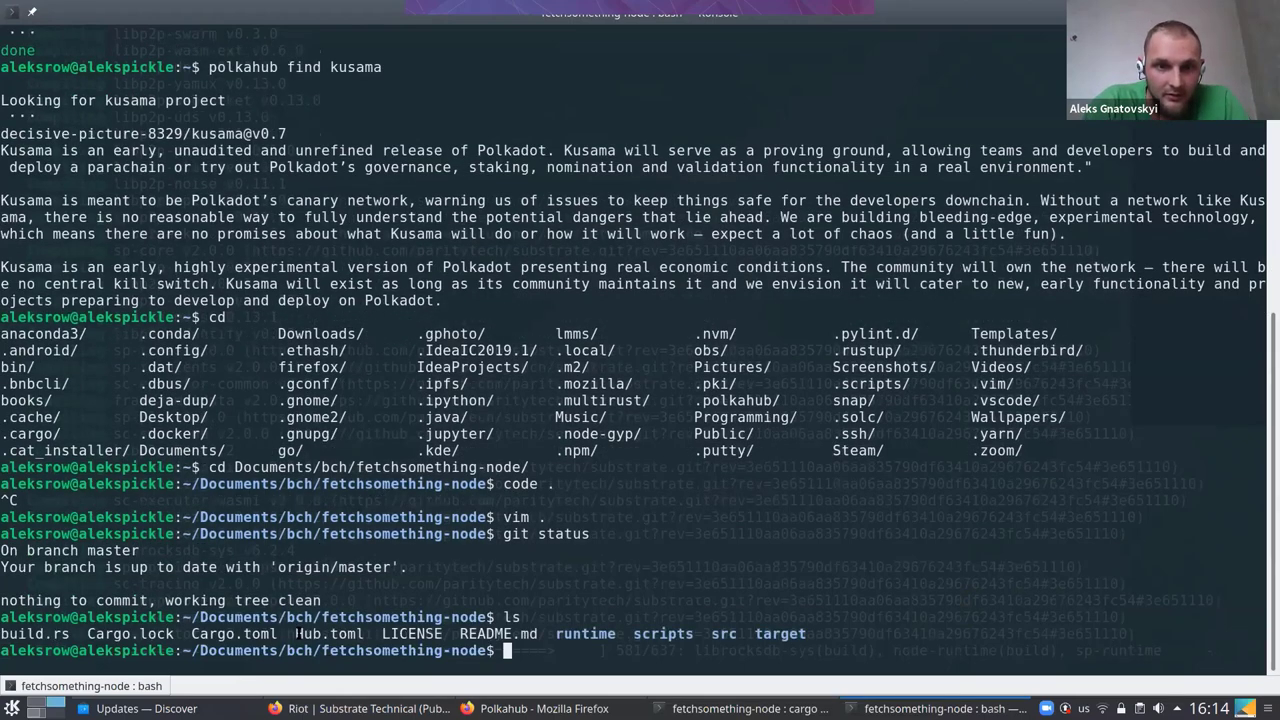
double_click(300, 633)
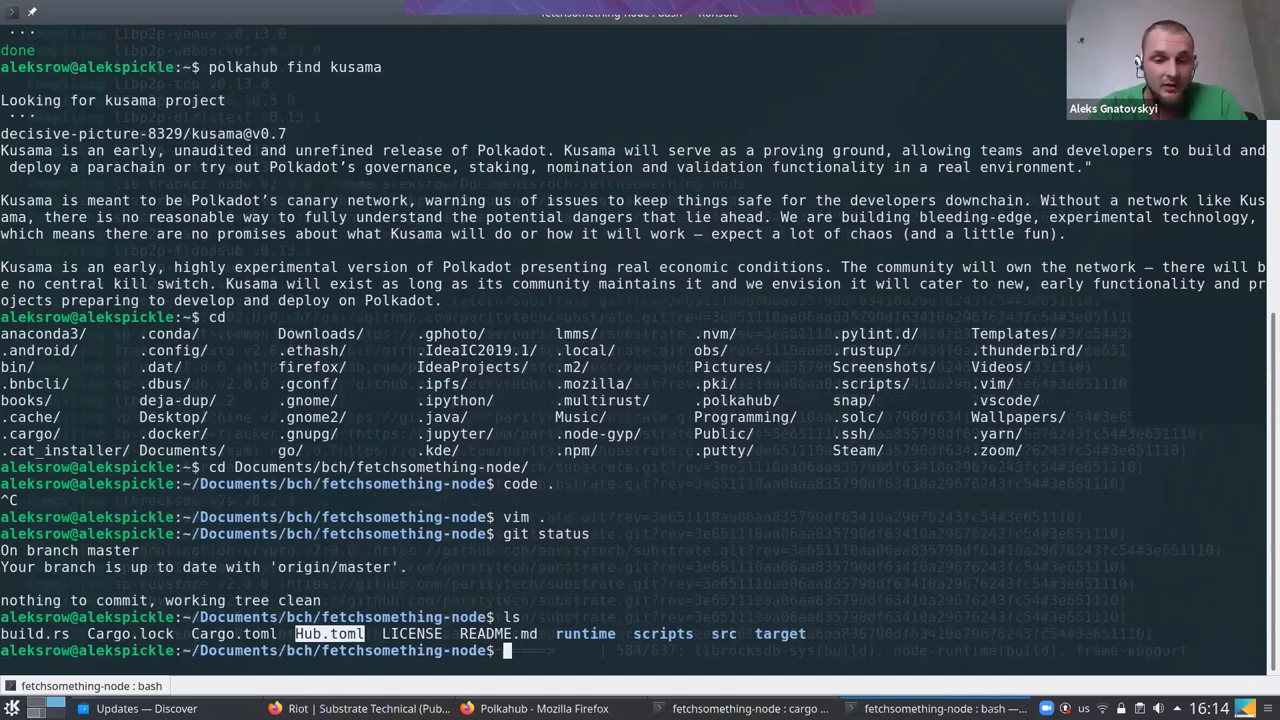
type("ca")
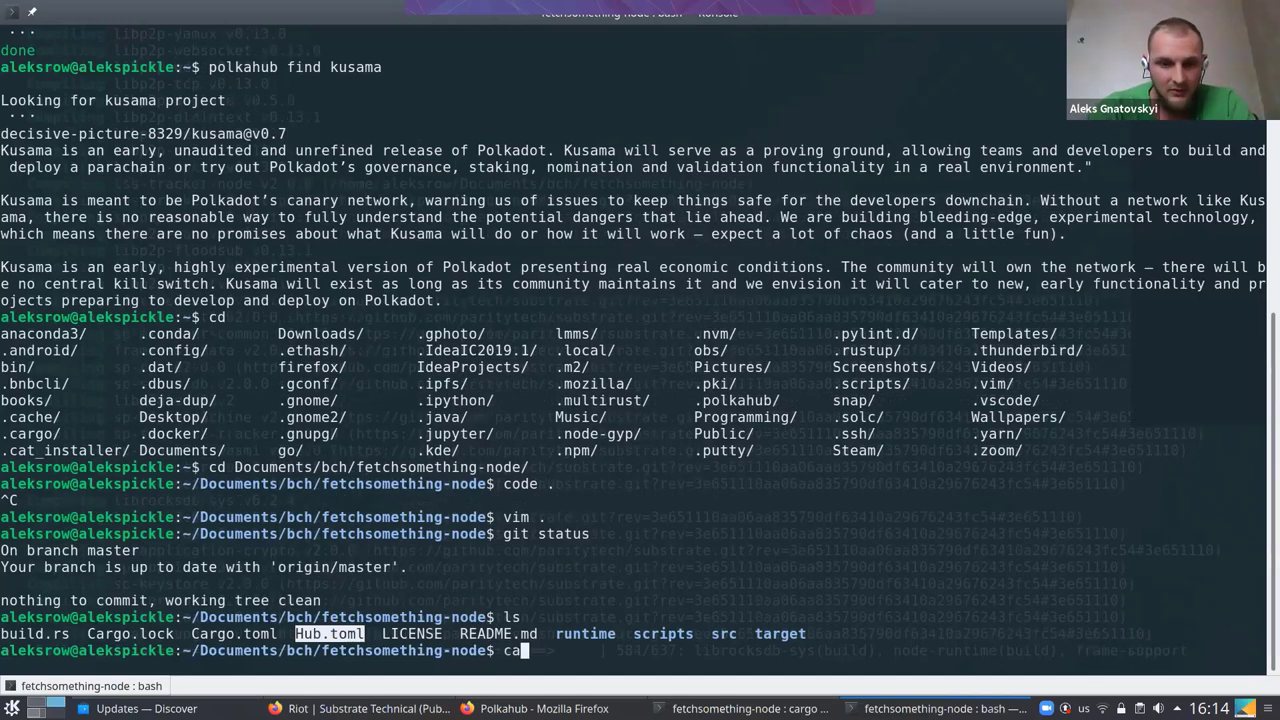
type("t H")
key("Tab")
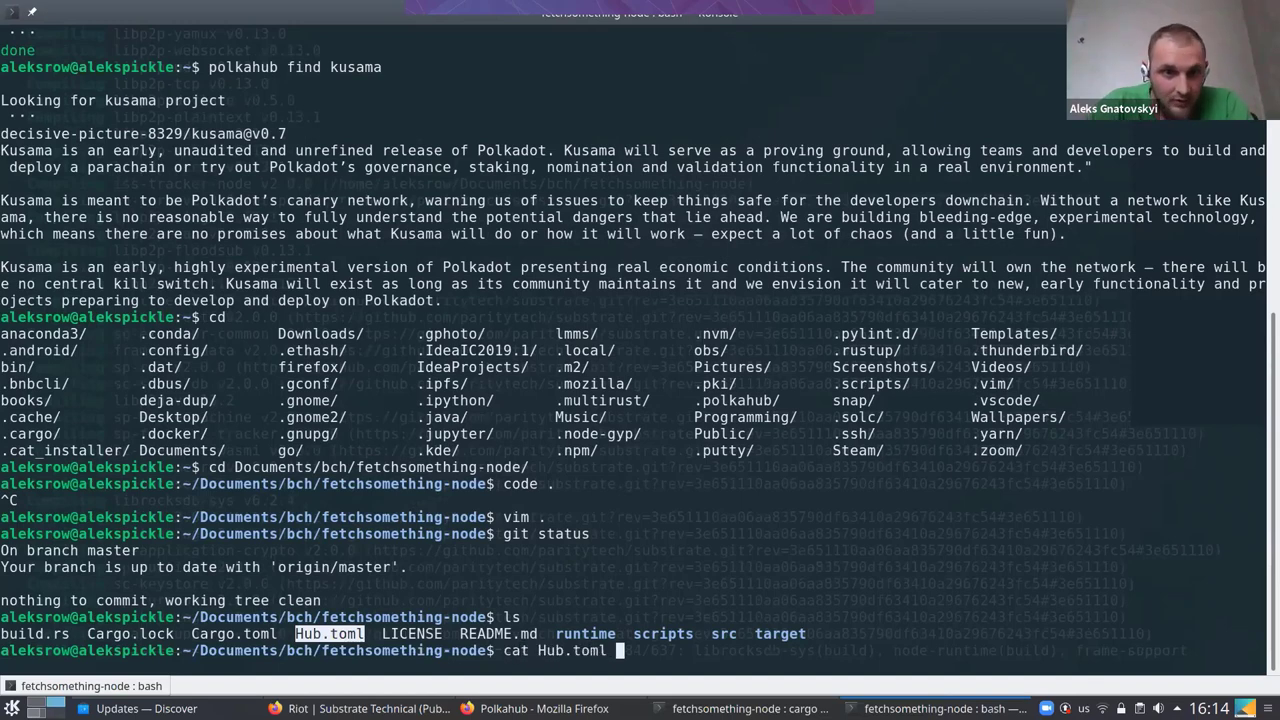
key("Return")
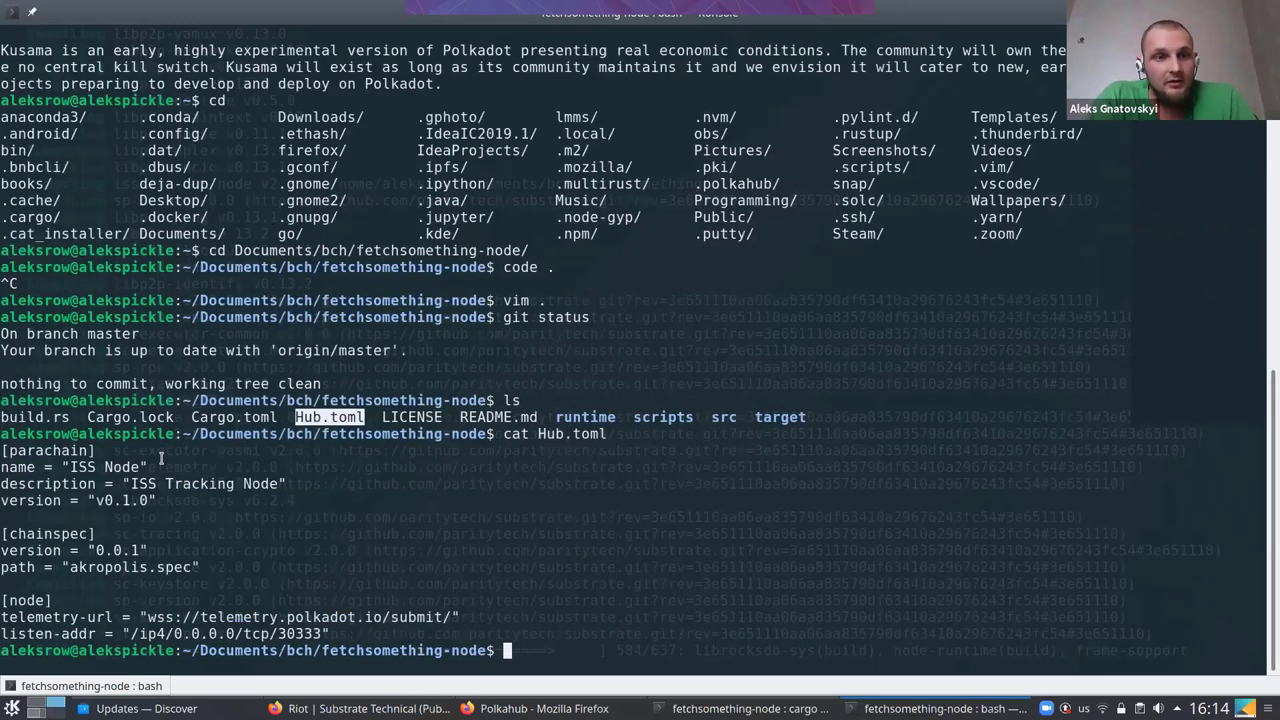
left_click_drag(44, 468, 2, 450)
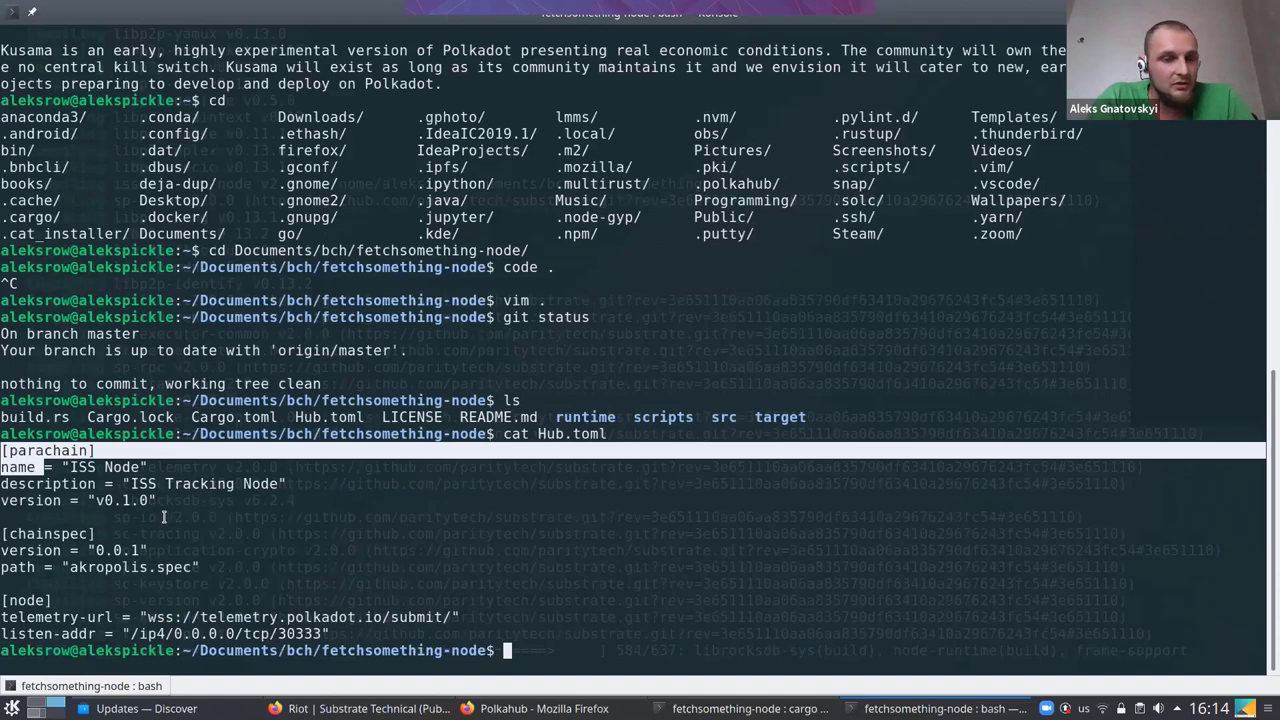
left_click_drag(163, 516, 160, 517)
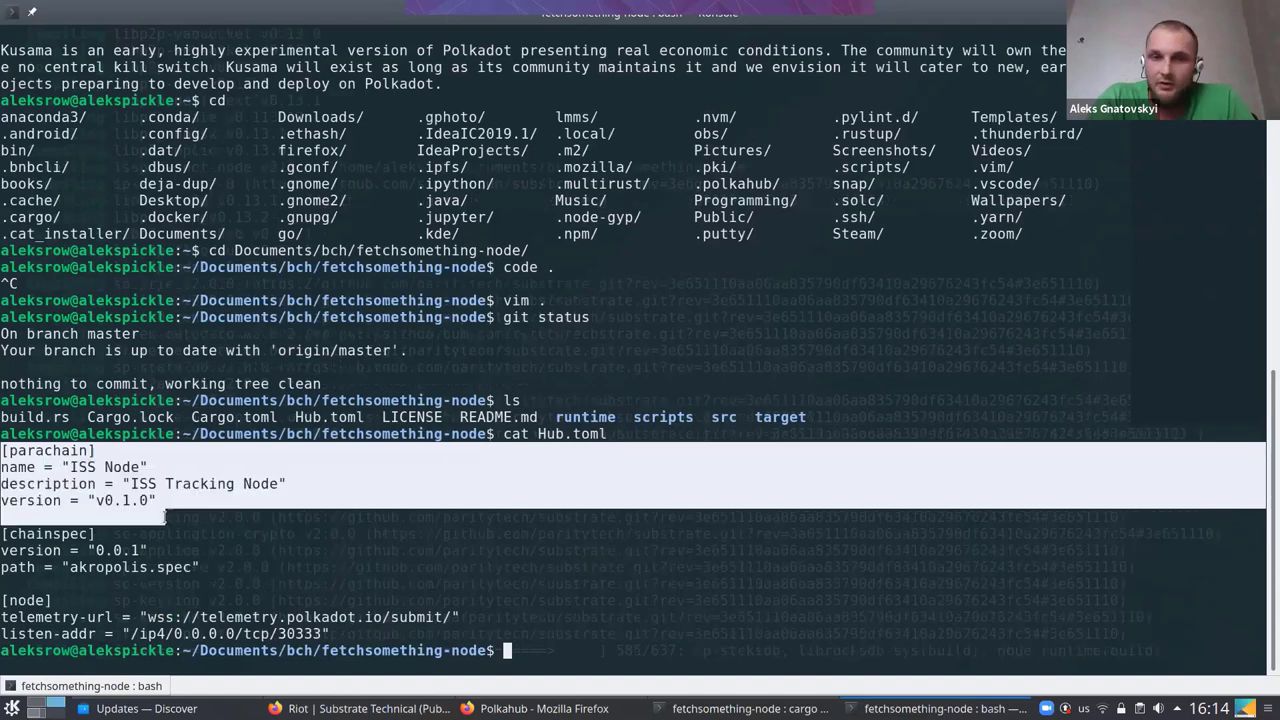
left_click(186, 567)
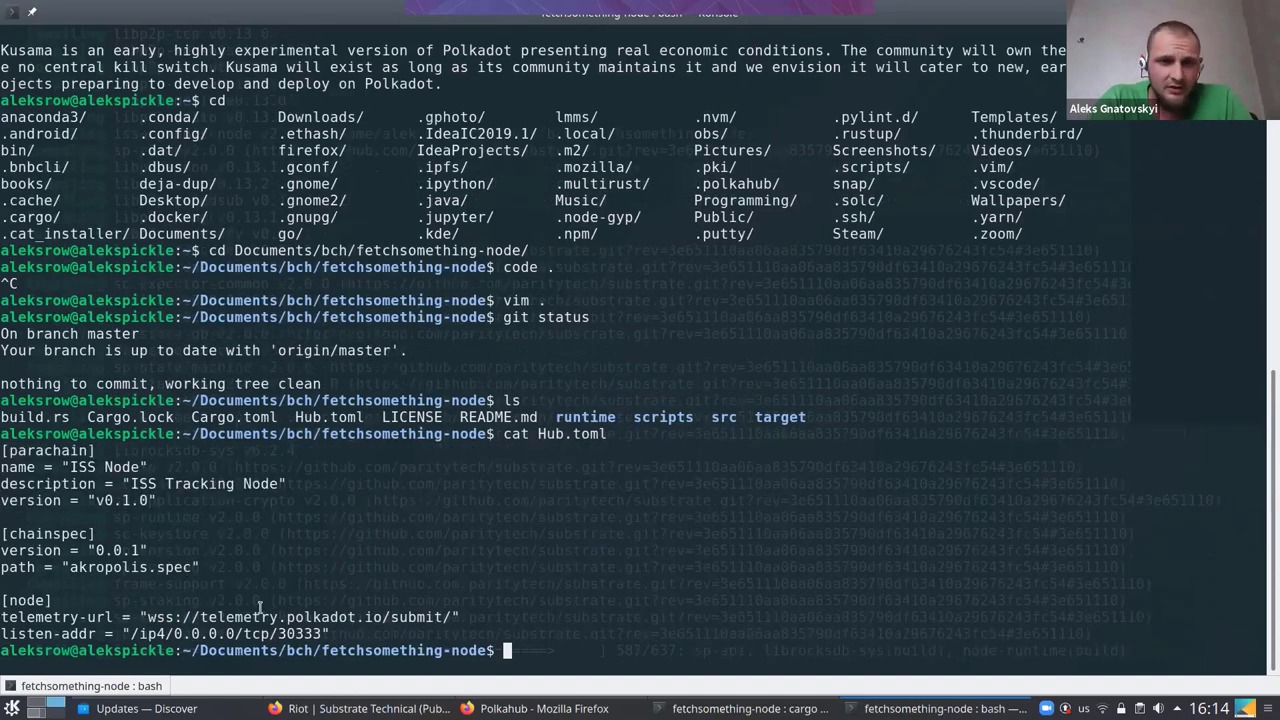
left_click_drag(322, 634, 8, 600)
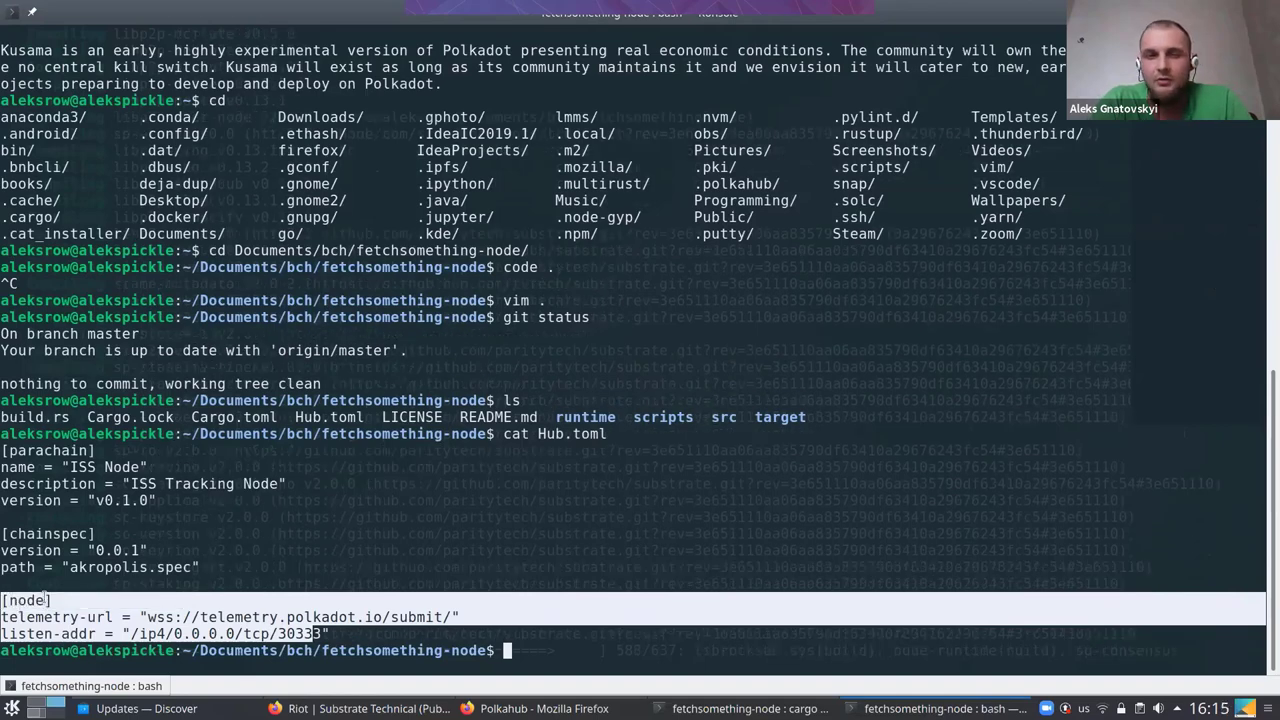
left_click(47, 598)
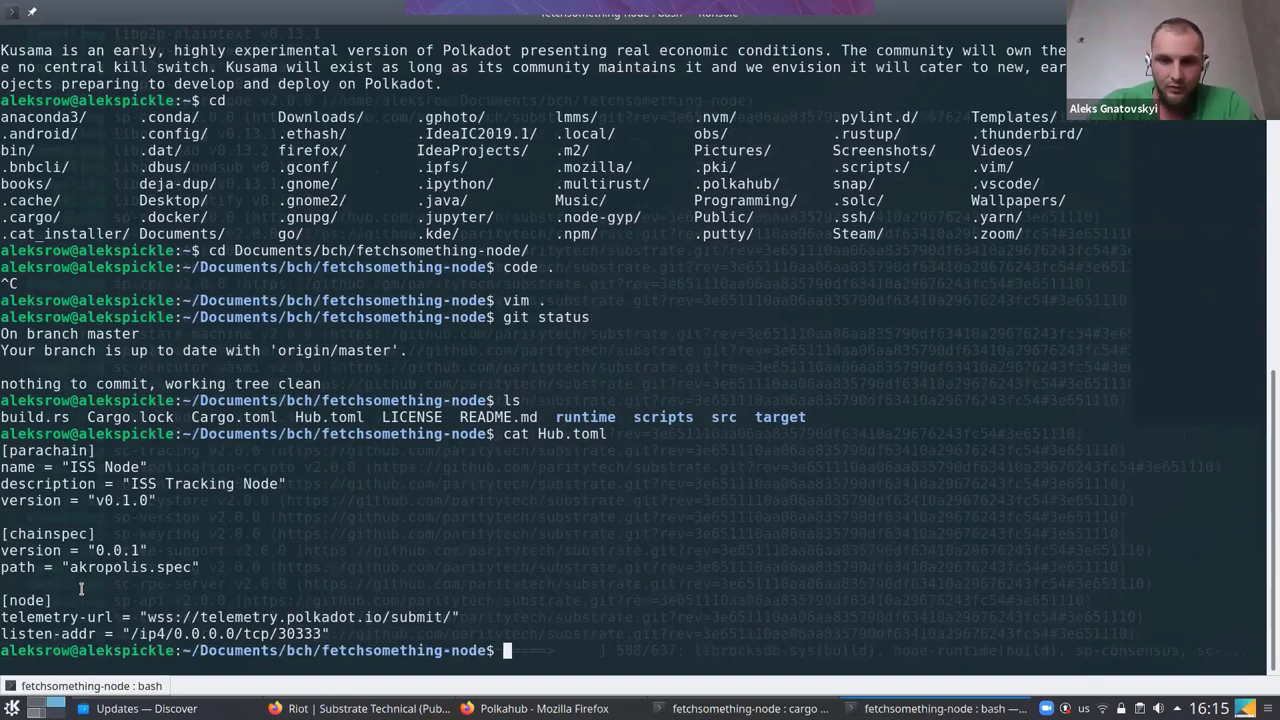
Run 'polkahub create international-space-station-tracker'
type("polka")
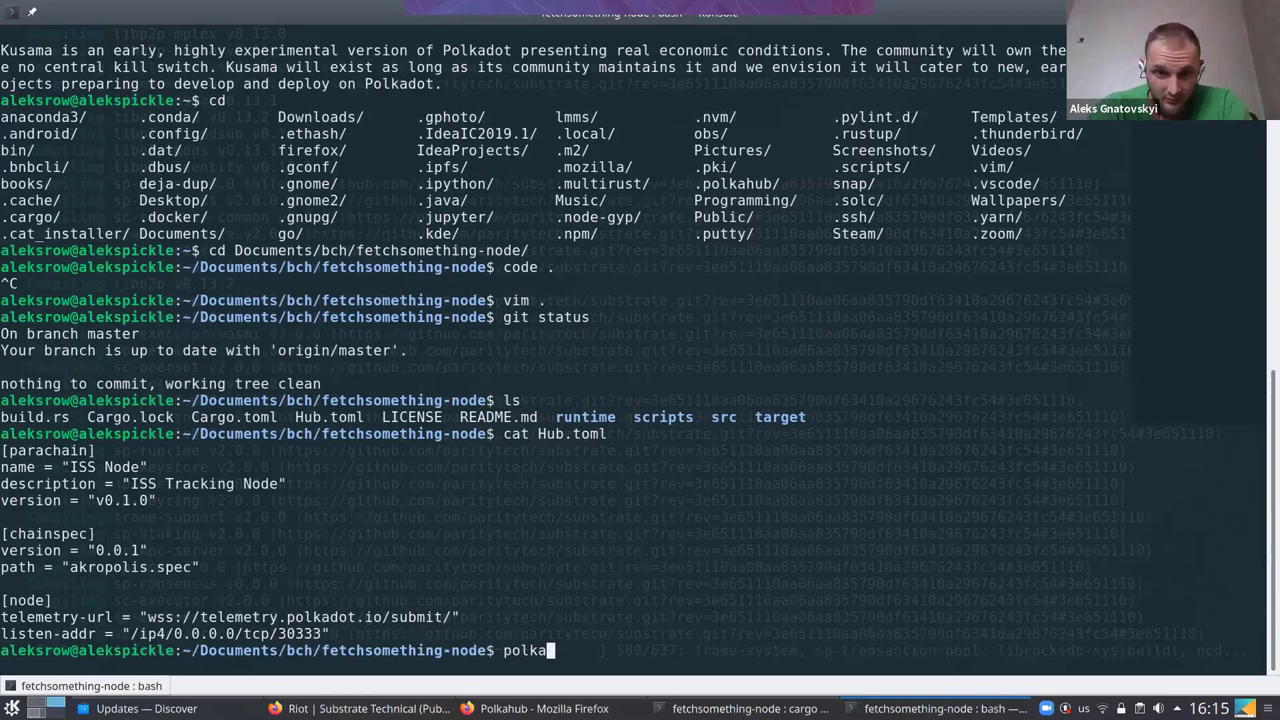
key("Tab")
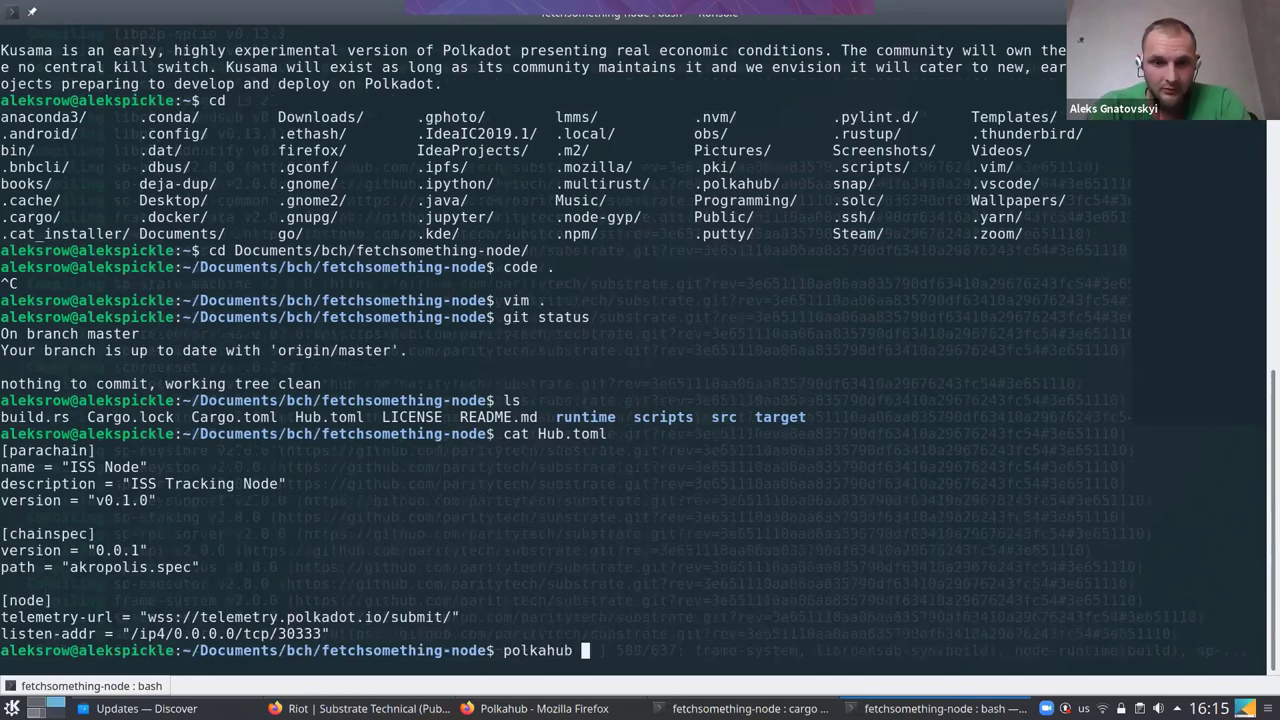
type("c")
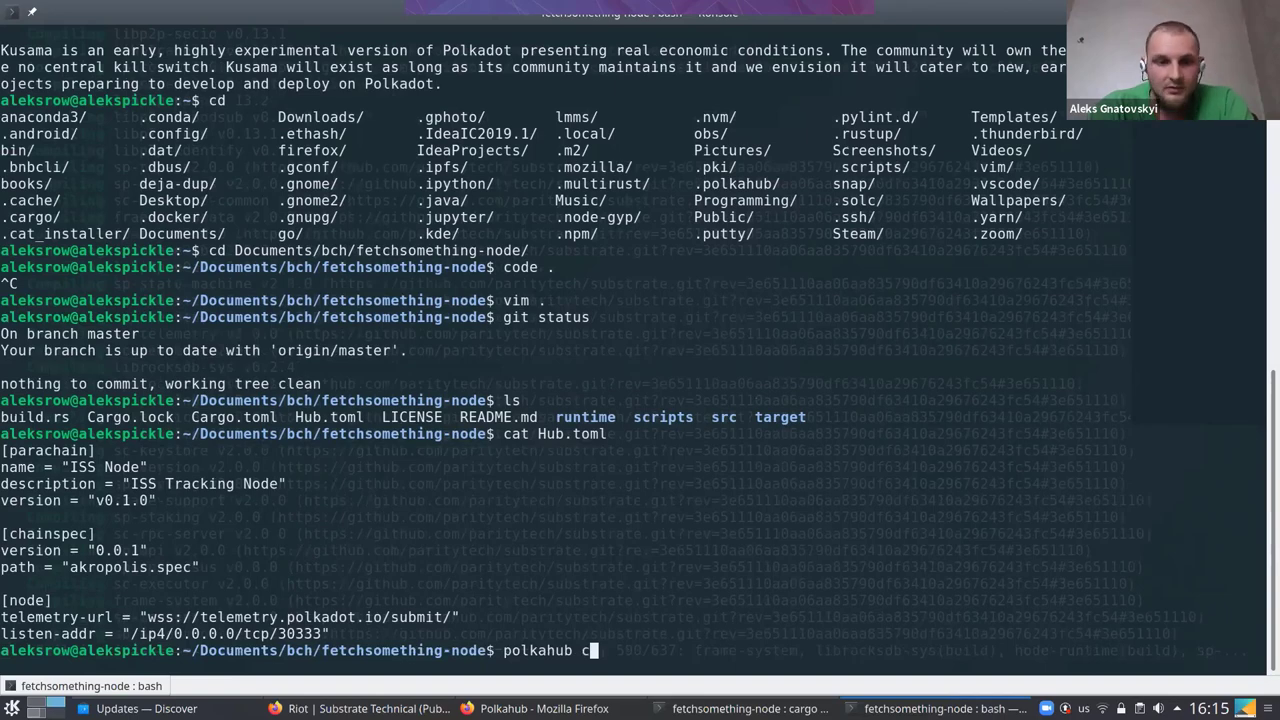
type("reate iss")
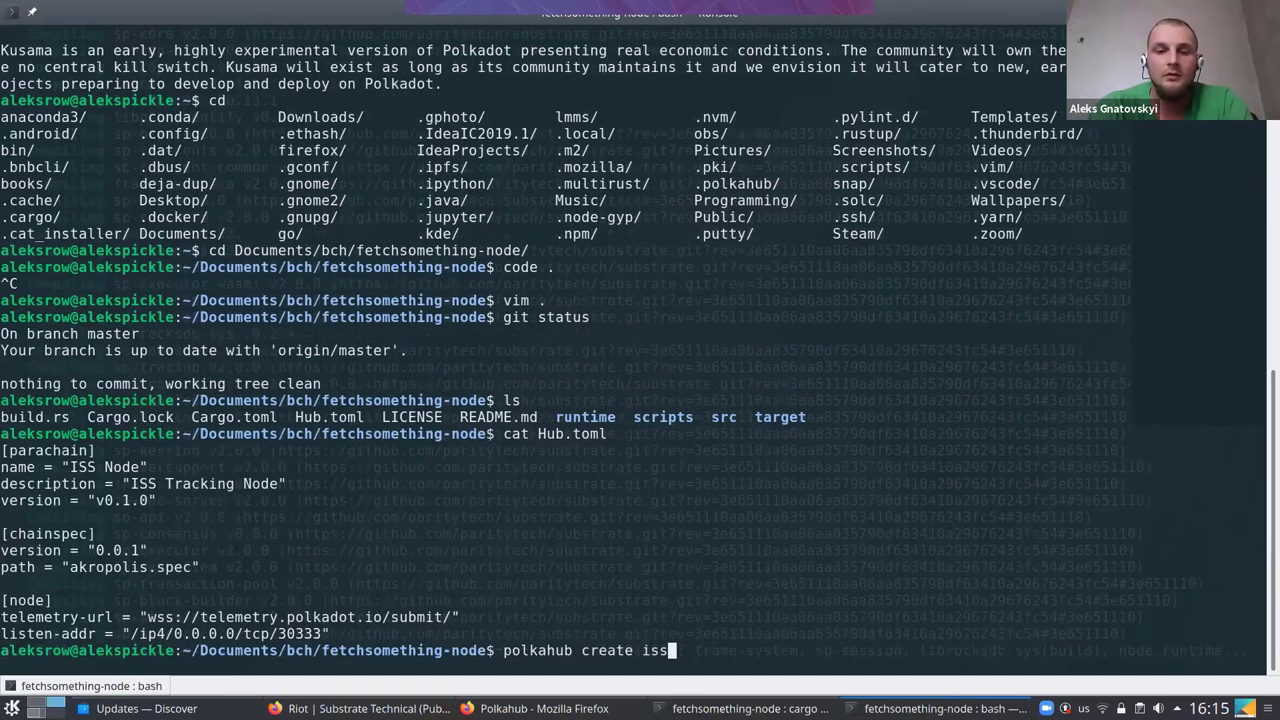
type("-space")
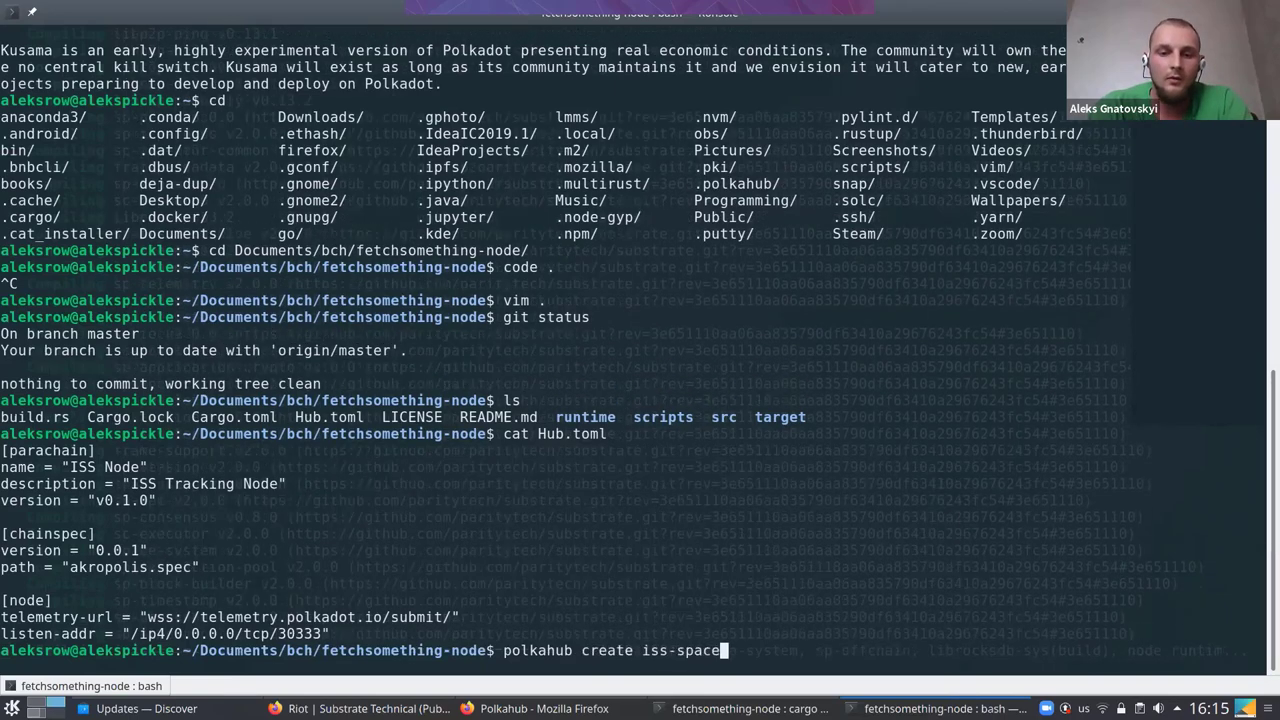
type("-s")
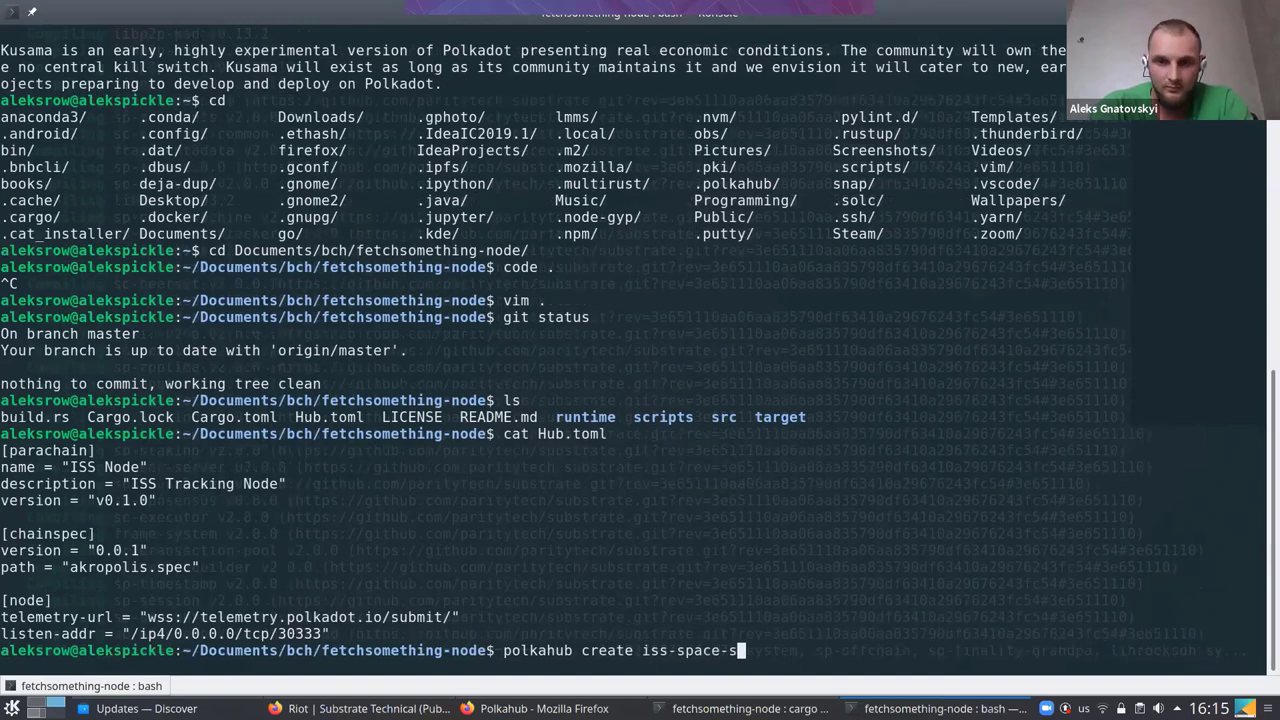
type("t")
key("BackSpace")
key("BackSpace")
key("BackSpace")
key("BackSpace")
key("BackSpace")
key("BackSpace")
key("BackSpace")
key("BackSpace")
key("BackSpace")
key("BackSpace")
key("BackSpace")
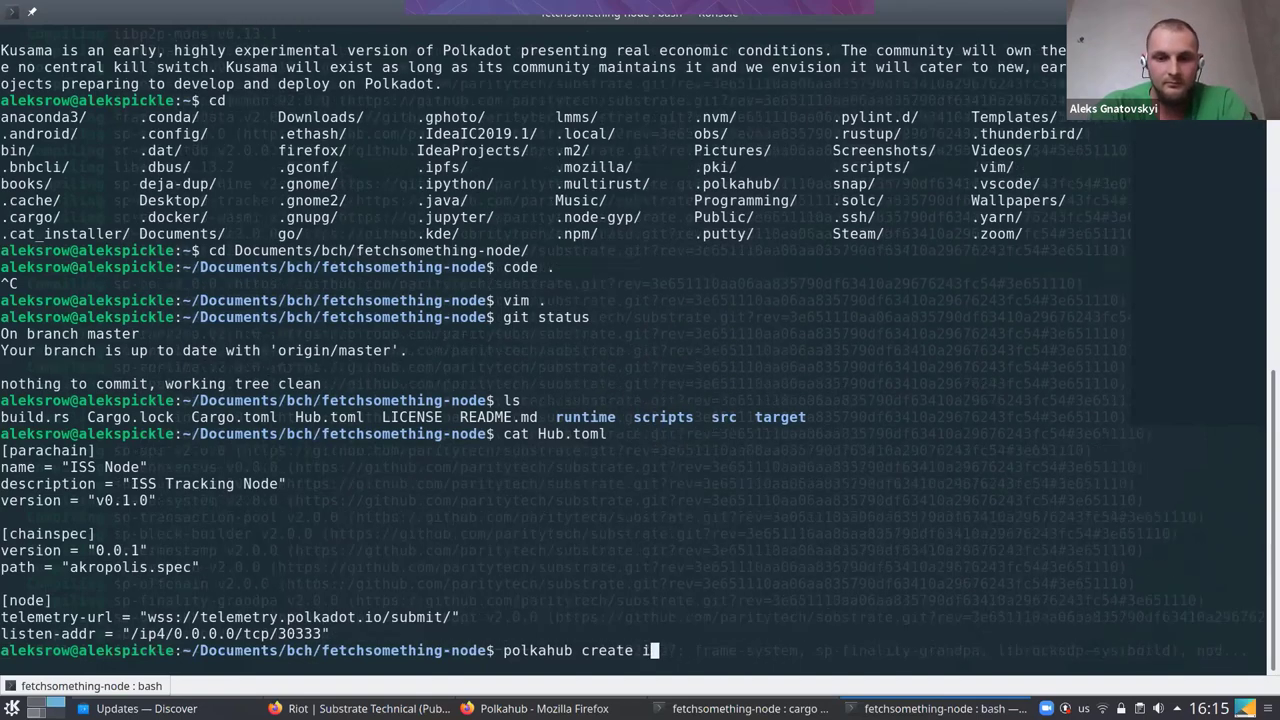
type("nternation")
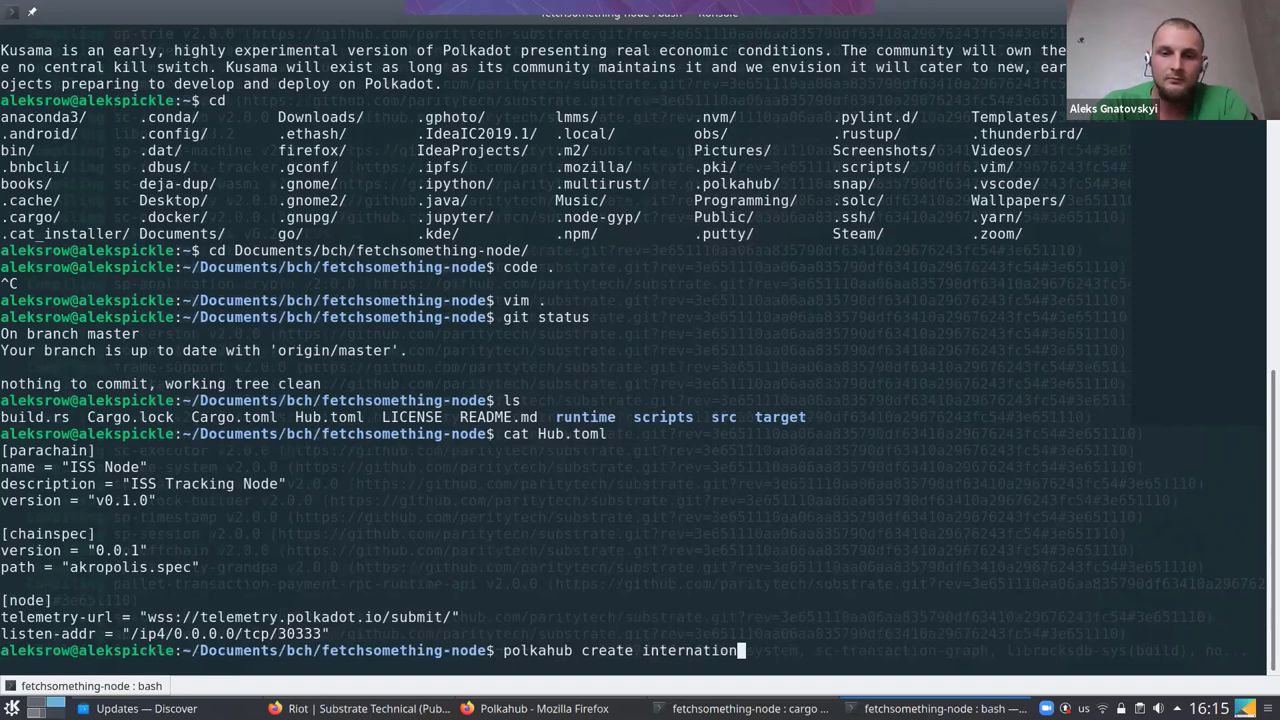
type("al")
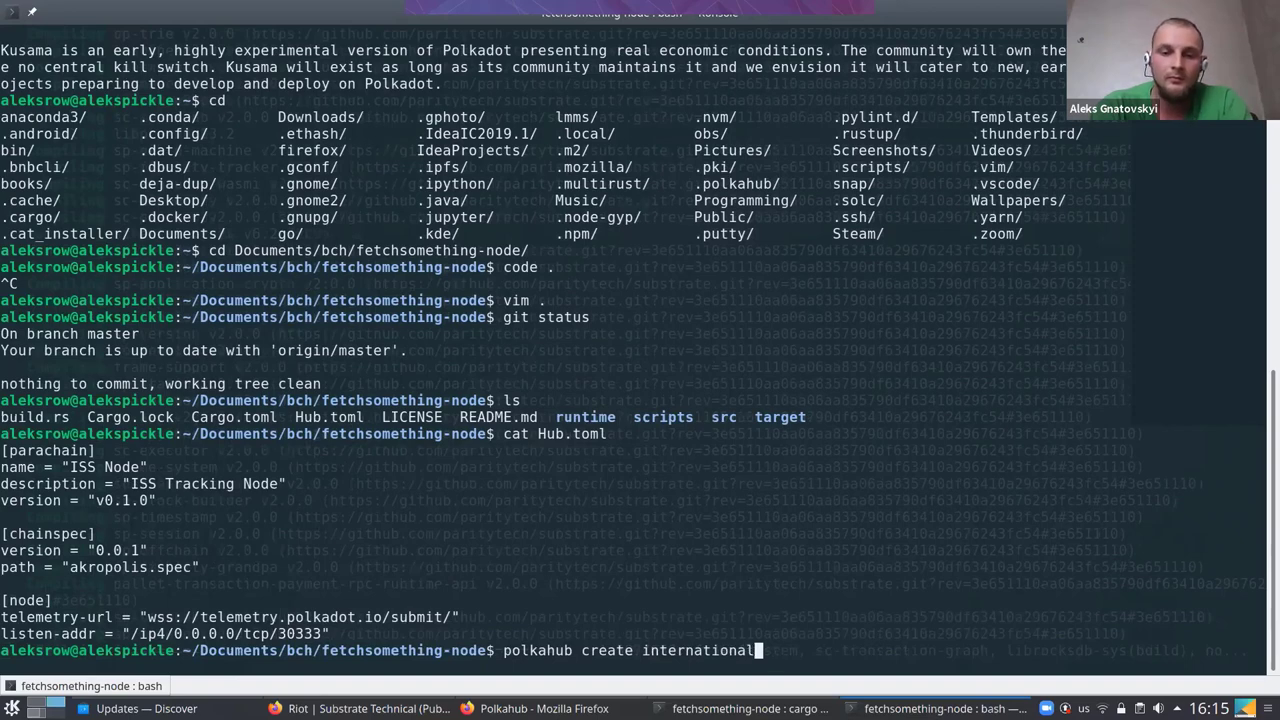
type("-space")
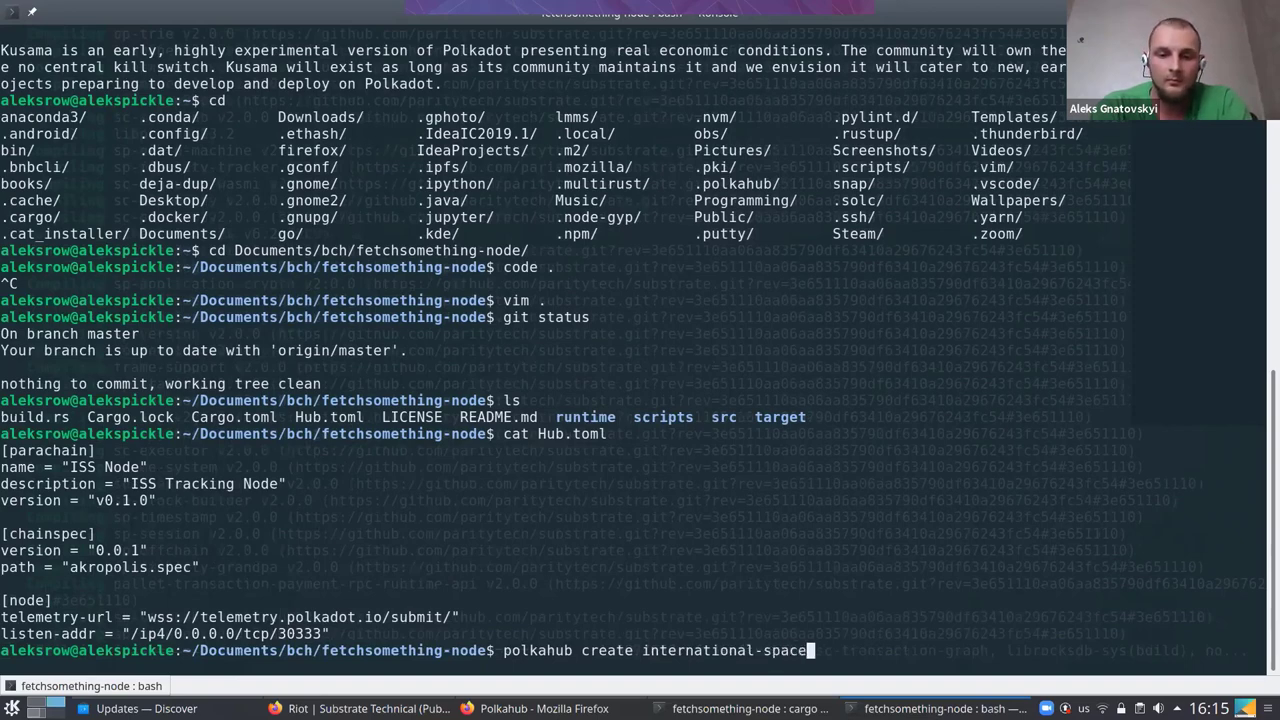
type("-station-")
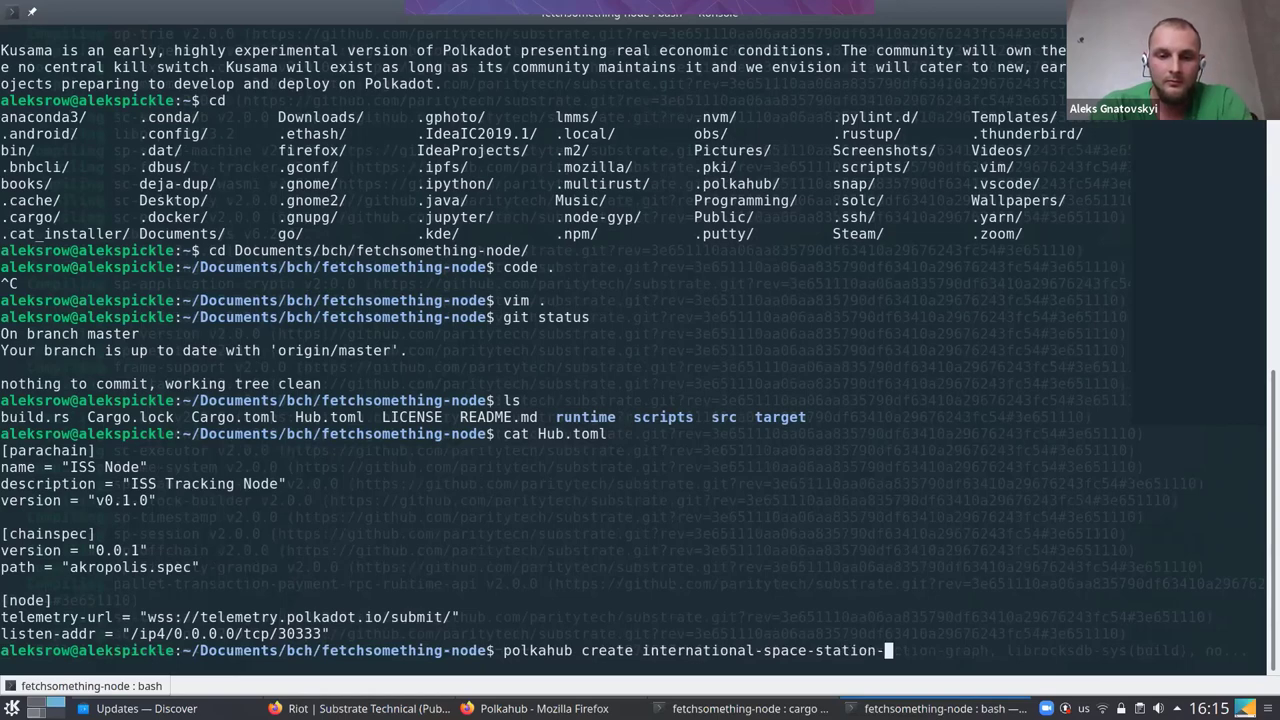
type("tracker")
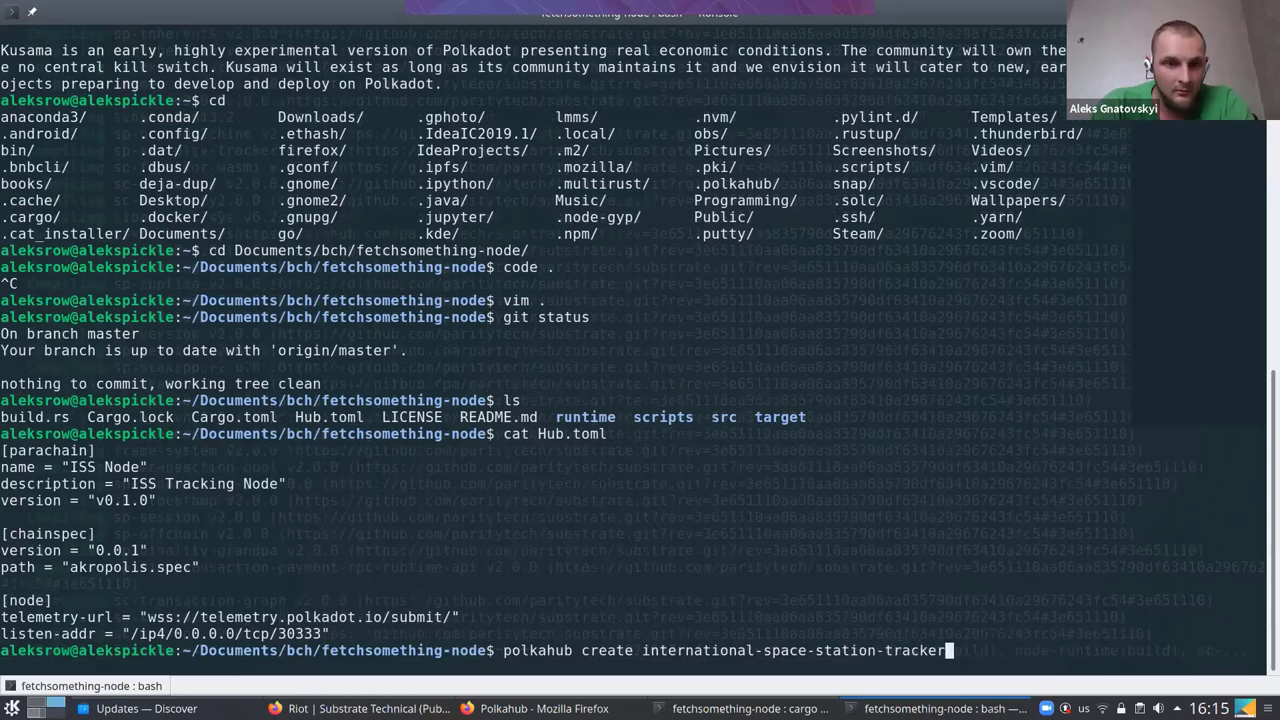
key("Return")
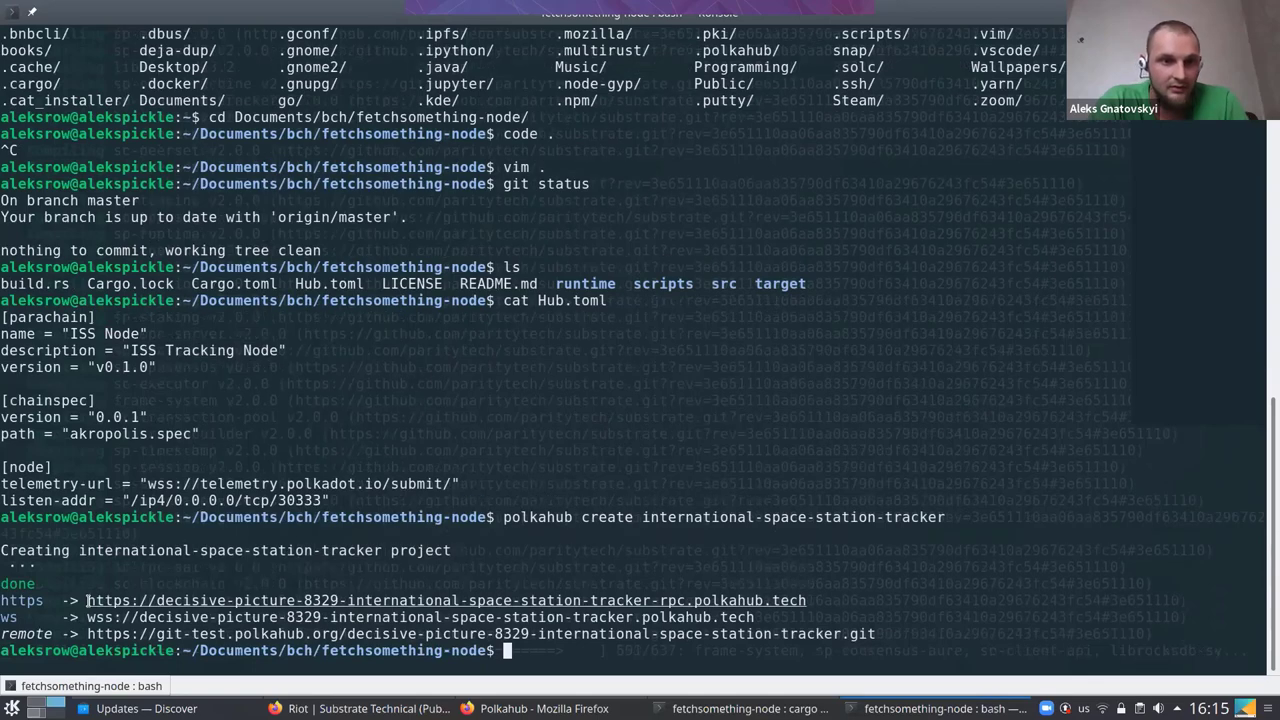
Highlight the returned https RPC and wss URLs, then select the git remote URL
left_click_drag(89, 603, 606, 601)
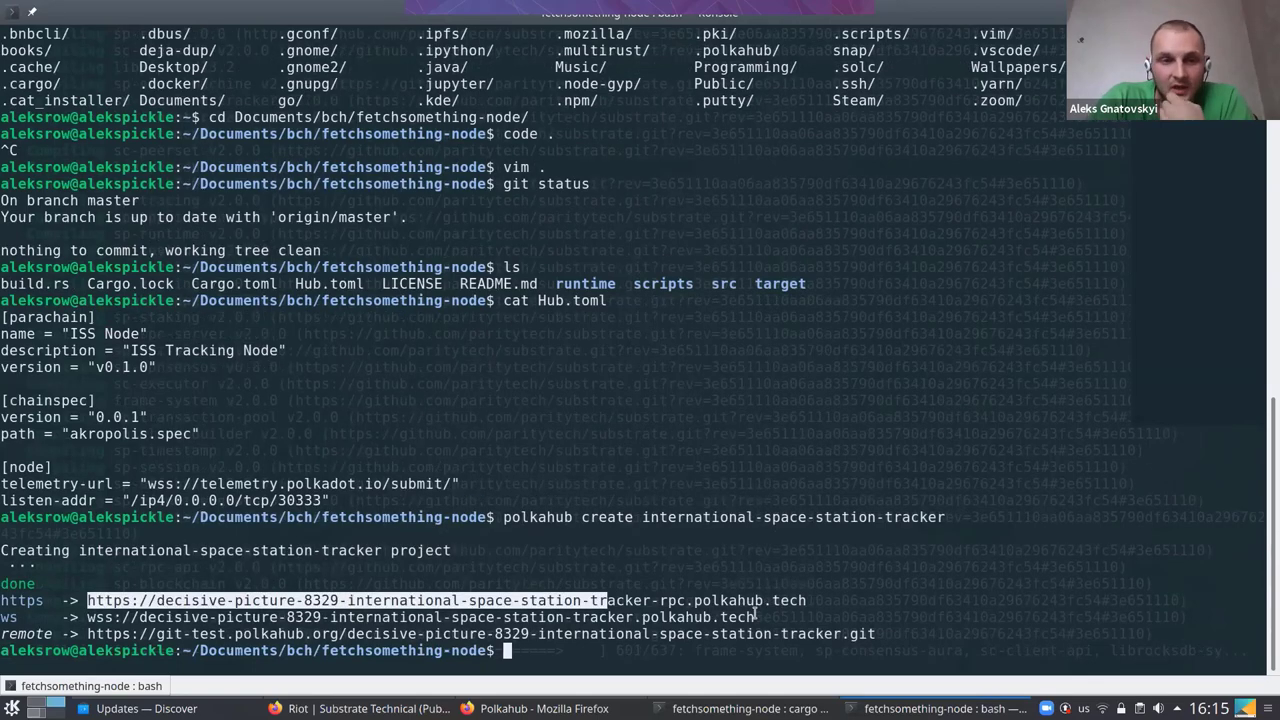
left_click(758, 616, "shift")
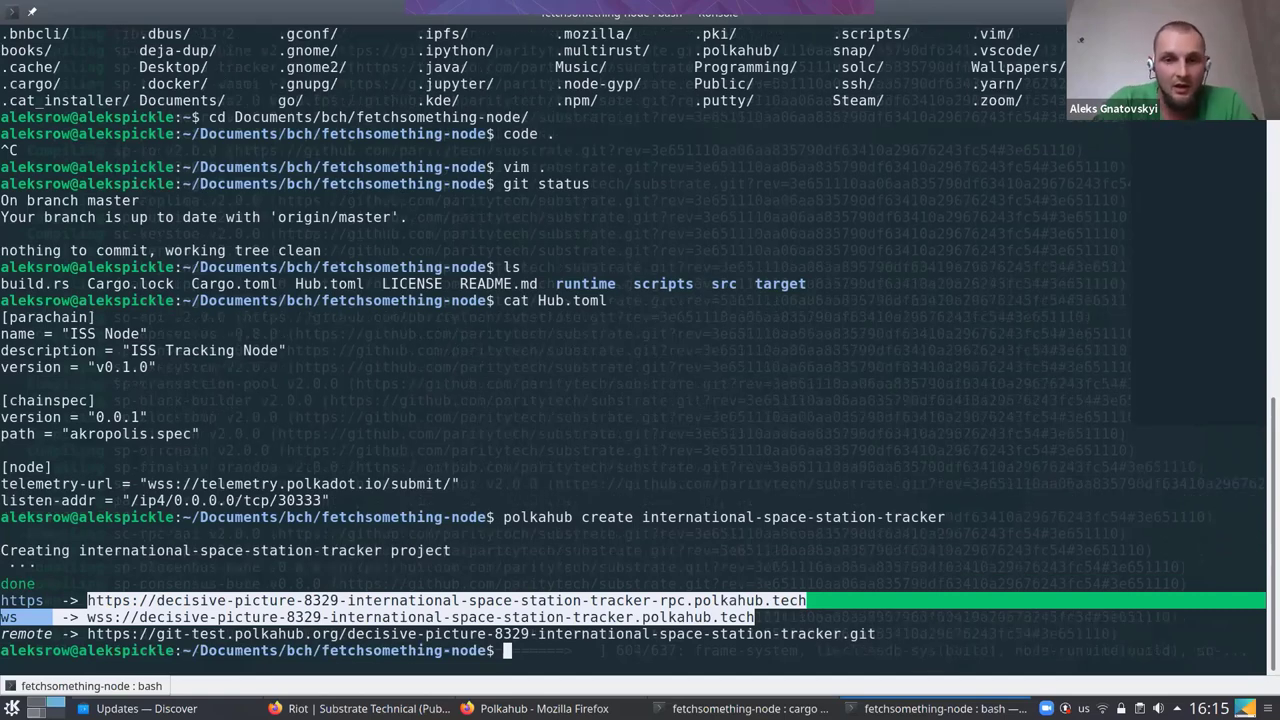
double_click(862, 633)
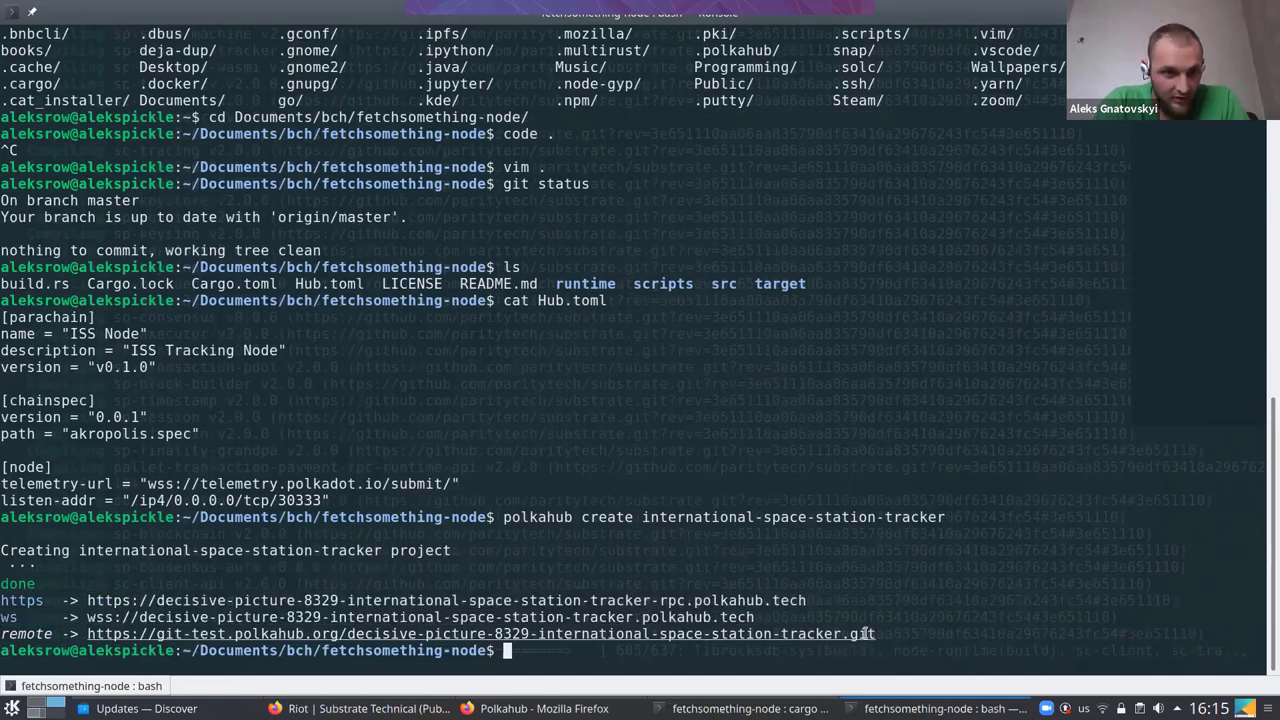
double_click(88, 633)
key("ctrl+c")
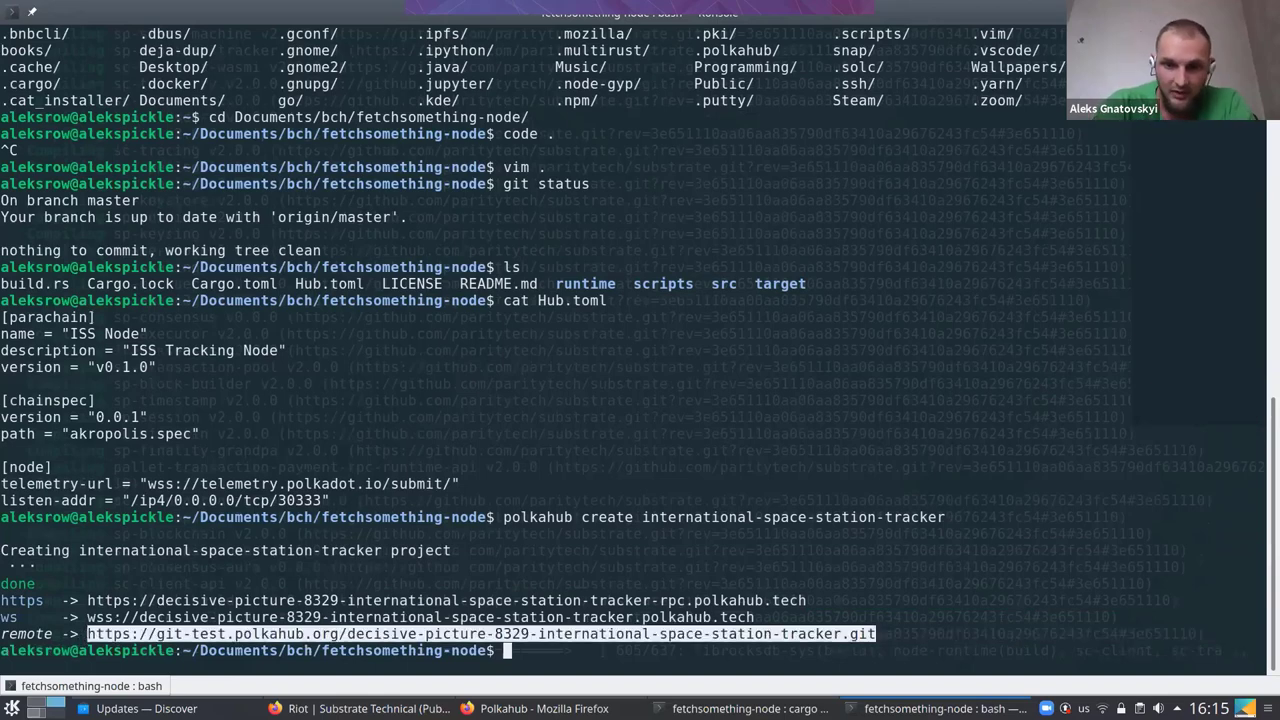
Add the copied git-test.polkahub.org URL as the 'polkahub' git remote
type("gi")
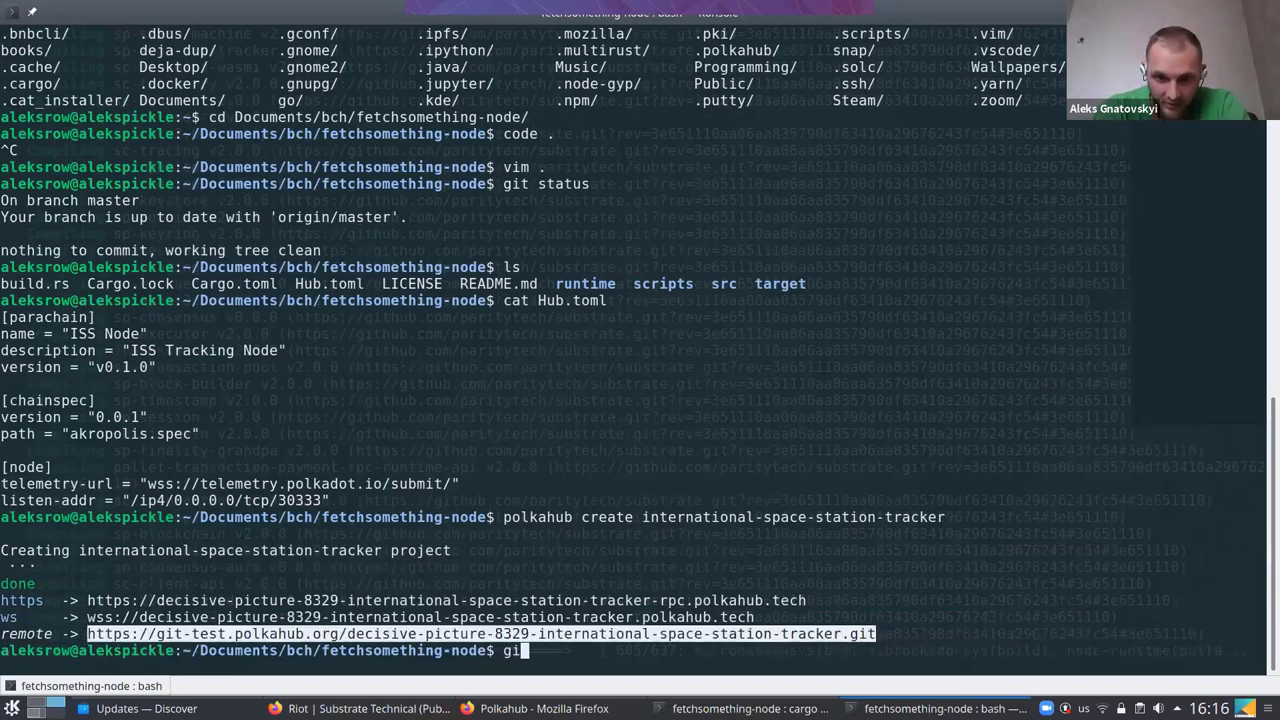
type("t ")
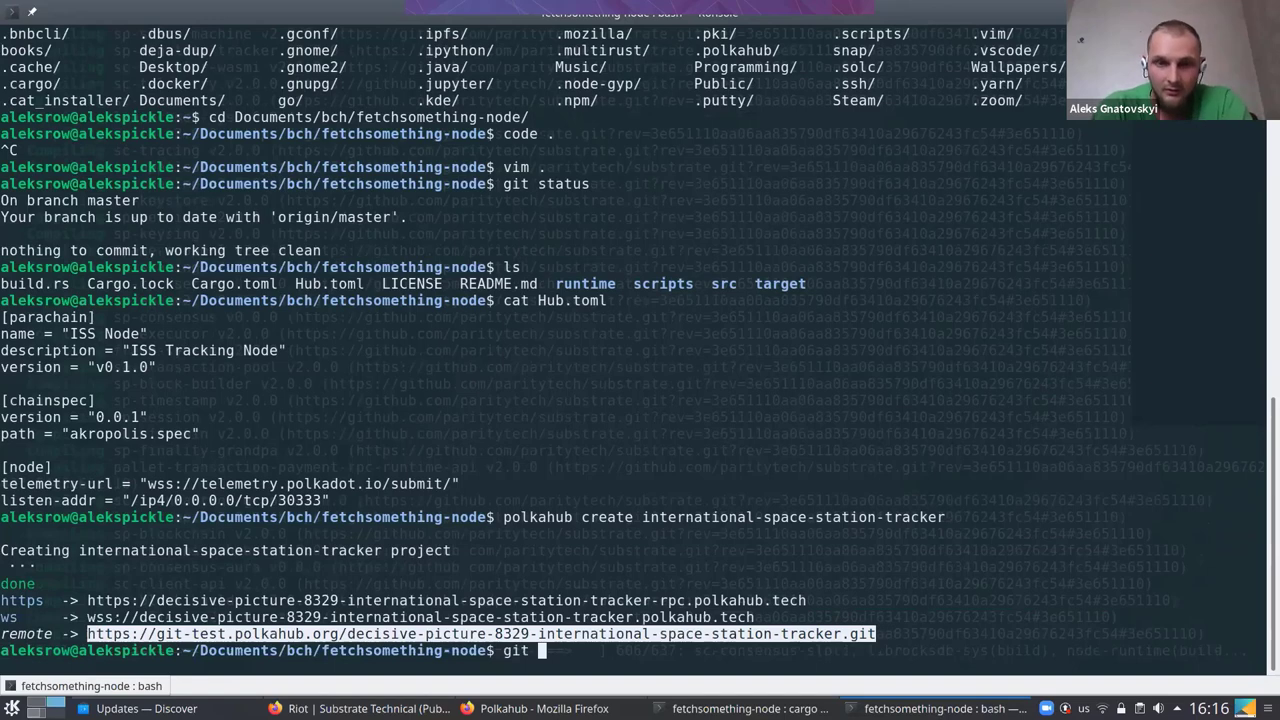
type("remote")
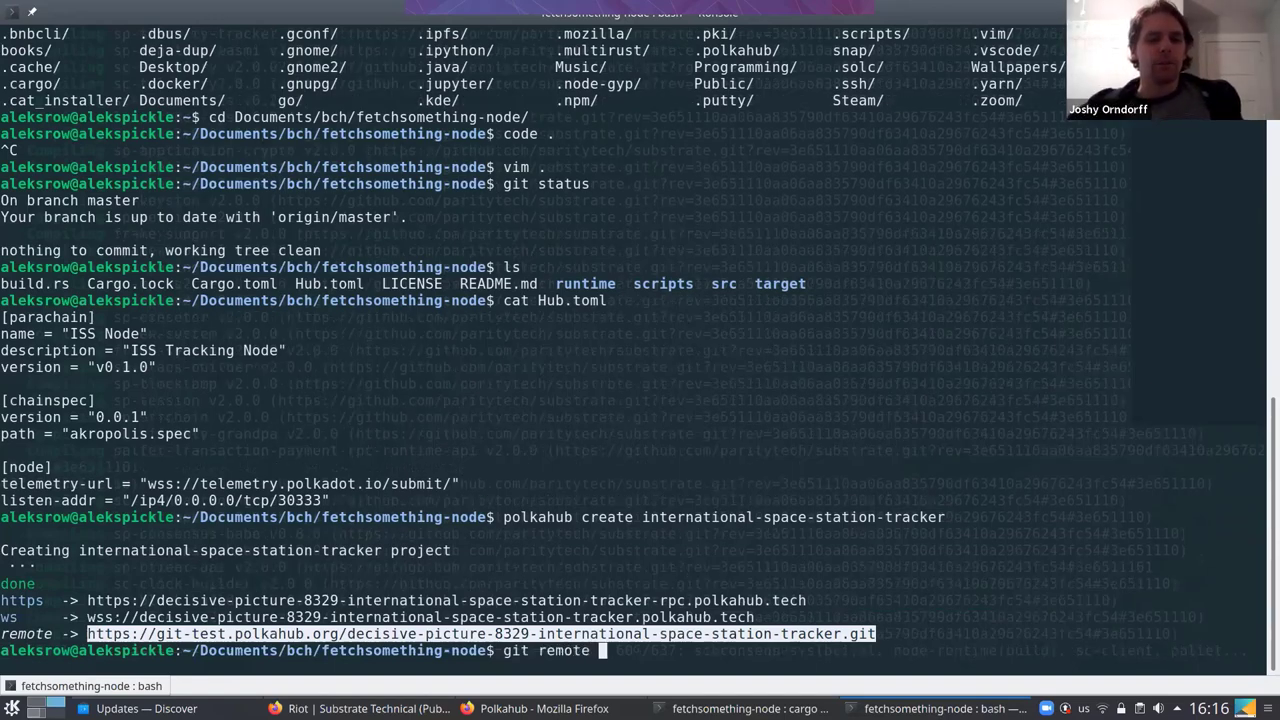
type(" add ")
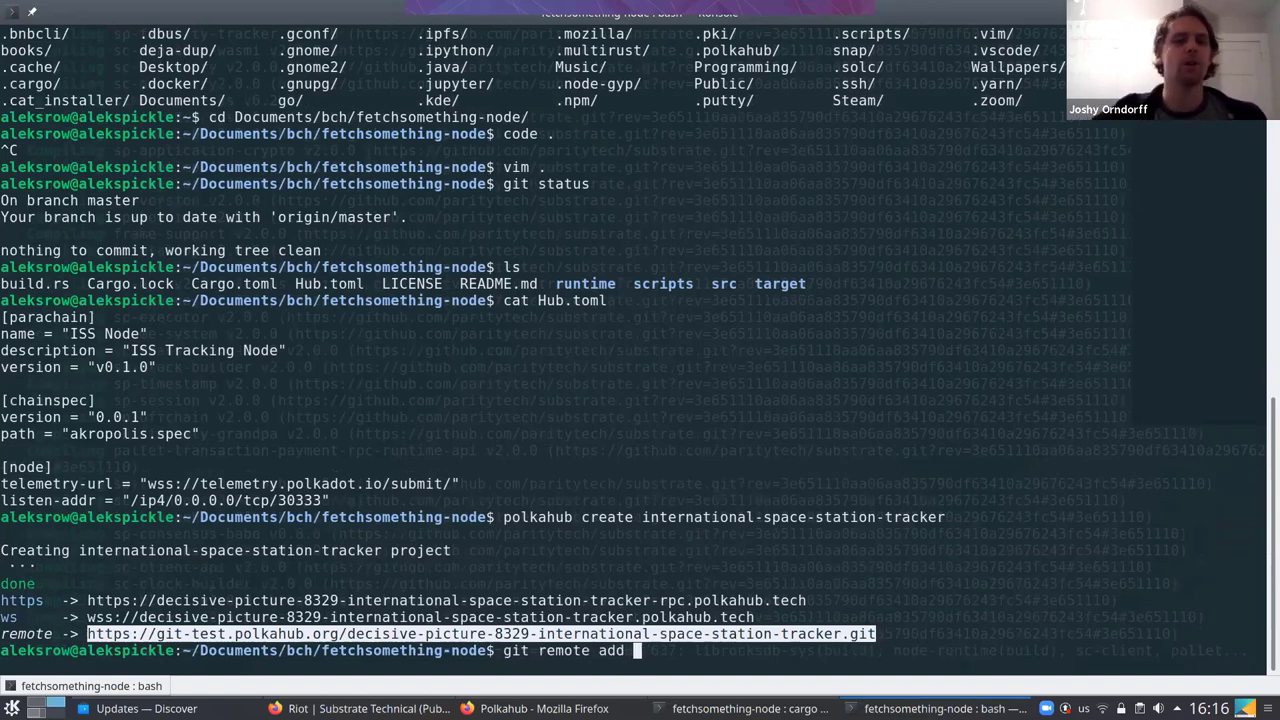
type("polkahub")
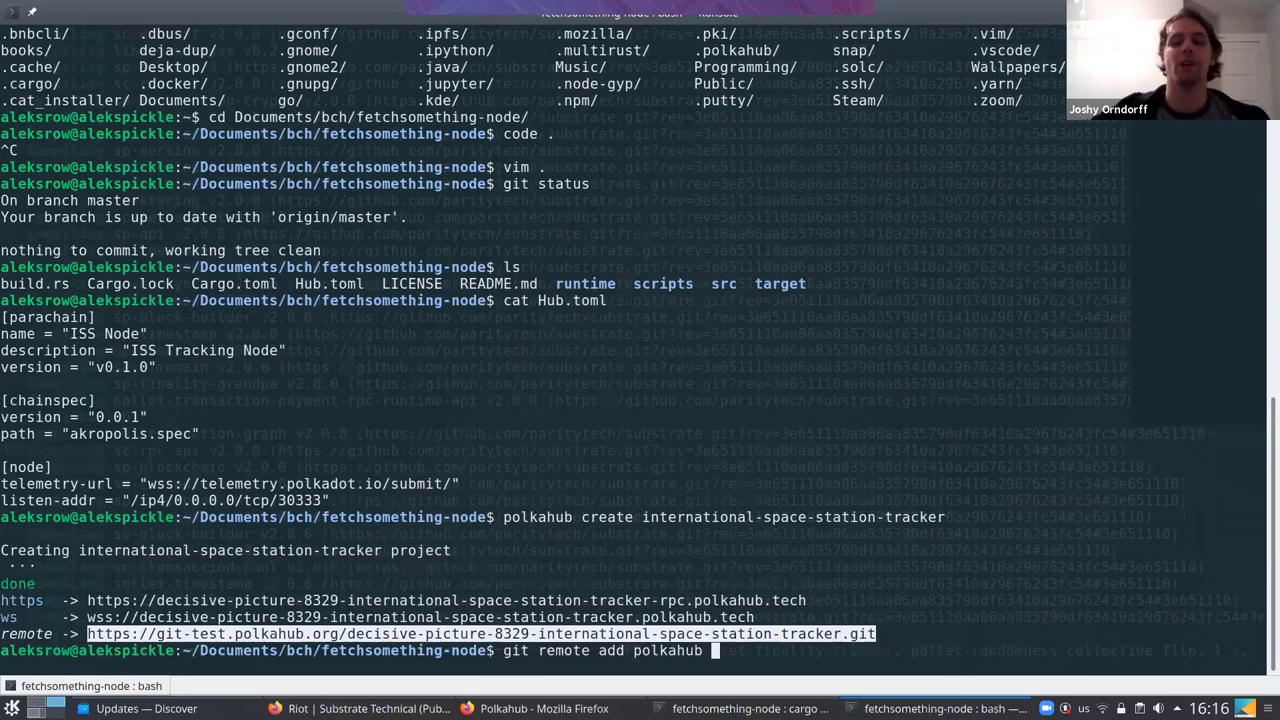
key("ctrl+shift+v")
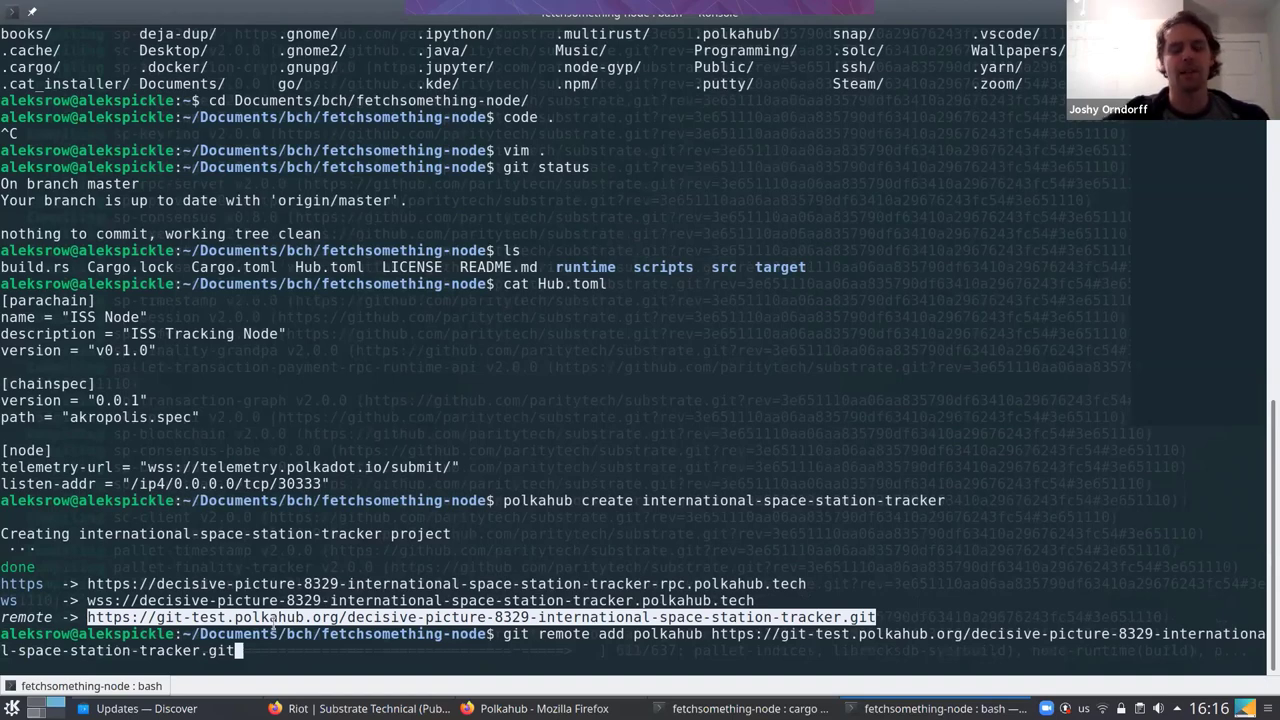
left_click(919, 620)
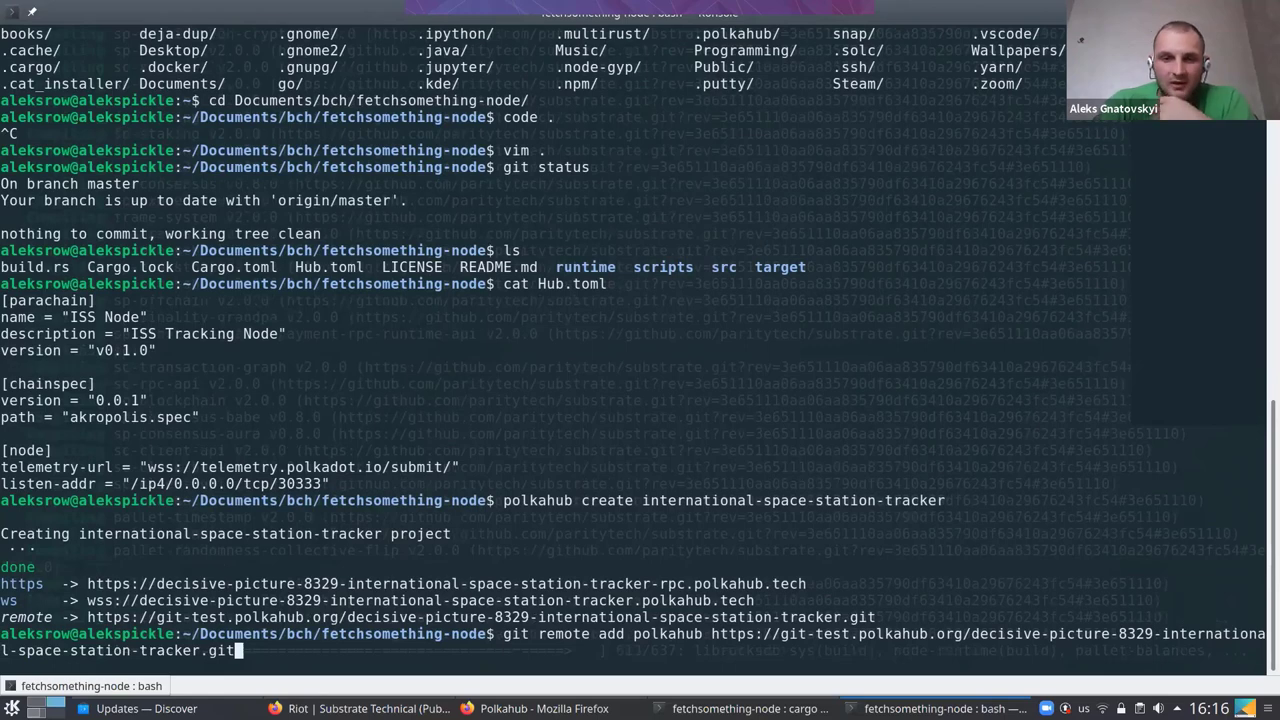
key("Return")
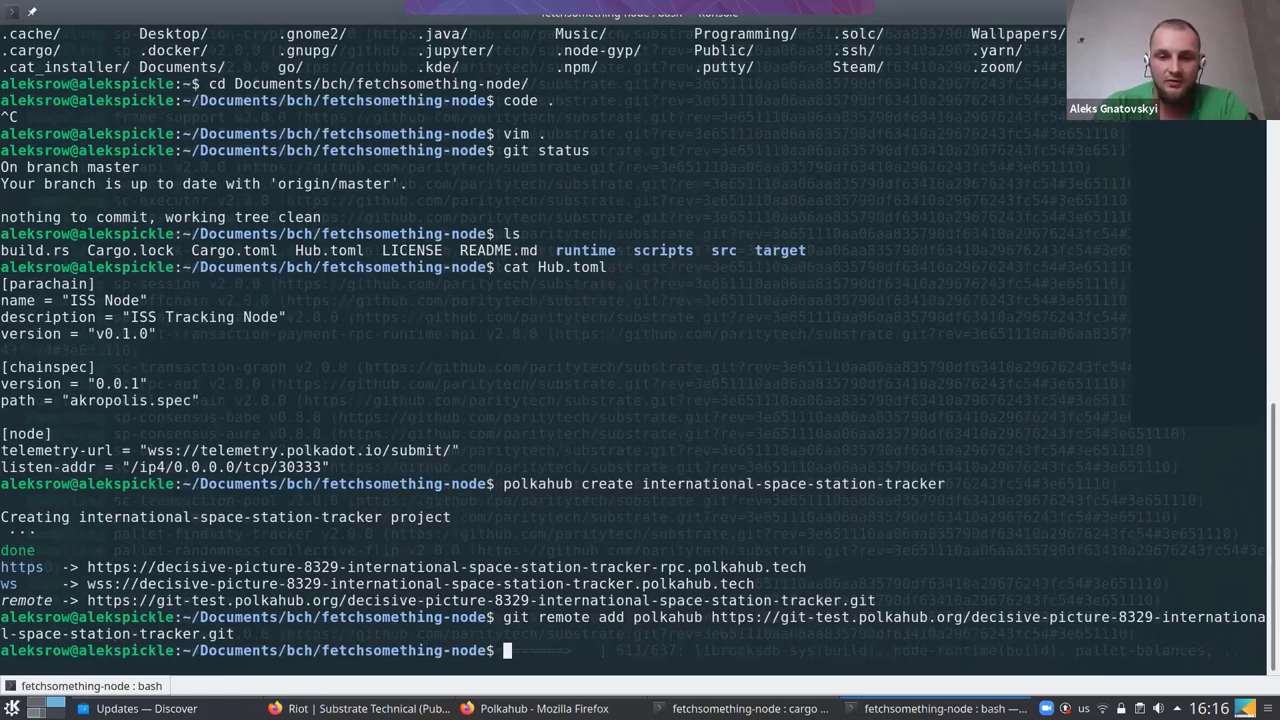
List the repository's remotes, confirming origin and polkahub
type("git ")
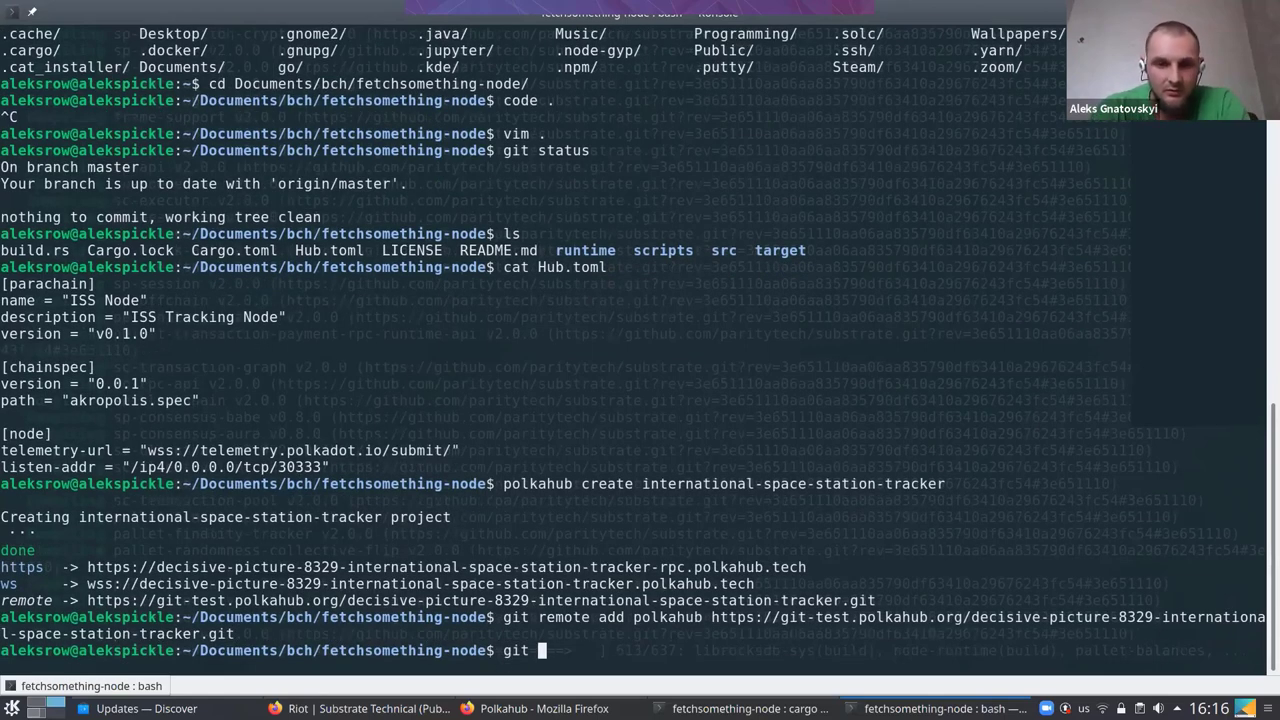
type("remote")
key("Return")
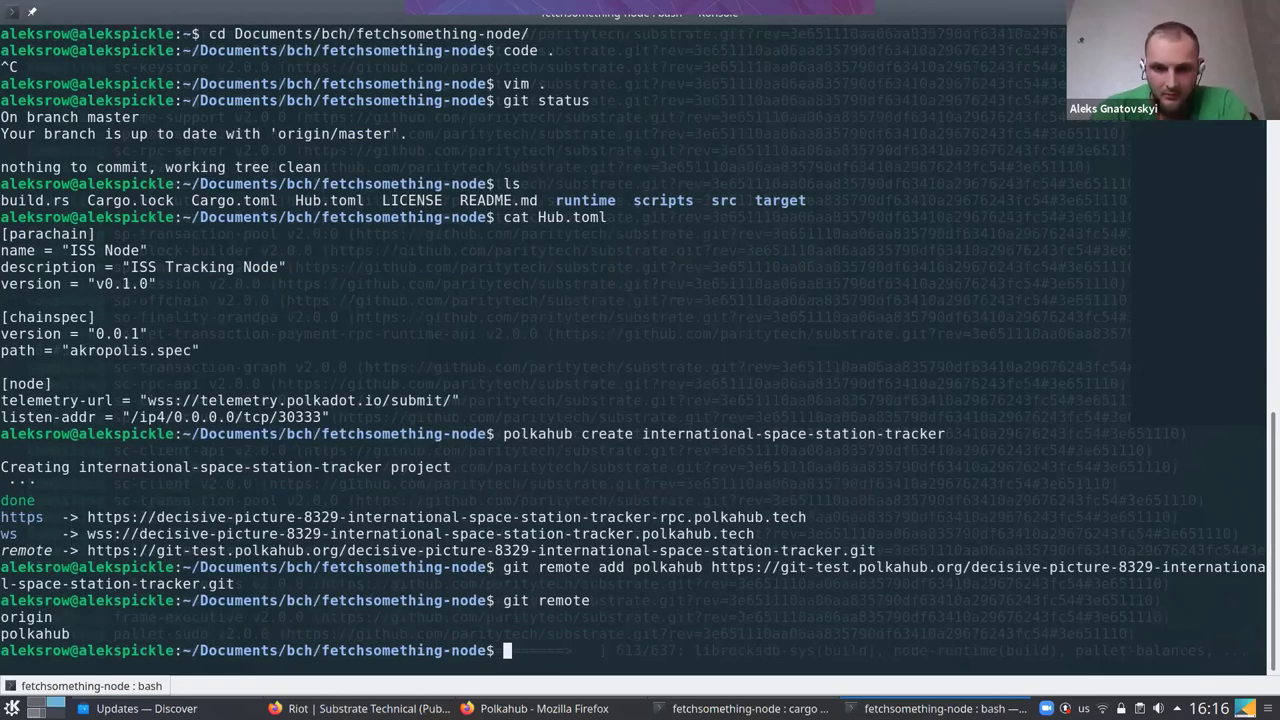
type("vim ")
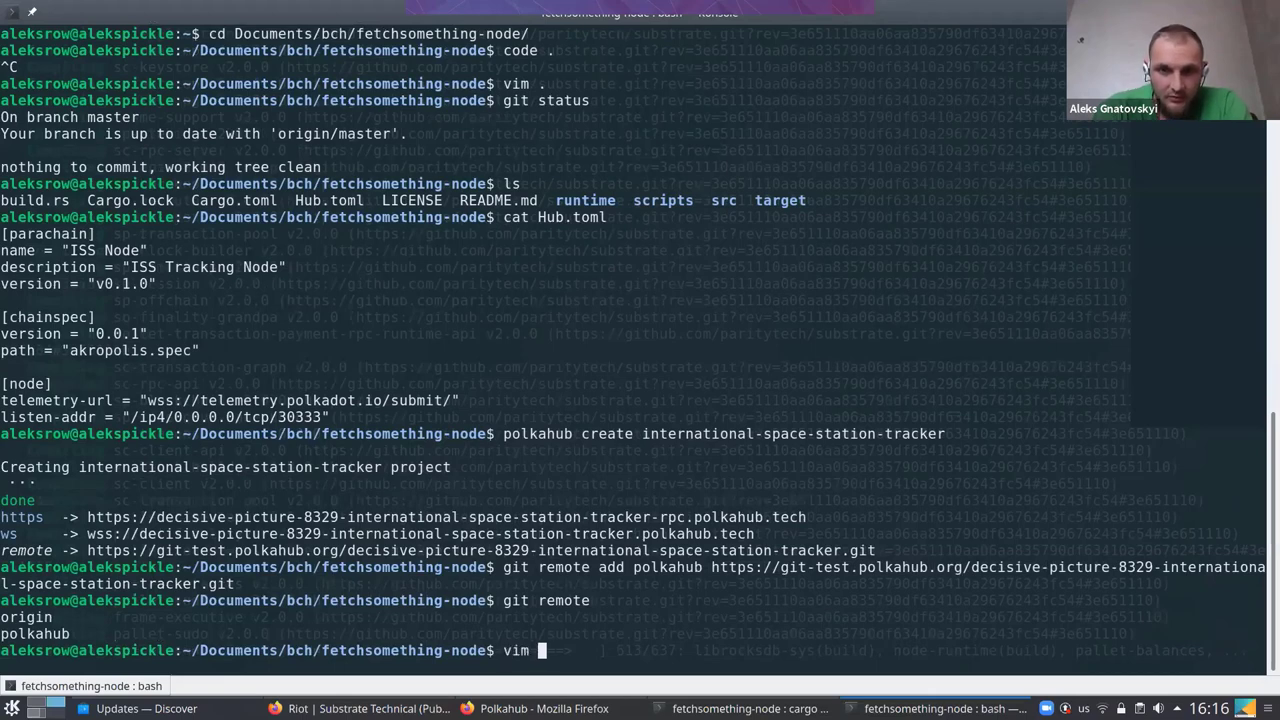
type("Hub")
Open Hub.toml in Vim and change the version from v0.1.0 to v0.2.0
key("Tab")
key("Return")
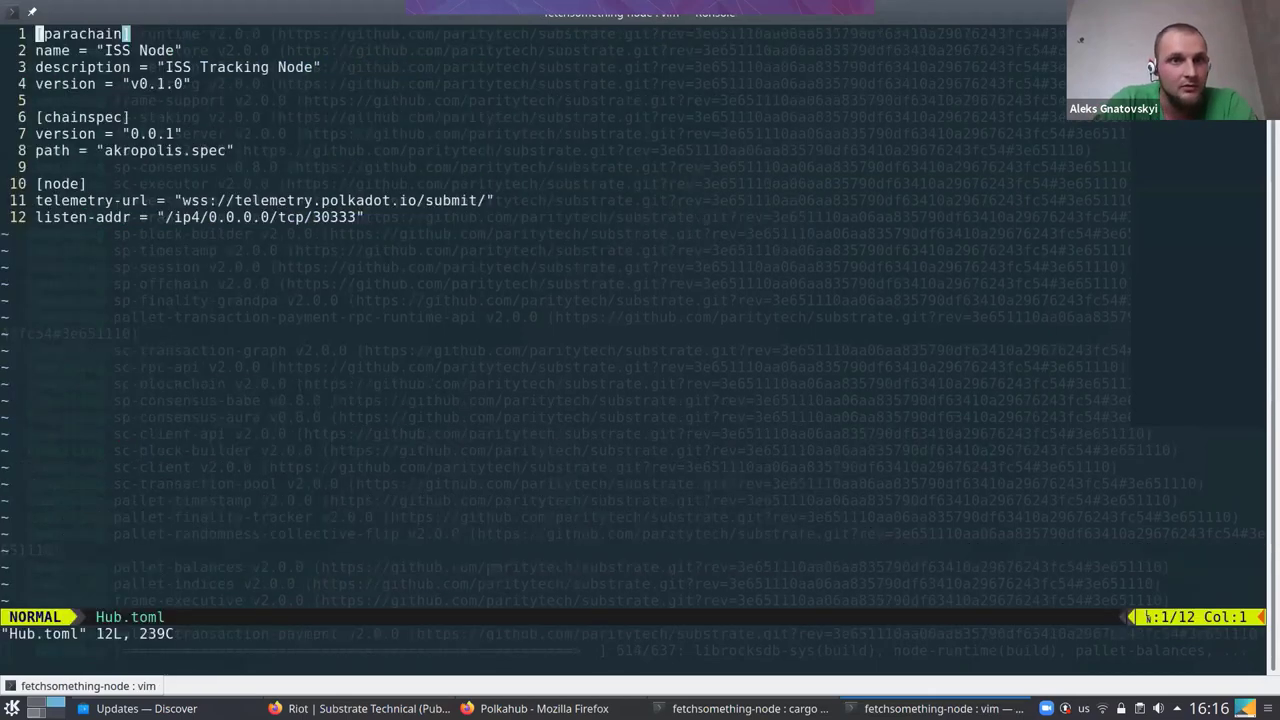
key("j")
key("j")
key("j")
key("l")
key("l")
key("l")
key("l")
key("l")
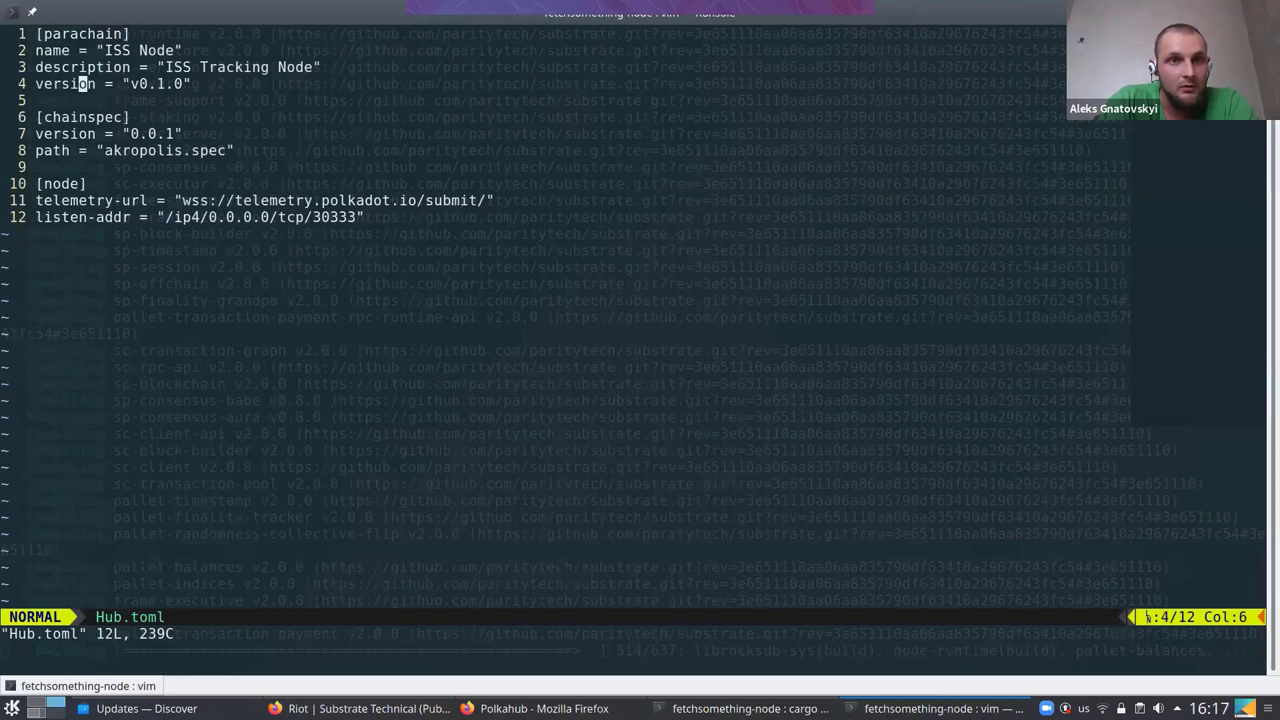
key("l")
key("l")
key("l")
key("l")
key("l")
key("l")
key("l")
key("l")
key("l")
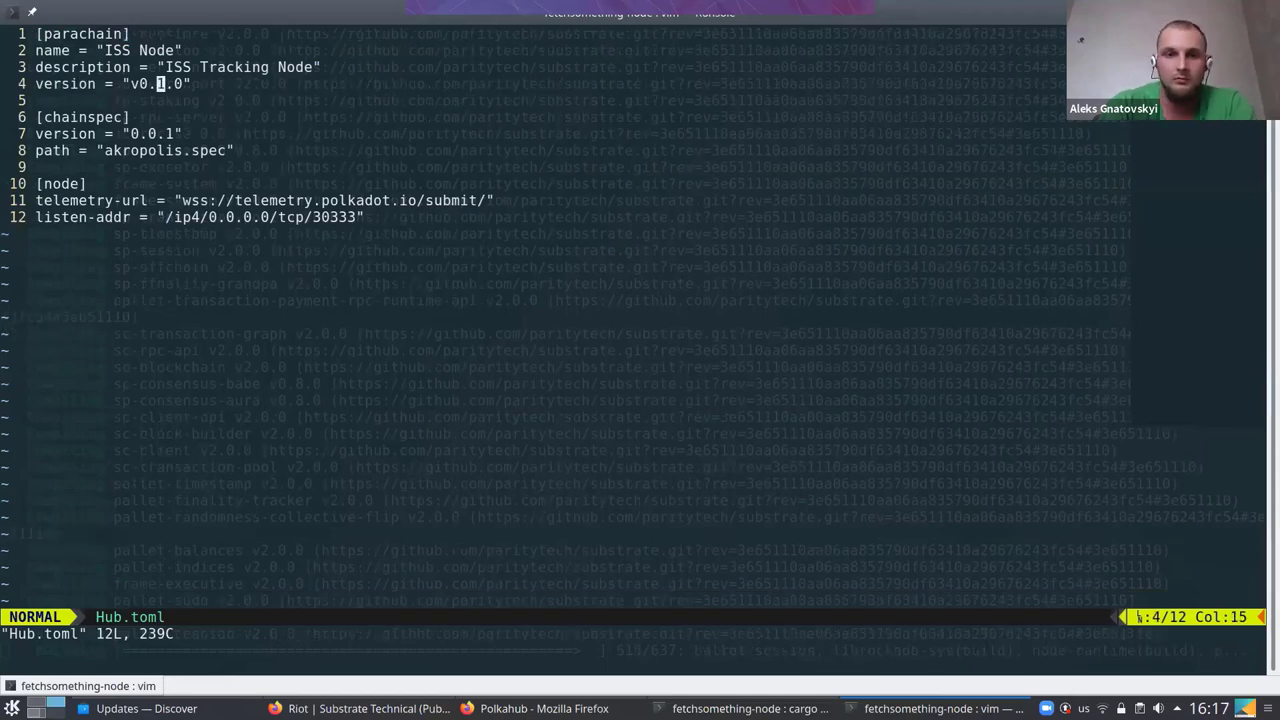
key("r")
key("2")
key("j")
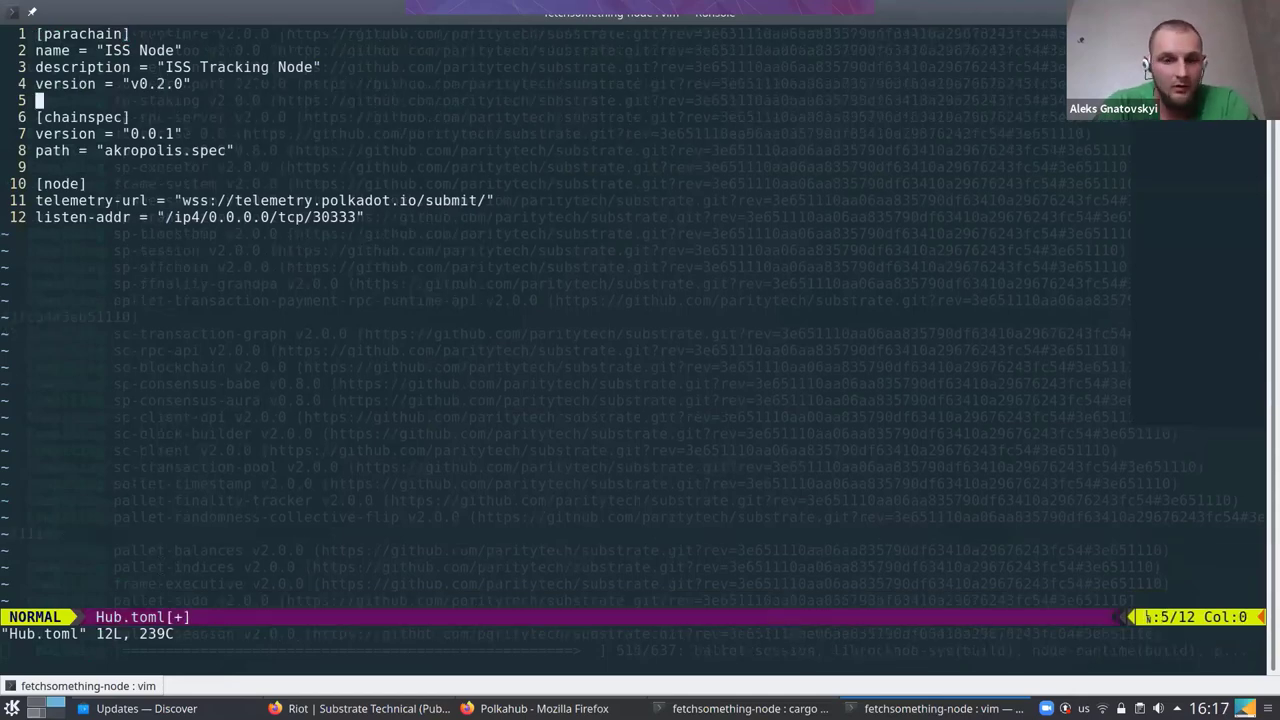
Save Hub.toml and quit Vim with :wq
key("j")
key("l")
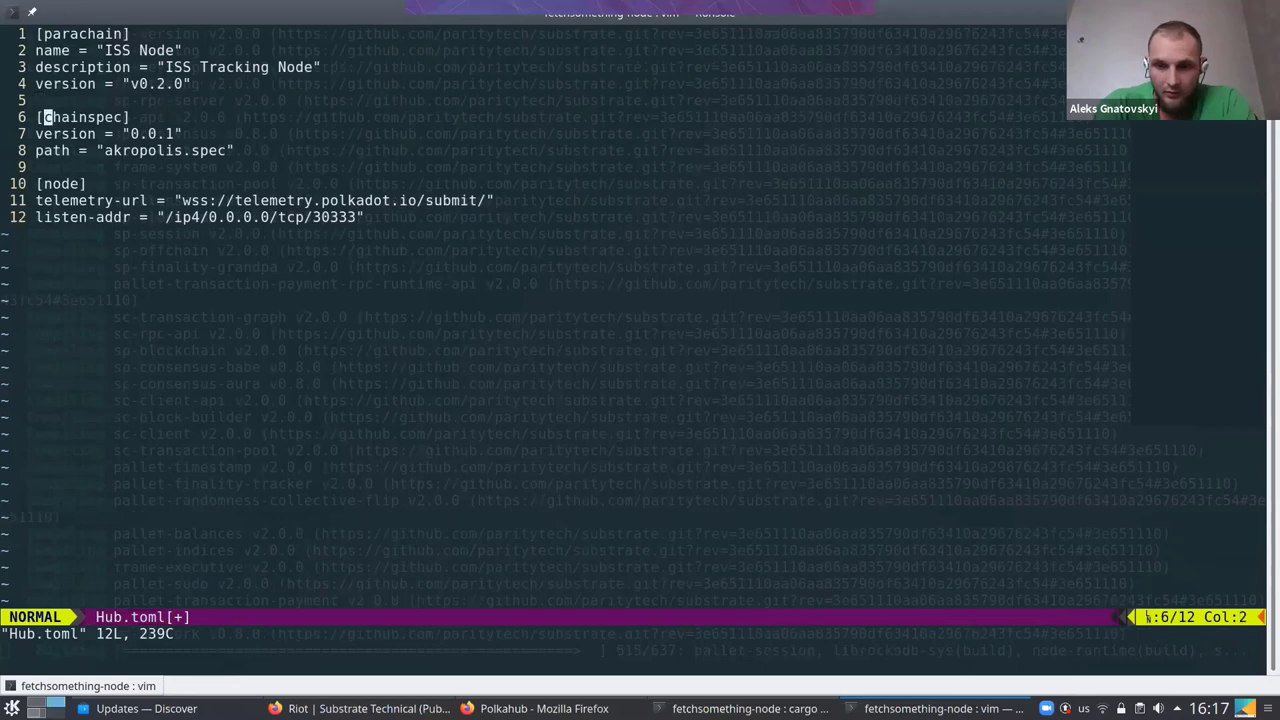
key("h")
type("l")
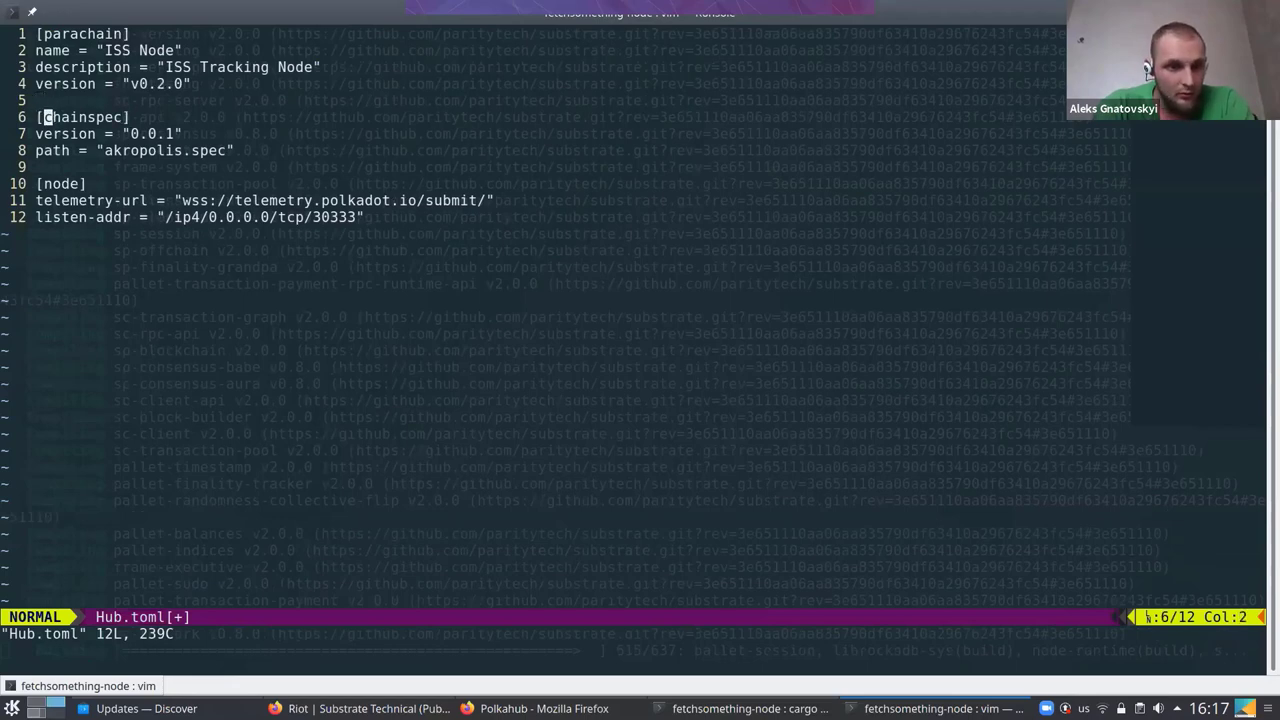
type(":wq")
key("Return")
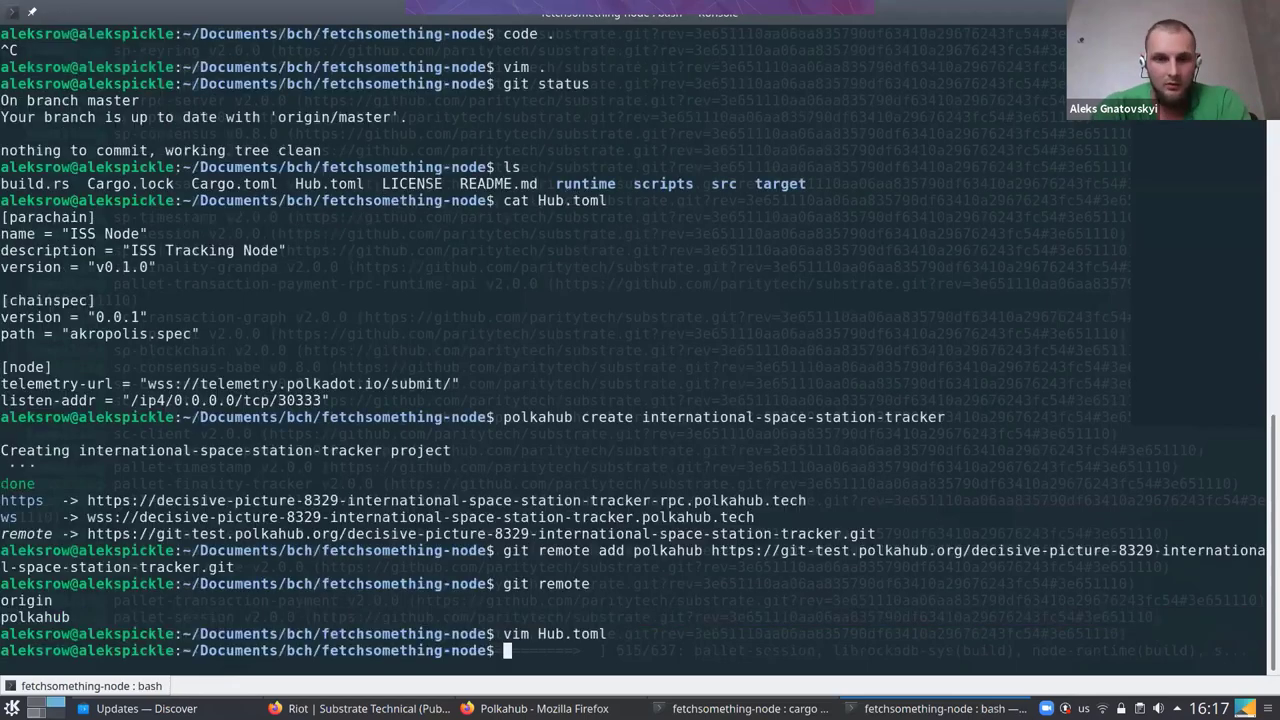
Check git status and stage all changes with git add
type("git")
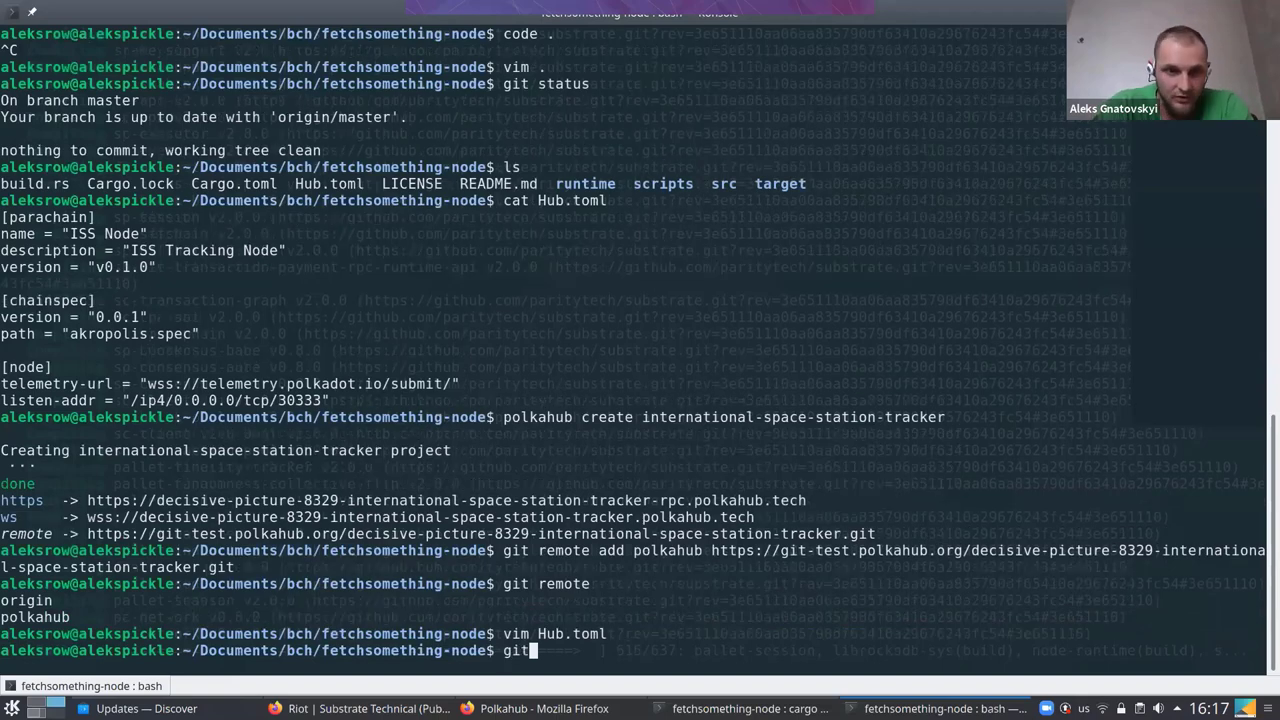
type(" status")
key("Return")
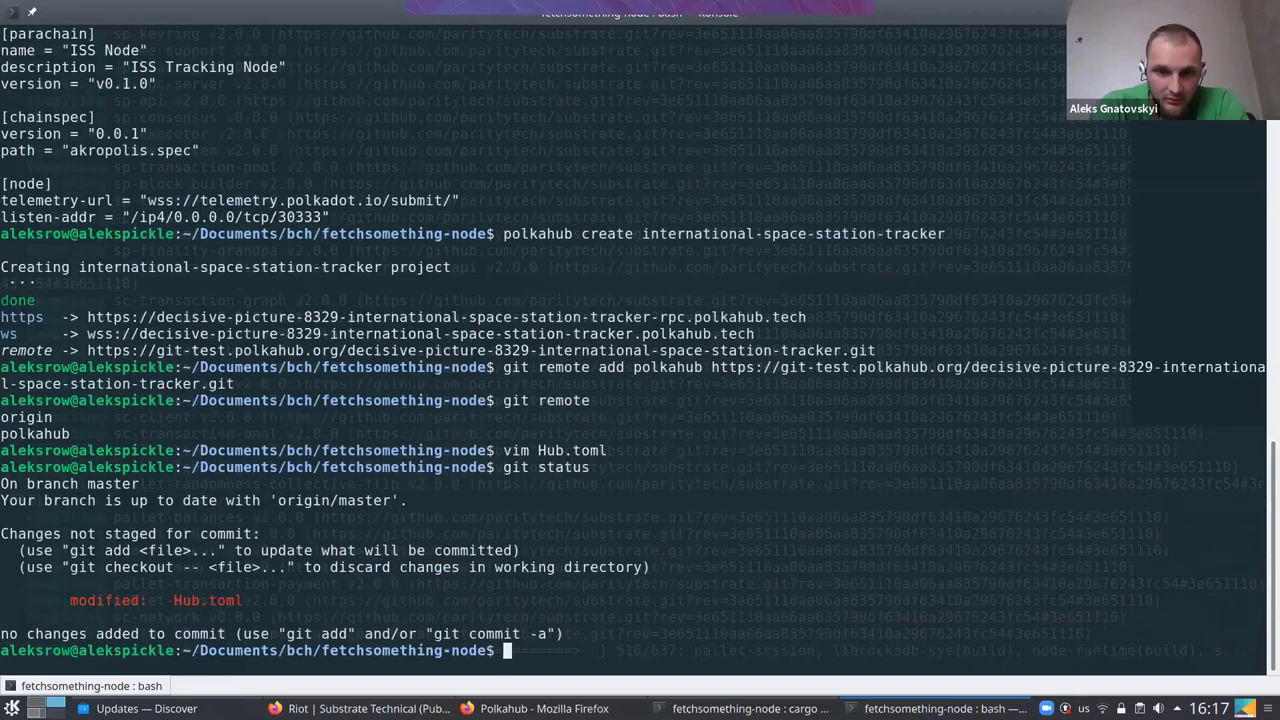
type("git ")
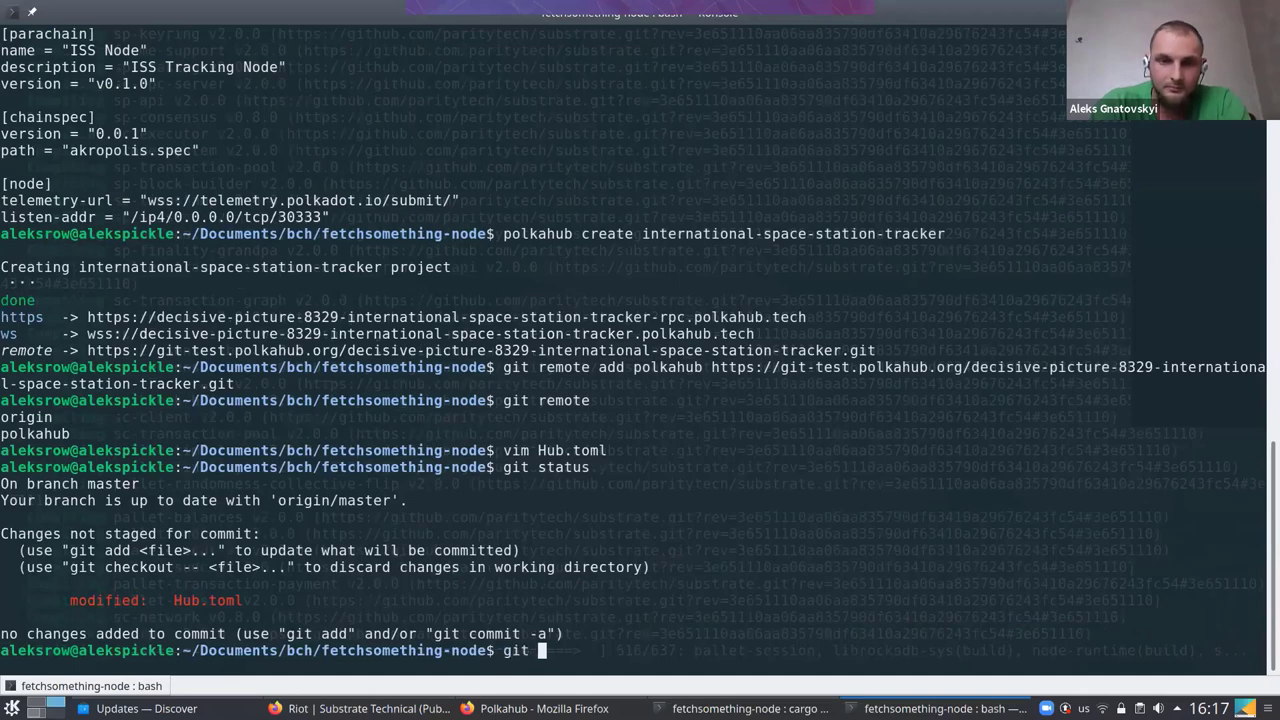
type("add .")
key("Return")
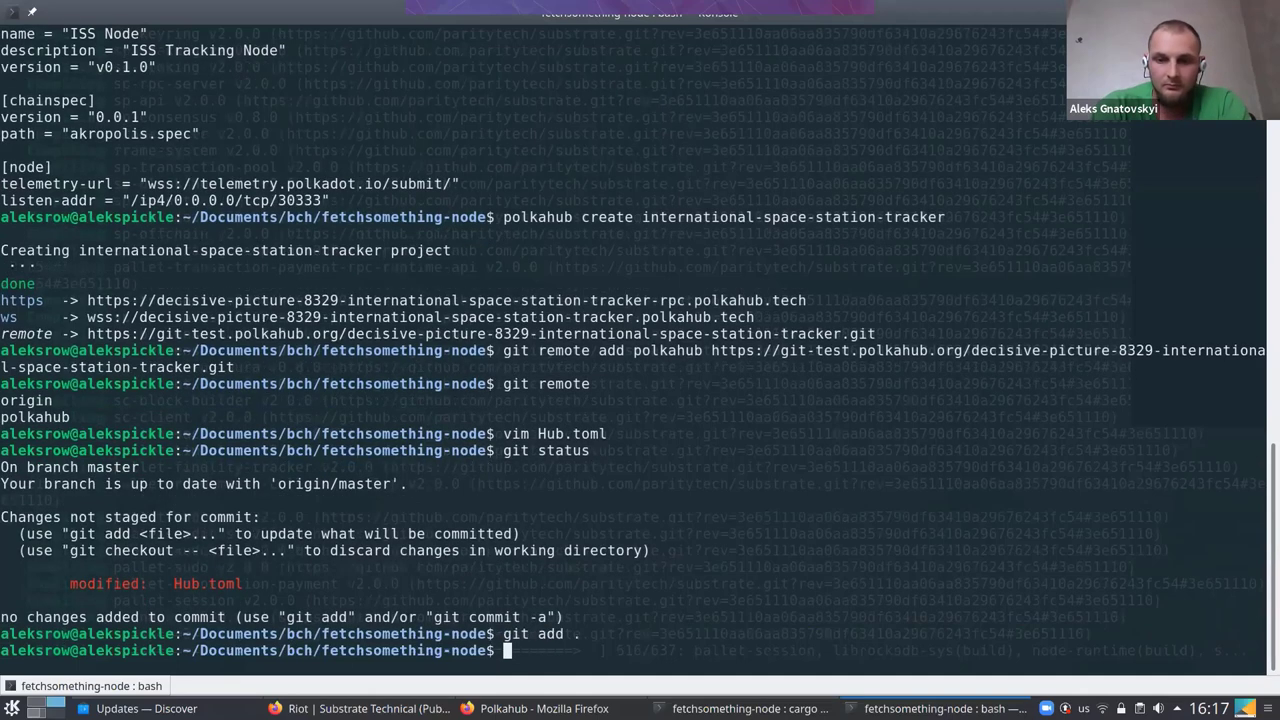
Commit the staged change with the message "edit hub file"
type("git commit")
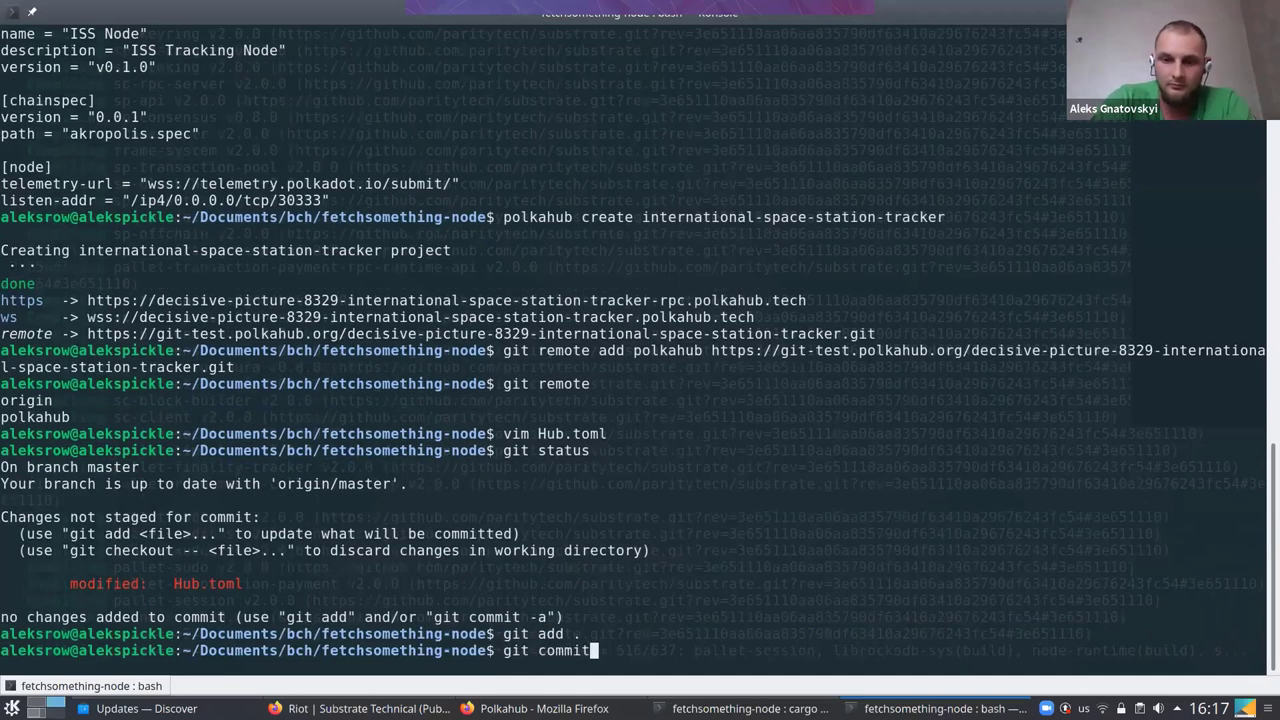
type(" -m \"\"")
key("Left")
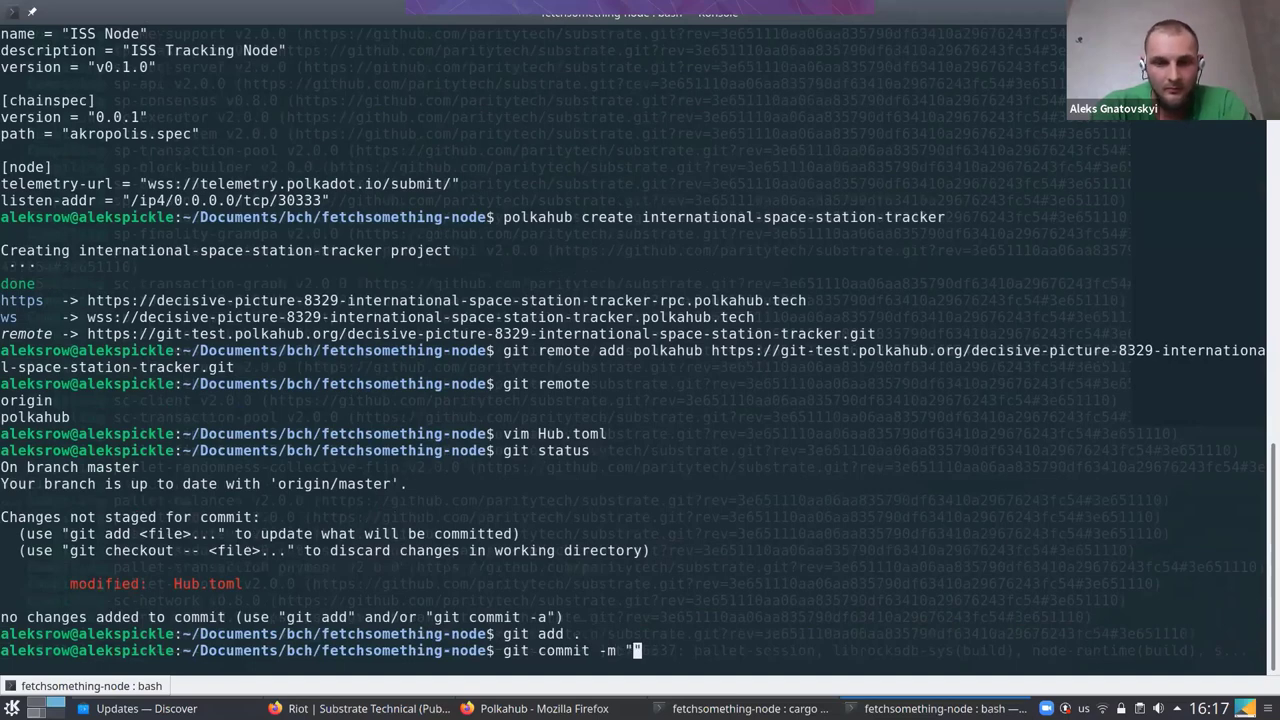
type("e")
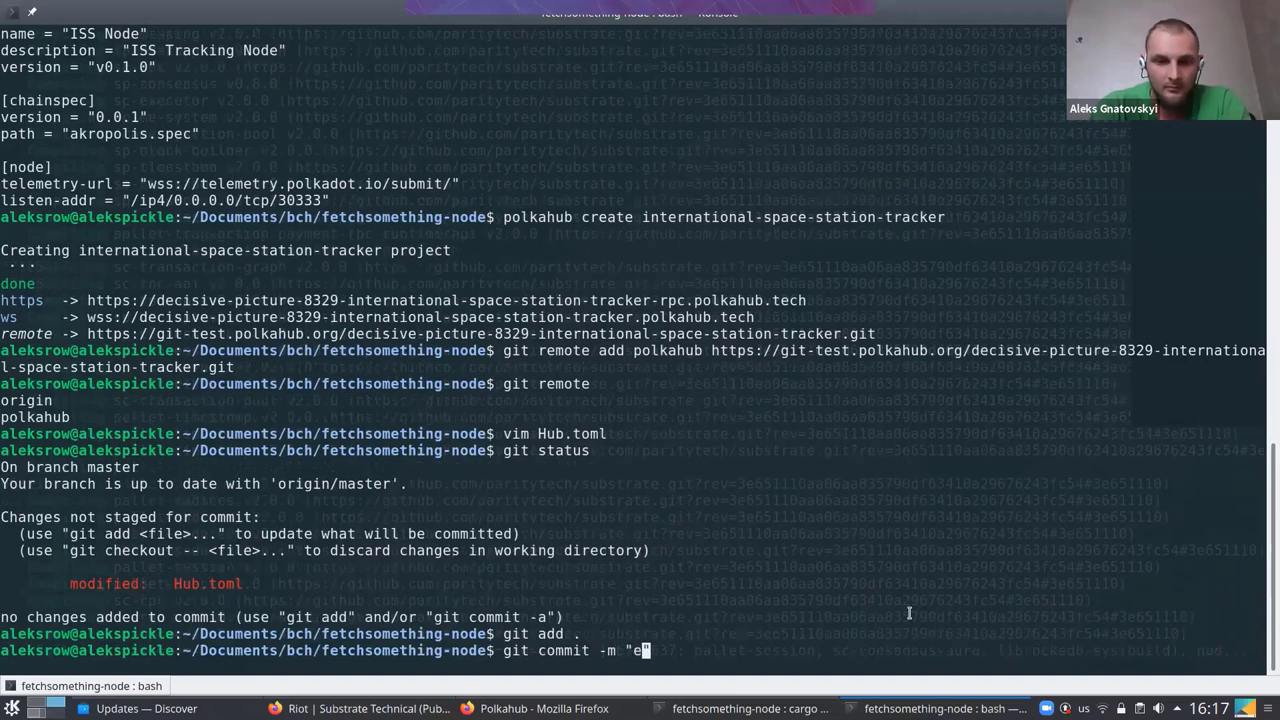
type("dit ")
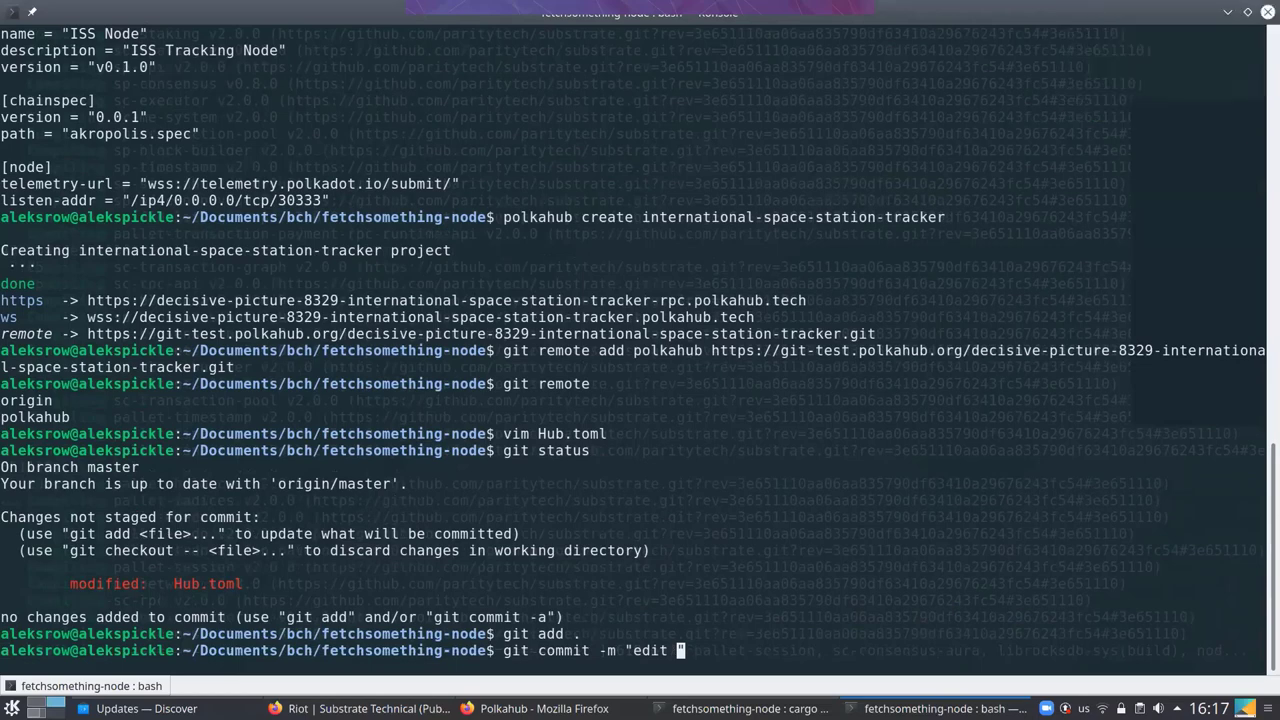
type("hub file")
key("Return")
Push the new commit to the origin remote with git push
type("g")
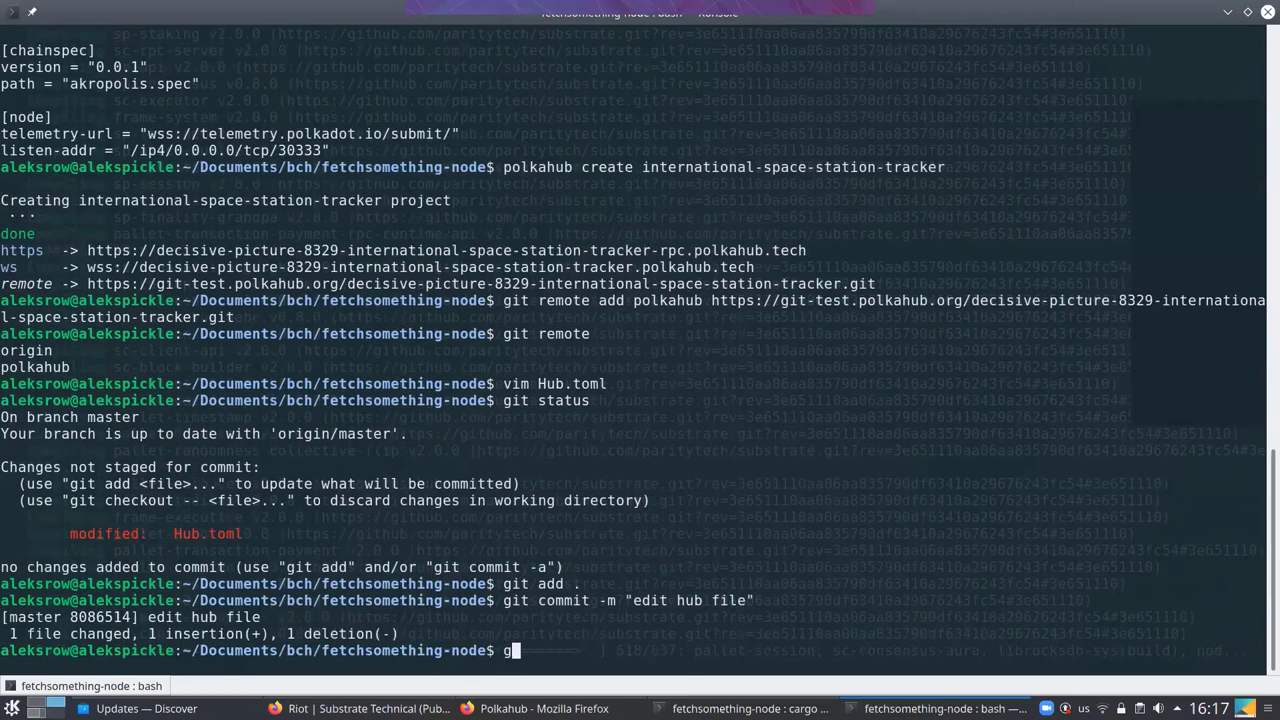
type("it pushh")
key("BackSpace")
key("Return")
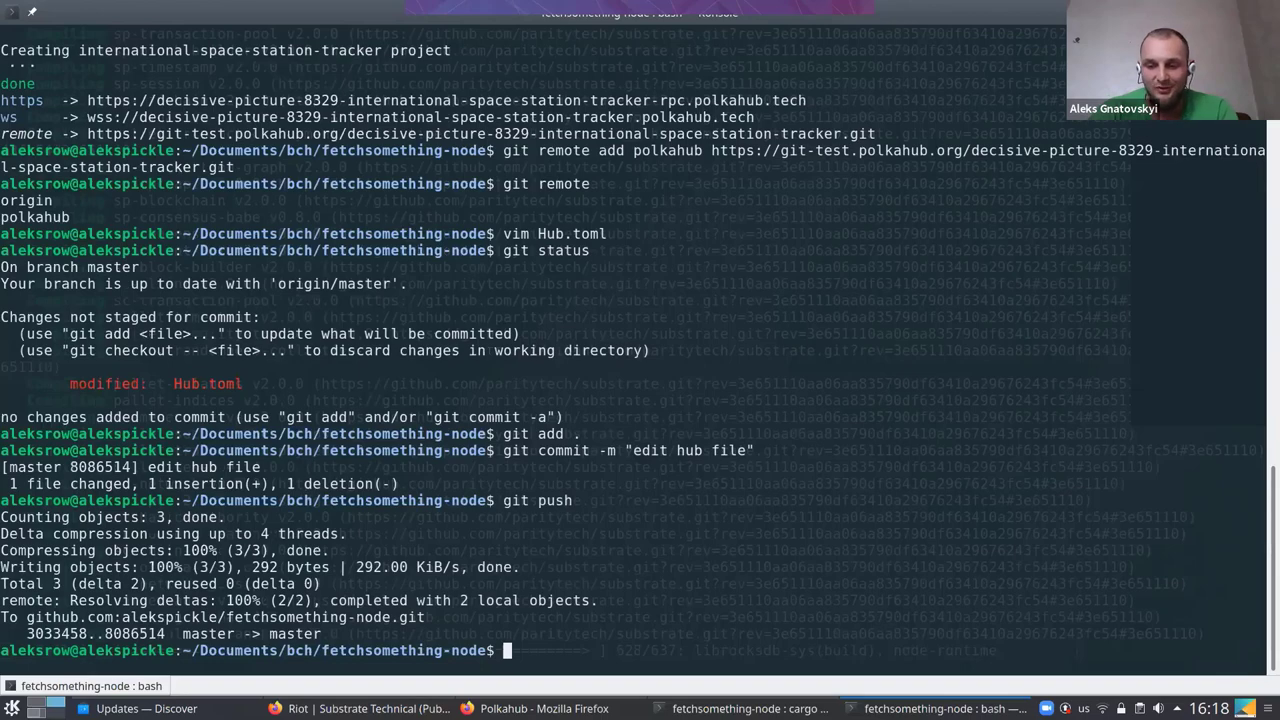
Open and reload the Jenkins deploy-fixed-version pipeline page
key("alt+Tab")
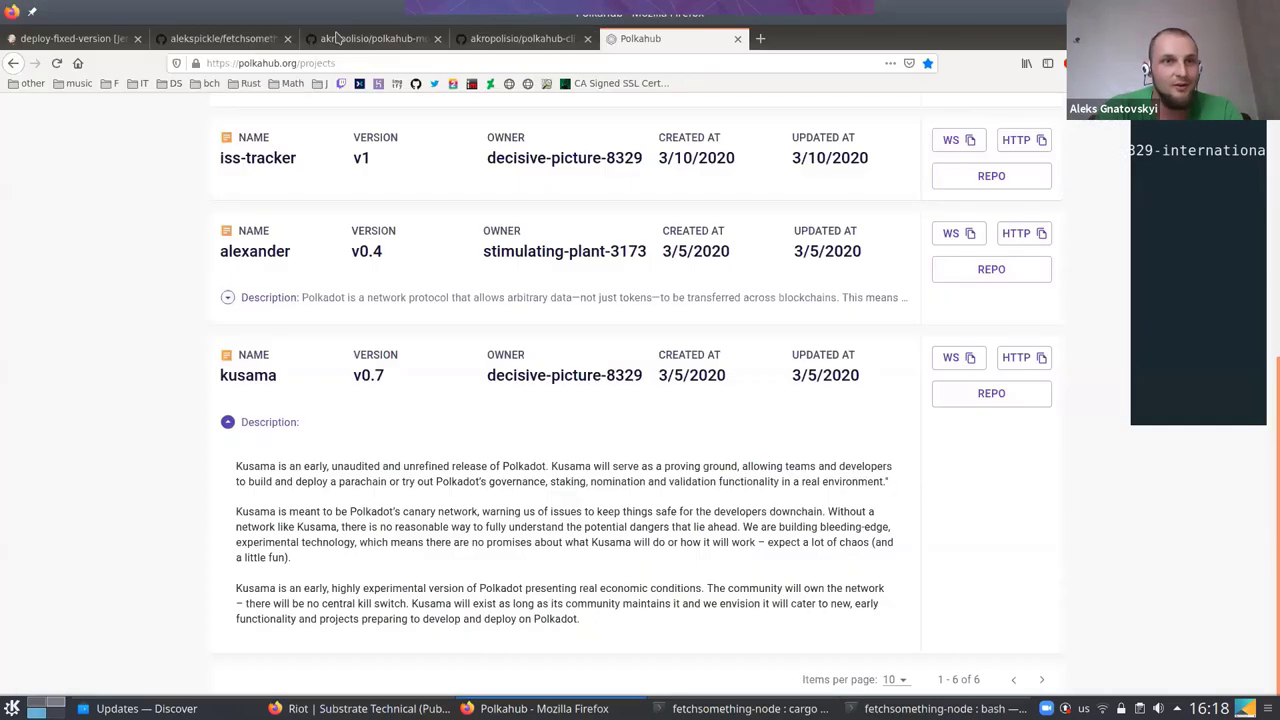
left_click(45, 40)
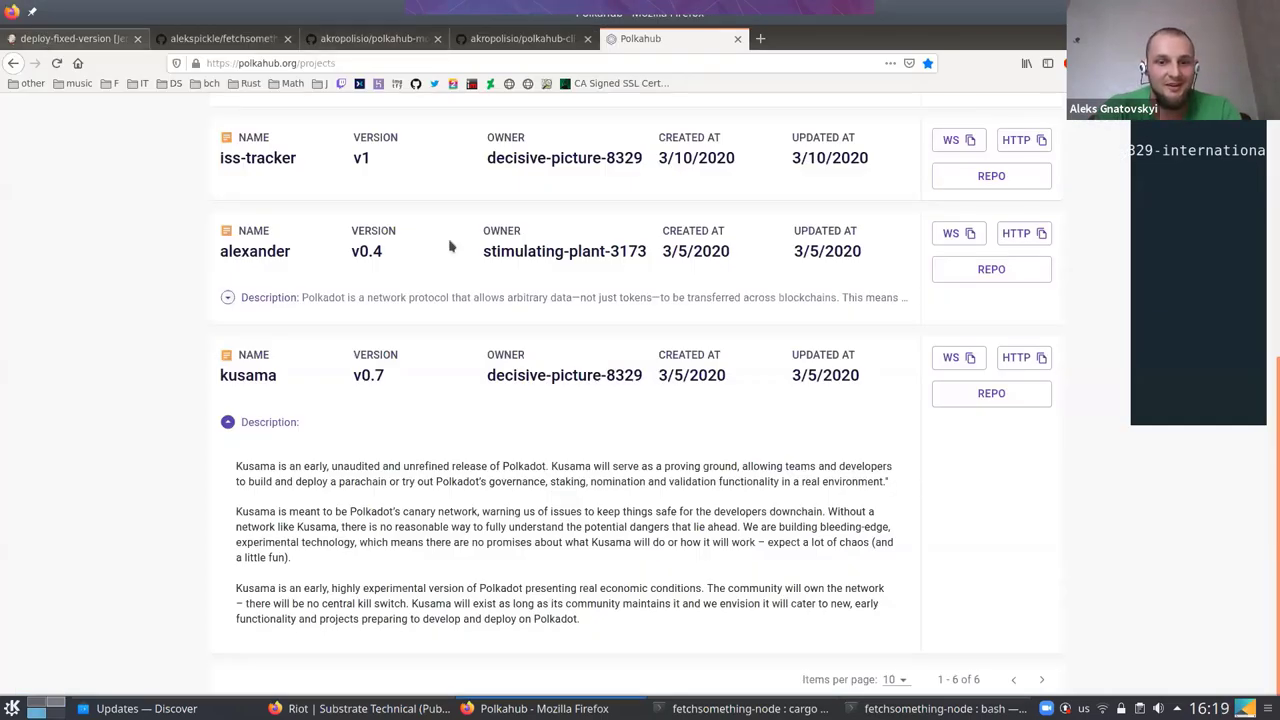
key("F5")
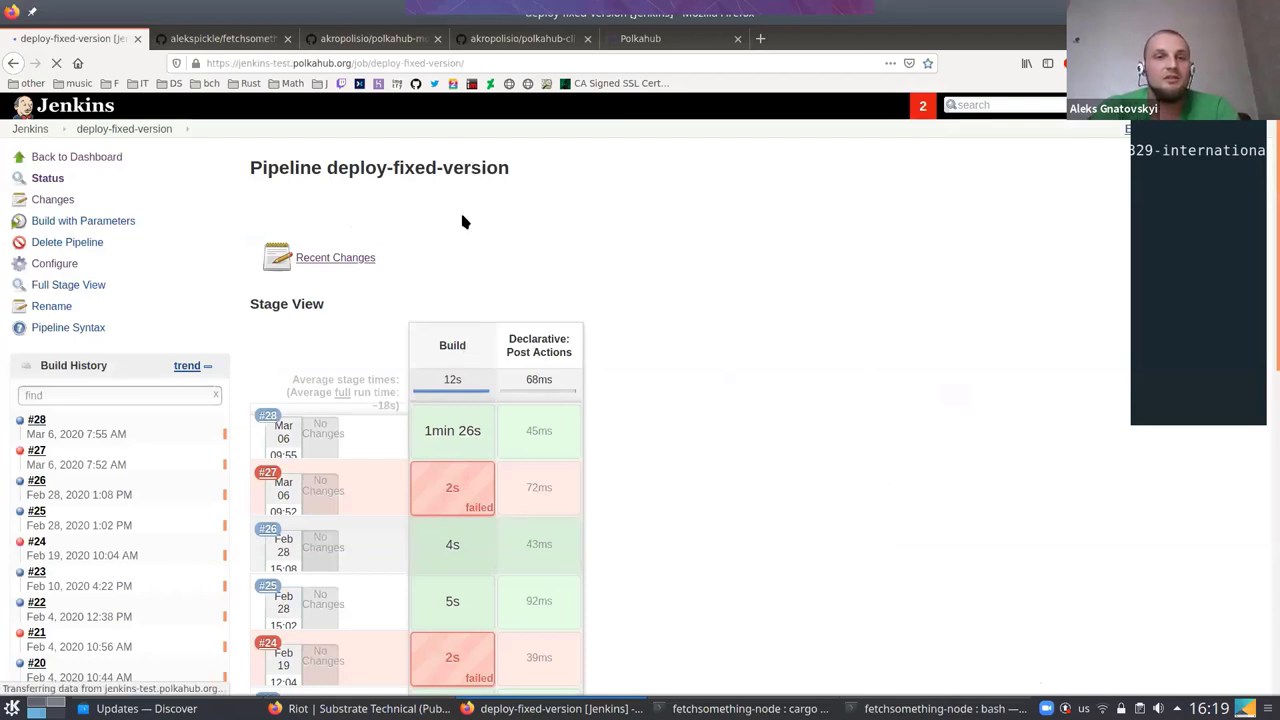
key("F12")
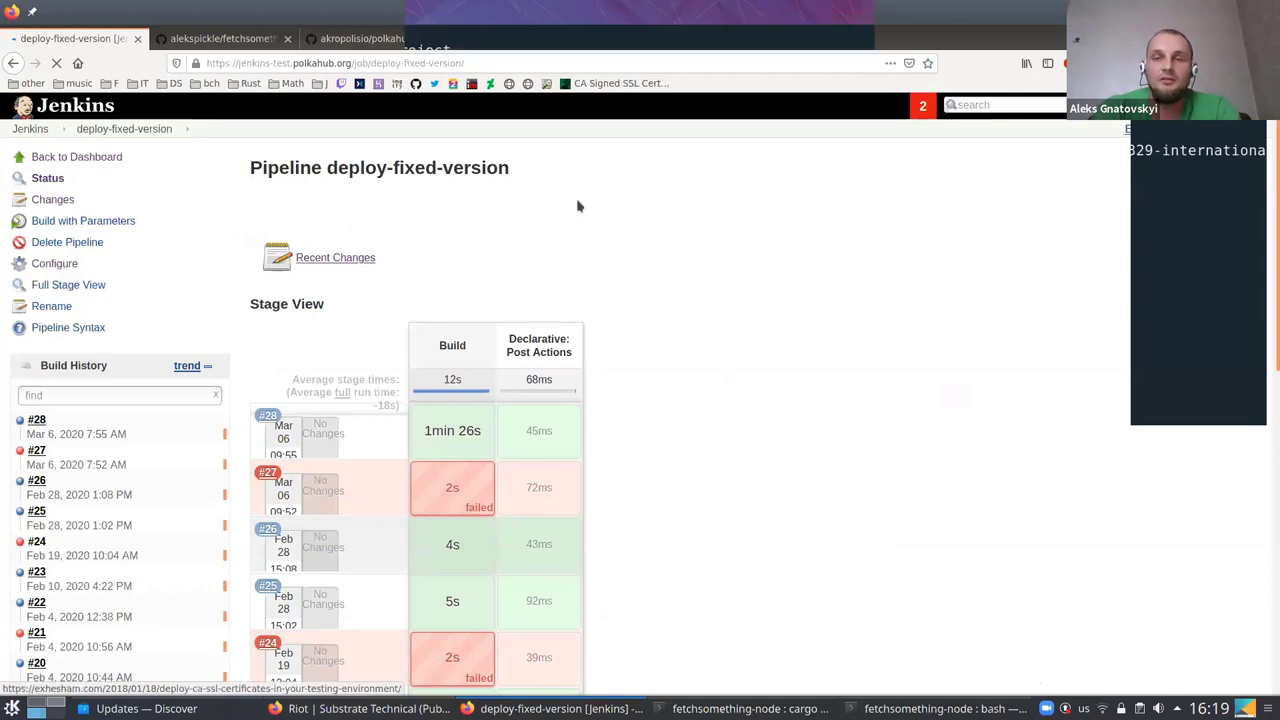
key("F12")
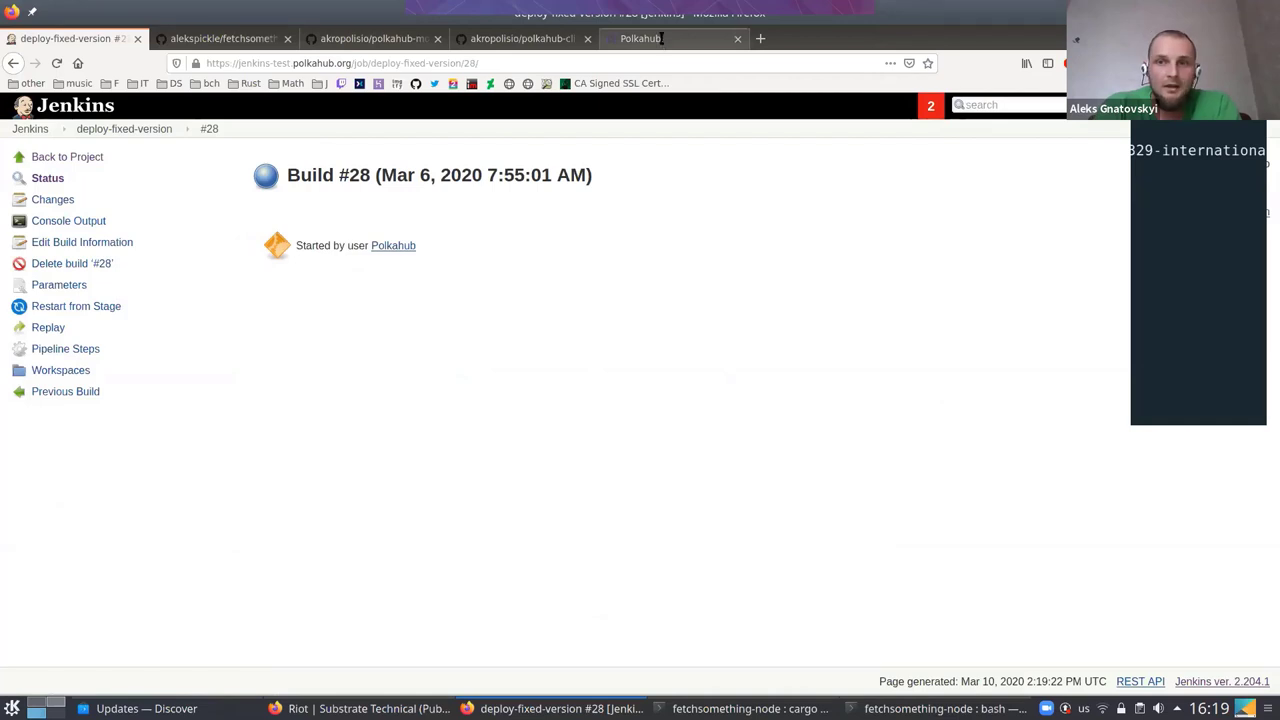
Glance at the Polkahub projects list, then return via Build #28 to the deploy-fixed-version project
key("ctrl+shift+Tab")
scroll(565, 254, "up", 8)
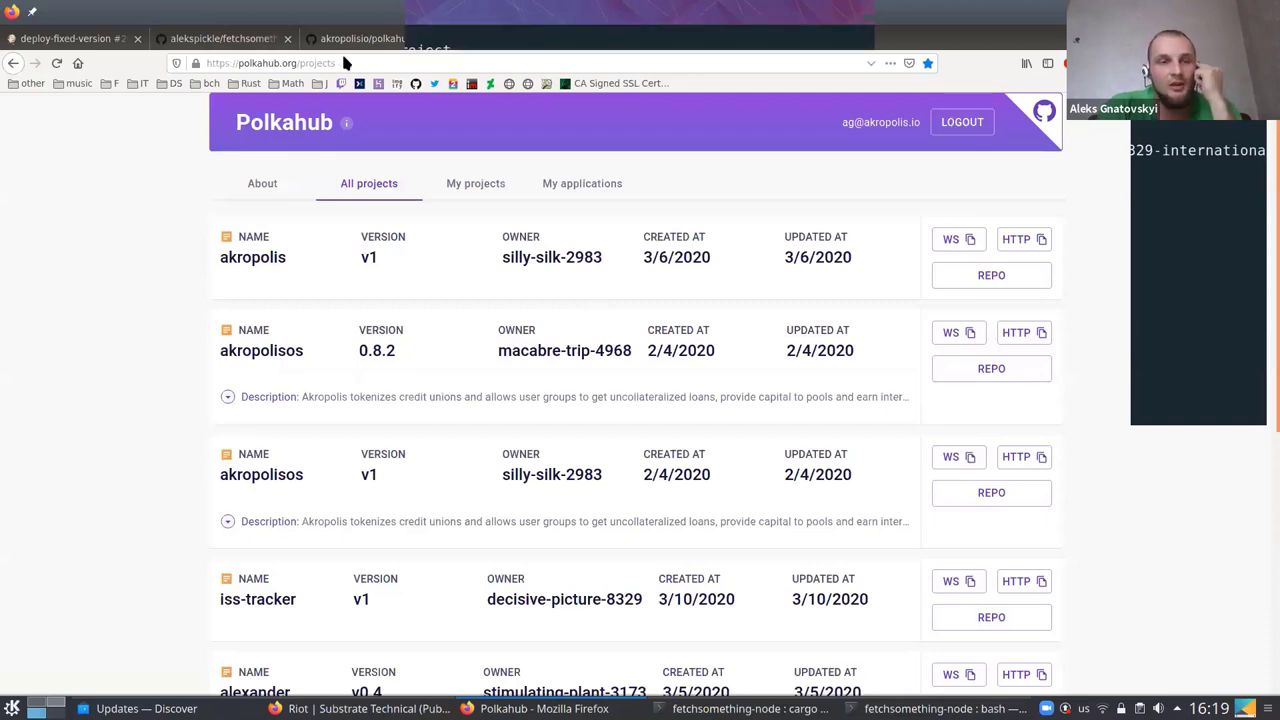
left_click(93, 38)
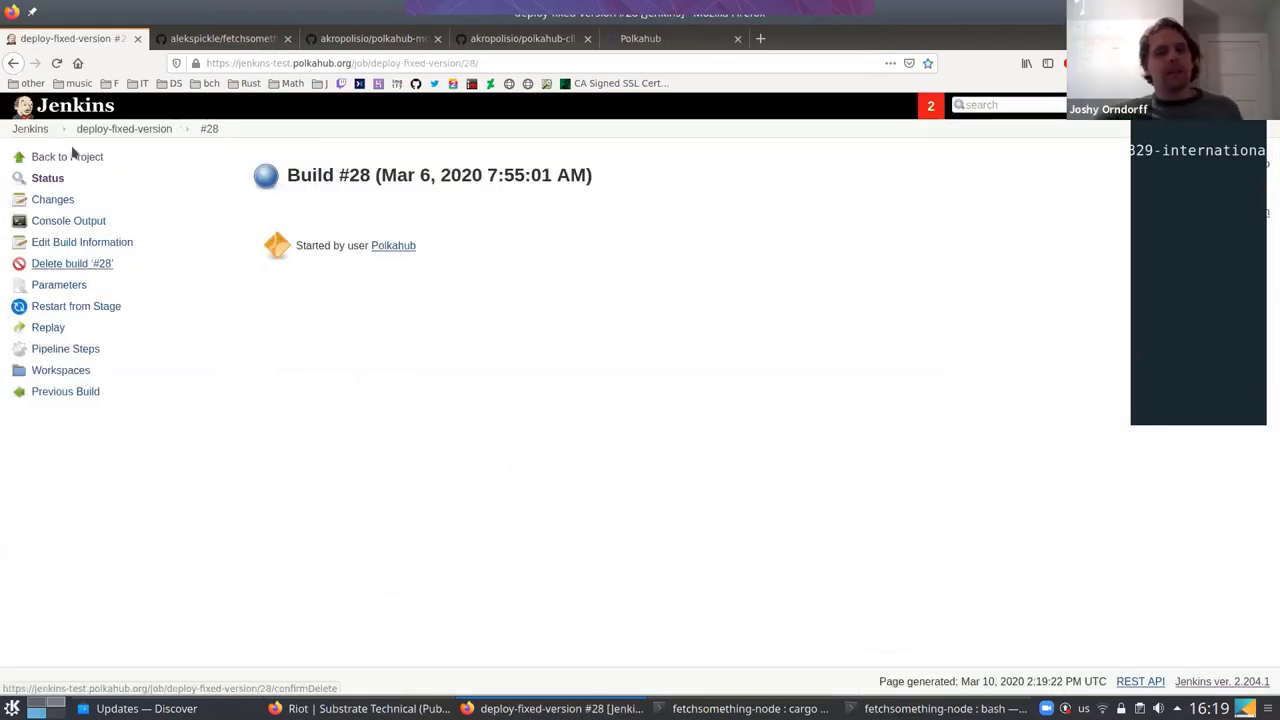
left_click(84, 160)
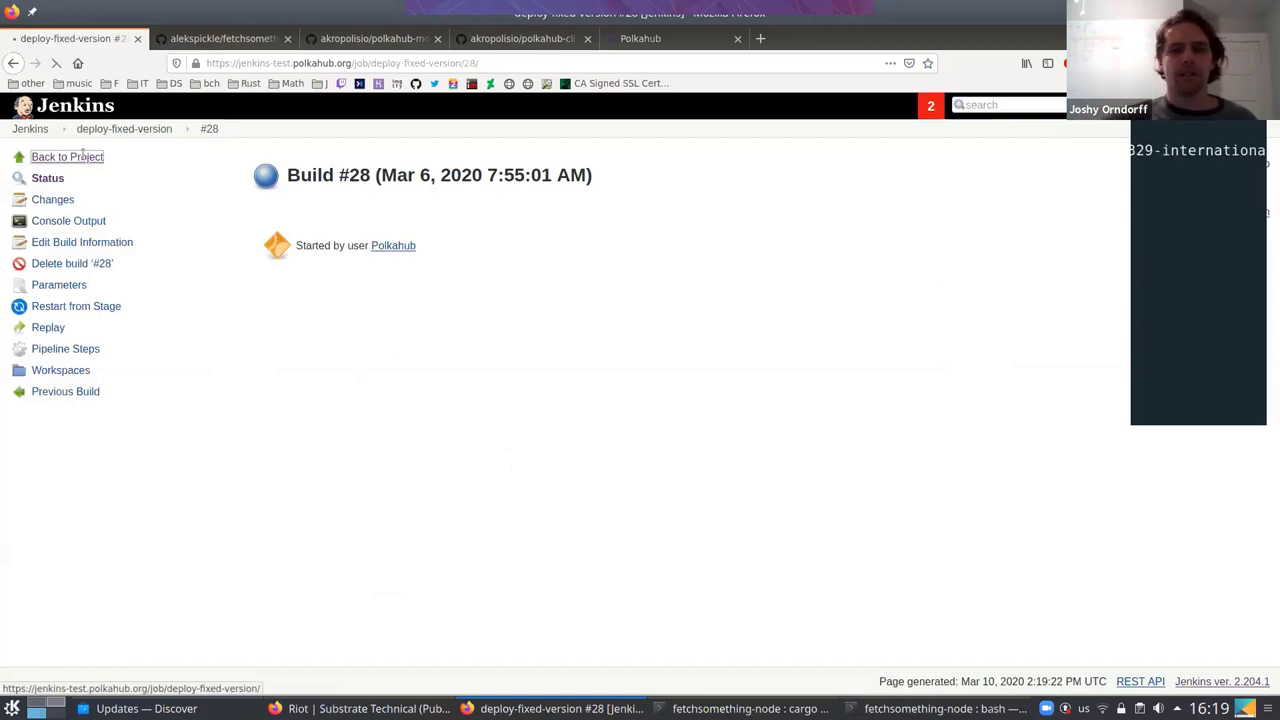
Come back to Jenkins build #28 and open the Polkahub projects page
key("alt+Tab")
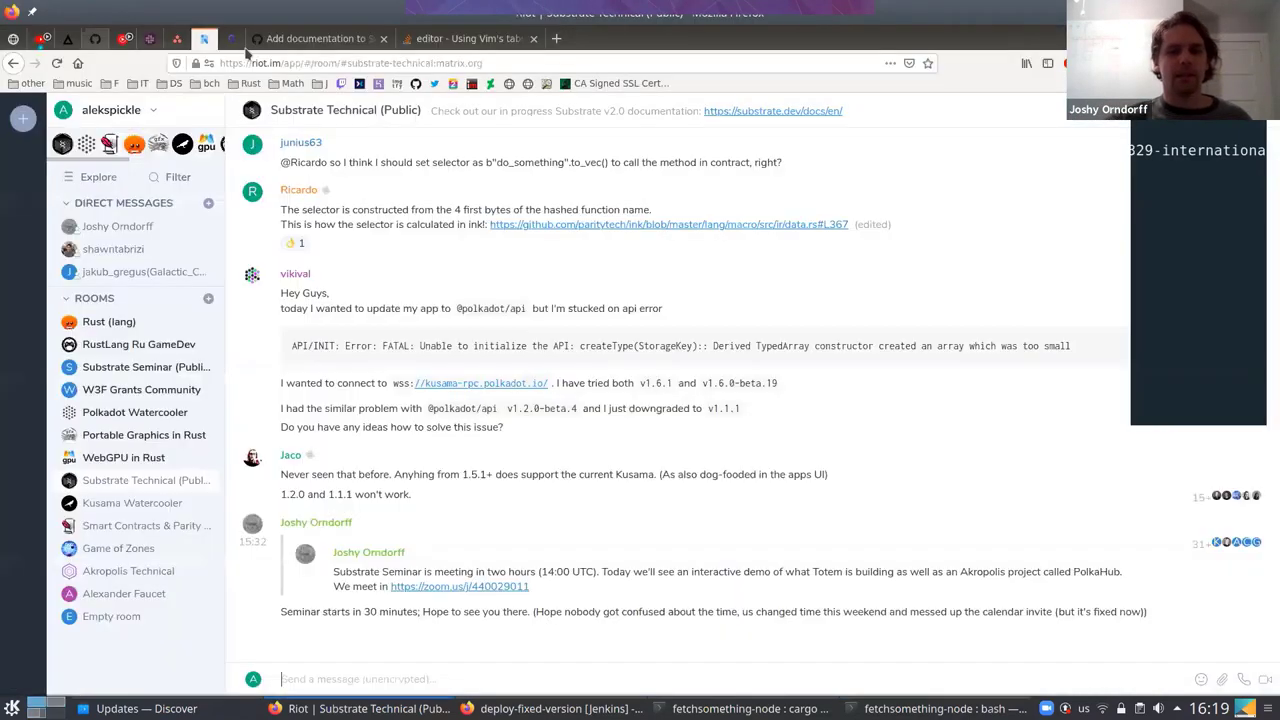
key("alt+Tab")
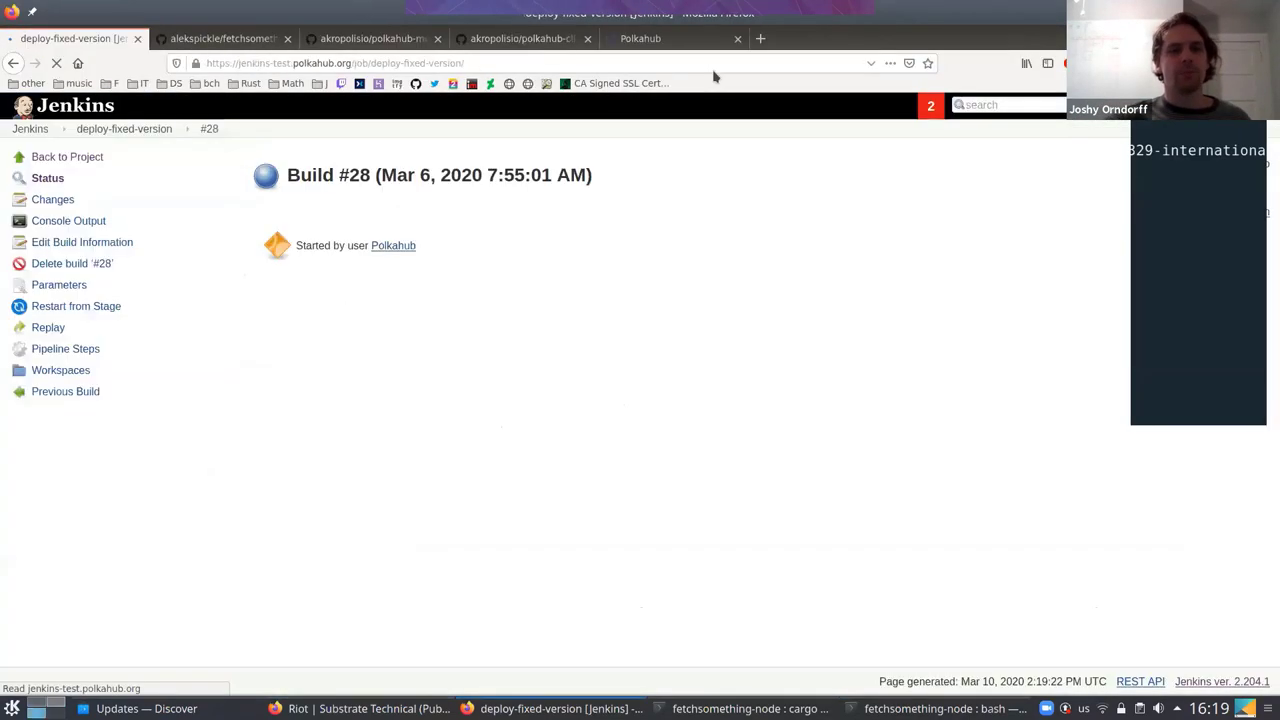
left_click(688, 37)
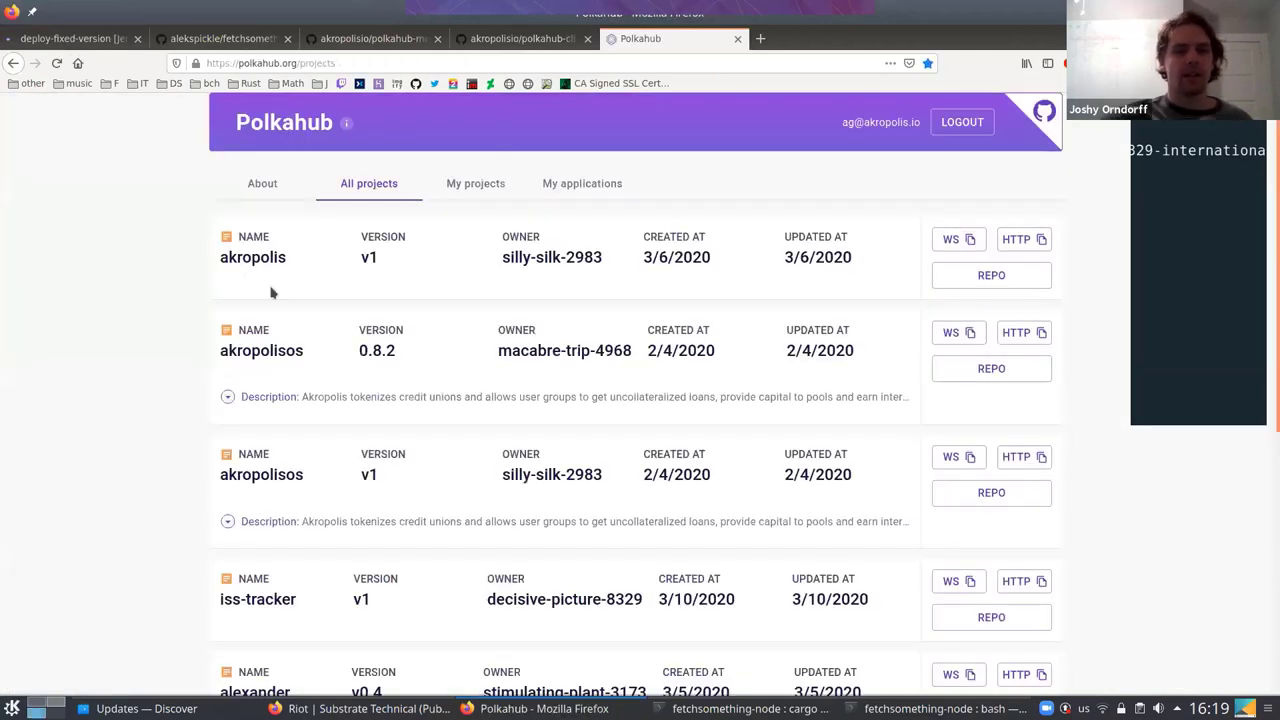
scroll(270, 287, "down", 2)
scroll(270, 287, "down", 3)
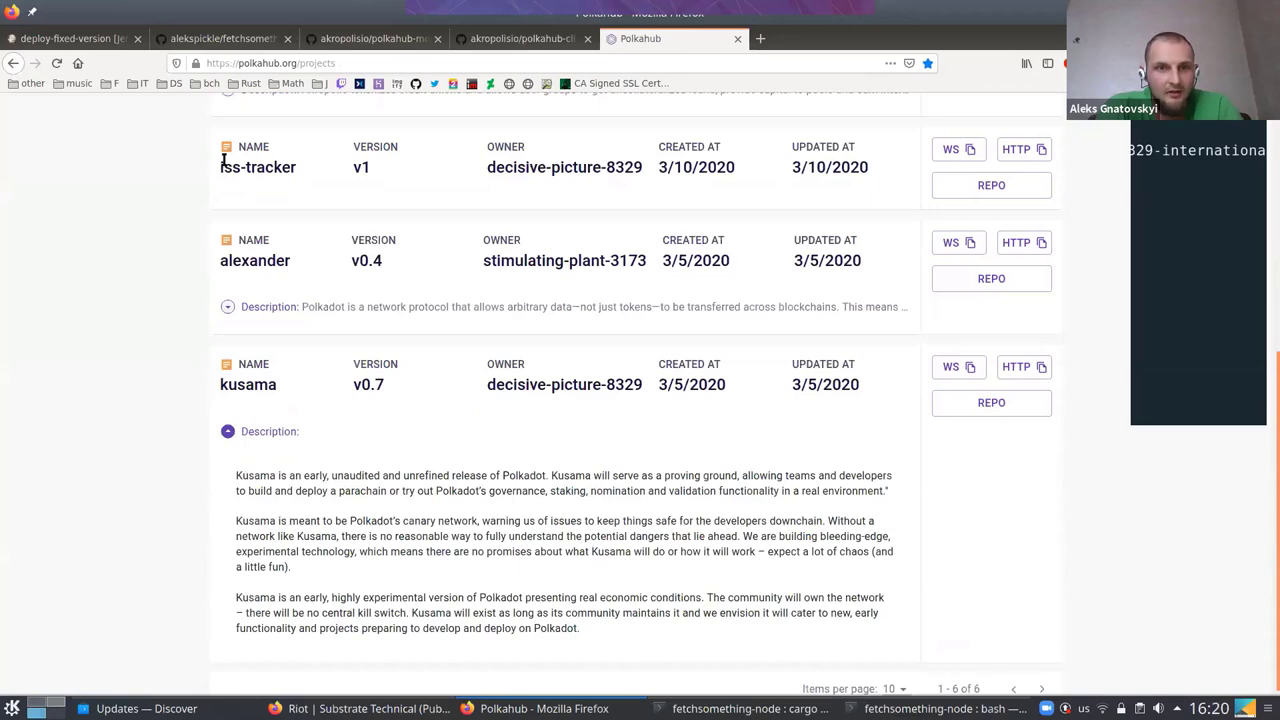
left_click_drag(223, 164, 333, 187)
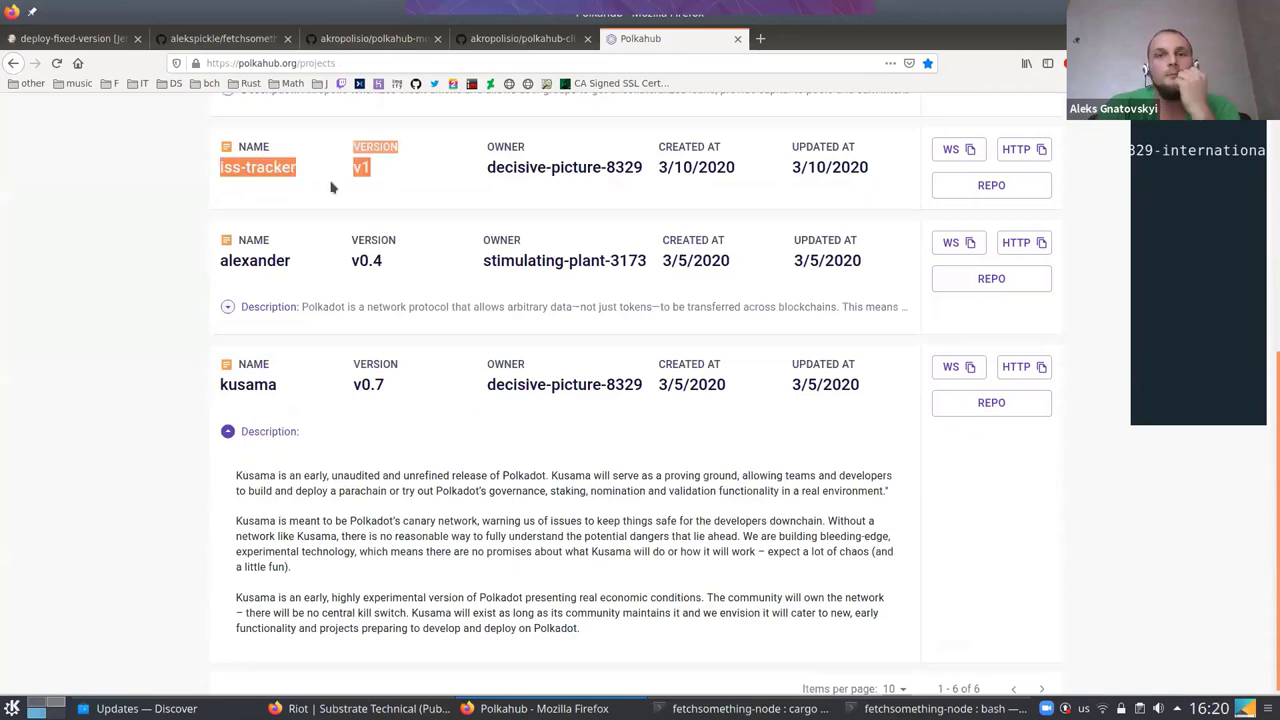
left_click(333, 187)
scroll(330, 186, "up", 2)
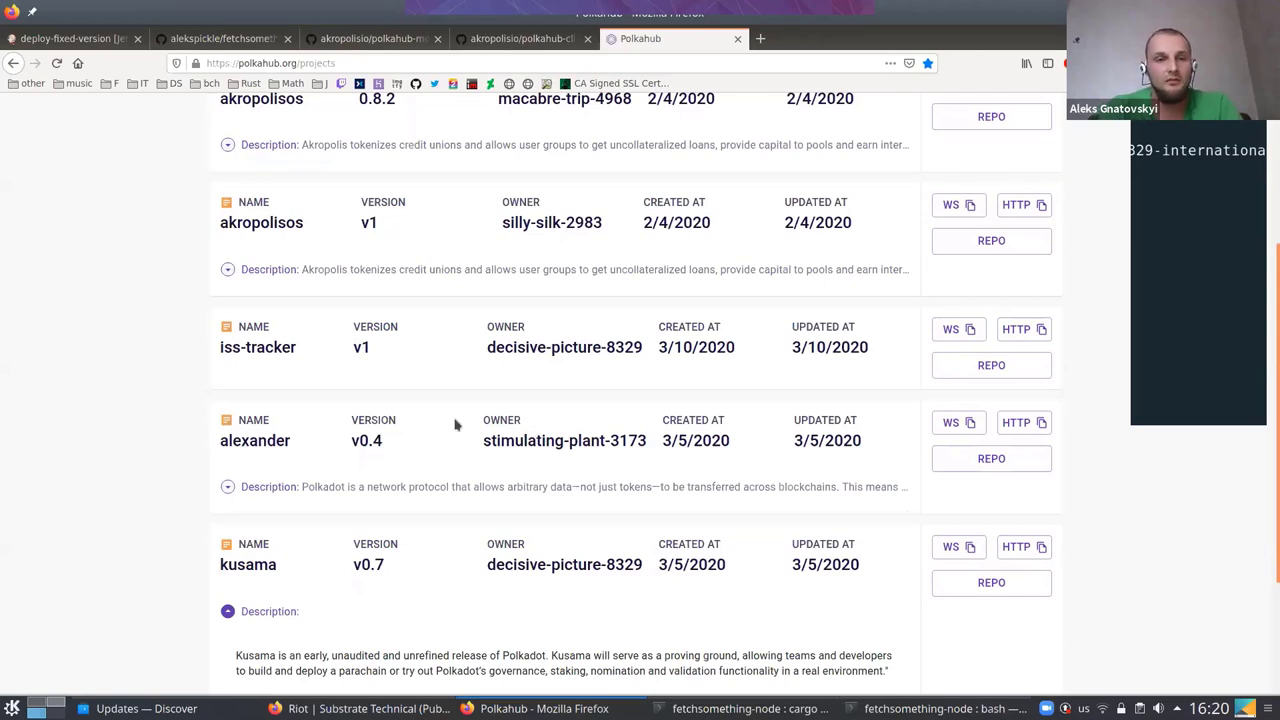
triple_click(576, 430)
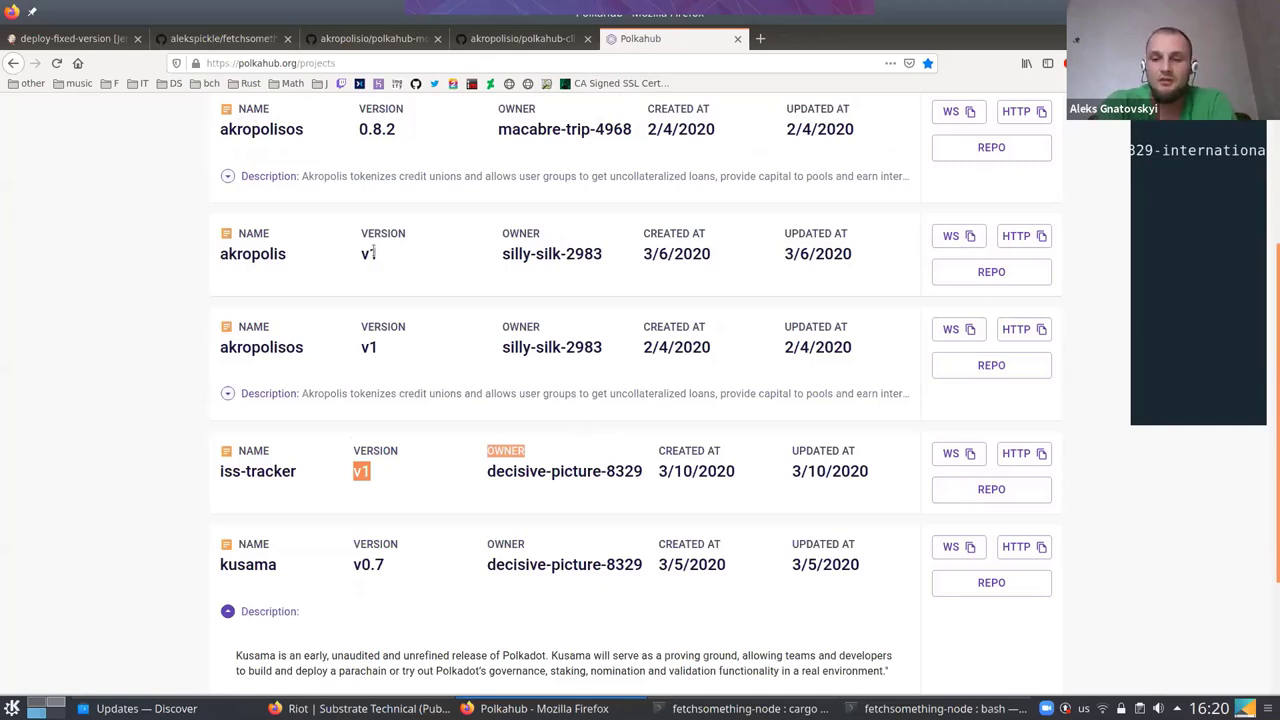
Drop down the fetchsomething-node terminal and type 'polkahub install' at the prompt
key("ctrl+F12")
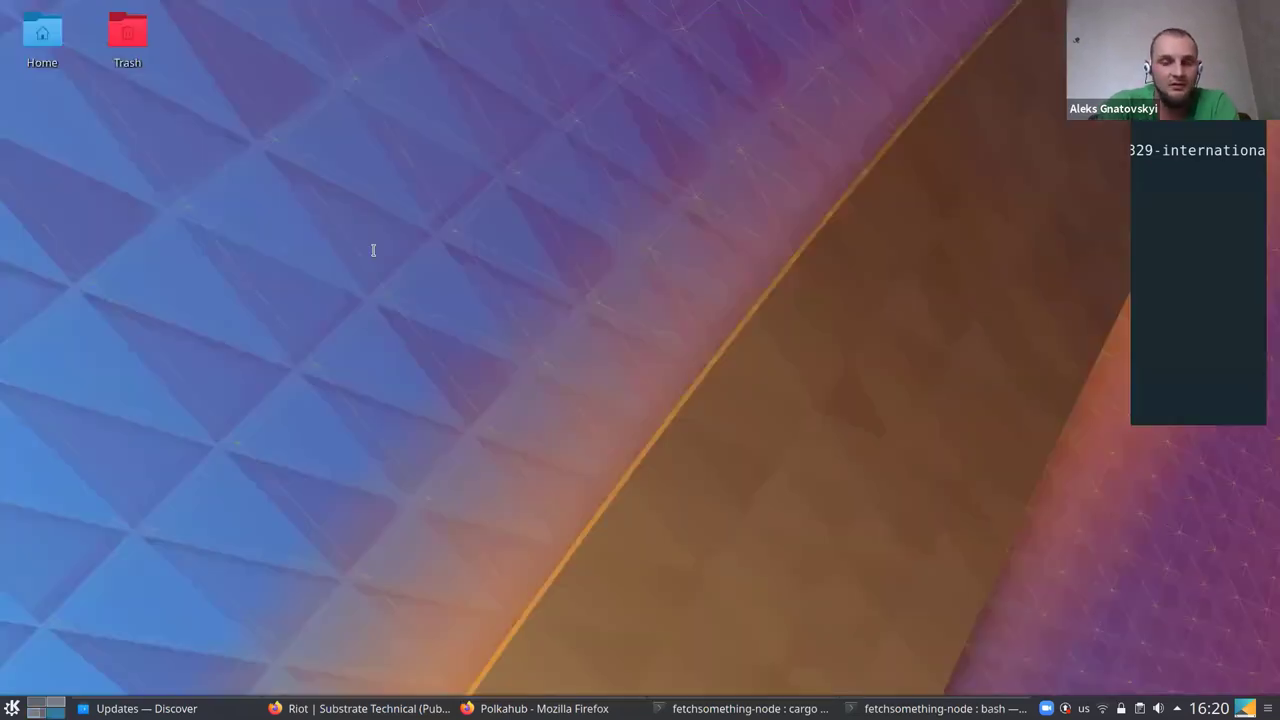
key("F12")
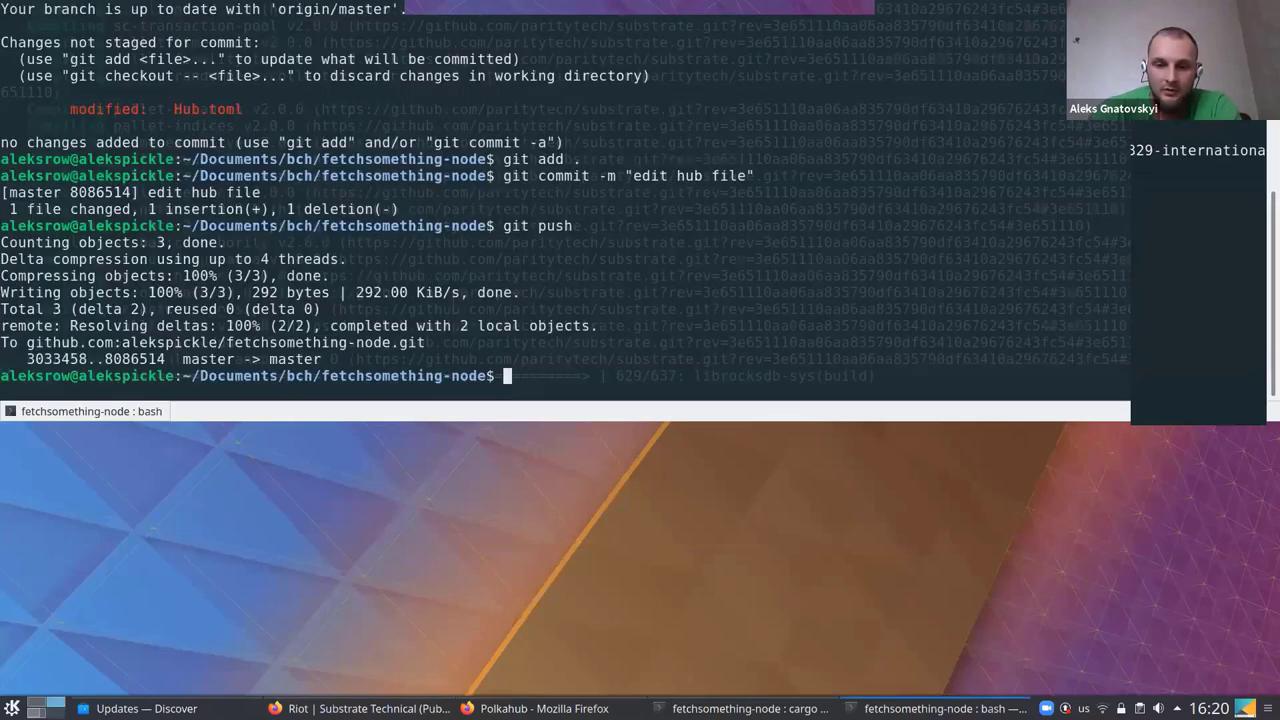
type("polkahub insta")
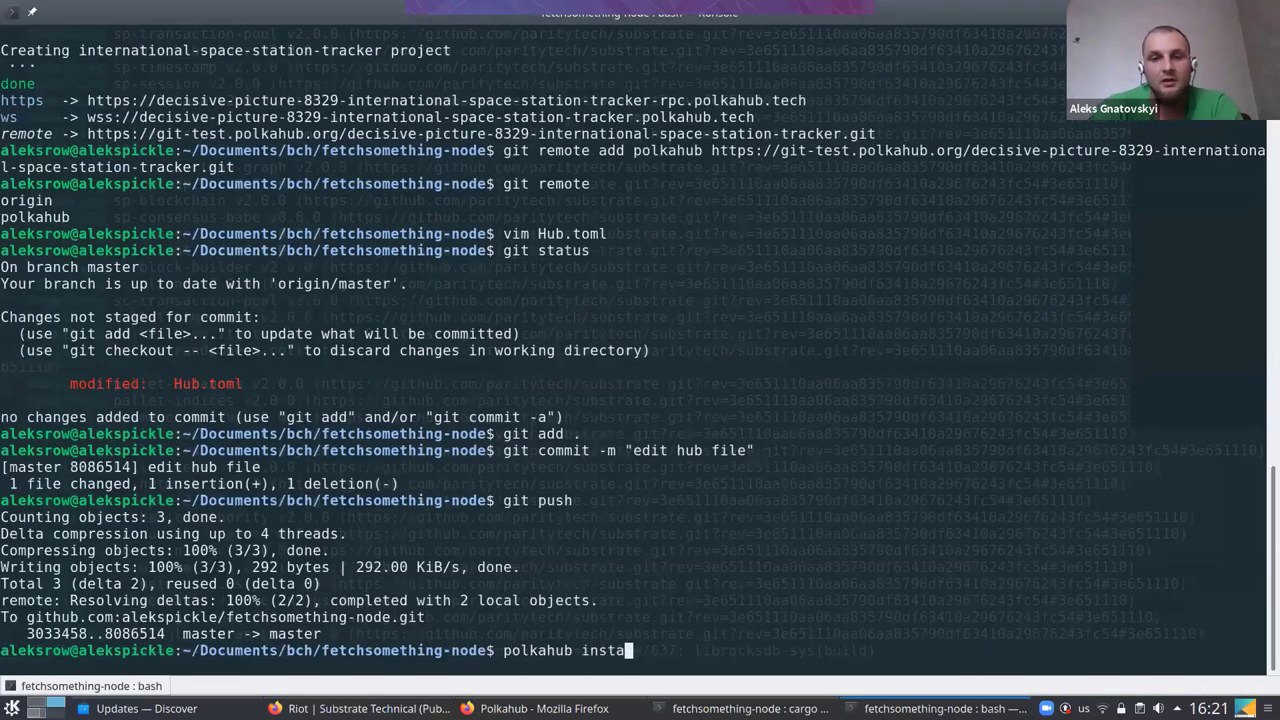
type("ll")
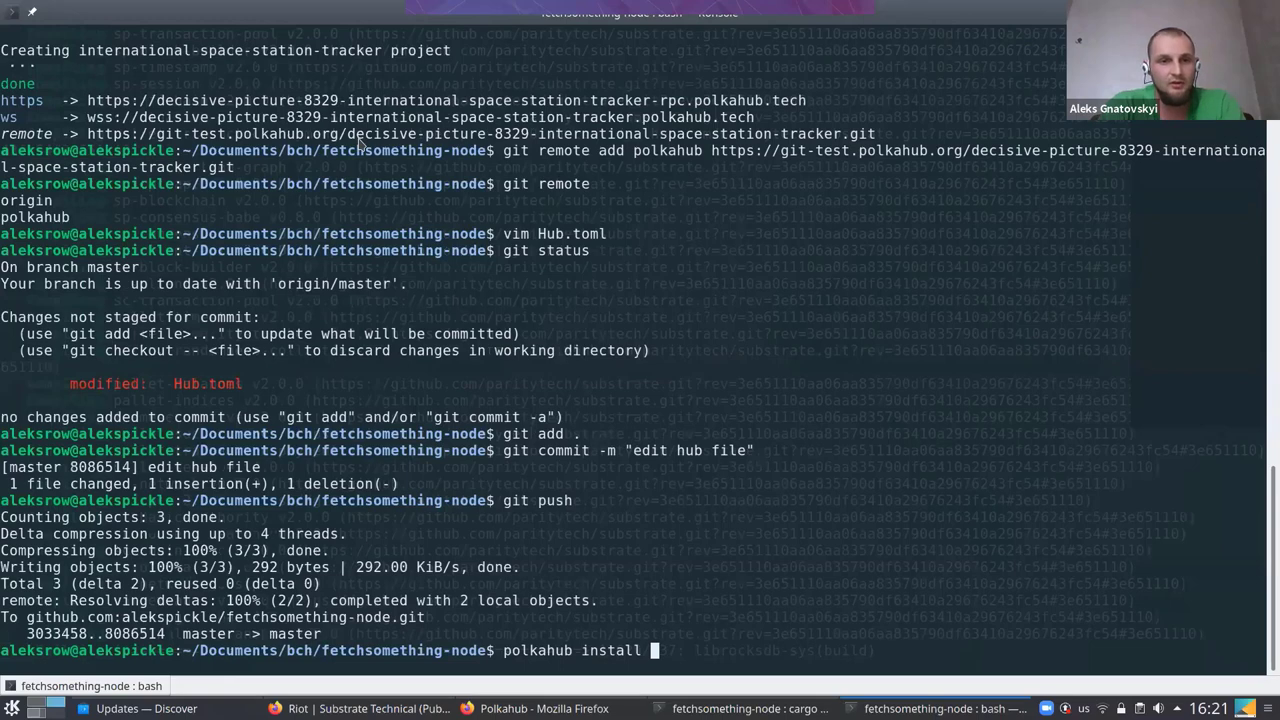
Highlight the project name 'kusama' on the Polkahub projects page
key("alt+Tab")
double_click(272, 570)
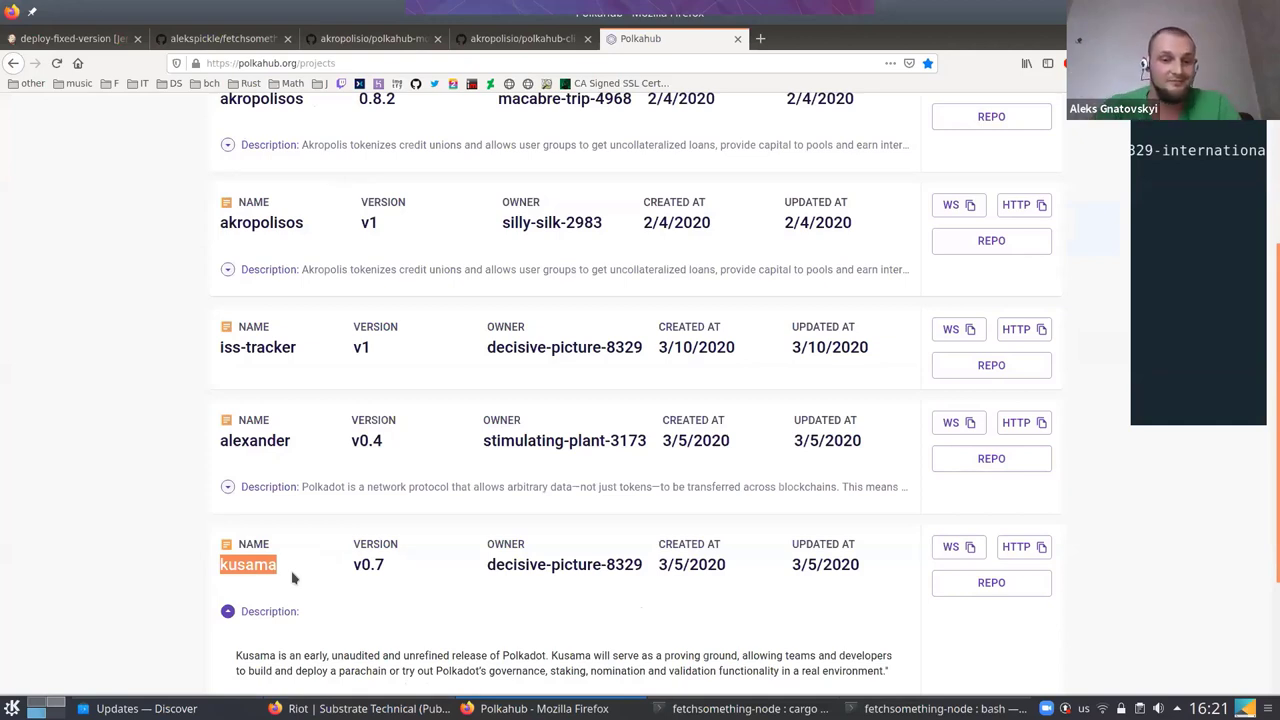
key("super+d")
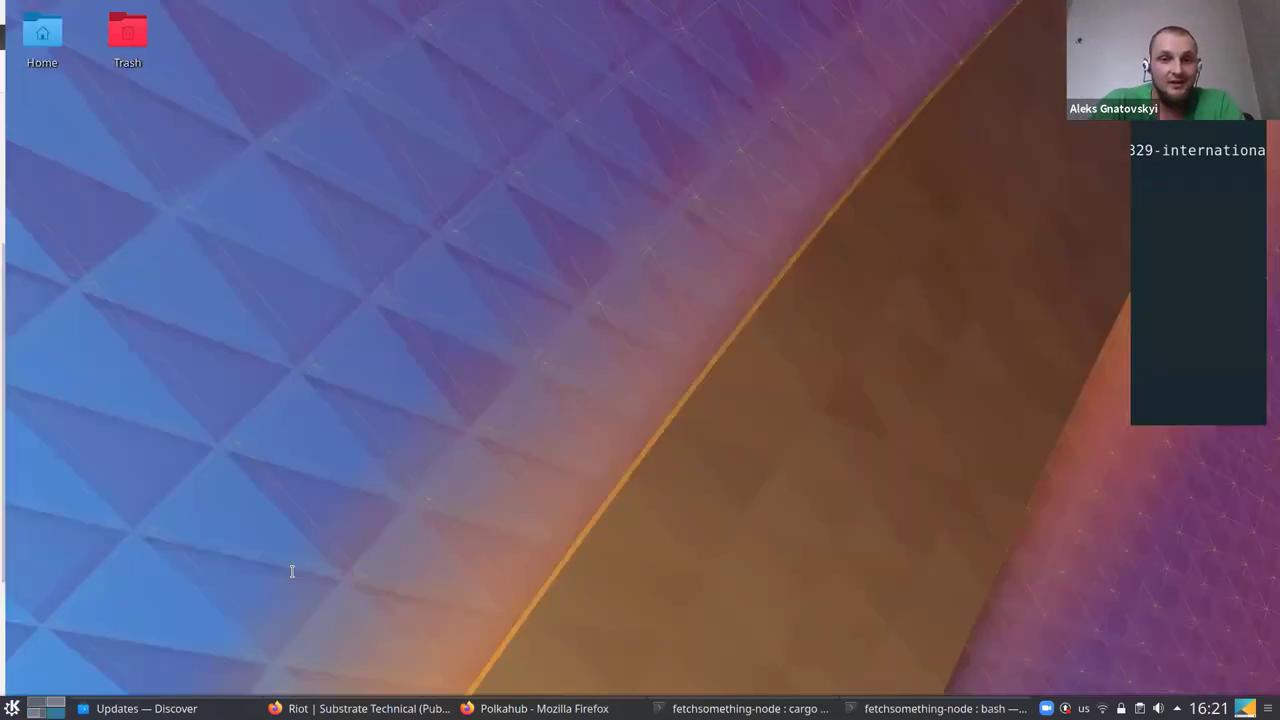
Bring the terminal back and maximize it to fill the screen
key("alt+Tab")
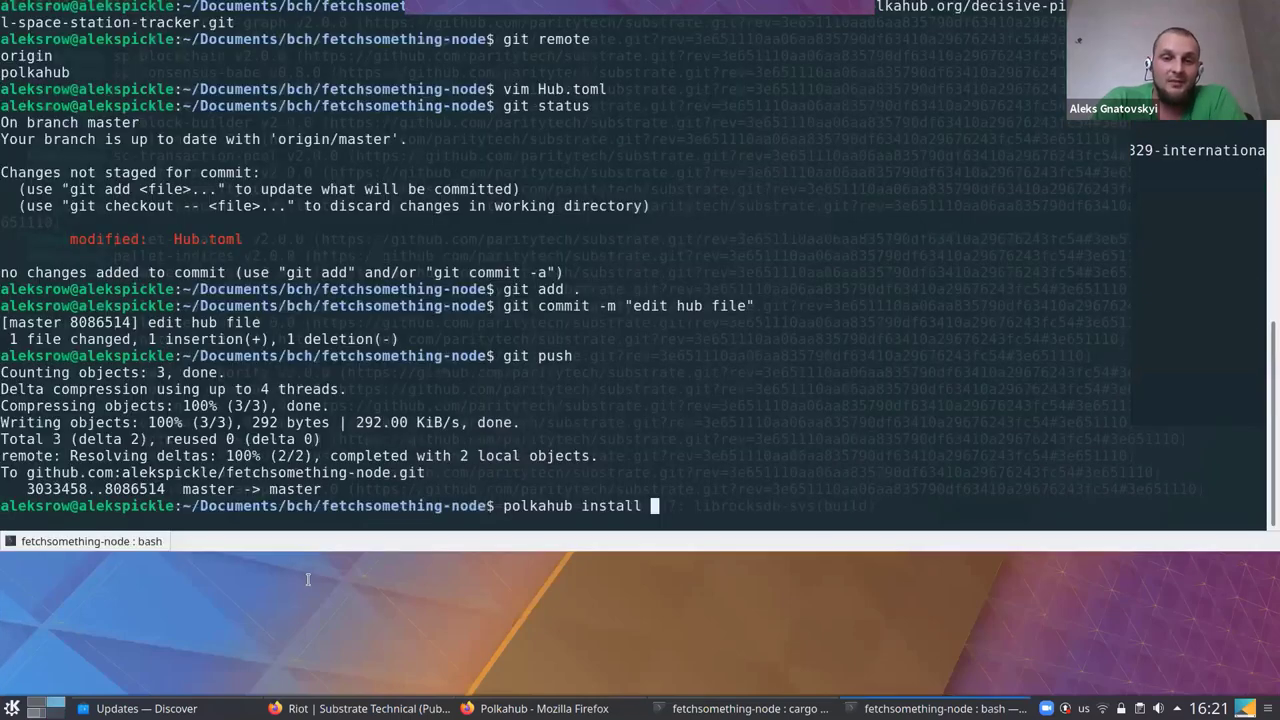
key("super+Page_Up")
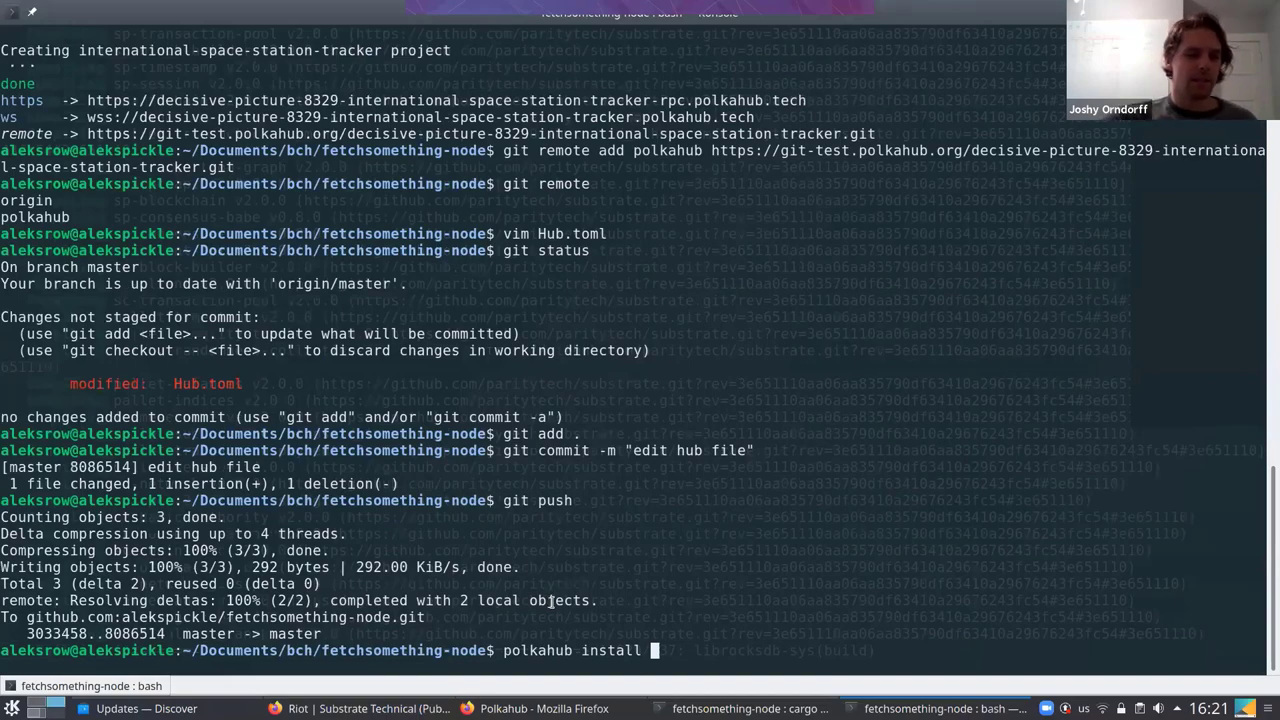
key("super+Page_Up")
key("super+Page_Up")
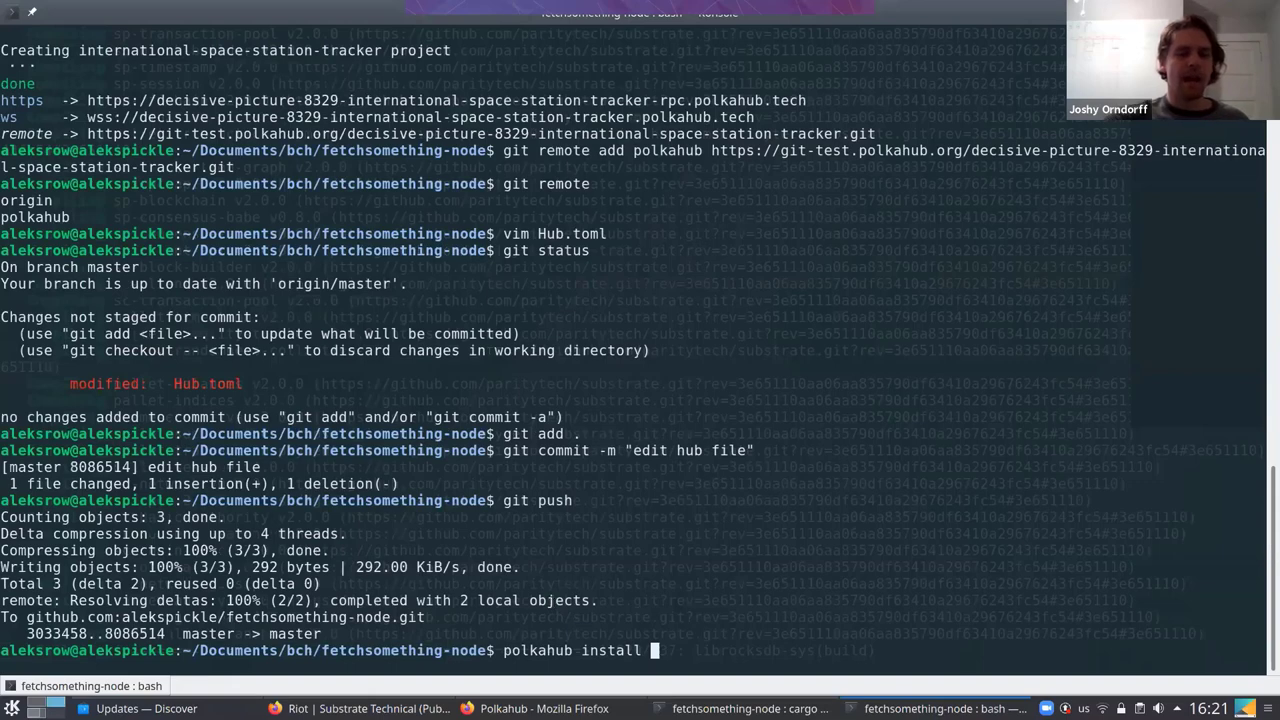
Recall the earlier git push and run it as 'git push -u polkahub master'
key("Up")
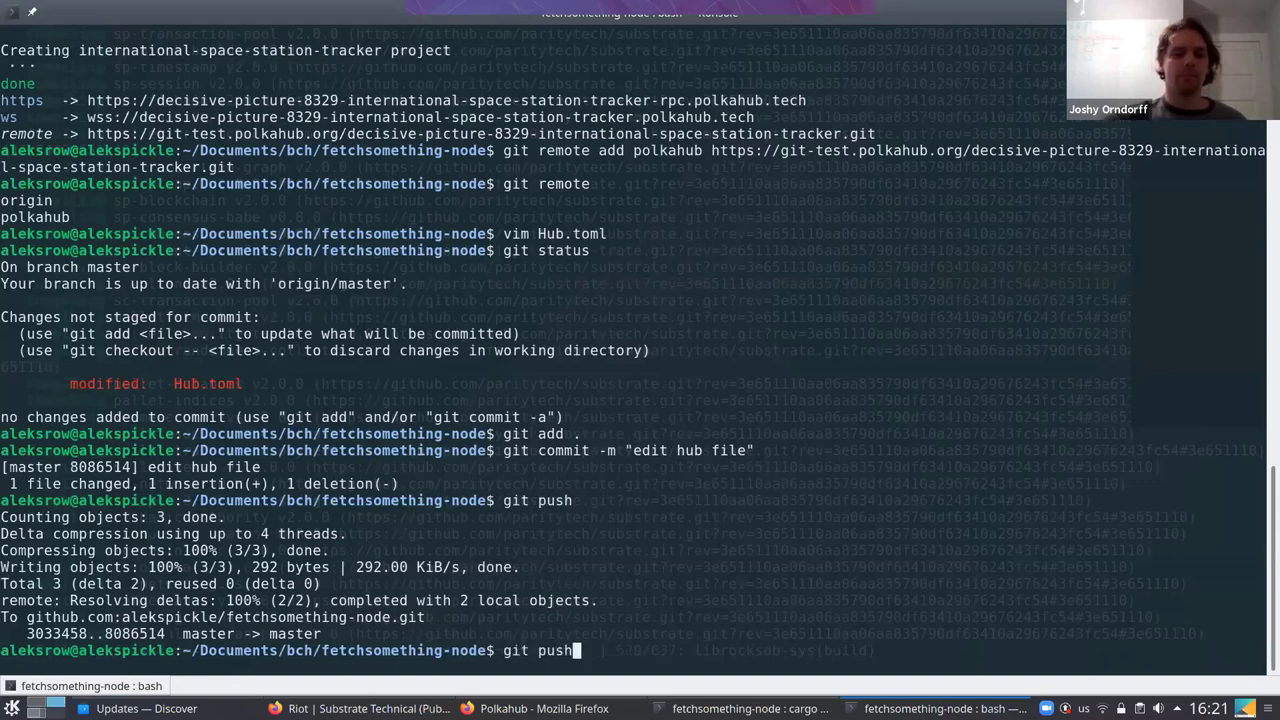
key("Down")
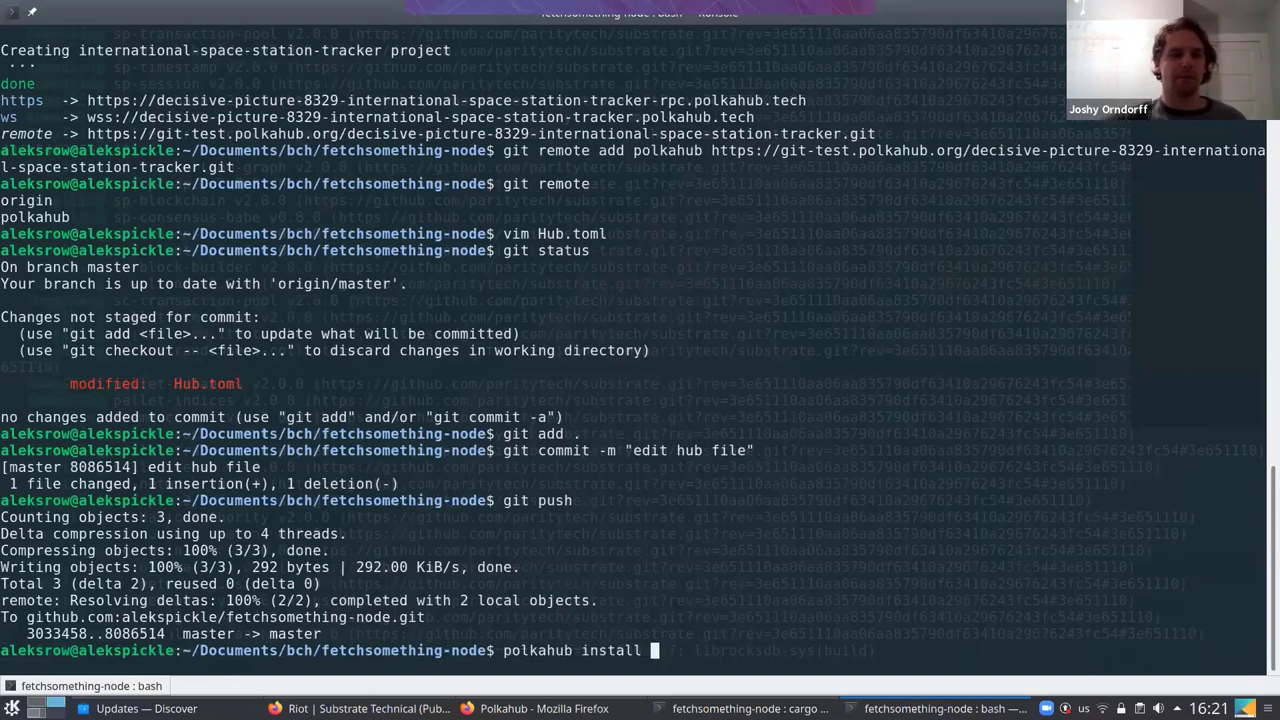
key("Up")
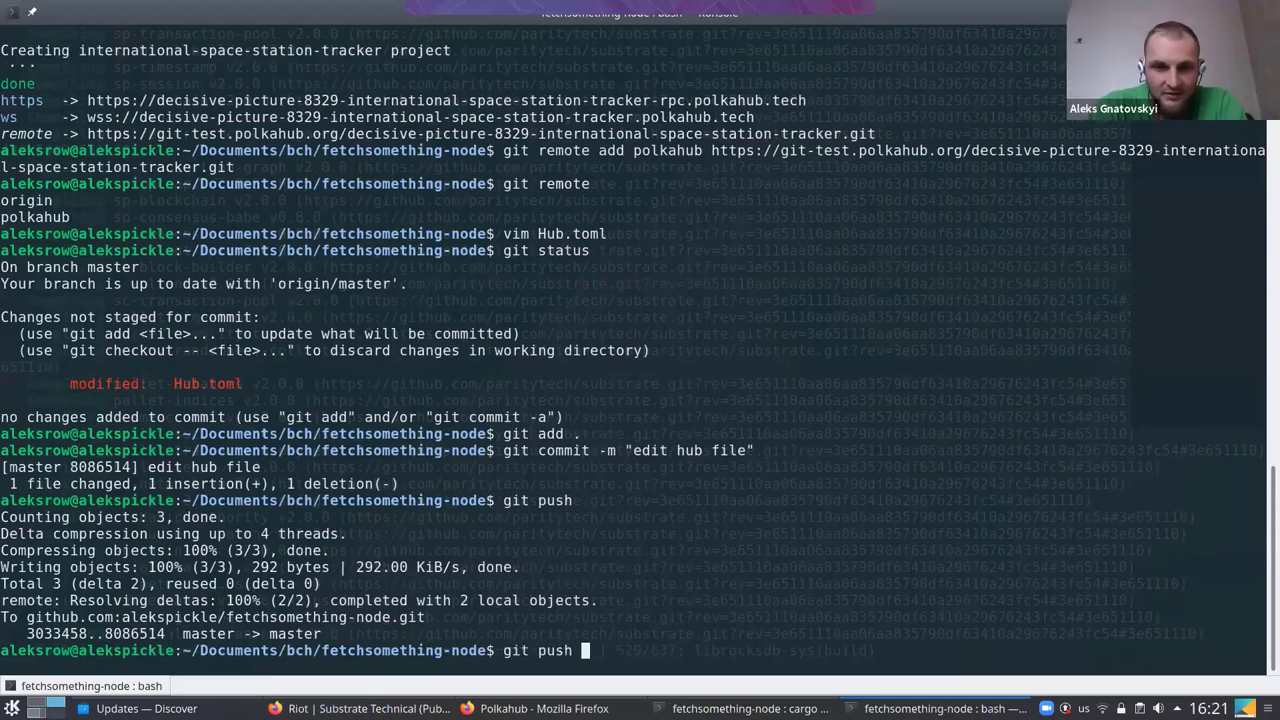
type("-ui")
key("BackSpace")
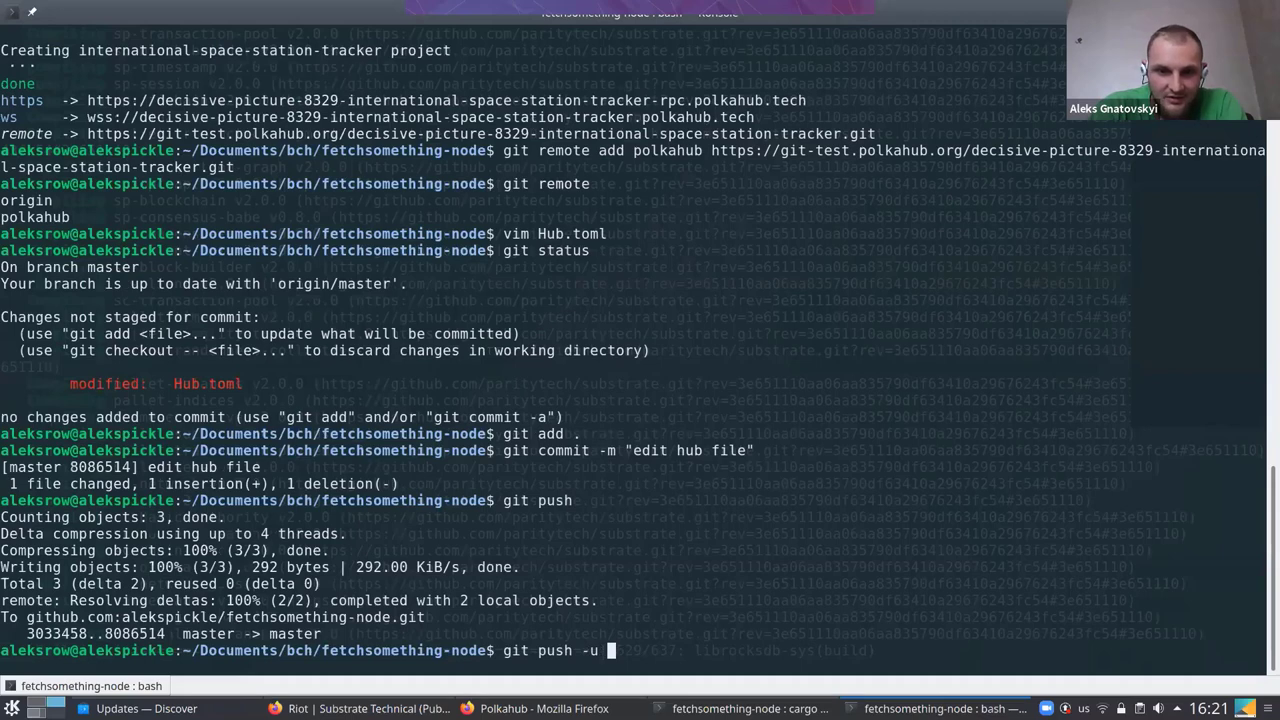
type("pola")
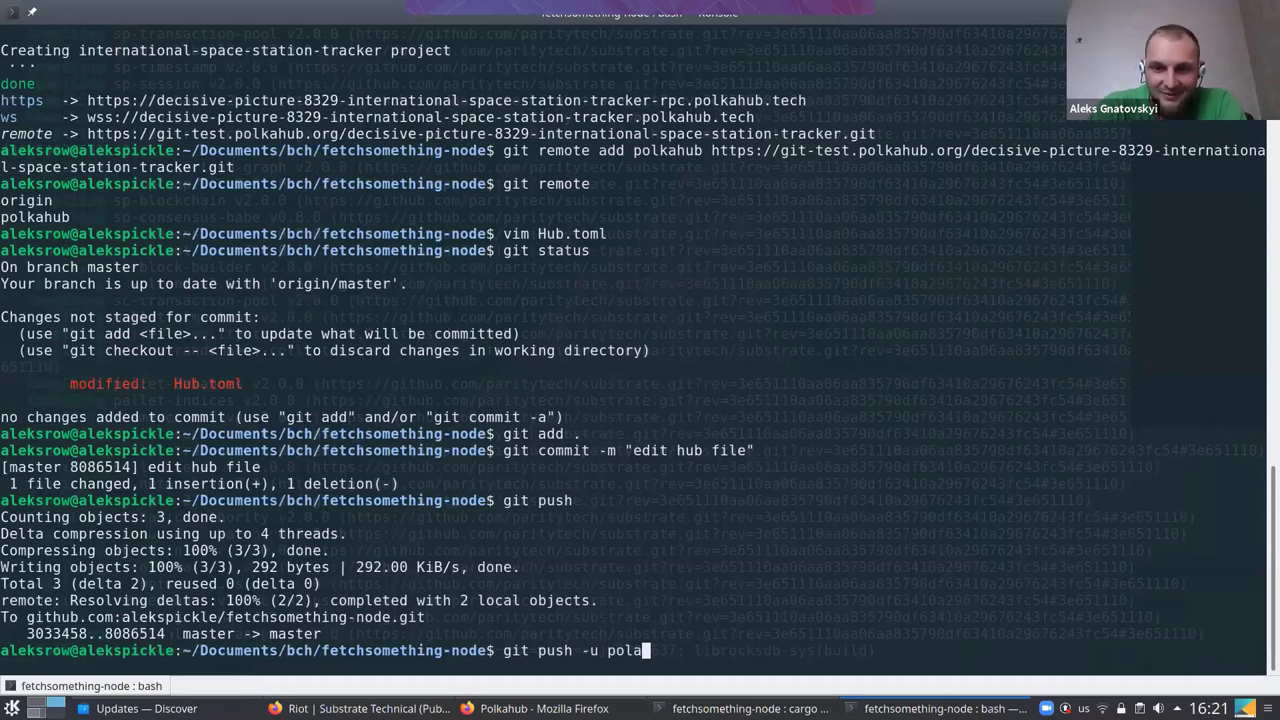
key("BackSpace")
type("k")
key("Tab")
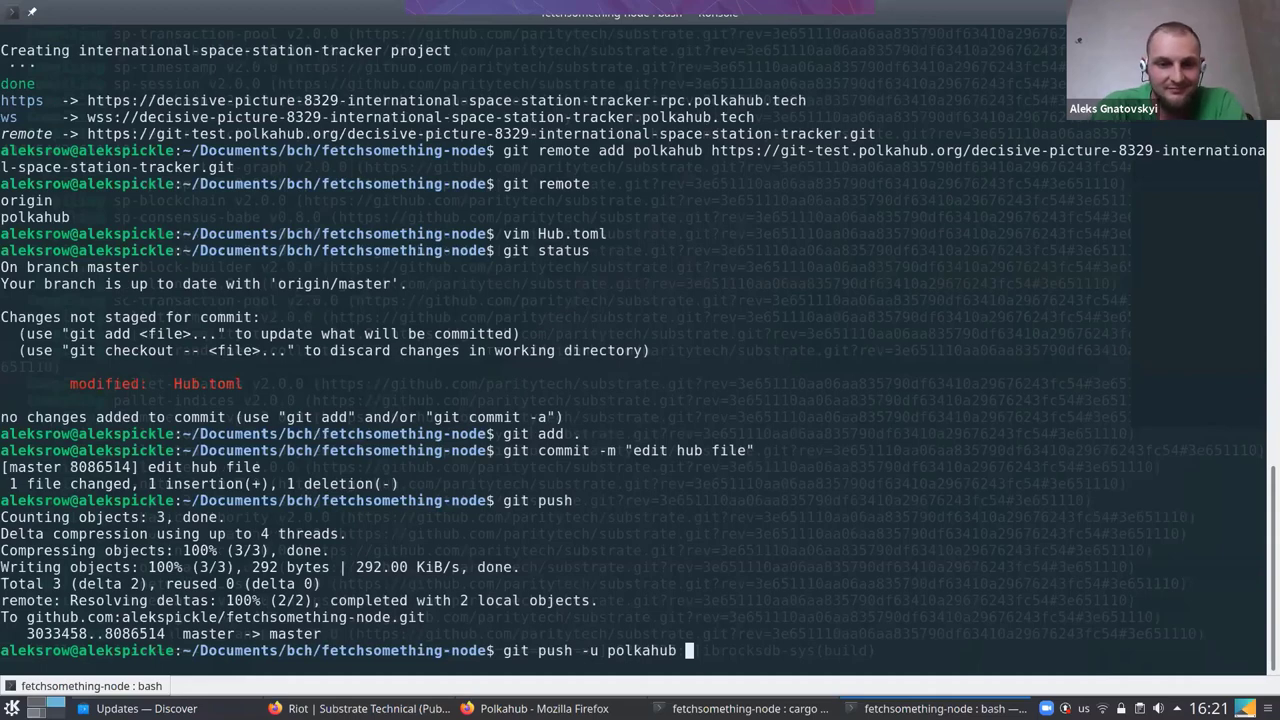
type("master")
key("Return")
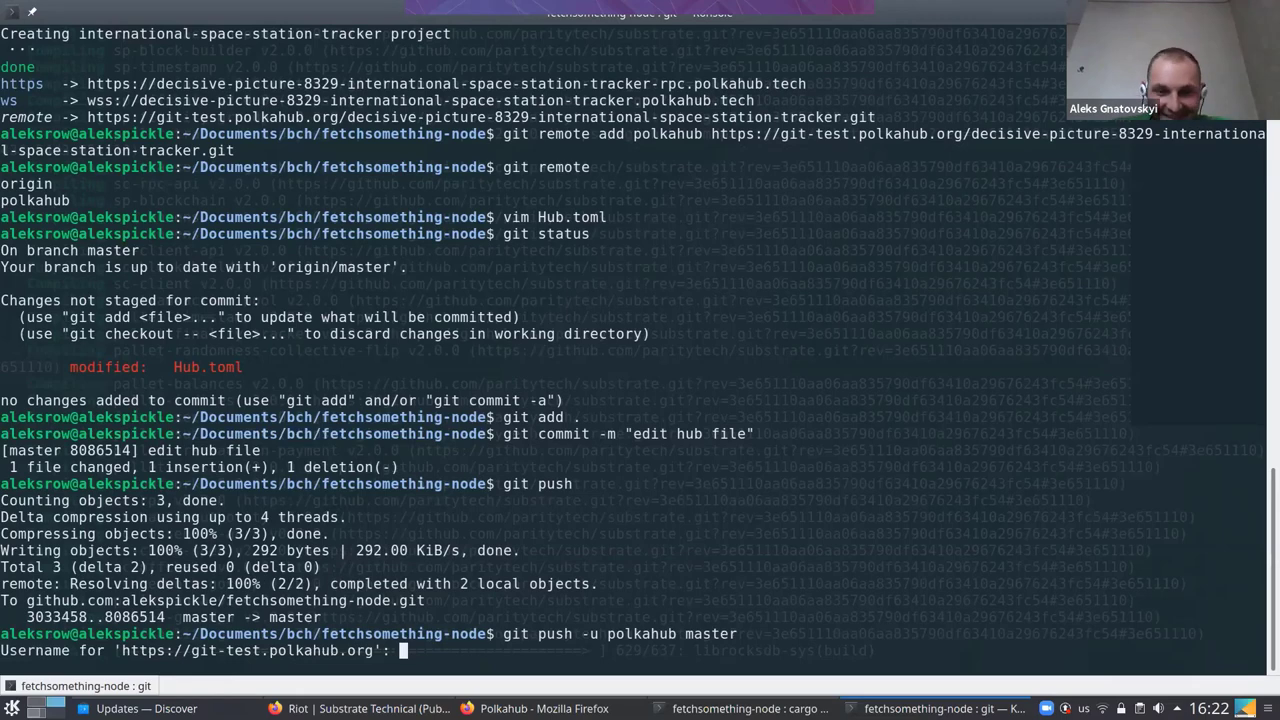
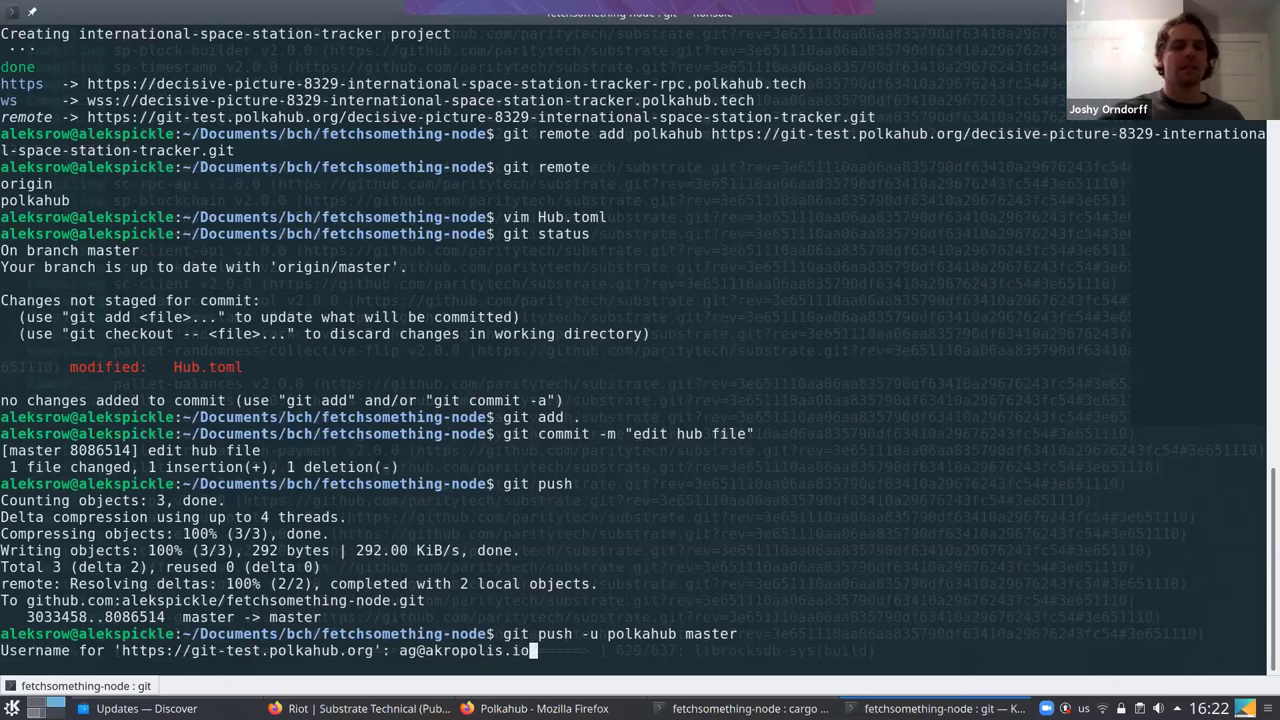
Enter the Polkahub account e-mail and password at the git-test.polkahub.org prompts to finish the push
key("Return")
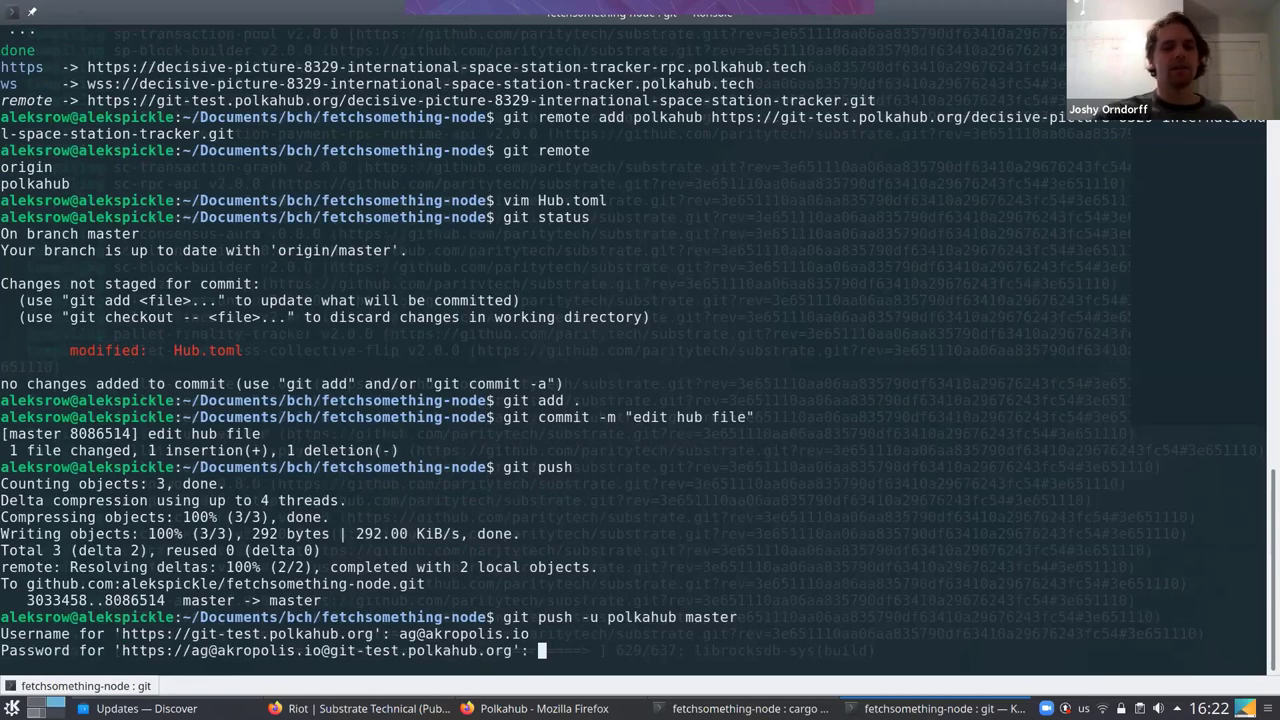
key("Return")
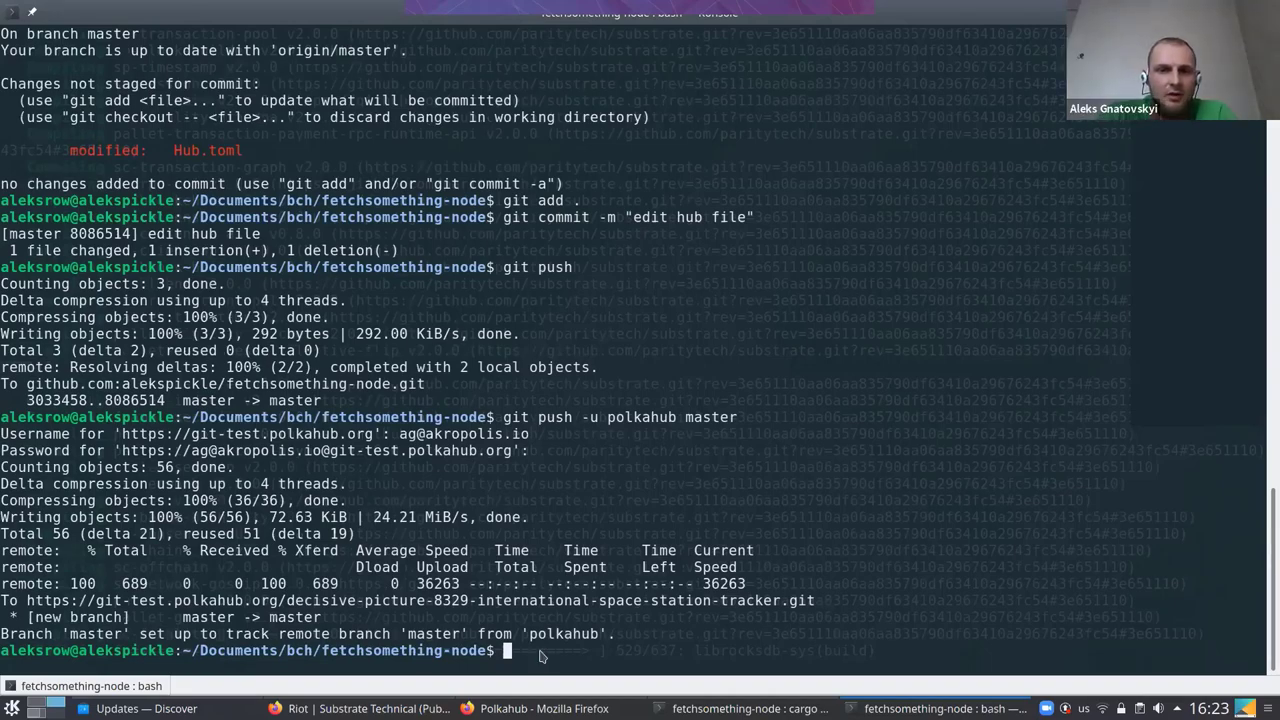
Open Polkahub's About page, view the quick-start tutorial, and close it
key("alt+Tab")
key("alt+Tab")
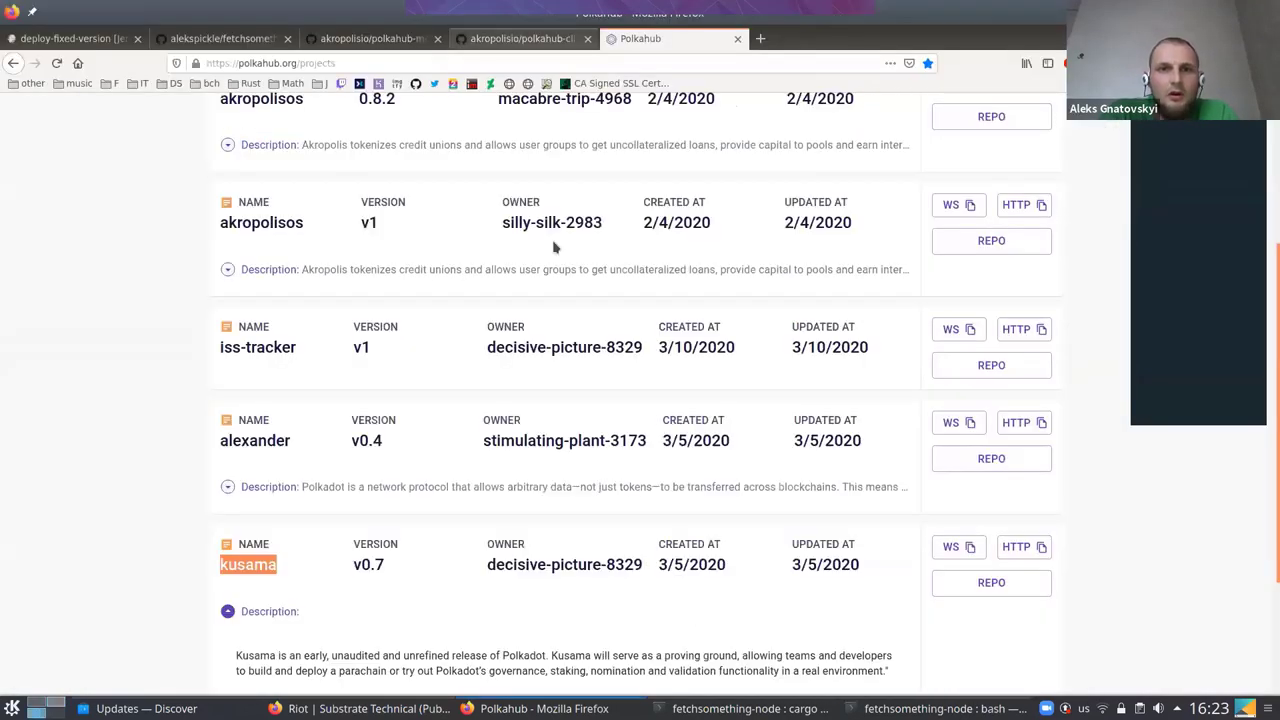
scroll(275, 188, "up", 3)
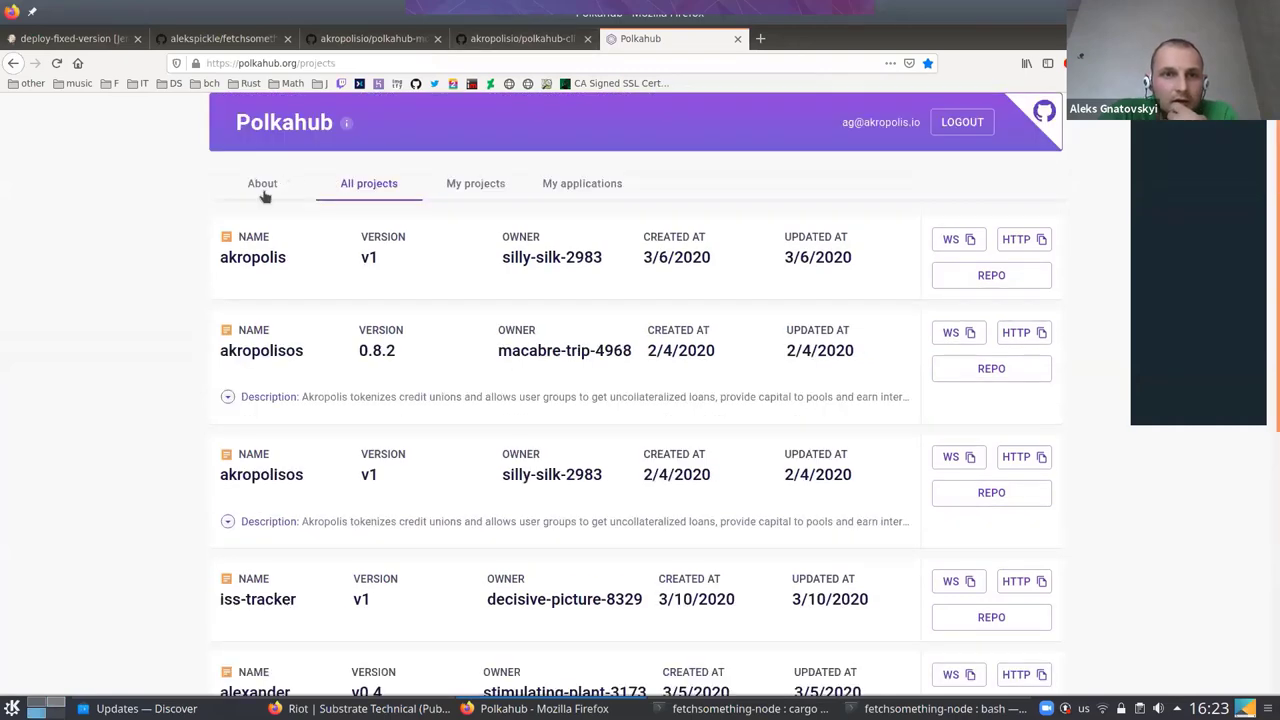
left_click(263, 188)
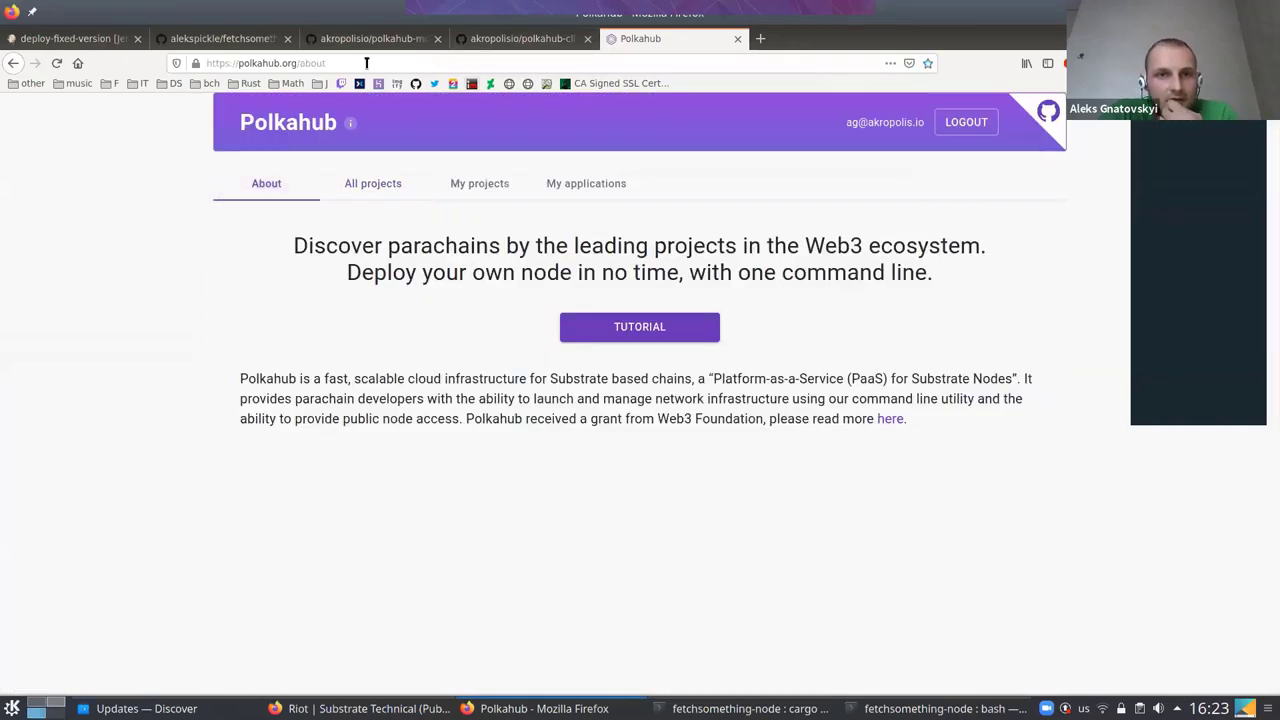
left_click(612, 335)
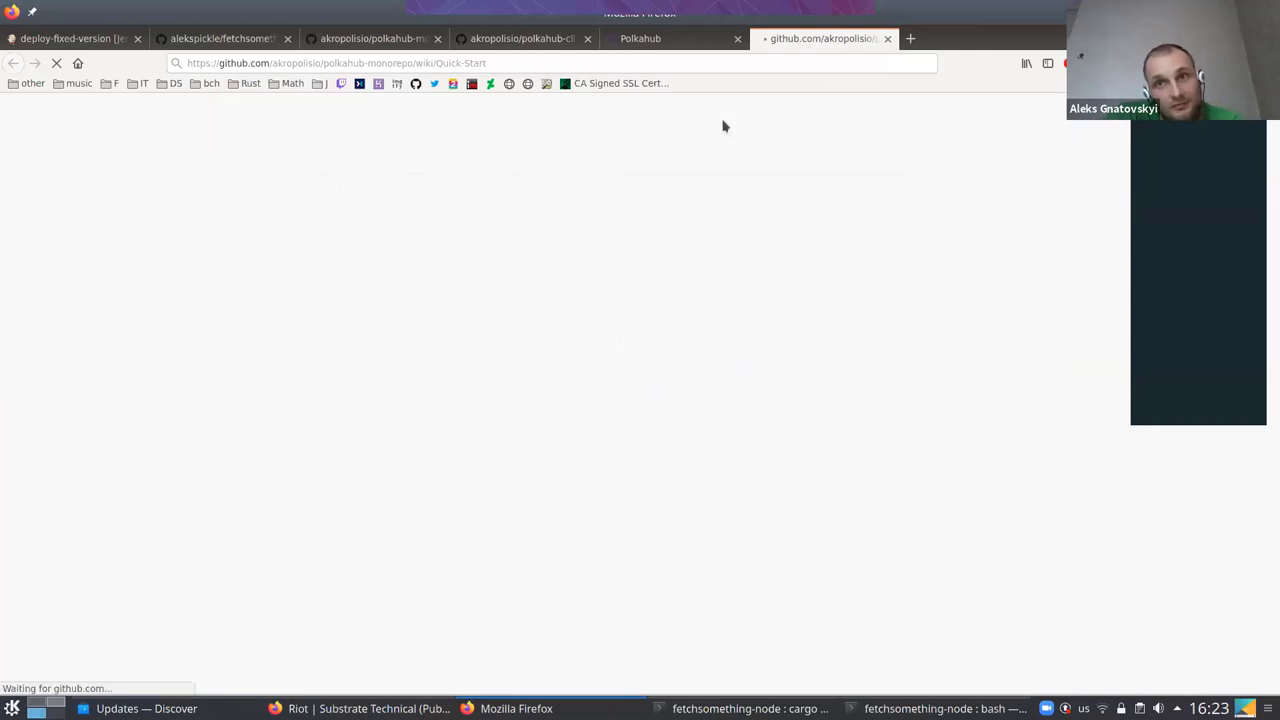
left_click(887, 39)
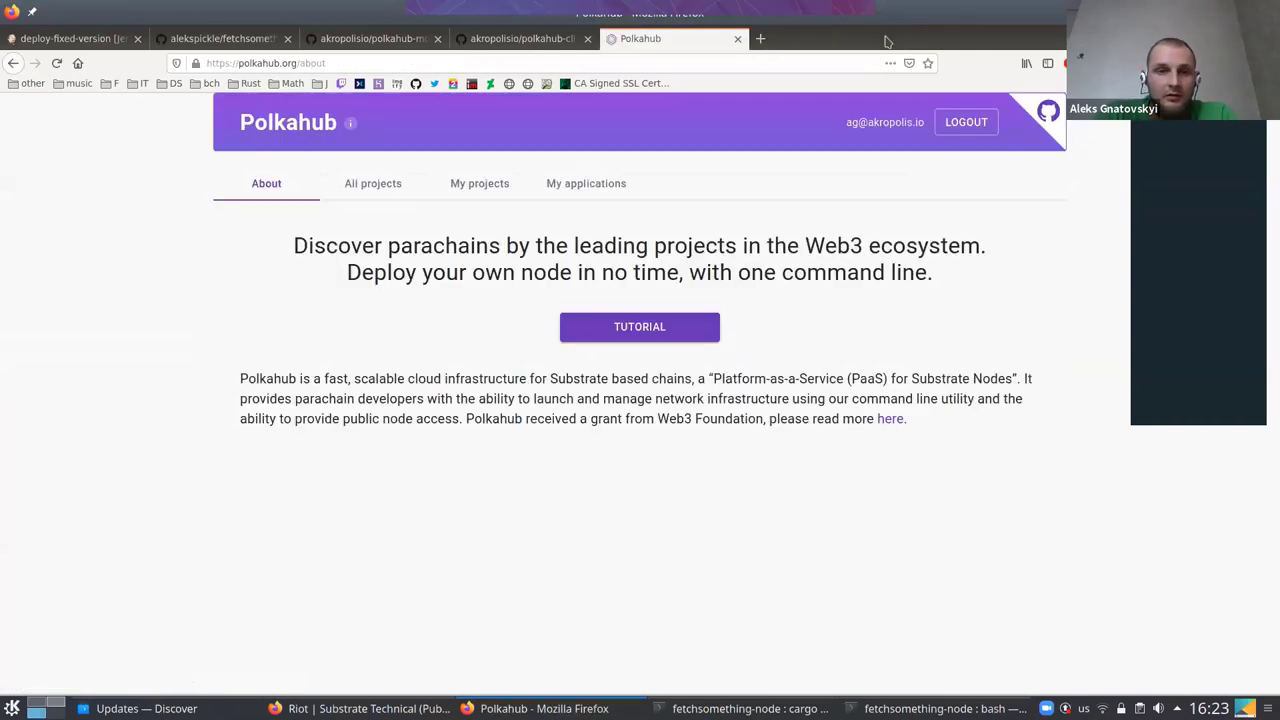
Highlight the polkahub push output in the terminal, then switch to the Riot chat
key("super+d")
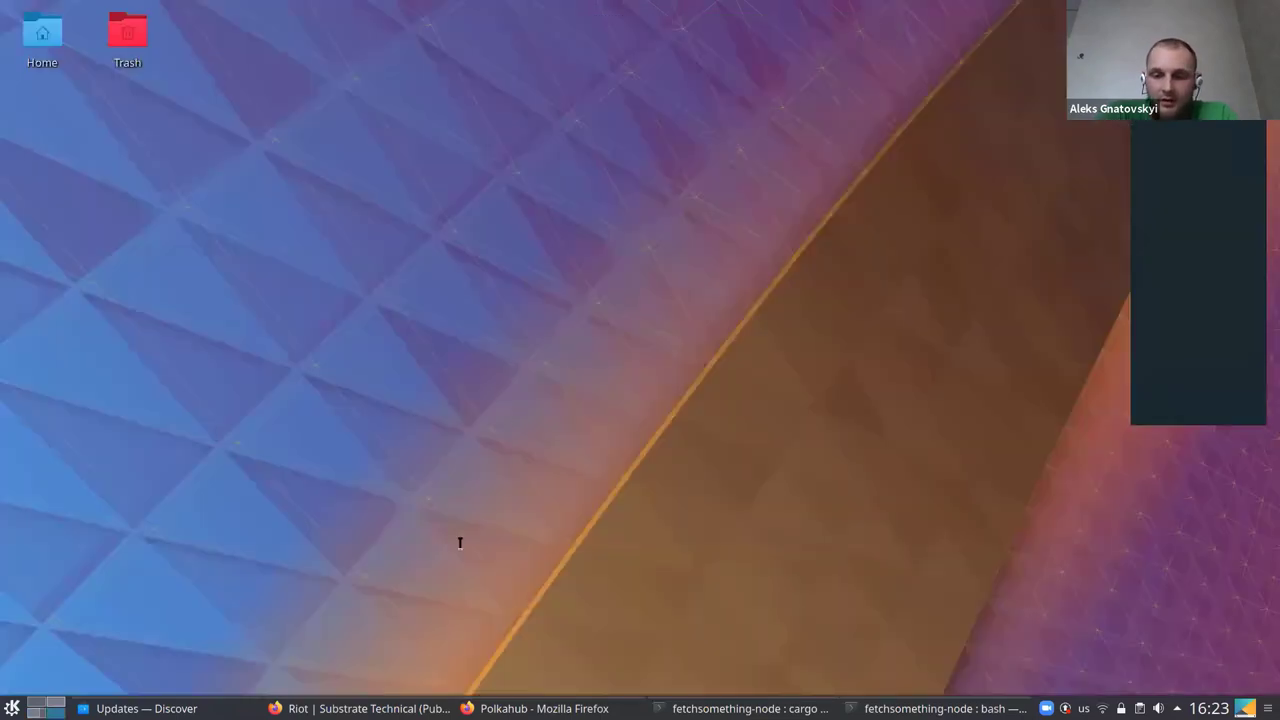
key("alt+Tab")
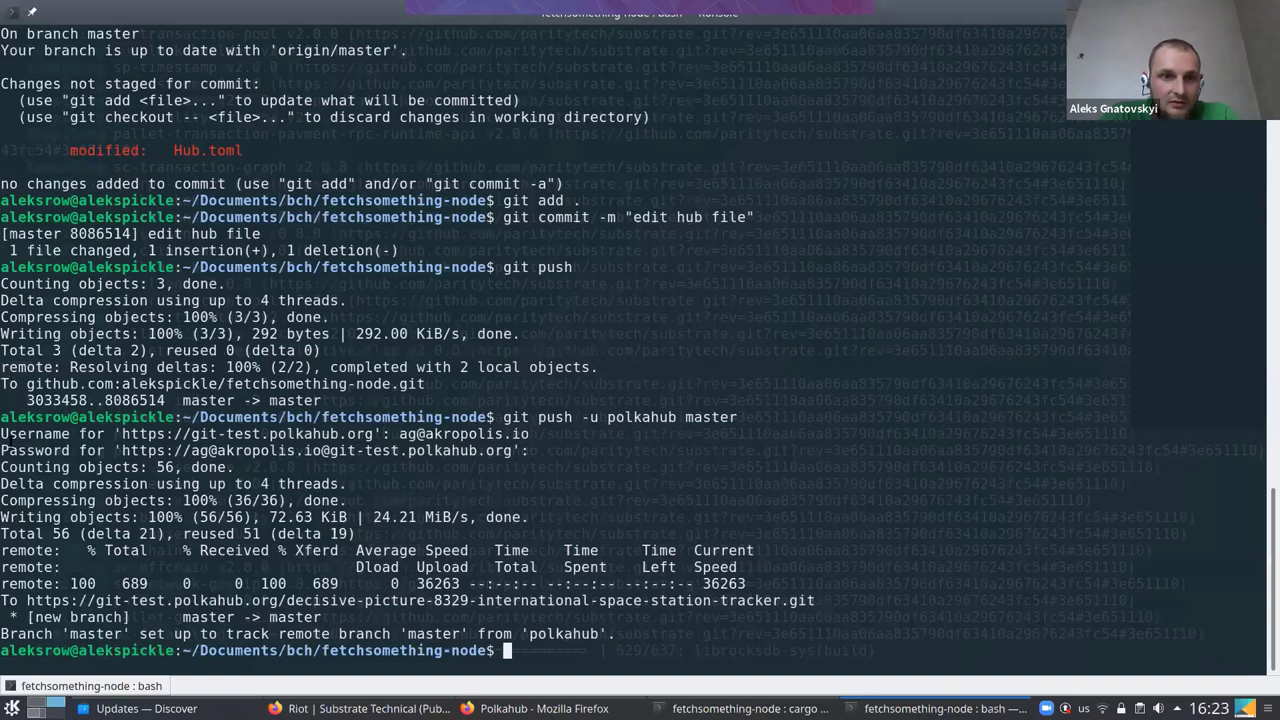
left_click_drag(617, 634, 10, 436)
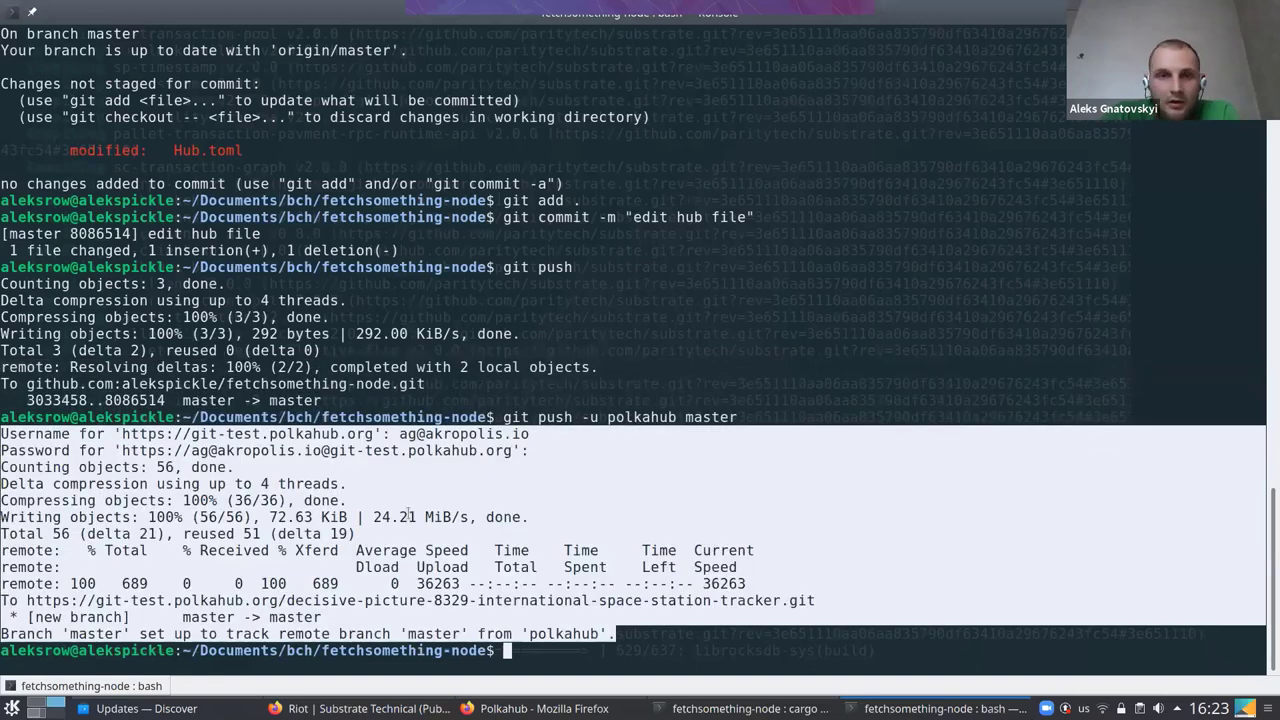
key("alt+Tab")
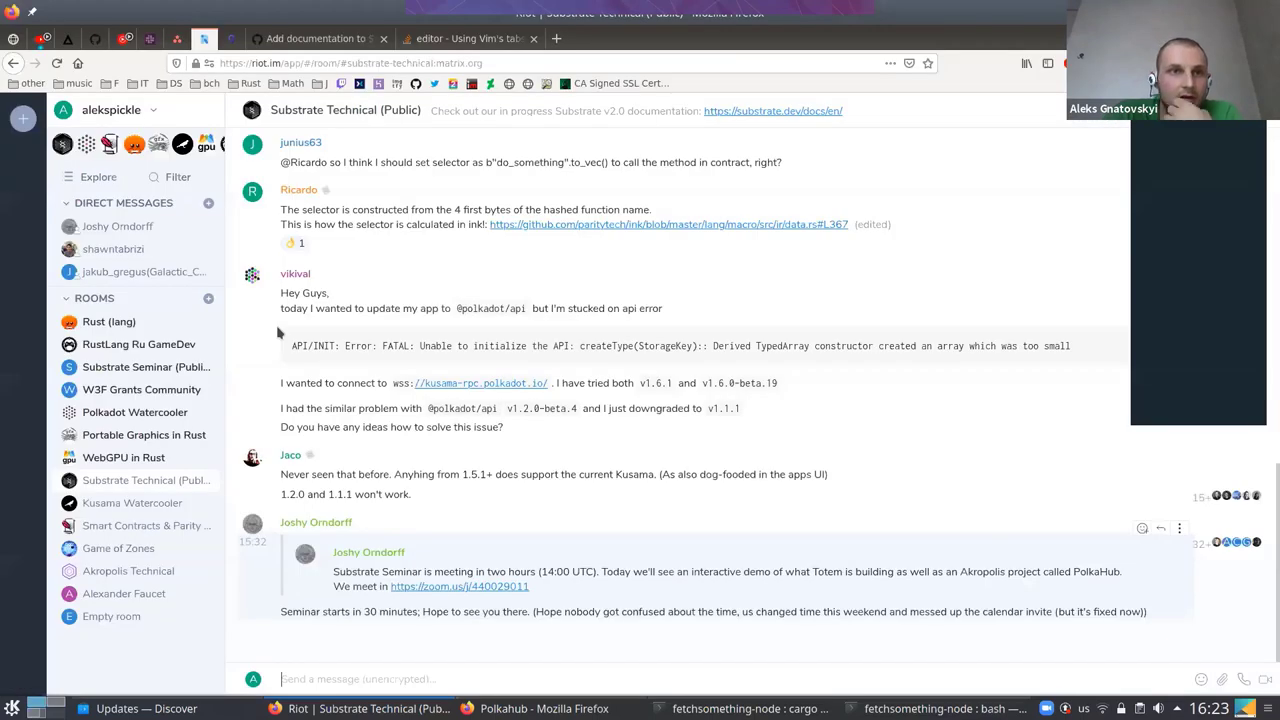
Reload Jenkins' deploy-fixed-version page, snap it aside, and drop down the project terminal
key("alt+Tab")
key("ctrl+Tab")
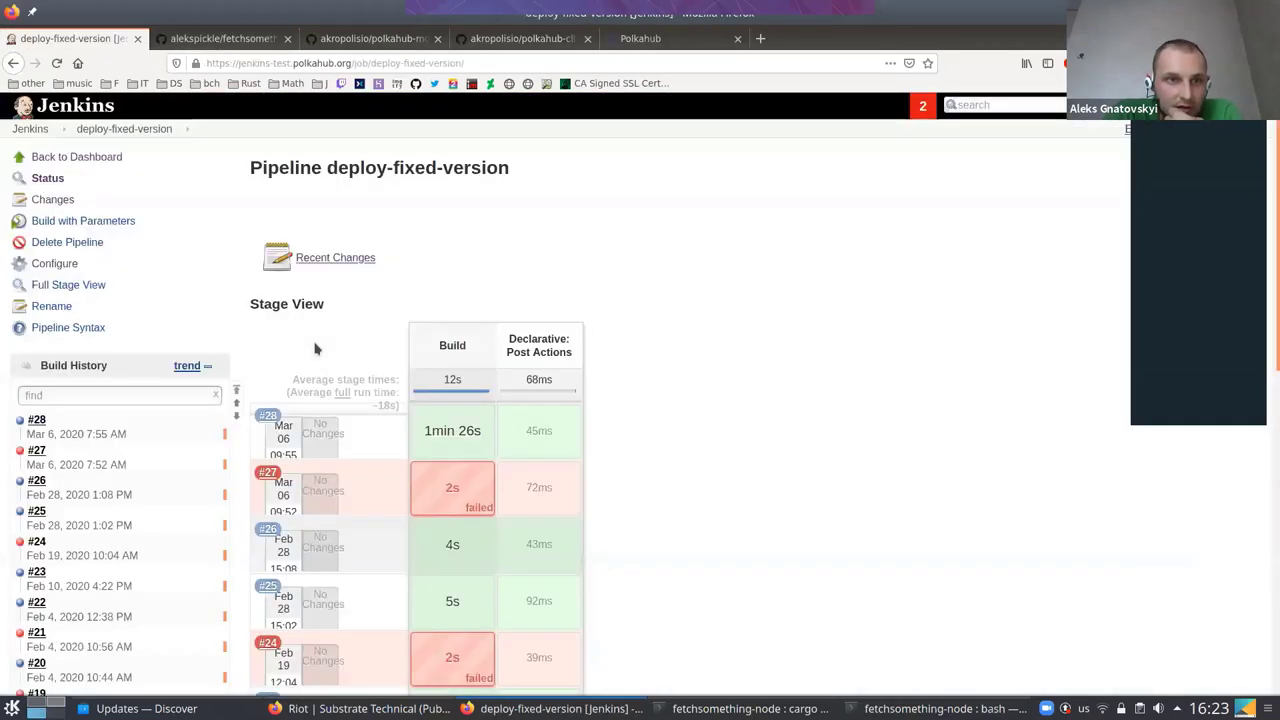
left_click(57, 63)
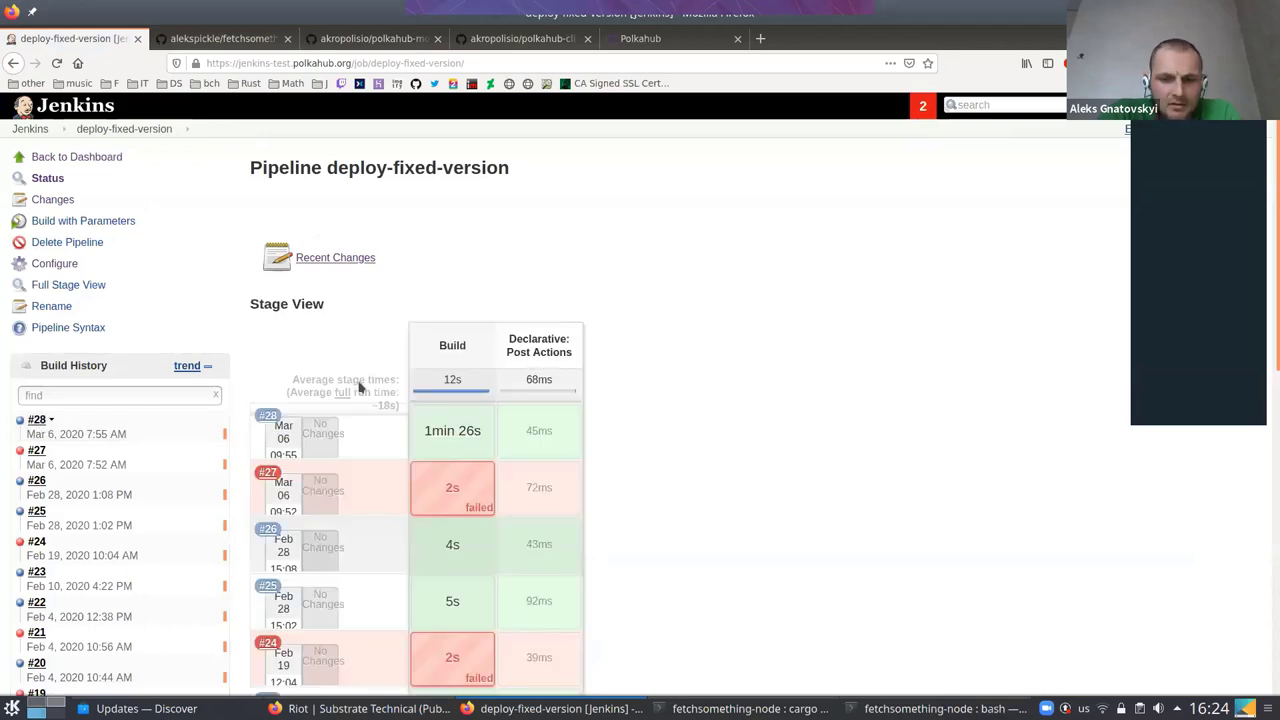
key("super+shift+Left")
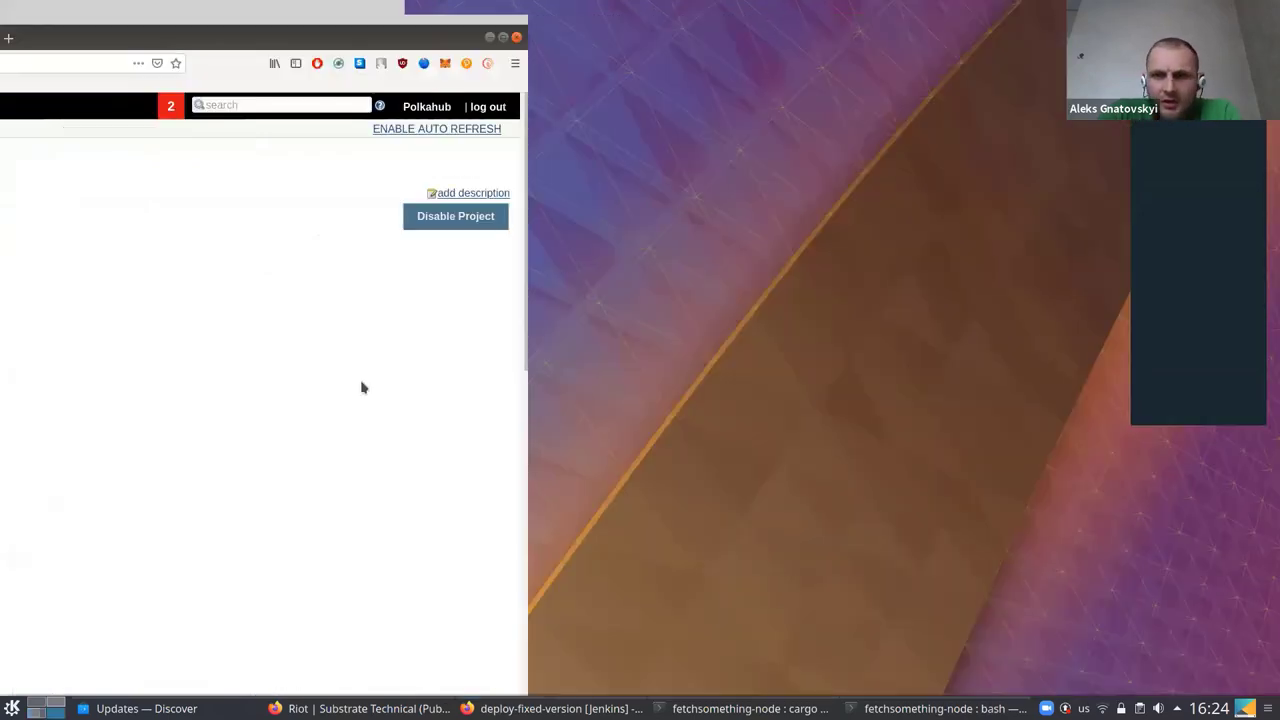
key("F12")
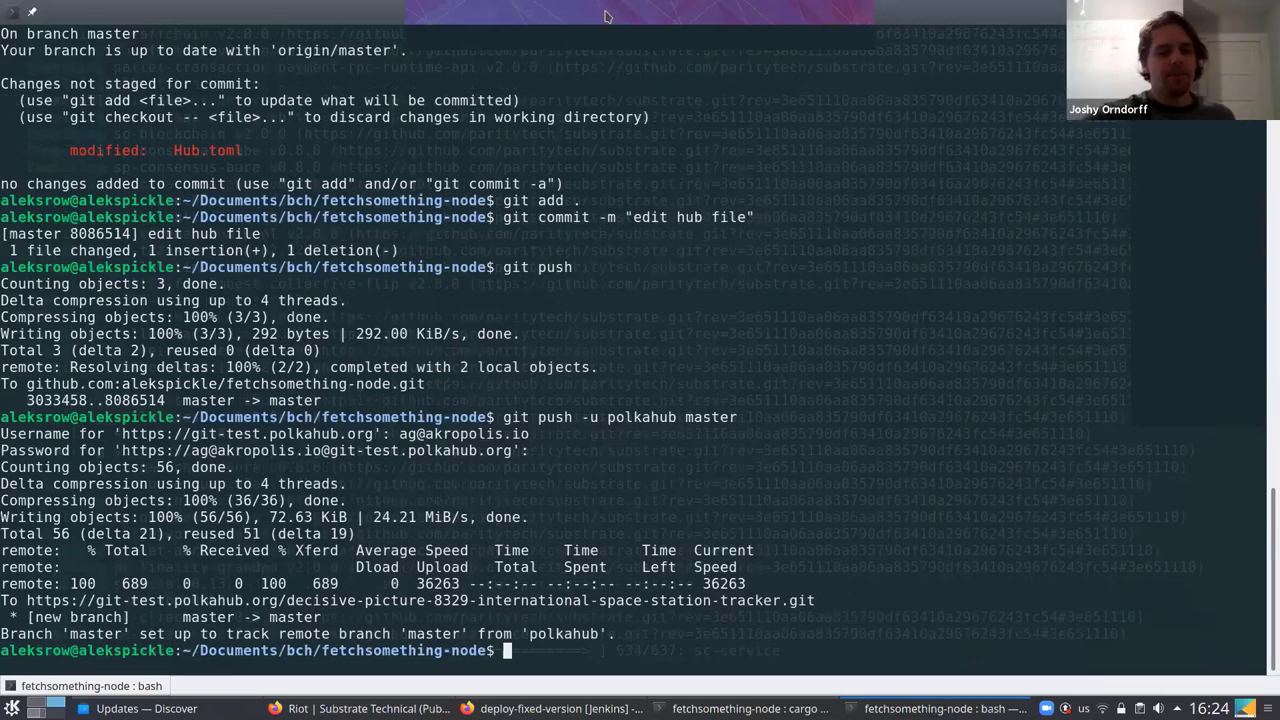
Open Jenkins build #28, go back to the pipeline overview, then bring up the terminal
key("alt+Tab")
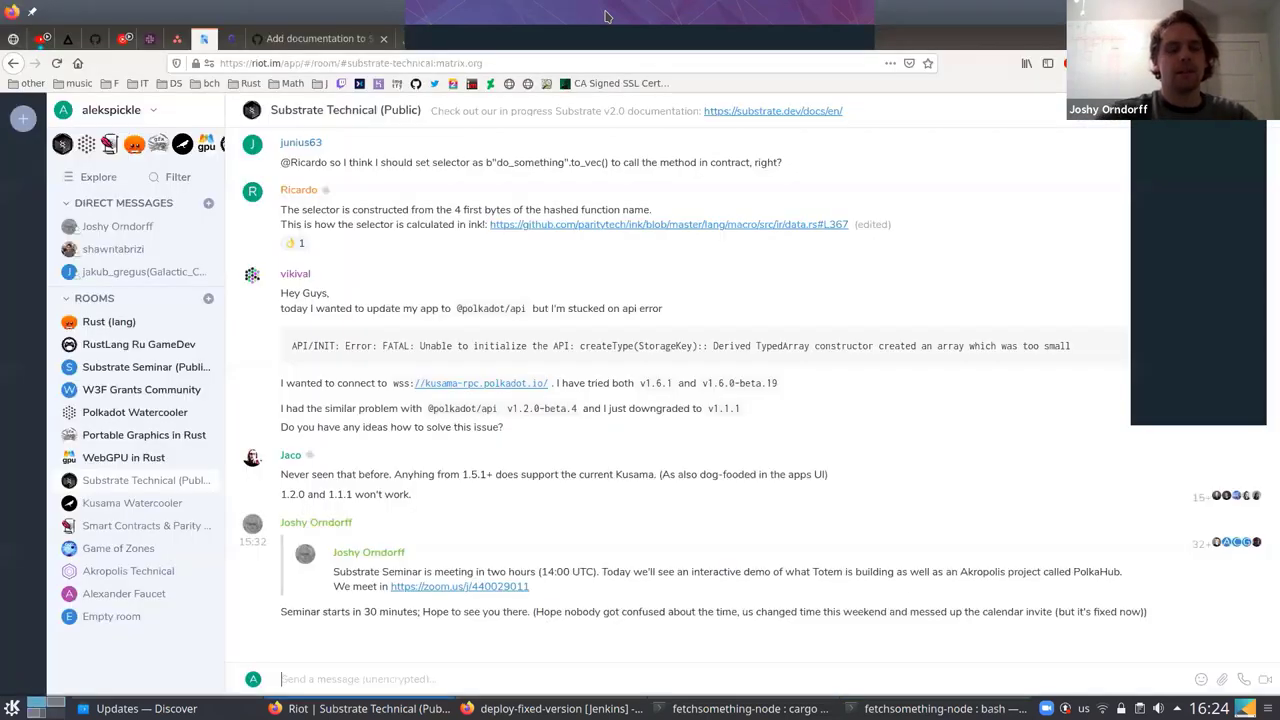
key("alt+Tab")
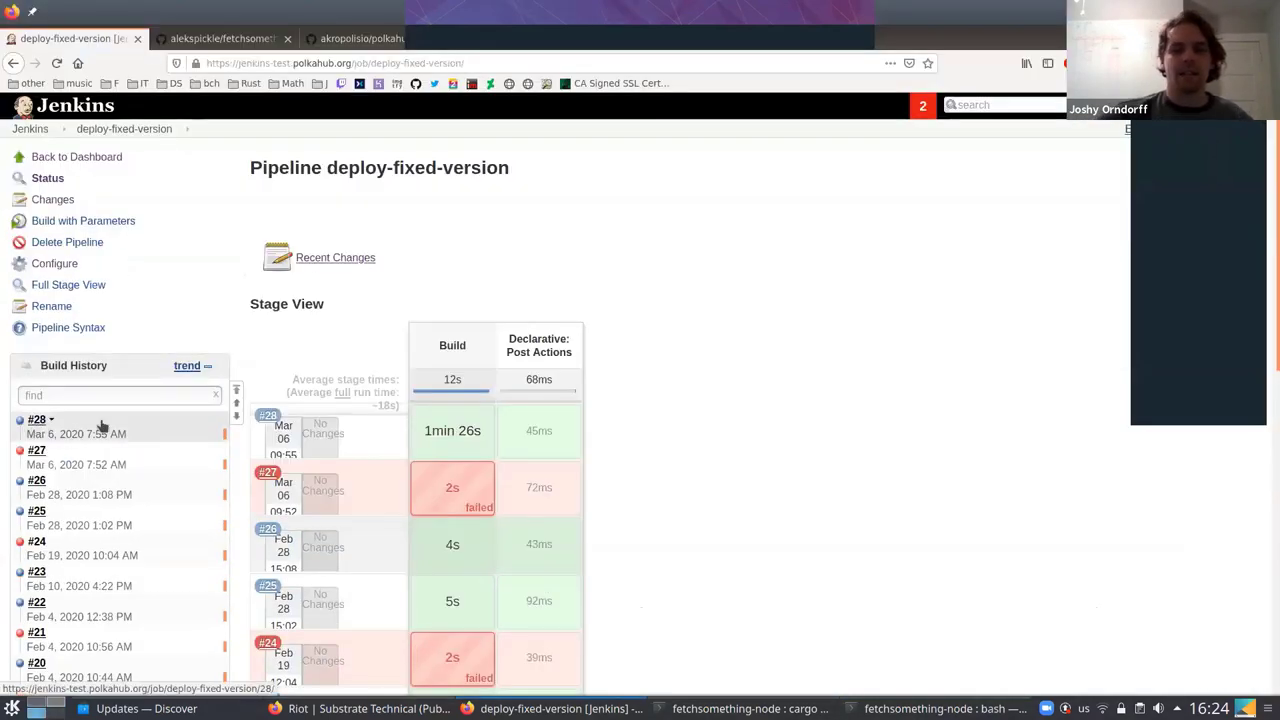
left_click(92, 419)
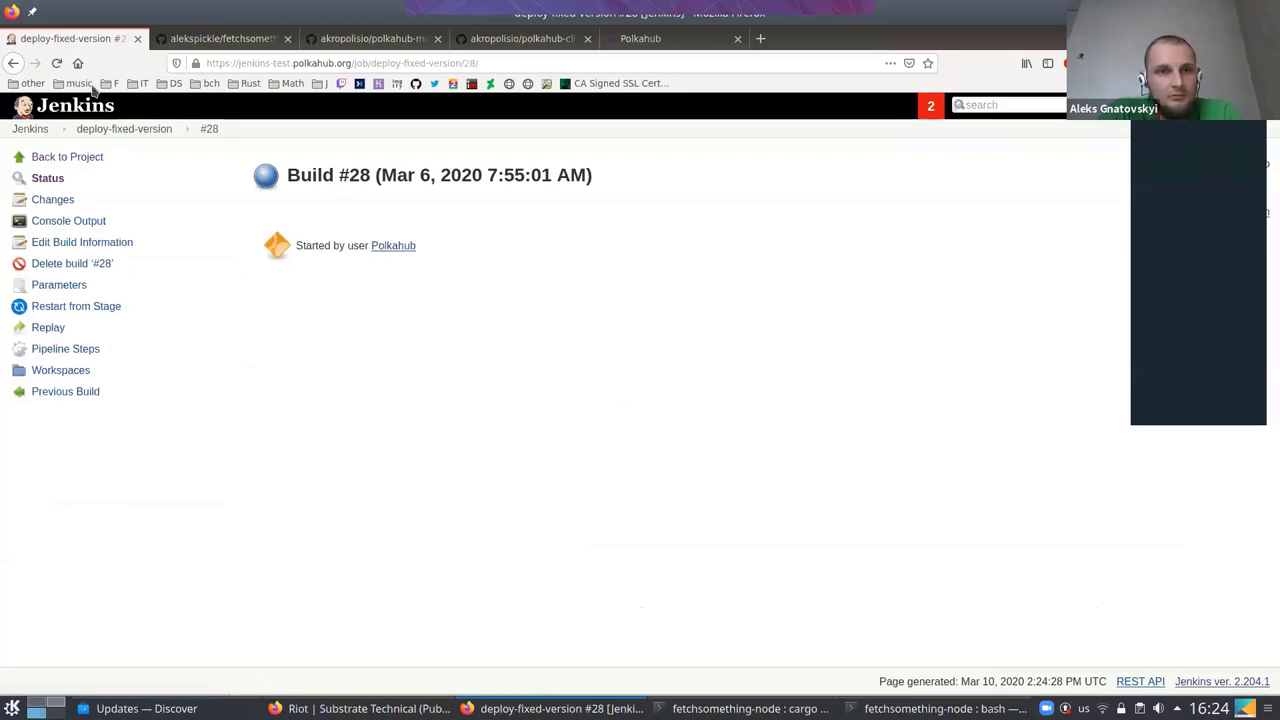
left_click(67, 157)
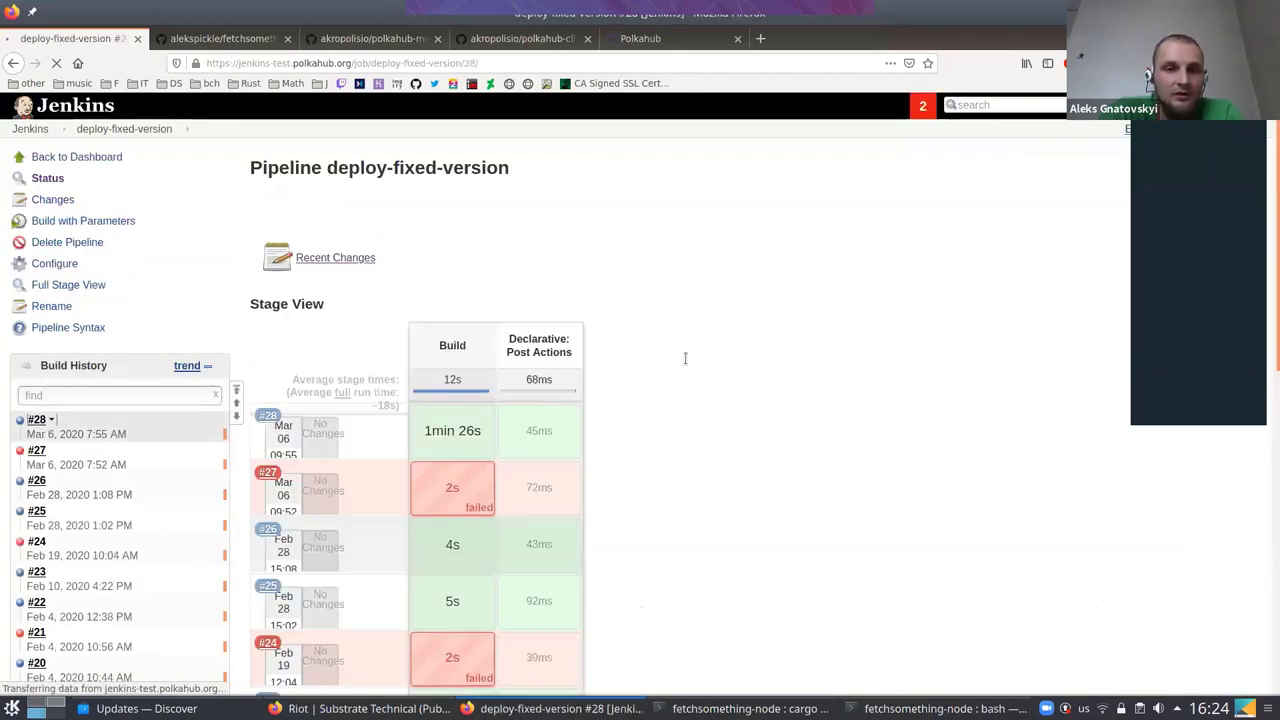
key("alt+Tab")
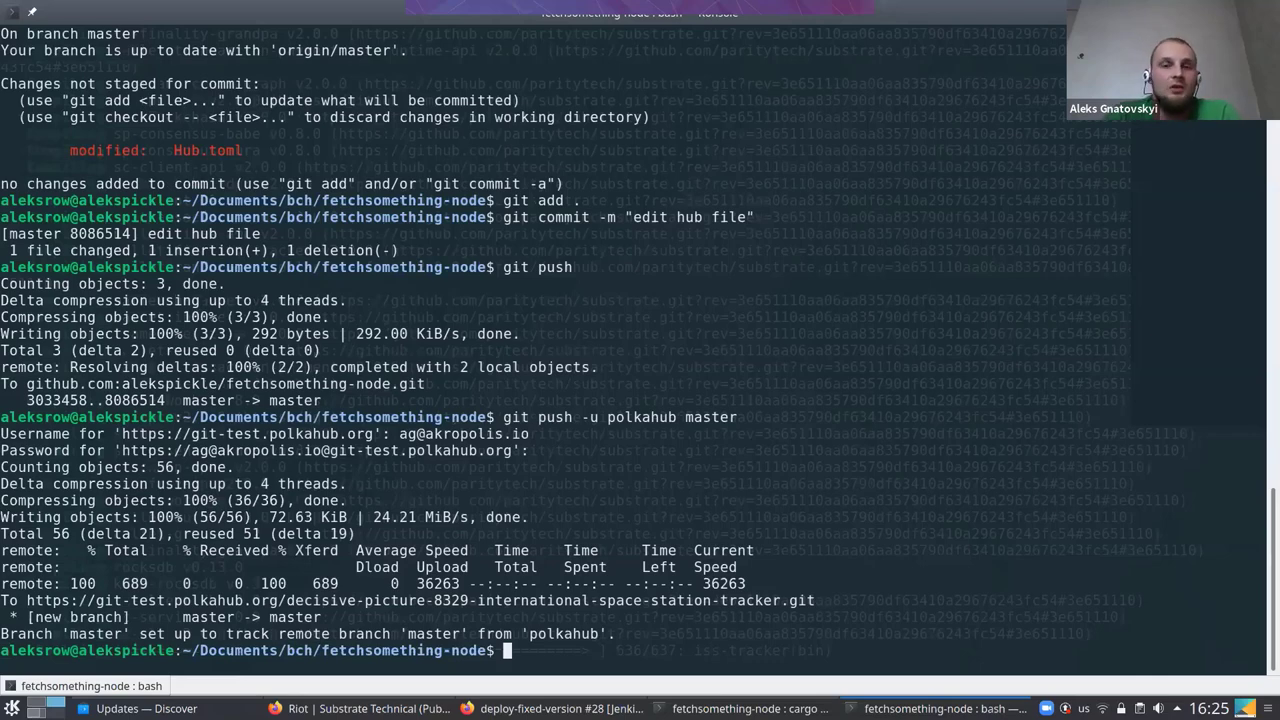
Cycle past Riot to the Jenkins Build #28 page, then back to the fetchsomething-node terminal
key("alt+Tab")
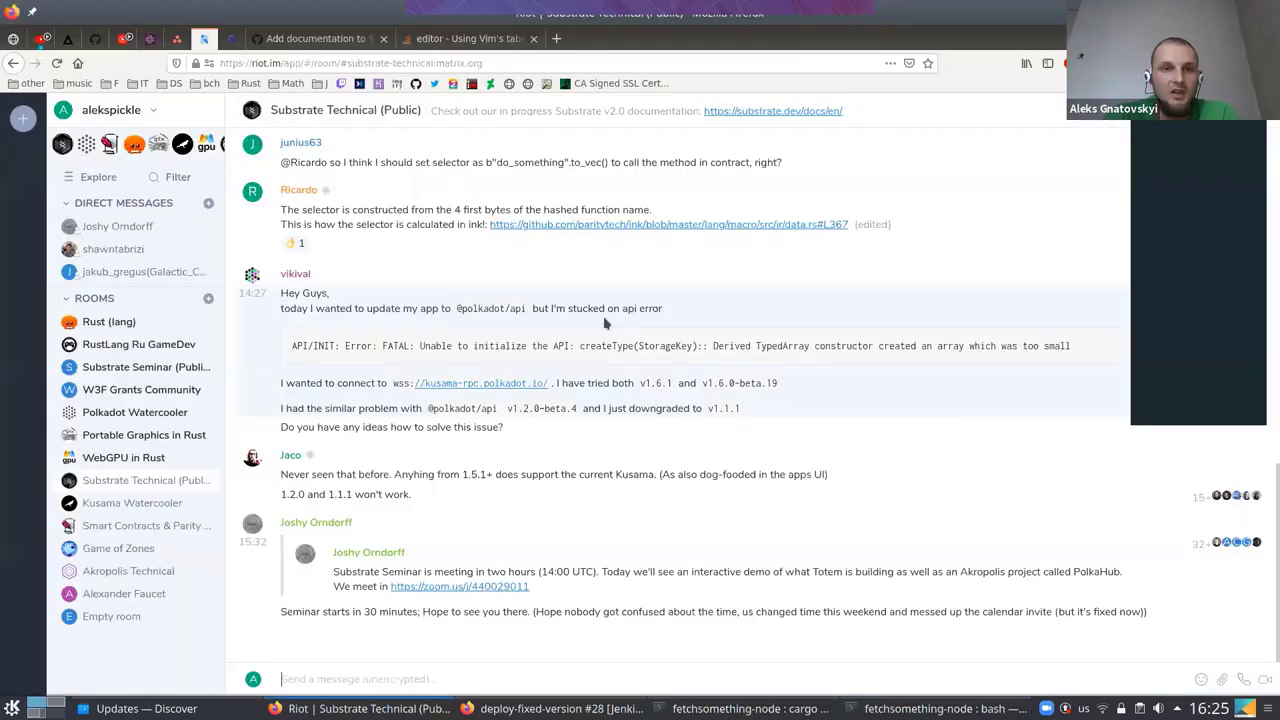
key("alt+Tab")
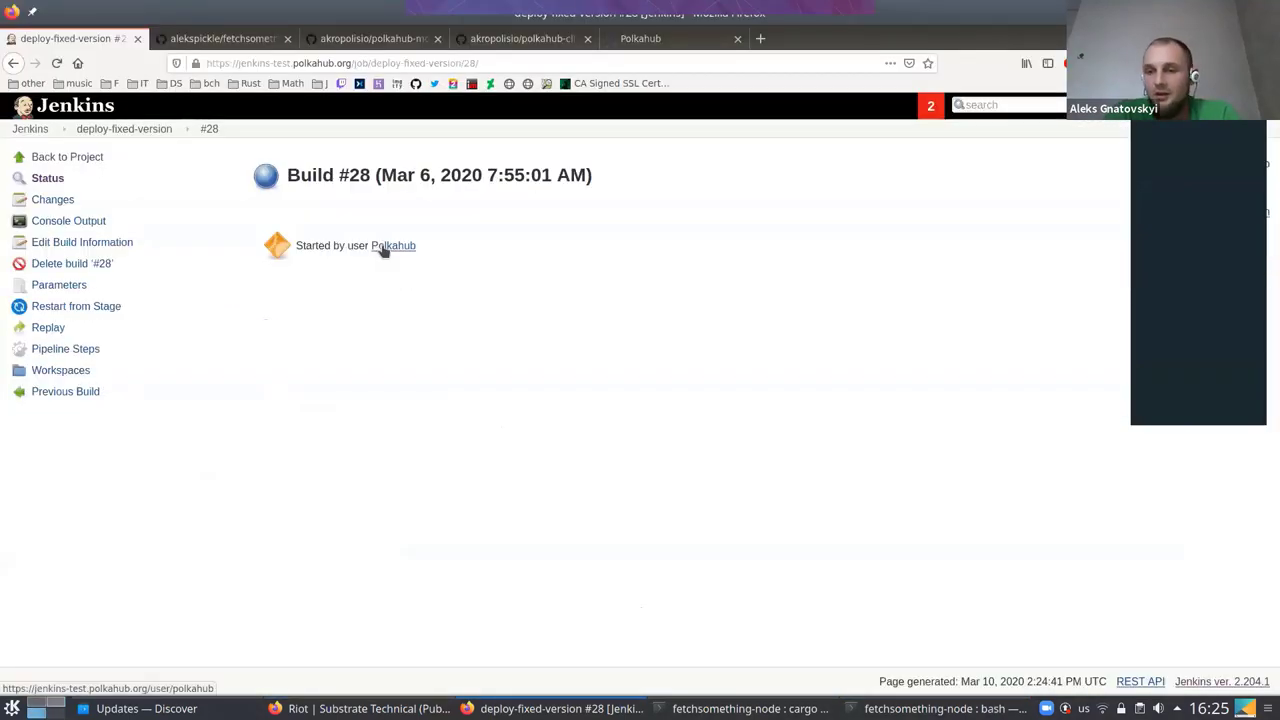
key("alt+Tab")
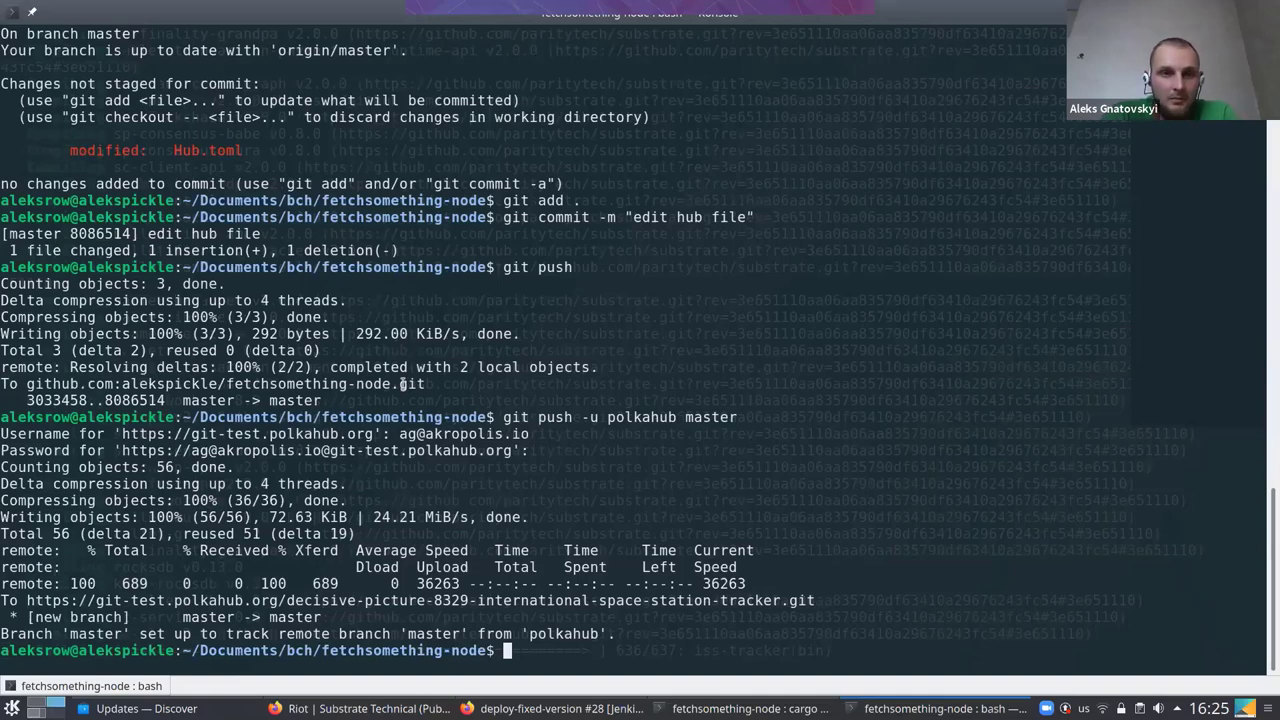
scroll(629, 300, "up", 12)
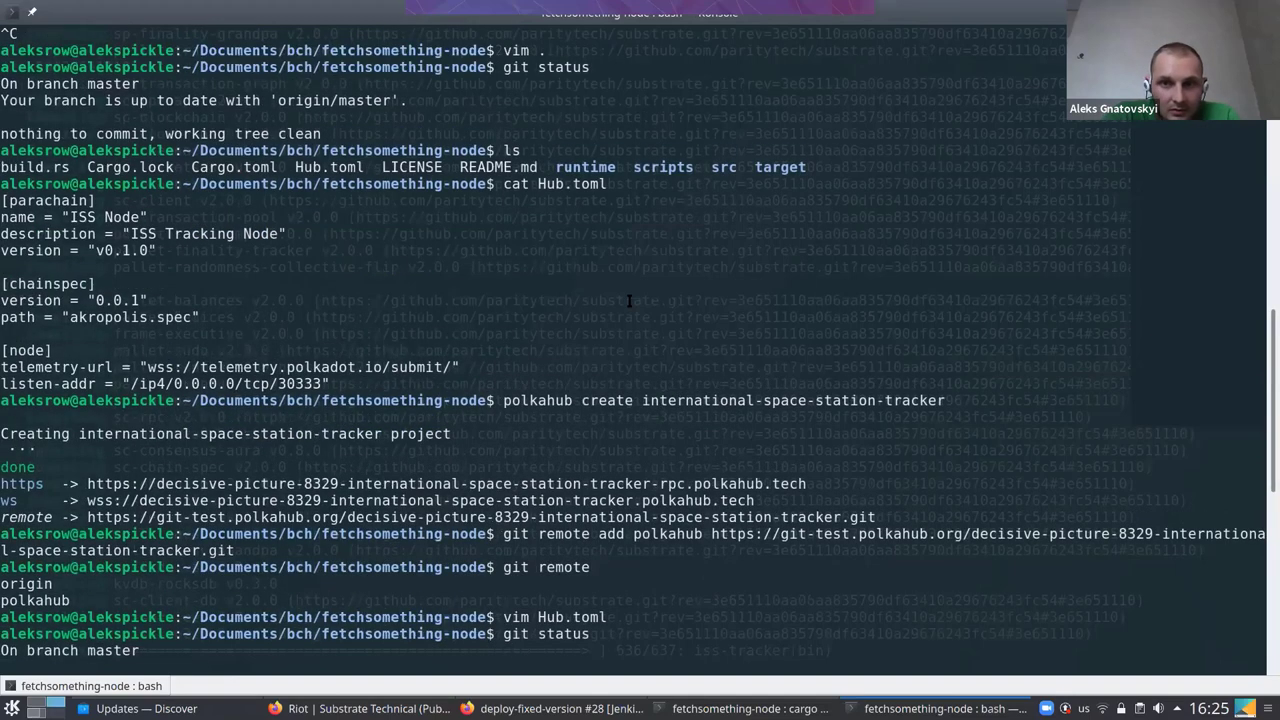
scroll(803, 257, "down", 4)
left_click_drag(810, 262, 810, 283)
left_click_drag(497, 301, 806, 284)
left_click(82, 286)
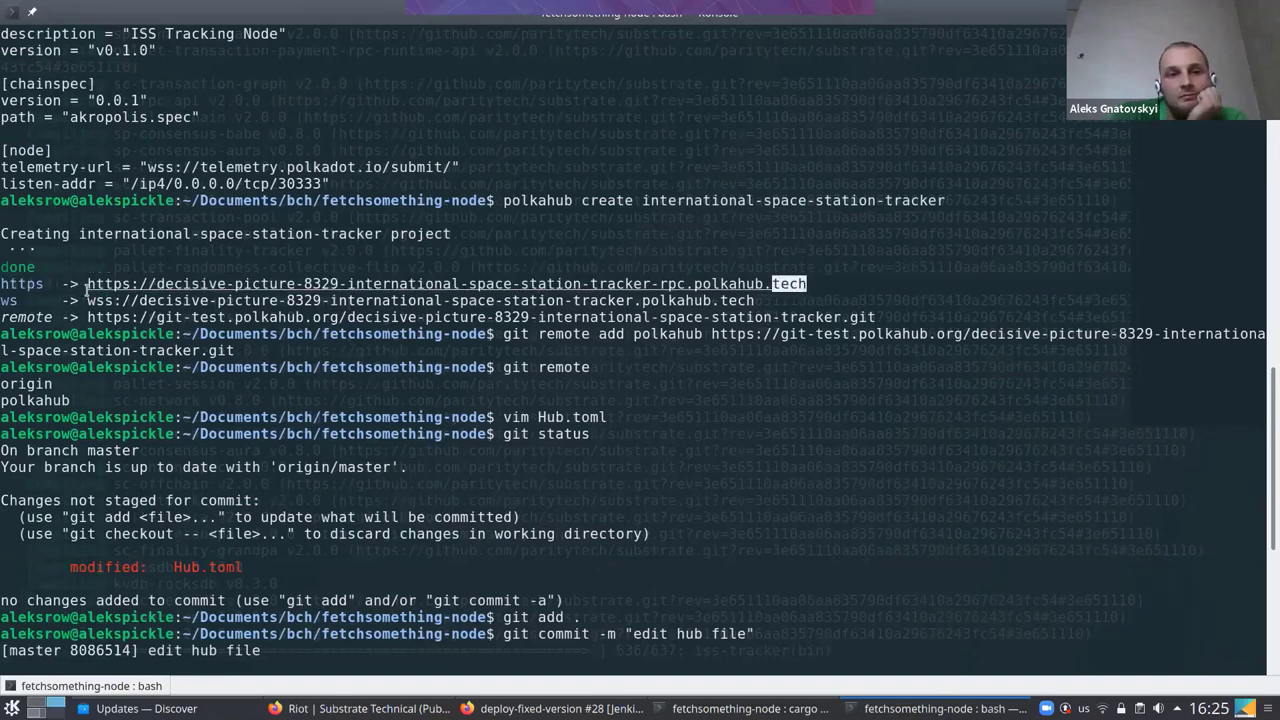
double_click(88, 286)
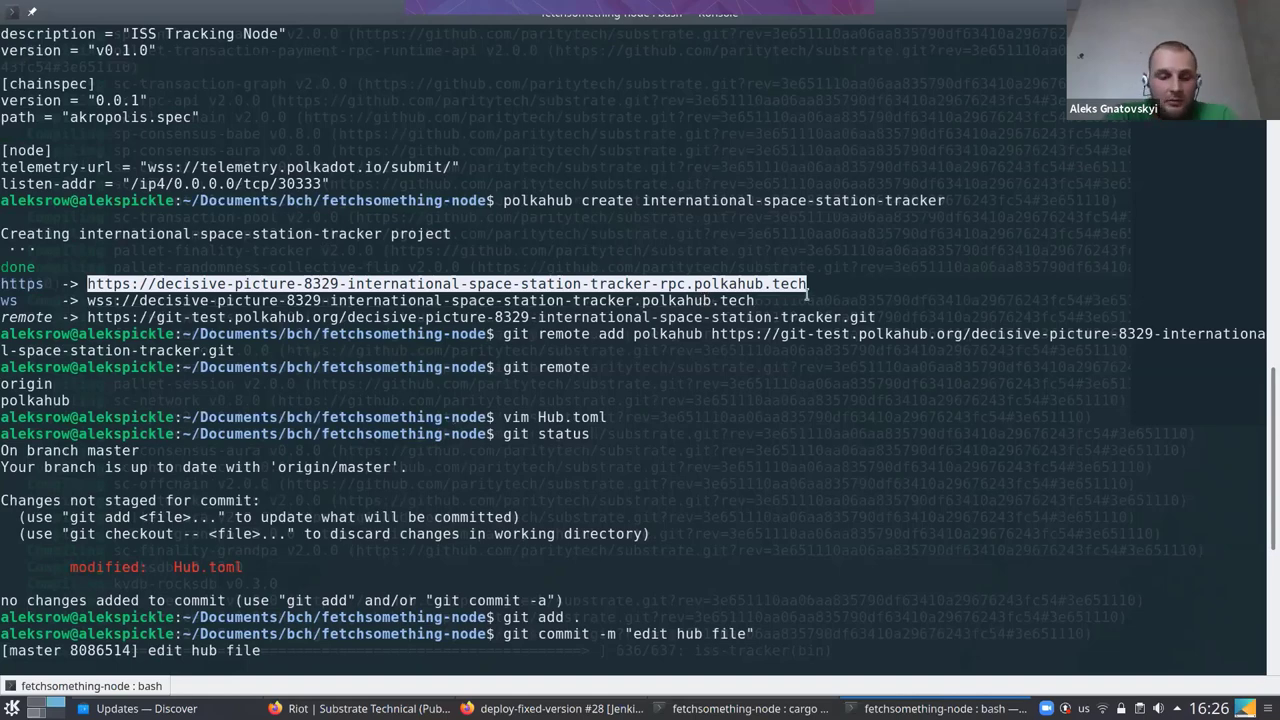
left_click_drag(492, 283, 760, 300)
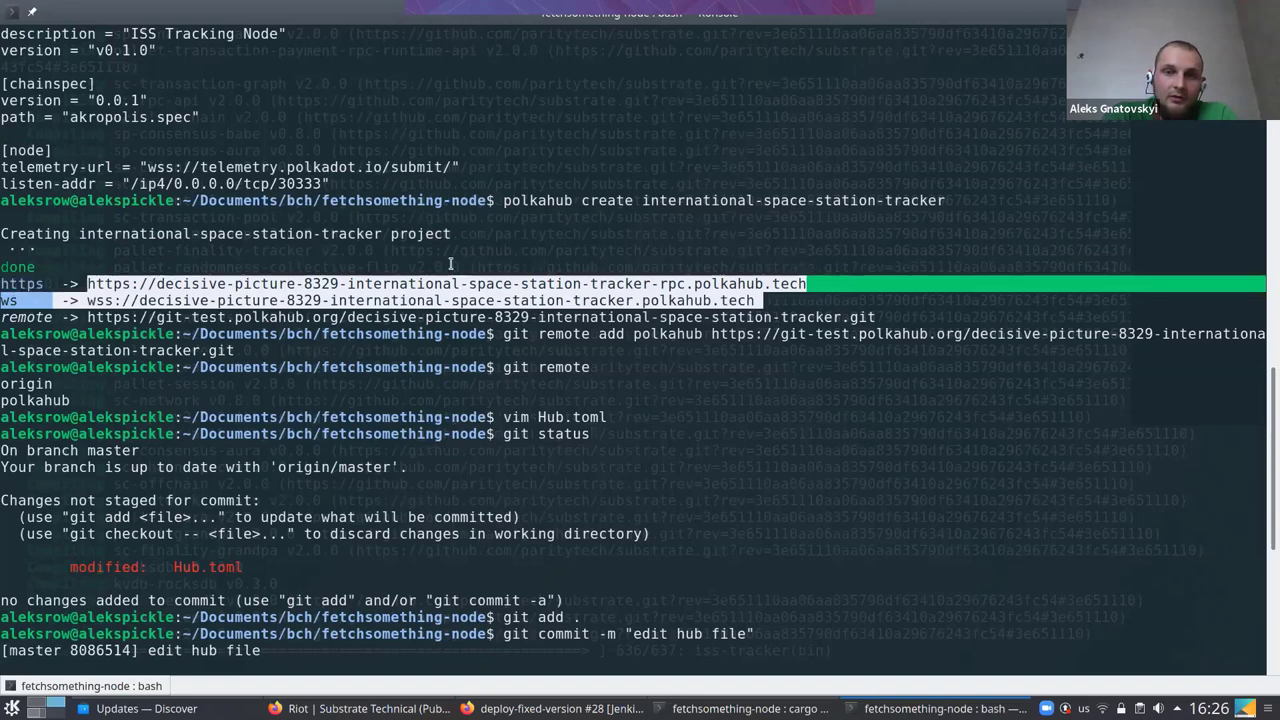
double_click(544, 281)
left_click(544, 283)
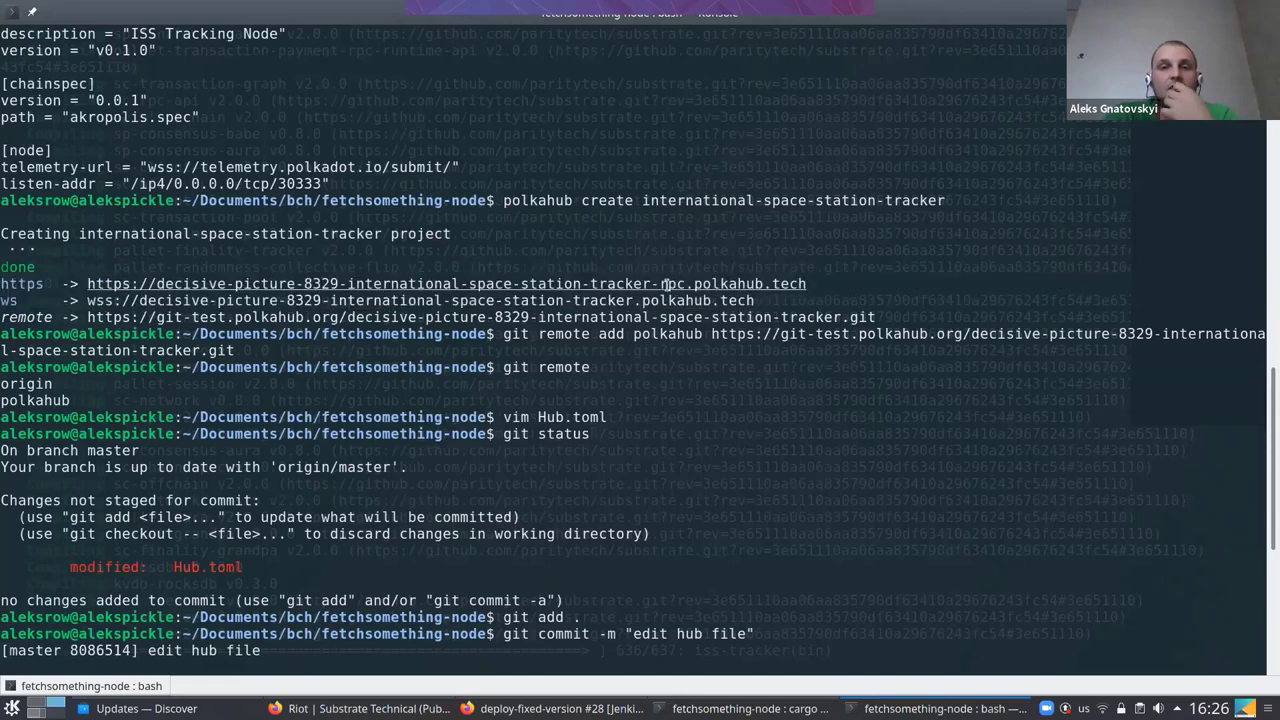
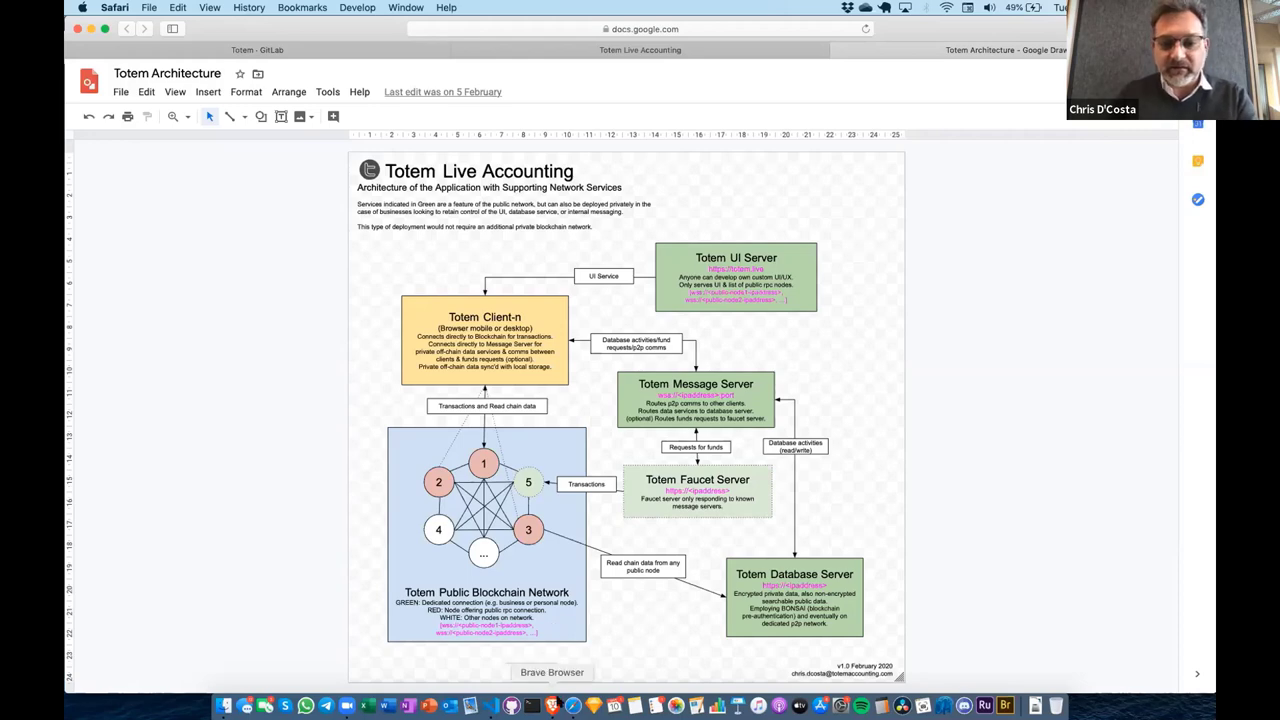
Leave the diagram for the Telemetry node table of Totem Meccano CanaryNet, then the Portal explorer
left_click(552, 706)
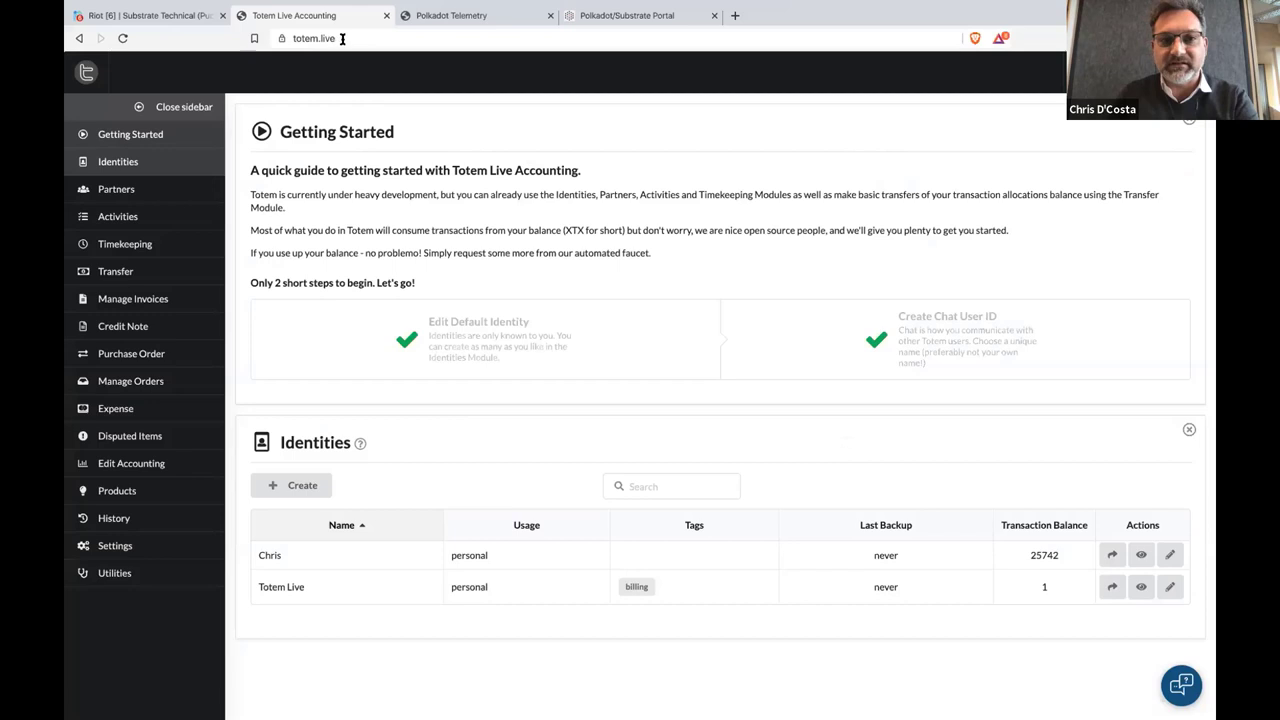
left_click(345, 39)
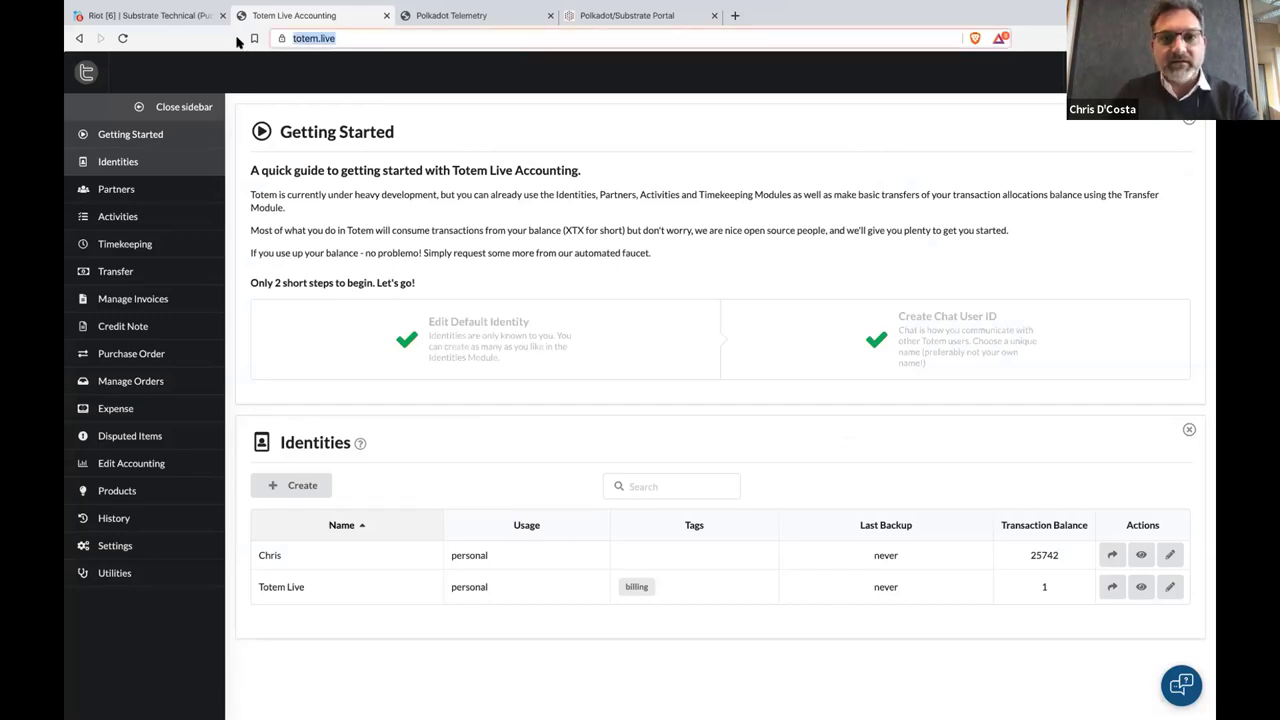
left_click(474, 12)
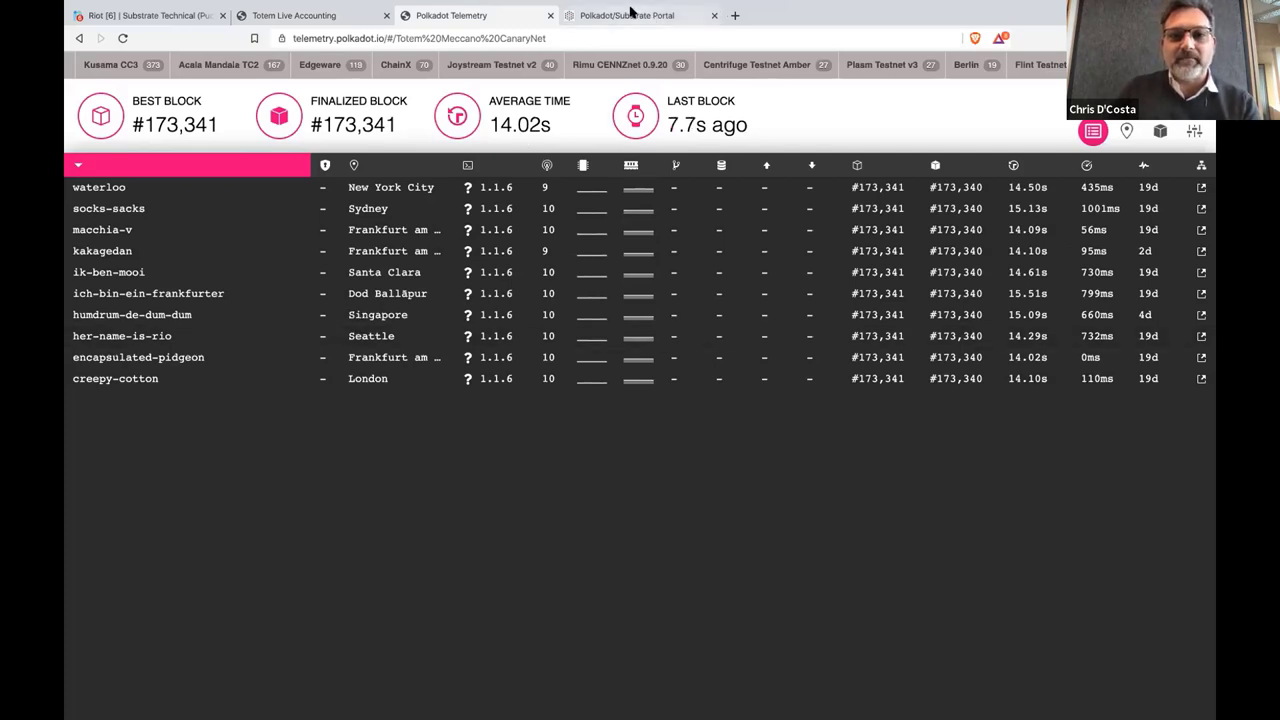
key("ctrl+Tab")
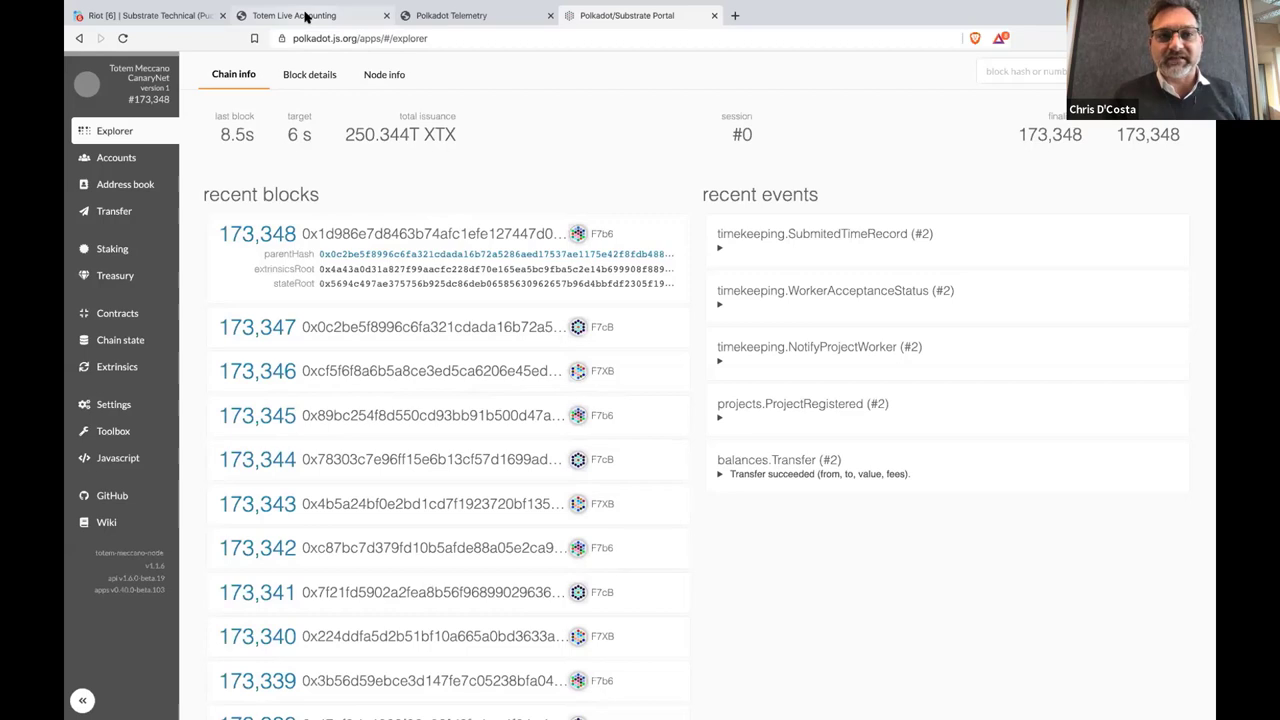
Return to the Totem Live Accounting page and close its Identities panel
left_click(306, 16)
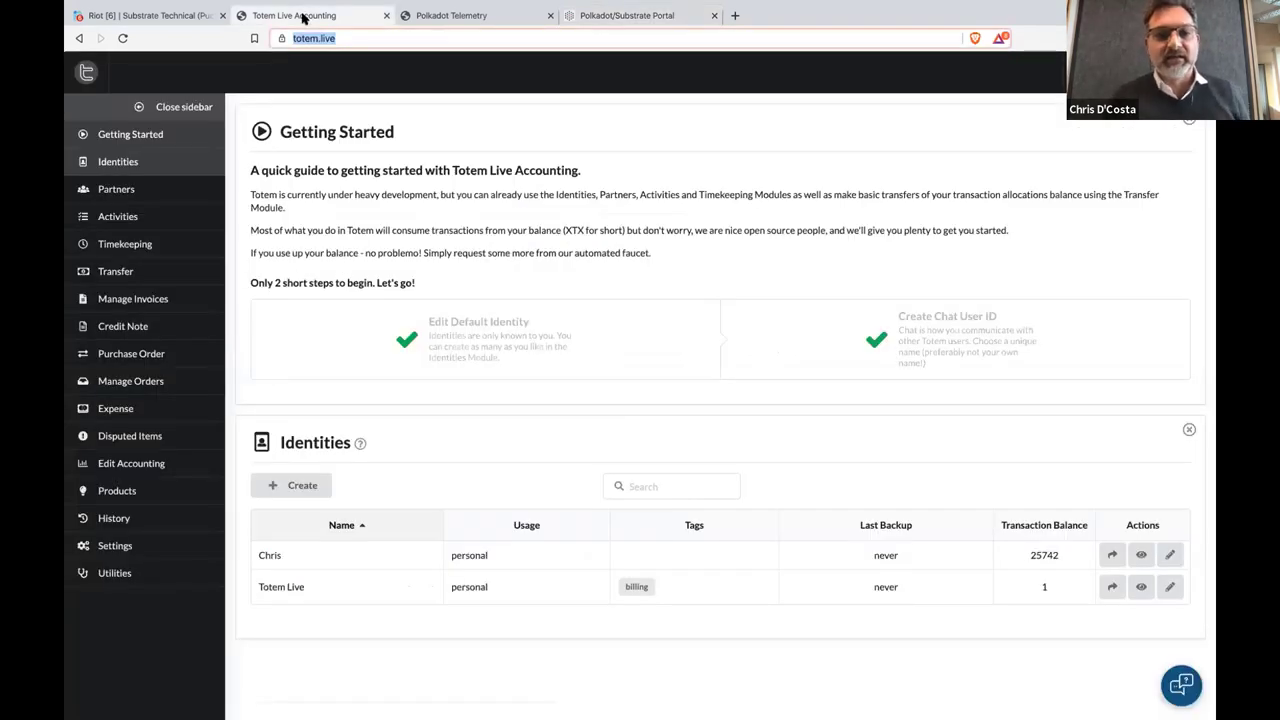
left_click(192, 174)
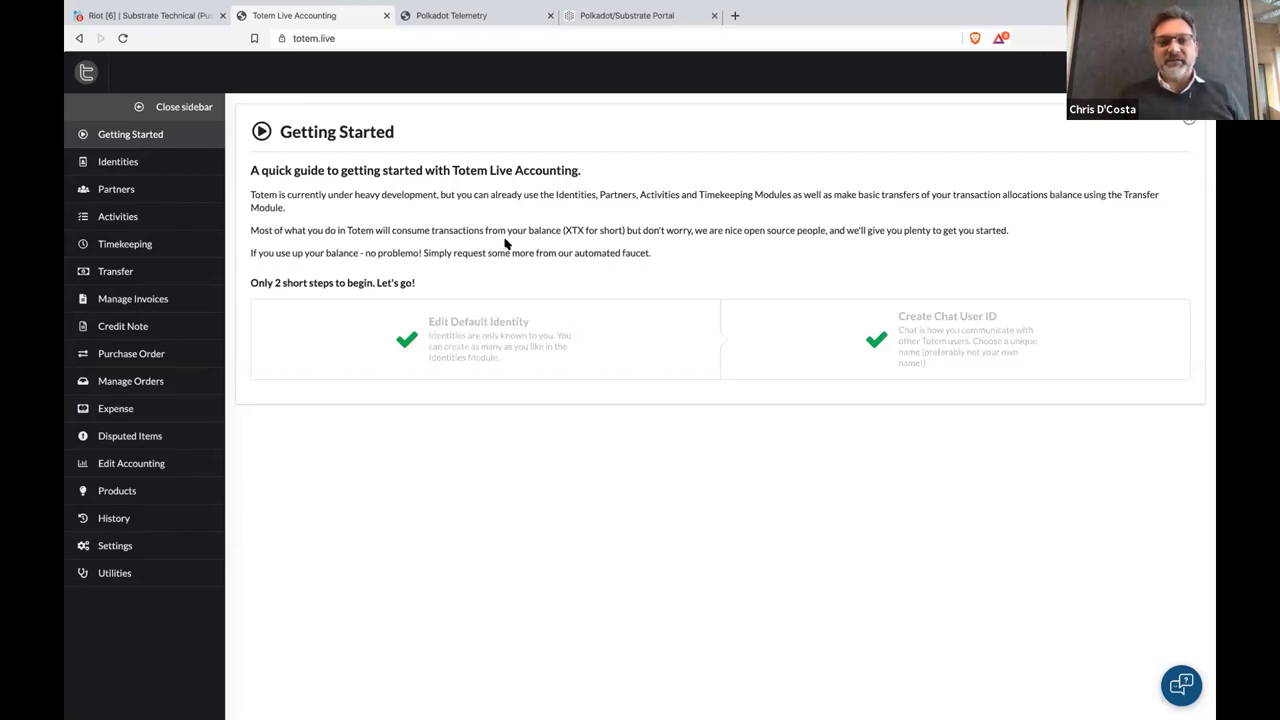
Highlight the Getting Started intro text while explaining it
left_click_drag(512, 194, 509, 188)
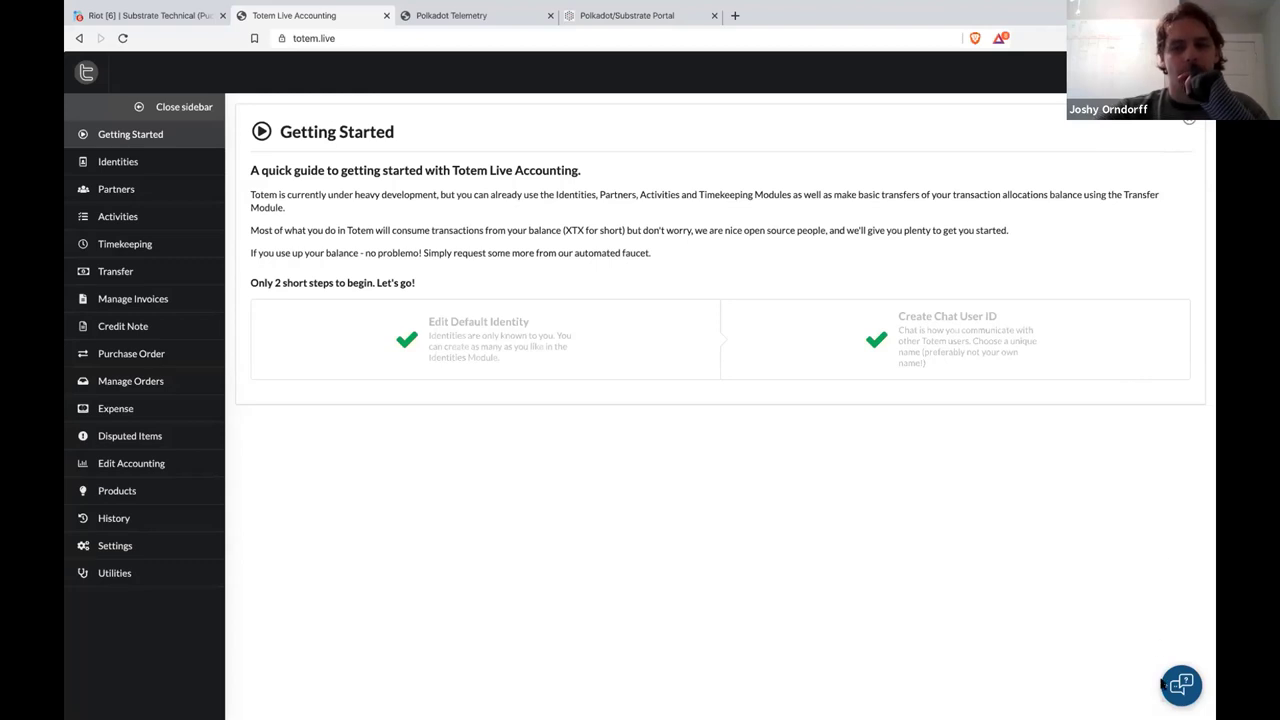
Post 'Hello' and a welcome message to a participant in the trollbox chat, then close it
left_click(1180, 686)
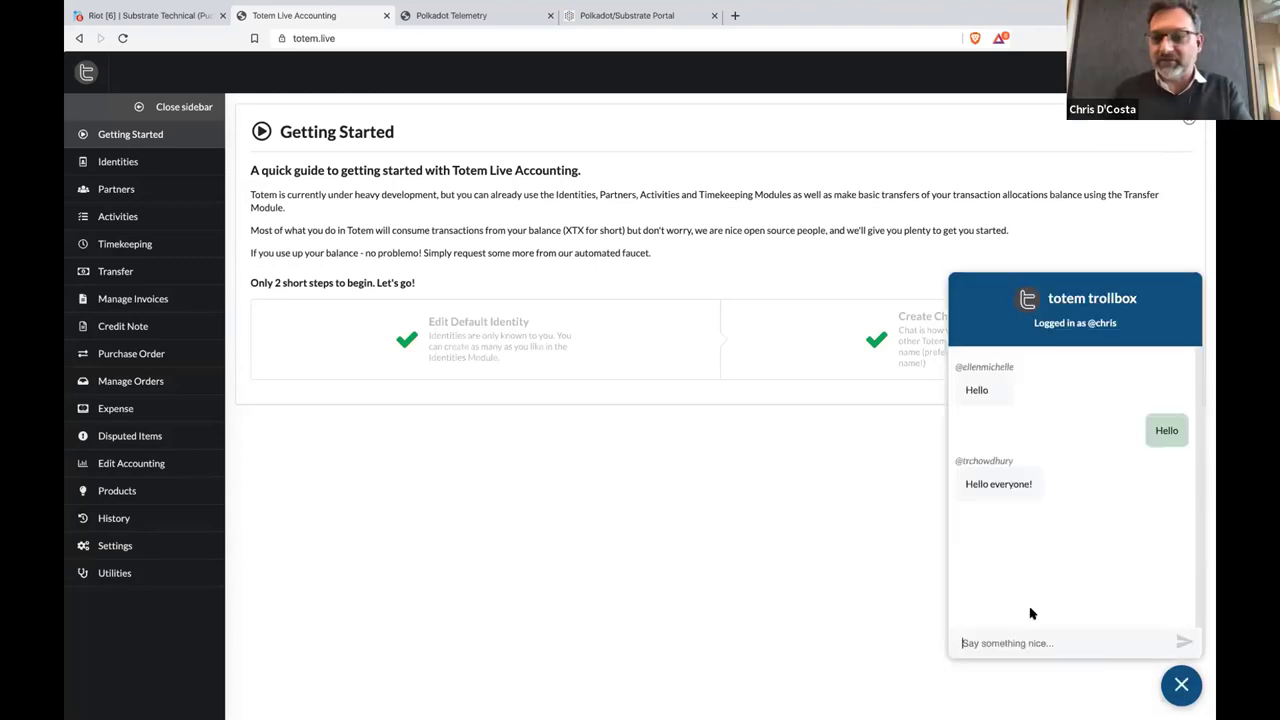
left_click(1028, 646)
type("Hello")
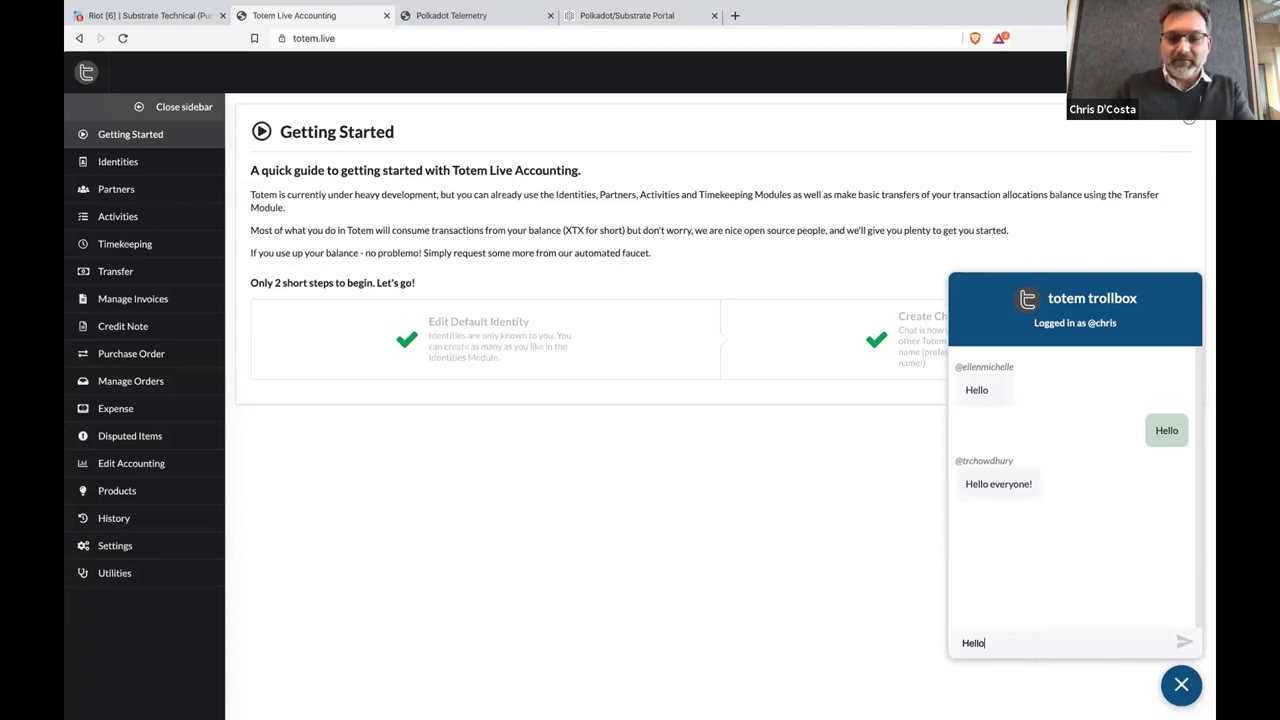
key("Return")
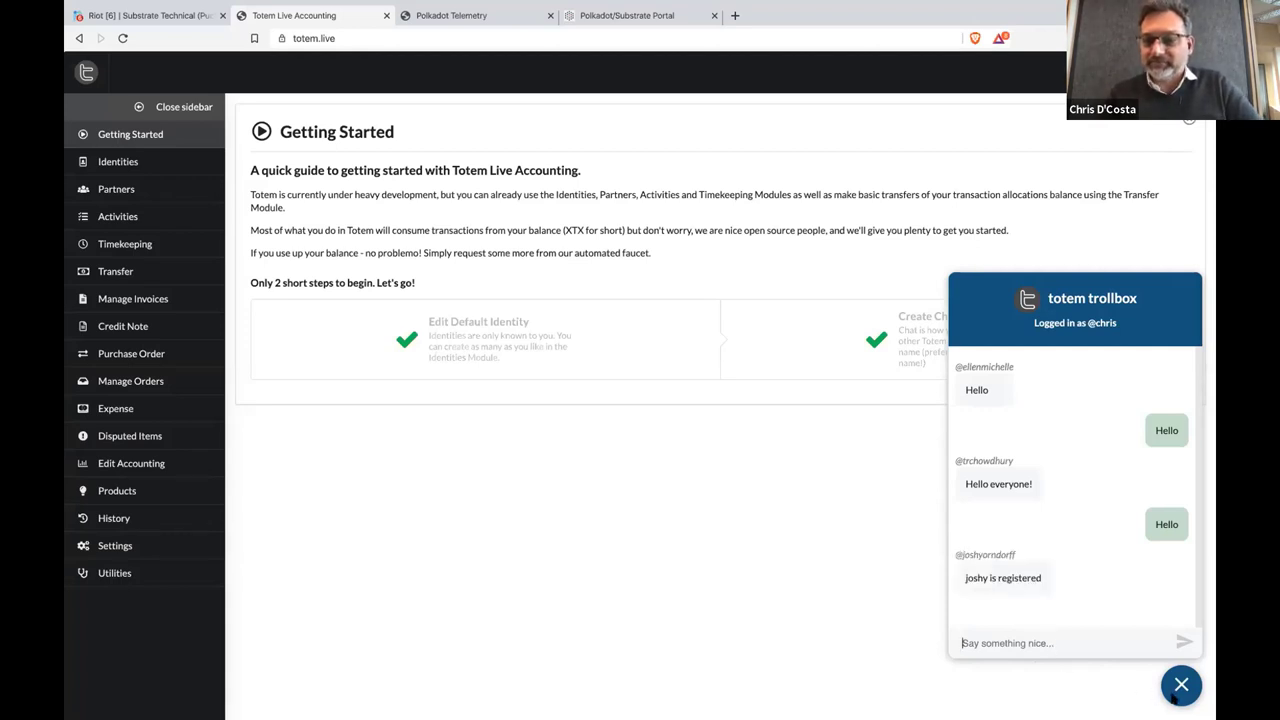
type("Welcome ")
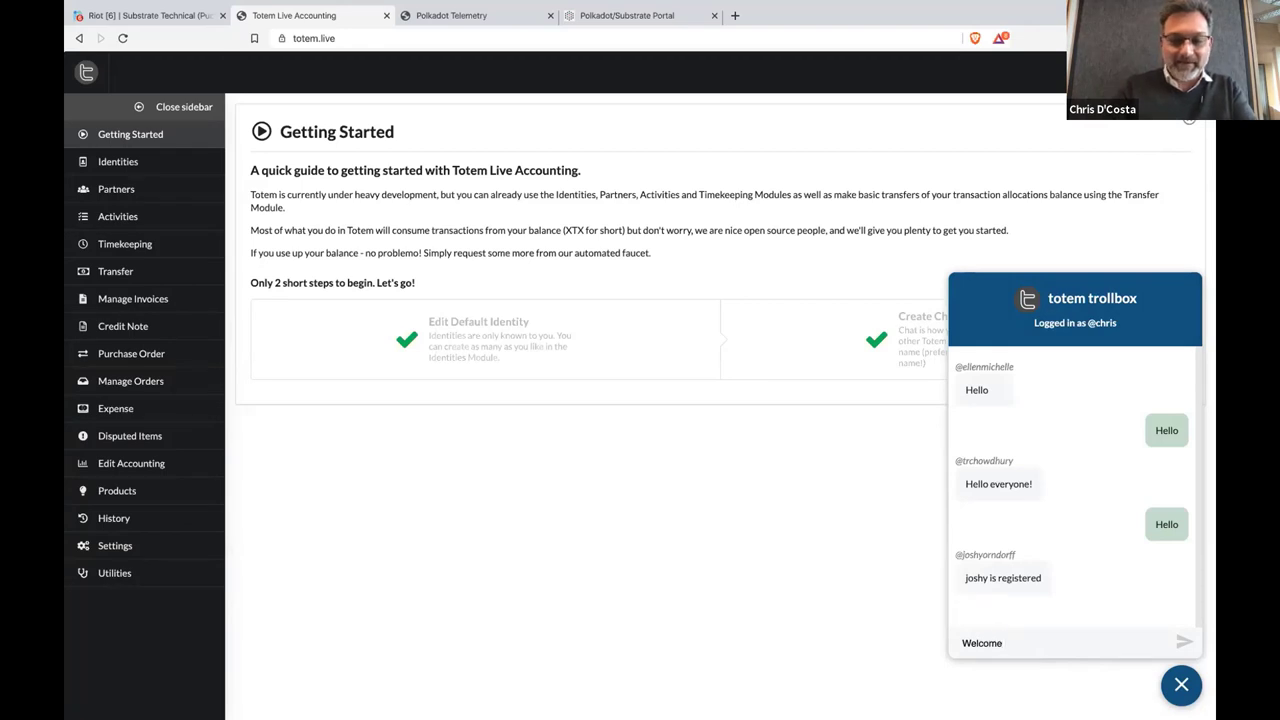
type("Joshy")
key("Return")
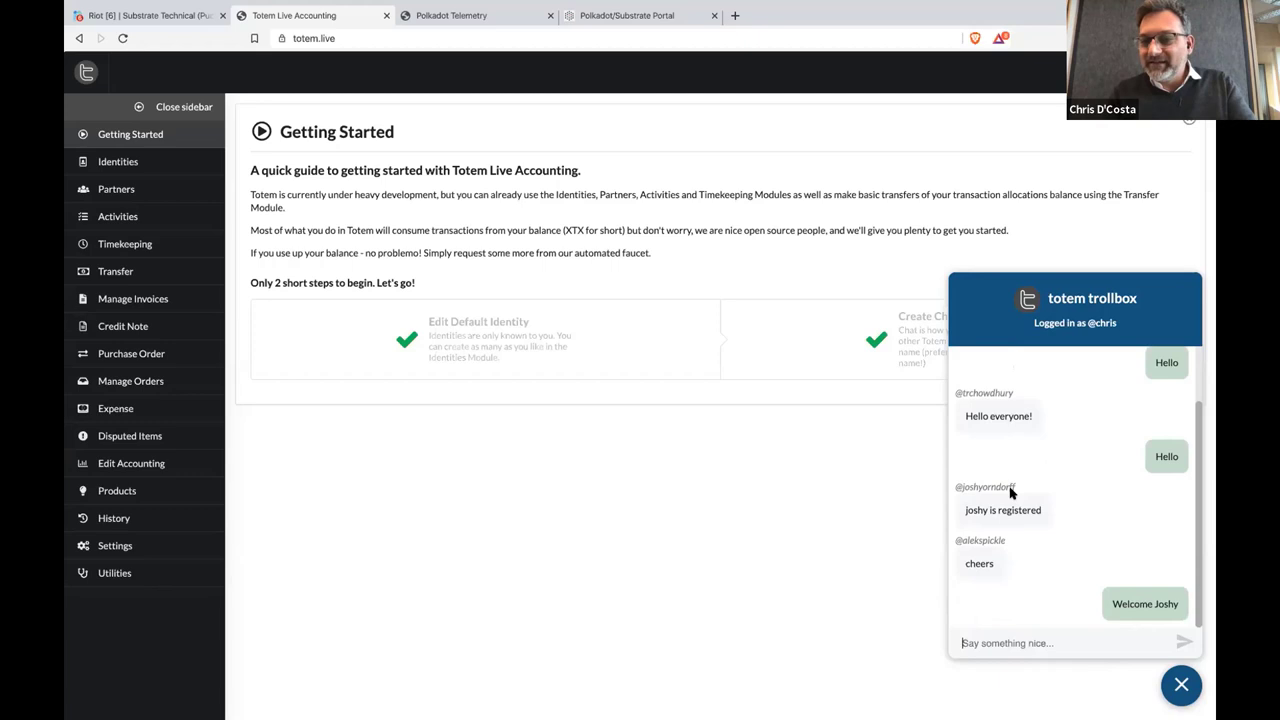
left_click(1181, 688)
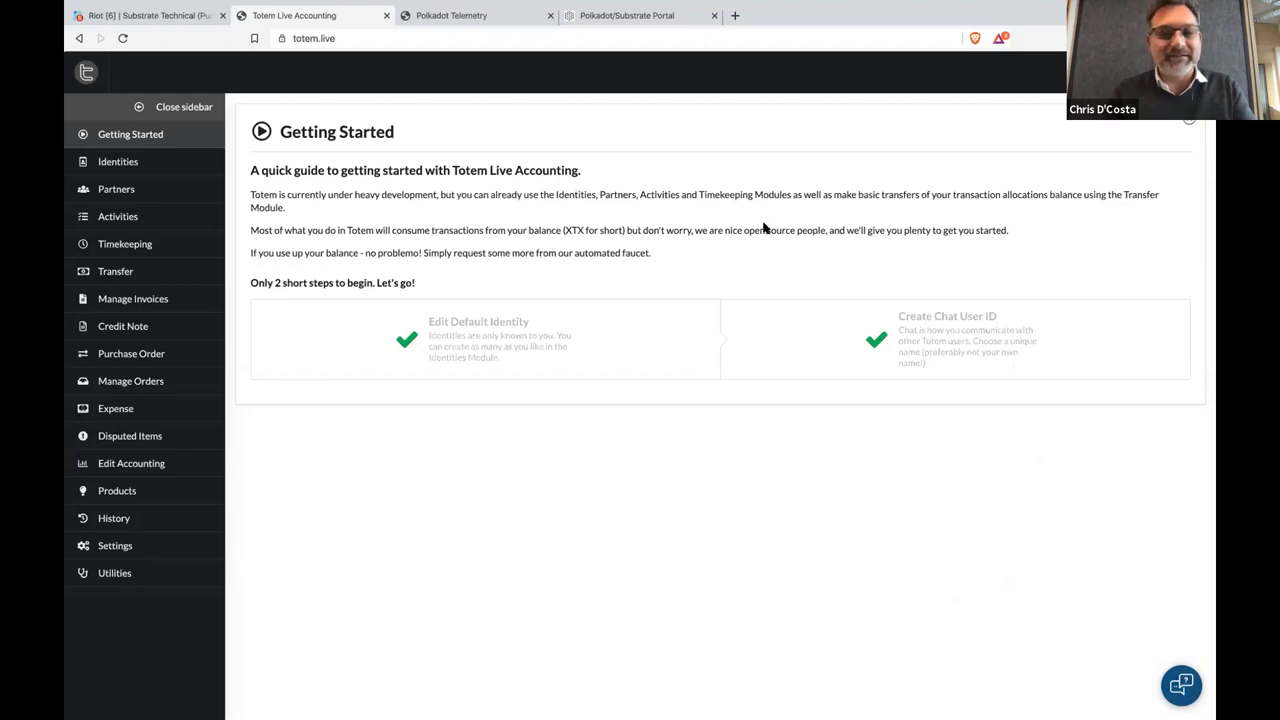
Close the Getting Started panel to reveal the splash page with its tagline
left_click(1189, 120)
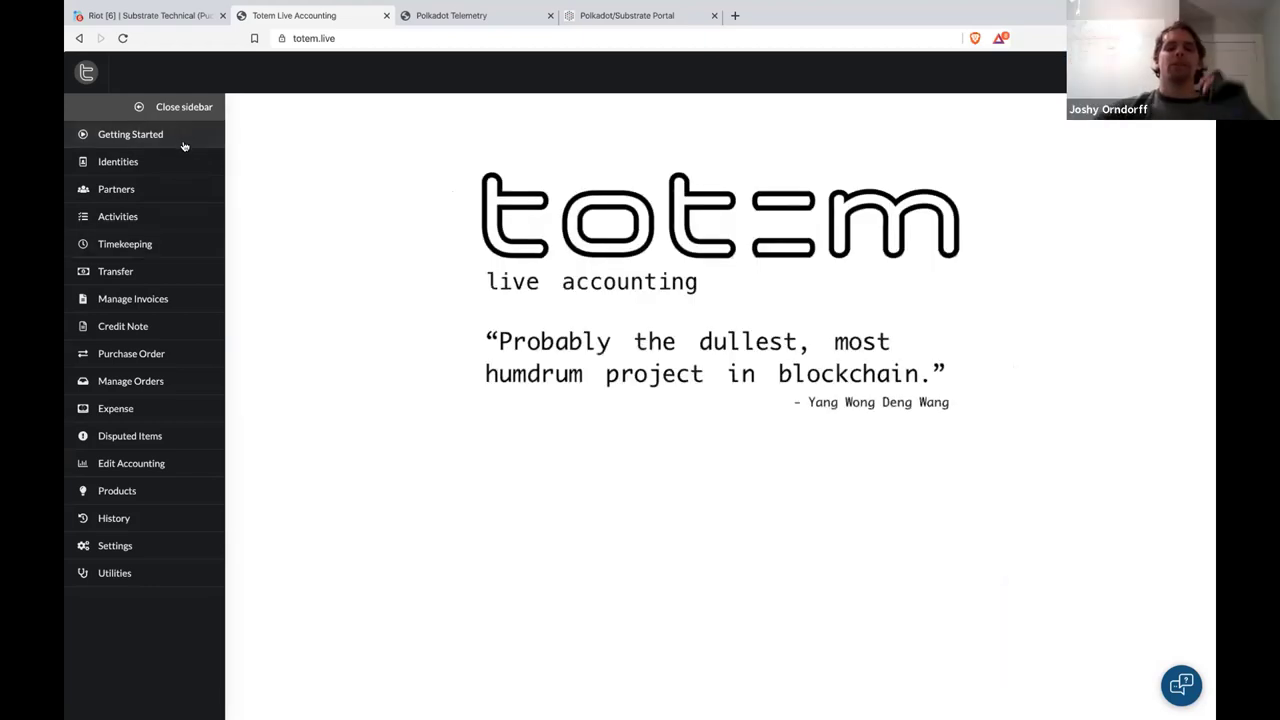
mouse_move(222, 710)
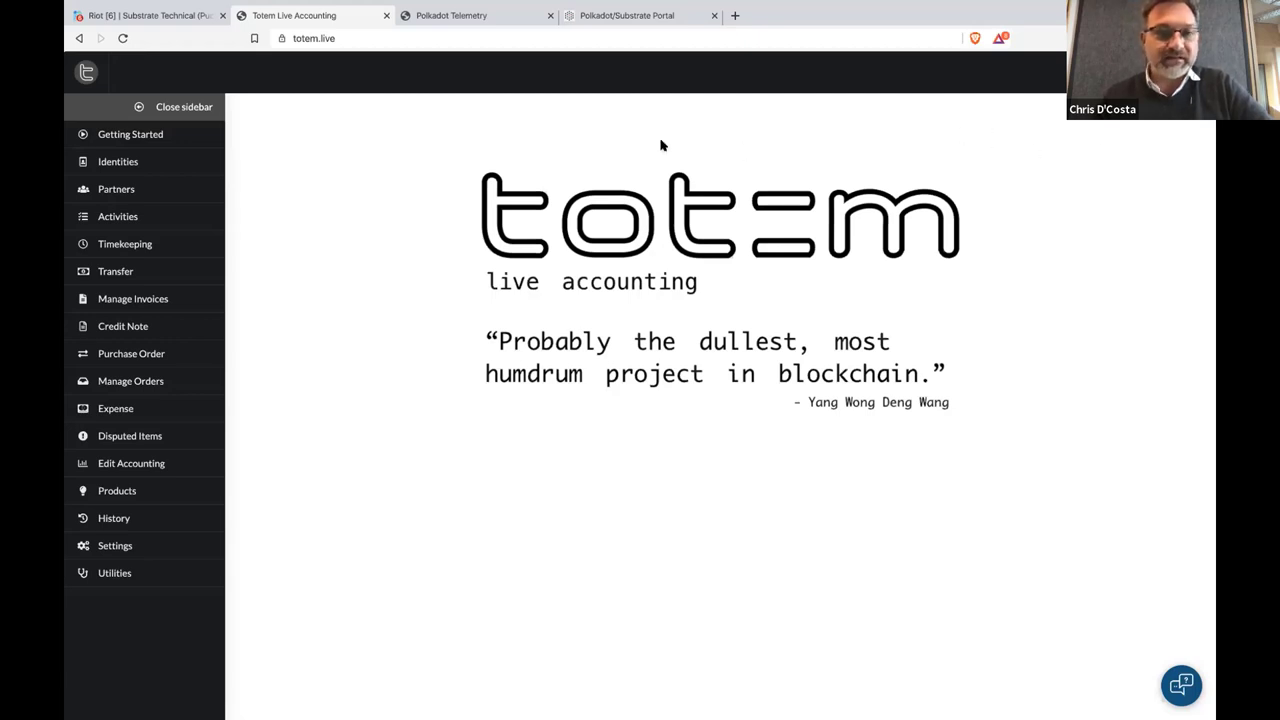
Toggle Identities, then stack the Partner Contact List, Activities and Timekeeping panels
left_click(210, 172)
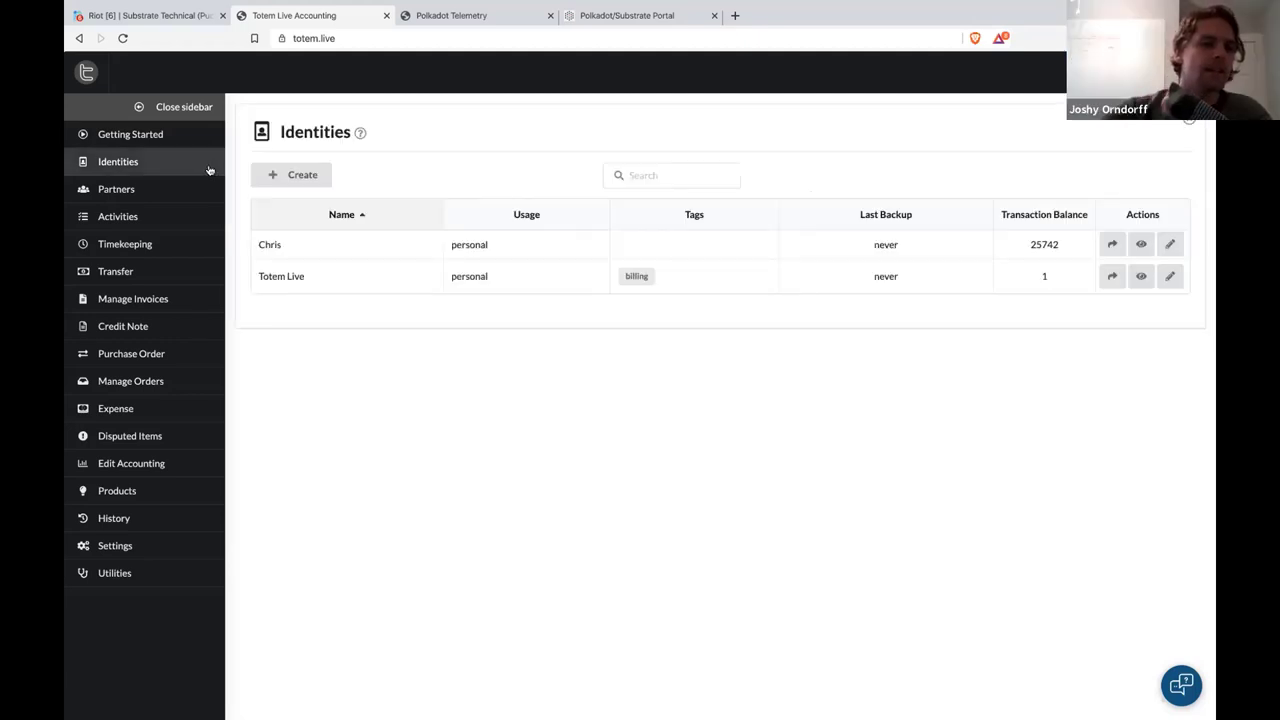
left_click(203, 170)
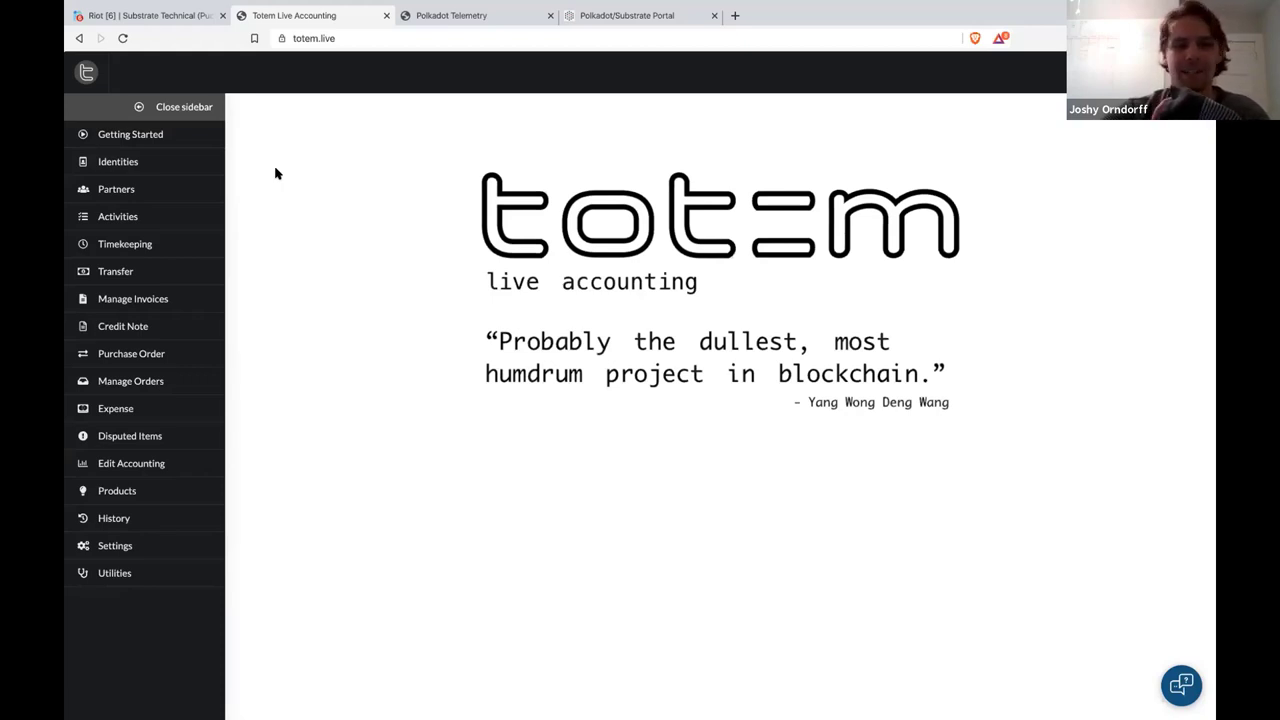
left_click(208, 161)
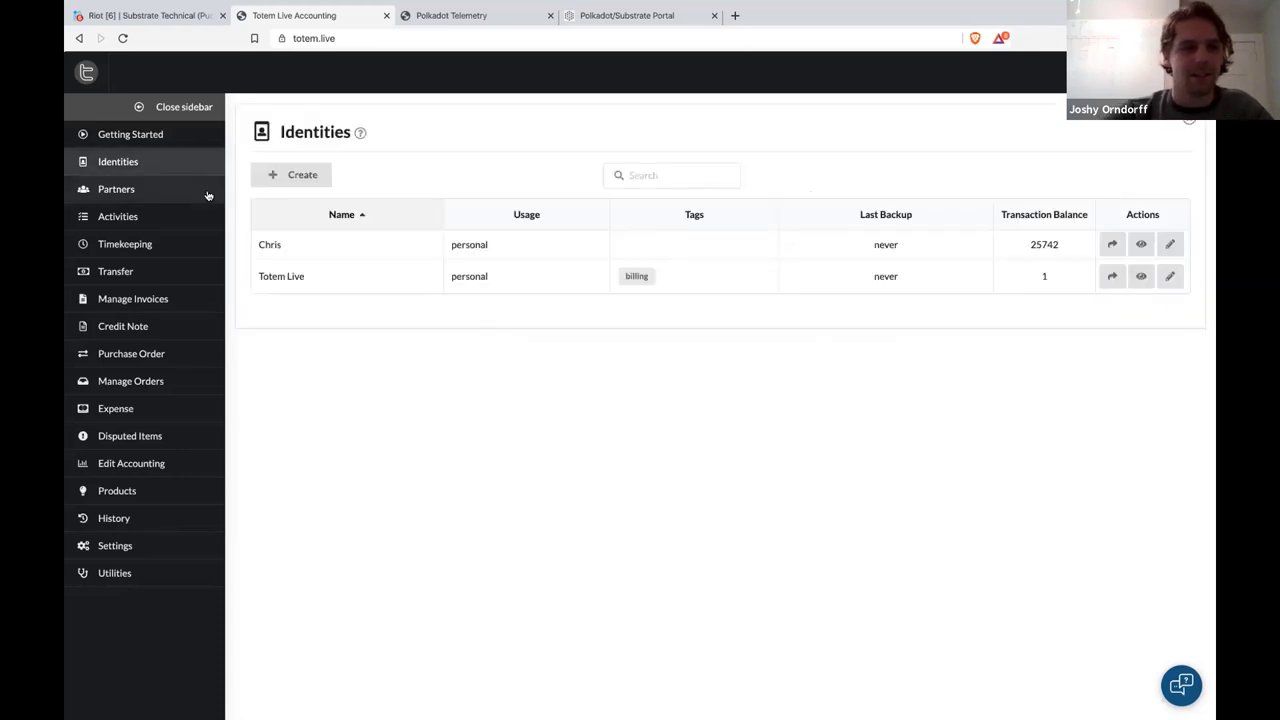
left_click(208, 190)
left_click(200, 217)
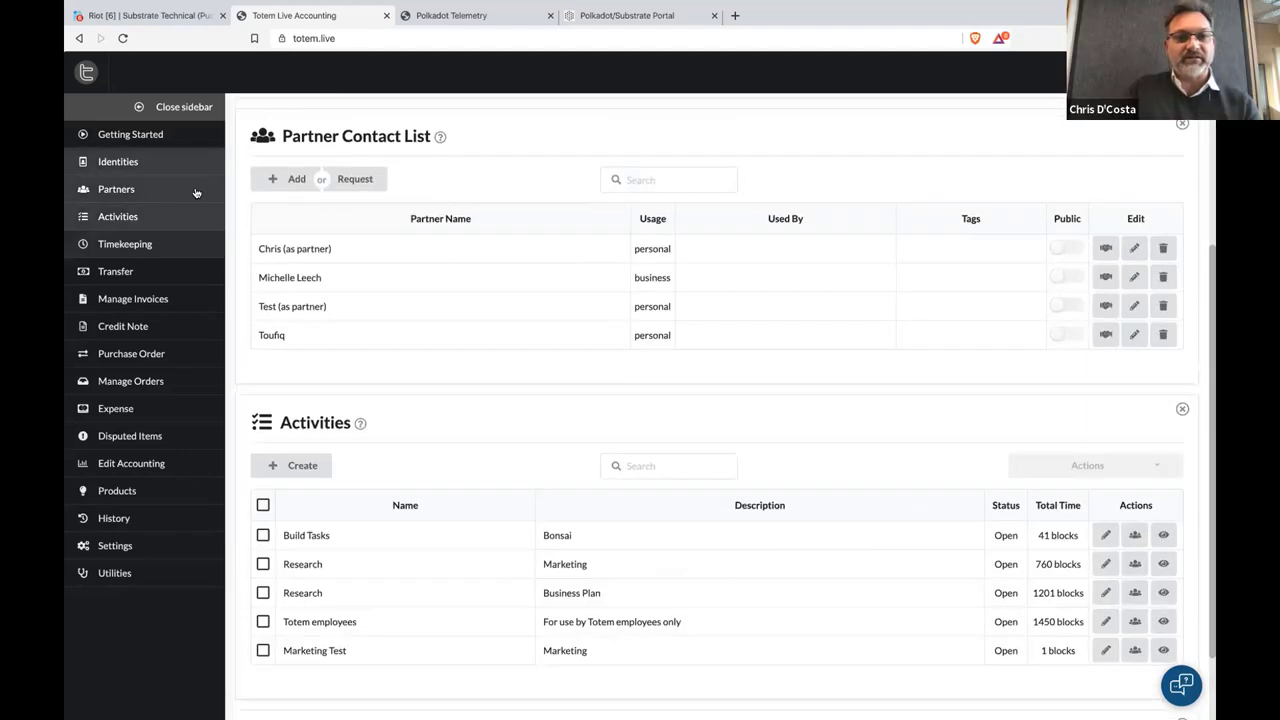
left_click(200, 244)
Rearrange the panels so only Identities sits above Timekeeping
left_click(196, 191)
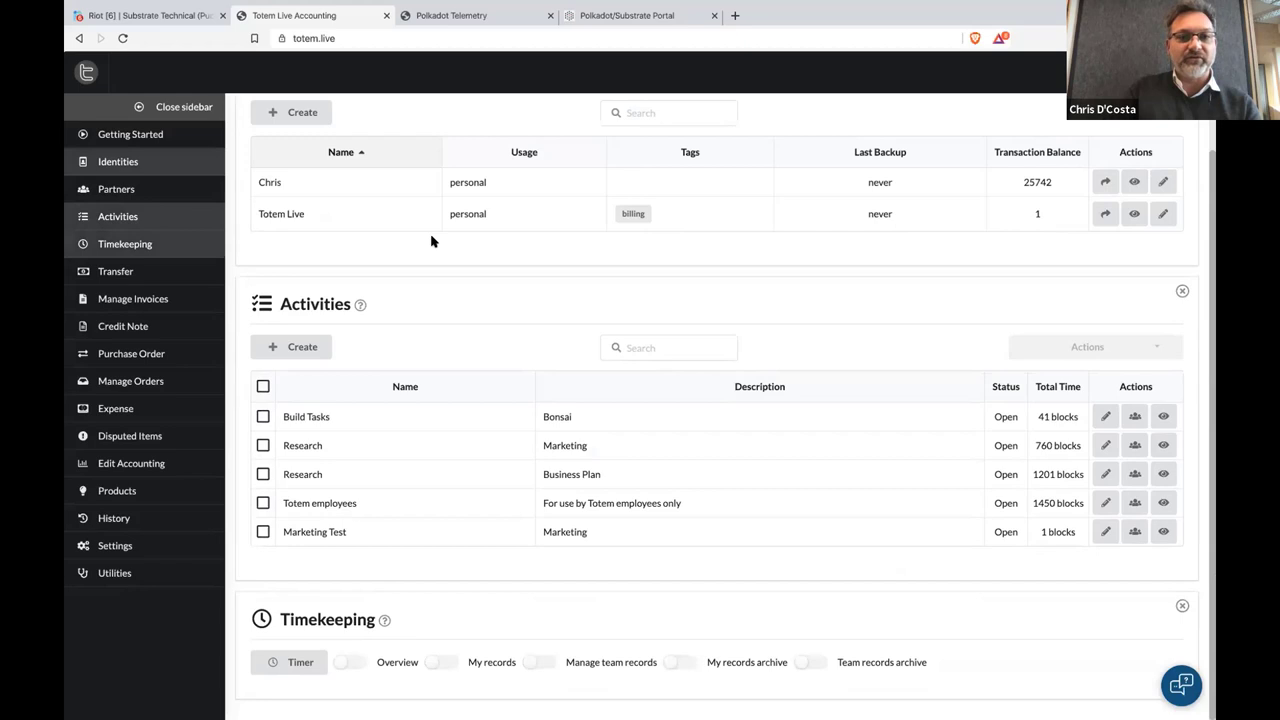
left_click(189, 164)
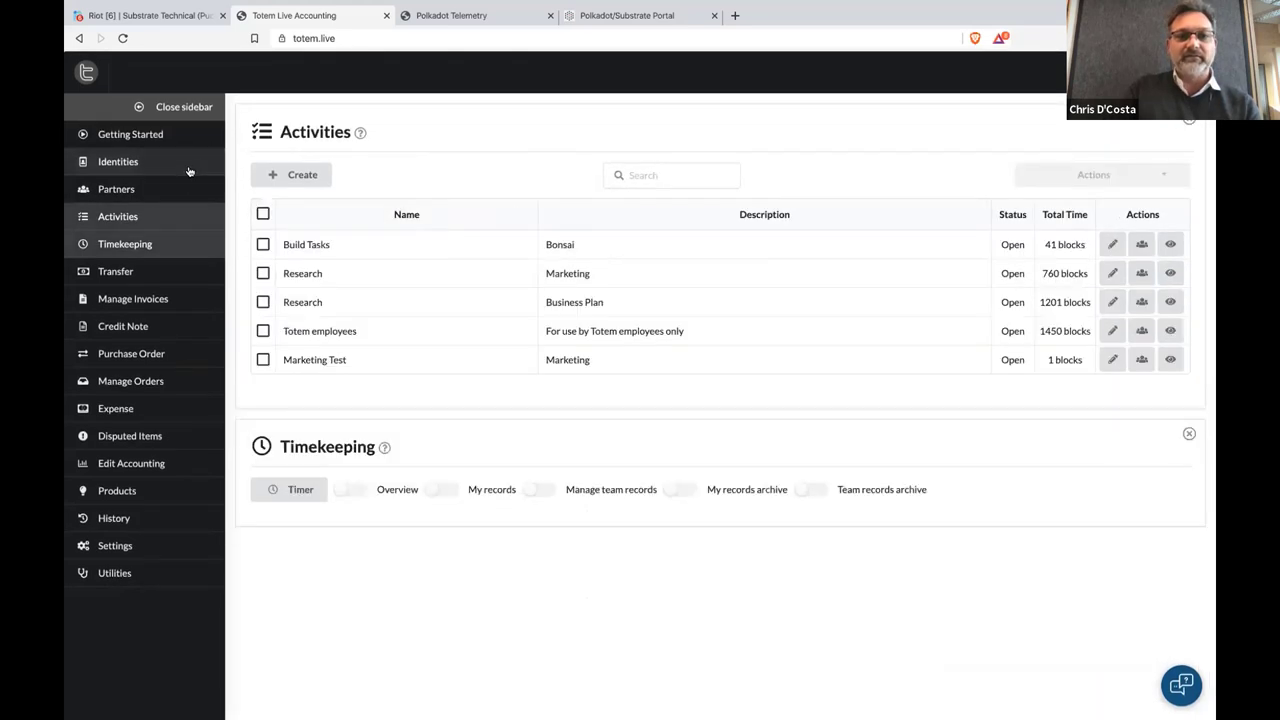
left_click(177, 226)
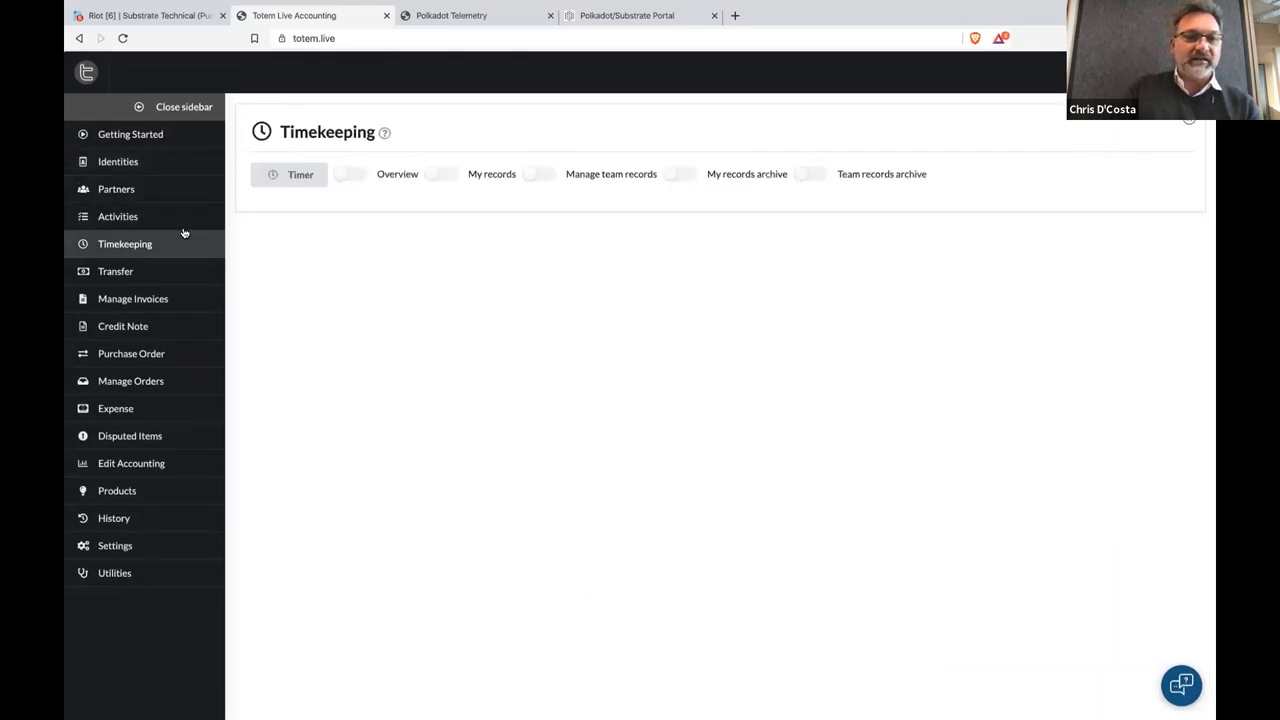
left_click(186, 166)
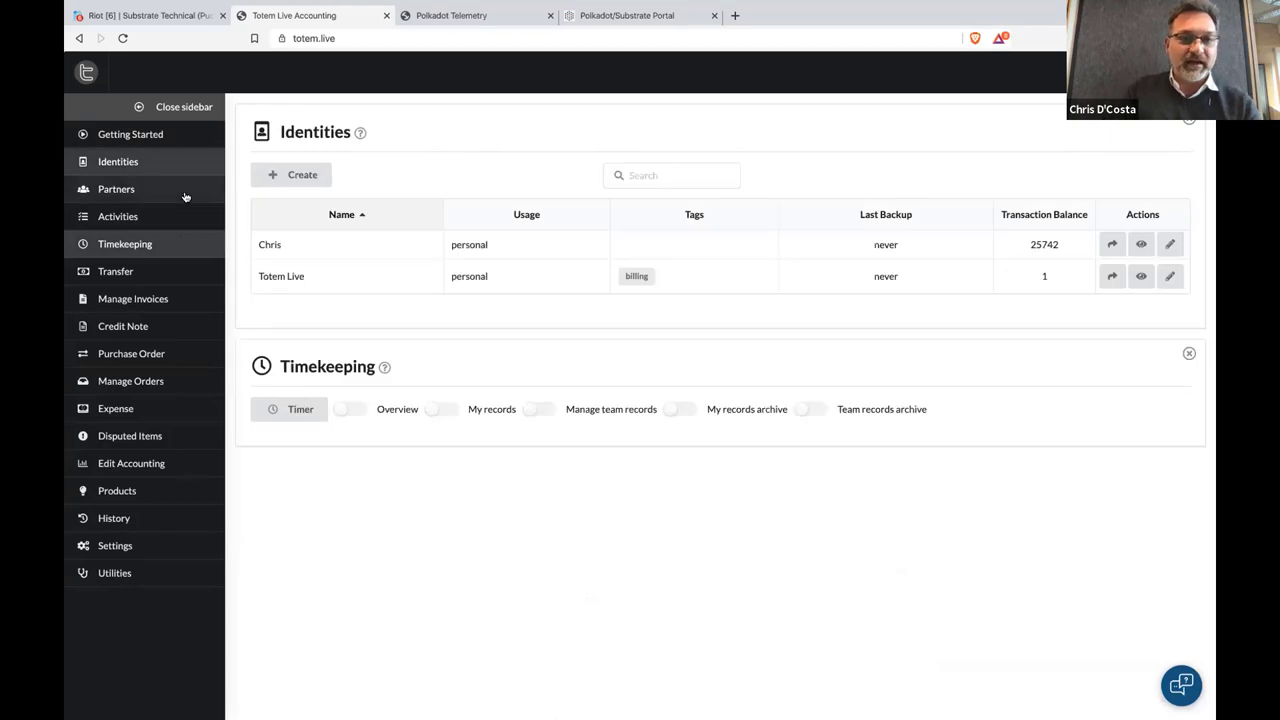
left_click(185, 196)
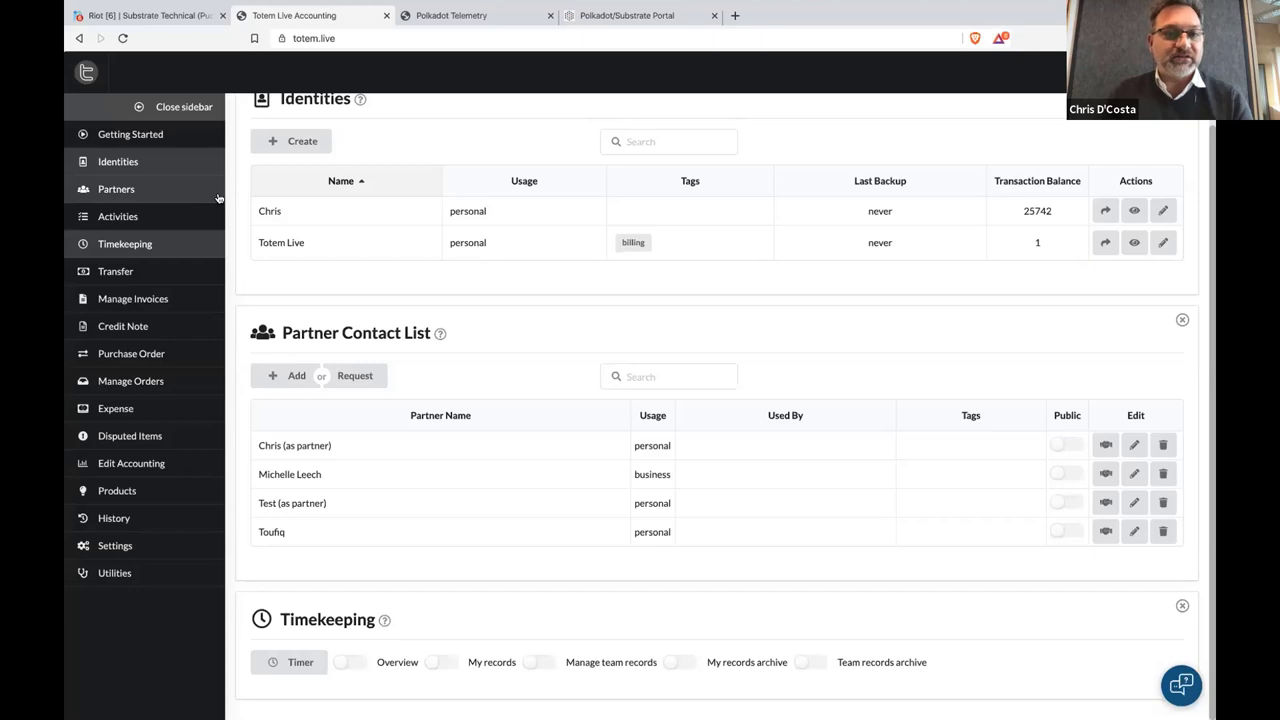
scroll(263, 206, "up", 1)
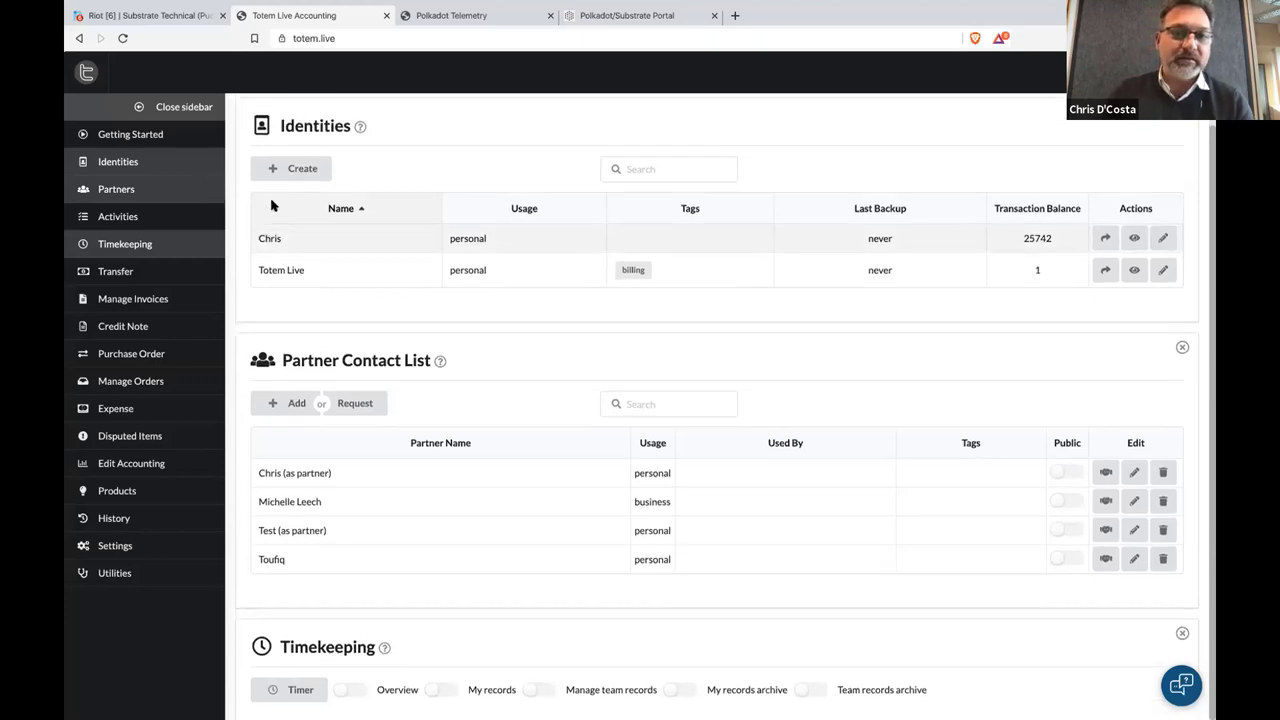
left_click(201, 190)
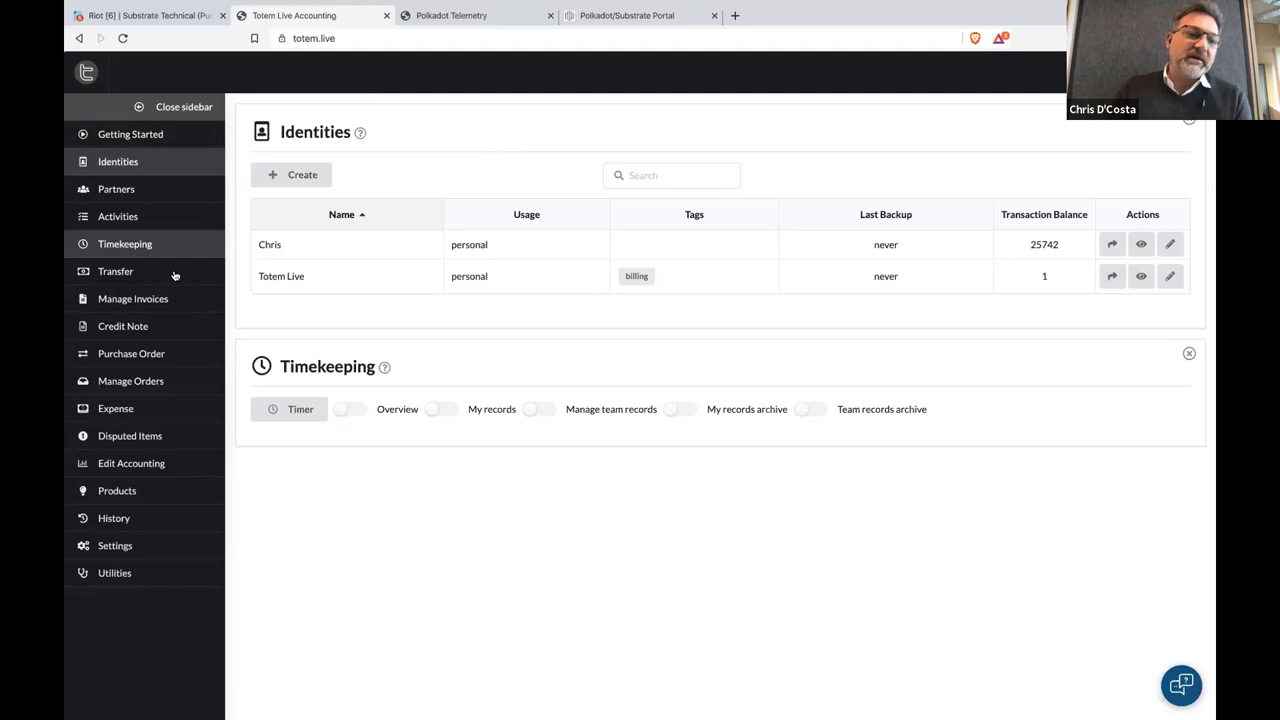
Open and close Purchase Order and Transfer, close Timekeeping, and reopen Identities
left_click(131, 354)
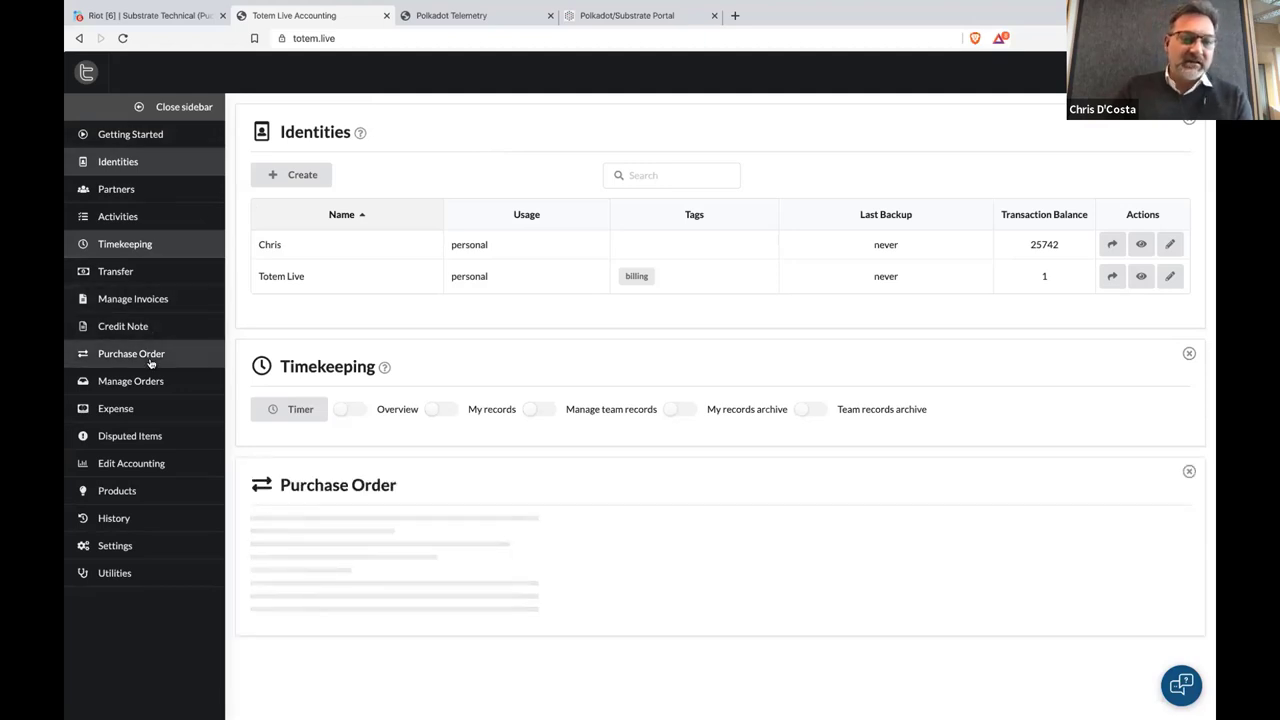
left_click(131, 354)
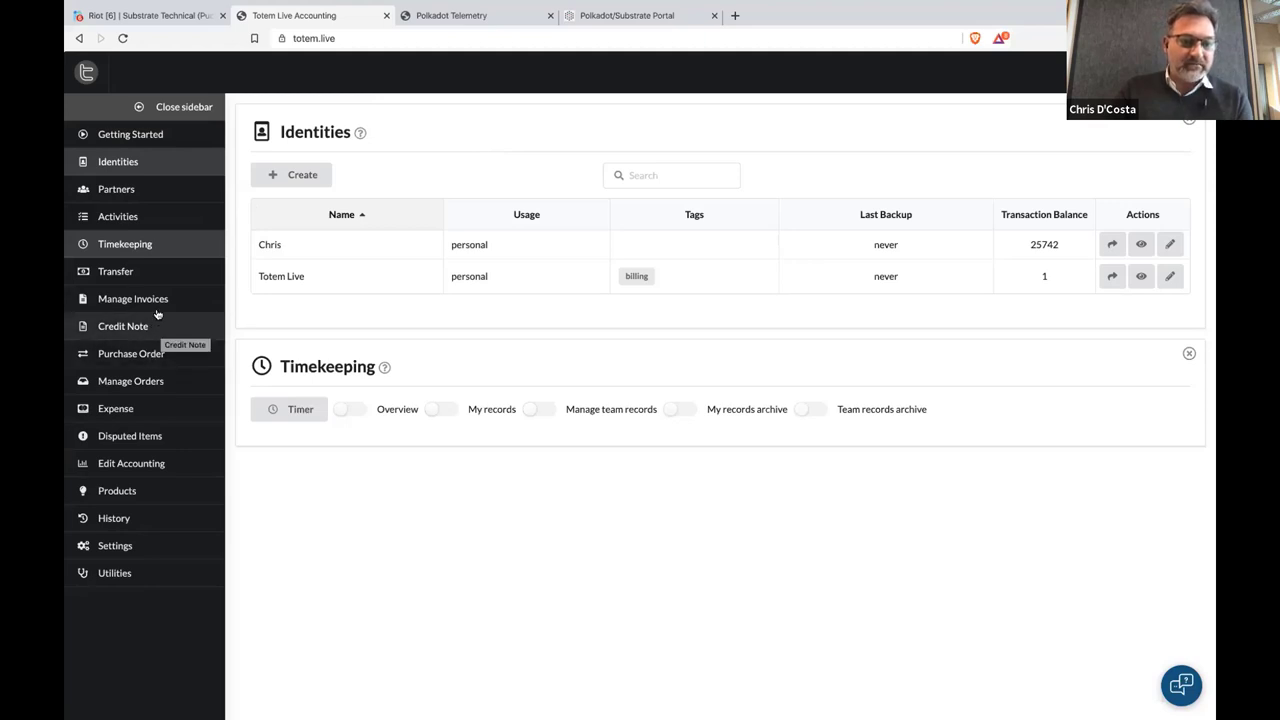
left_click(156, 278)
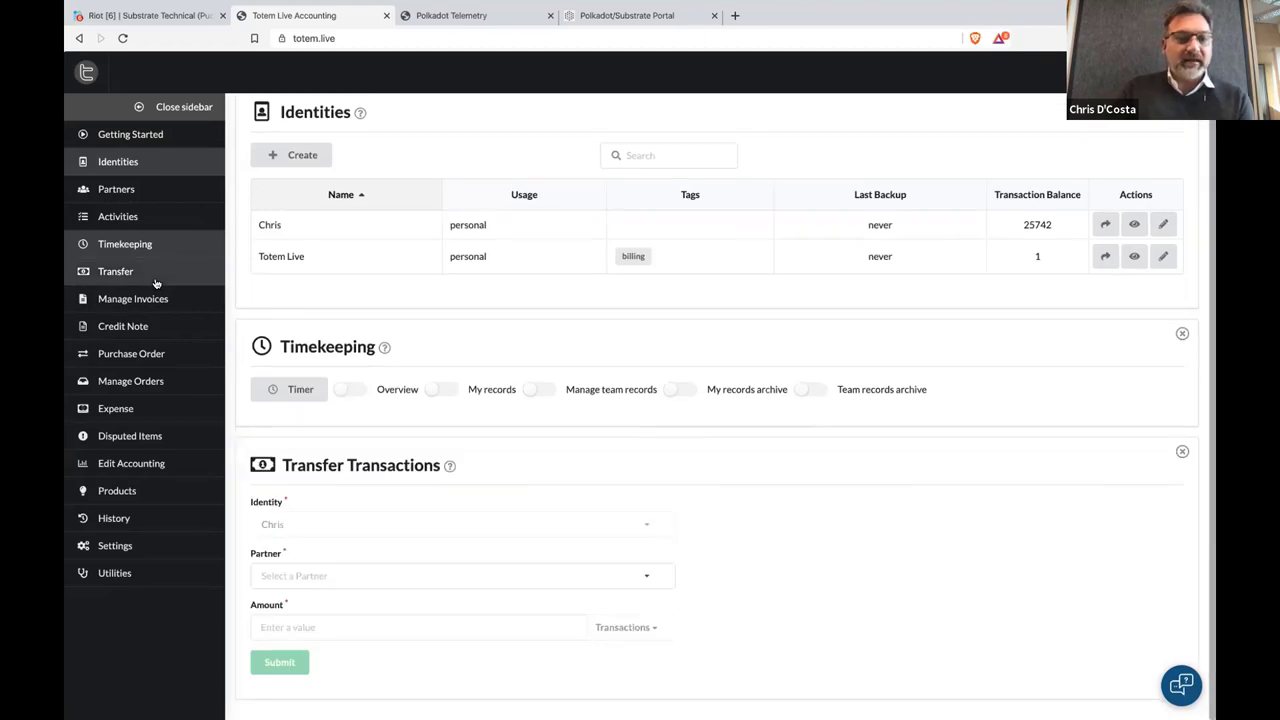
left_click(156, 283)
left_click(168, 252)
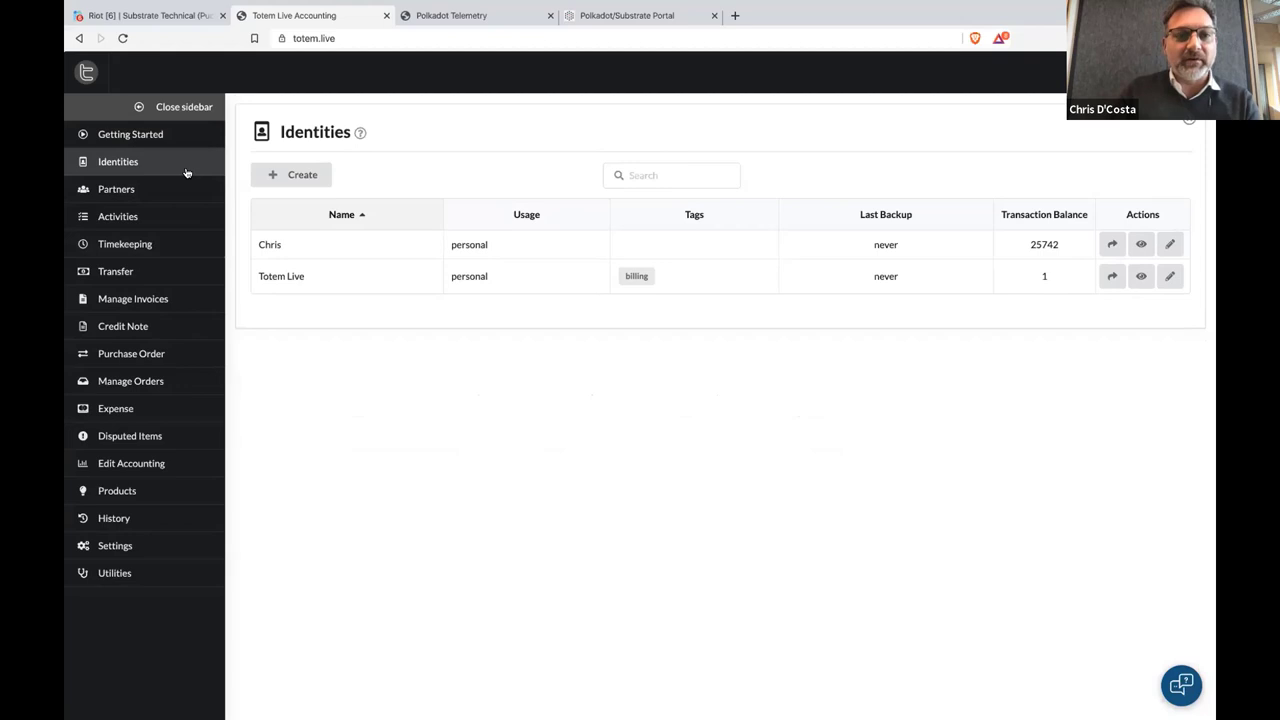
left_click(177, 169)
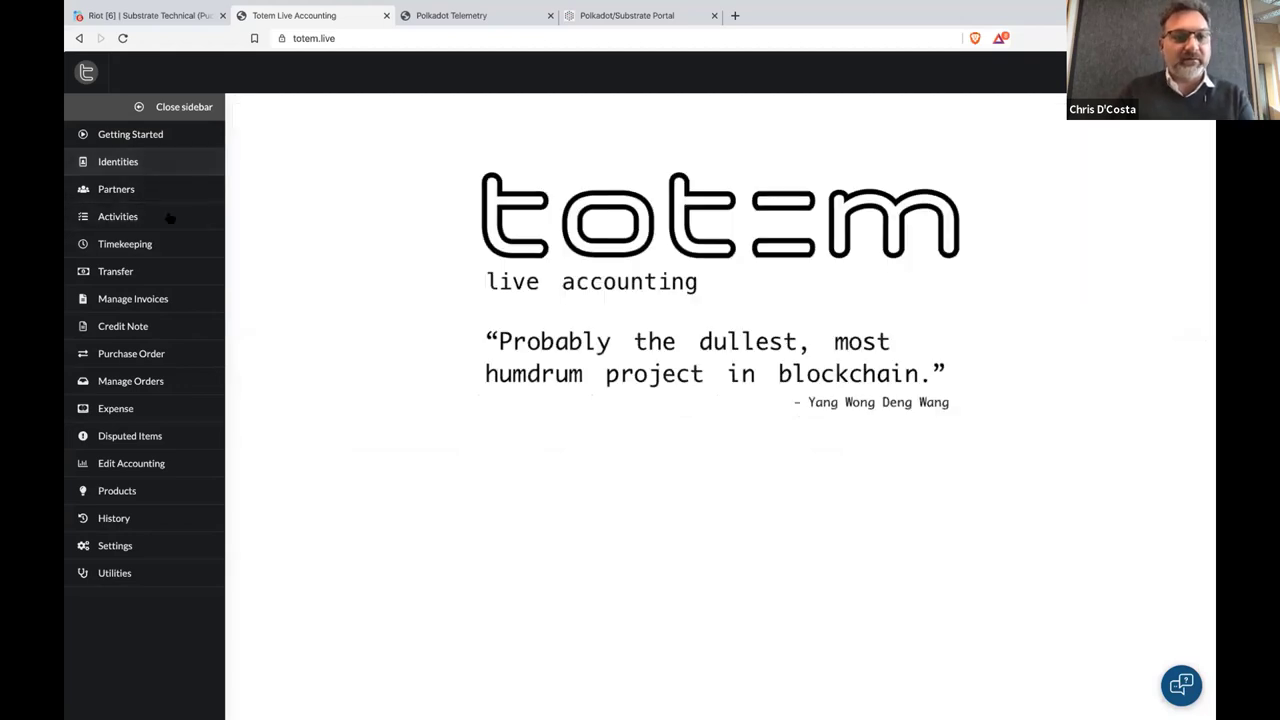
Create the activity 'Totem Demo Tasks' described 'A test', then glance at the Portal explorer
left_click(166, 217)
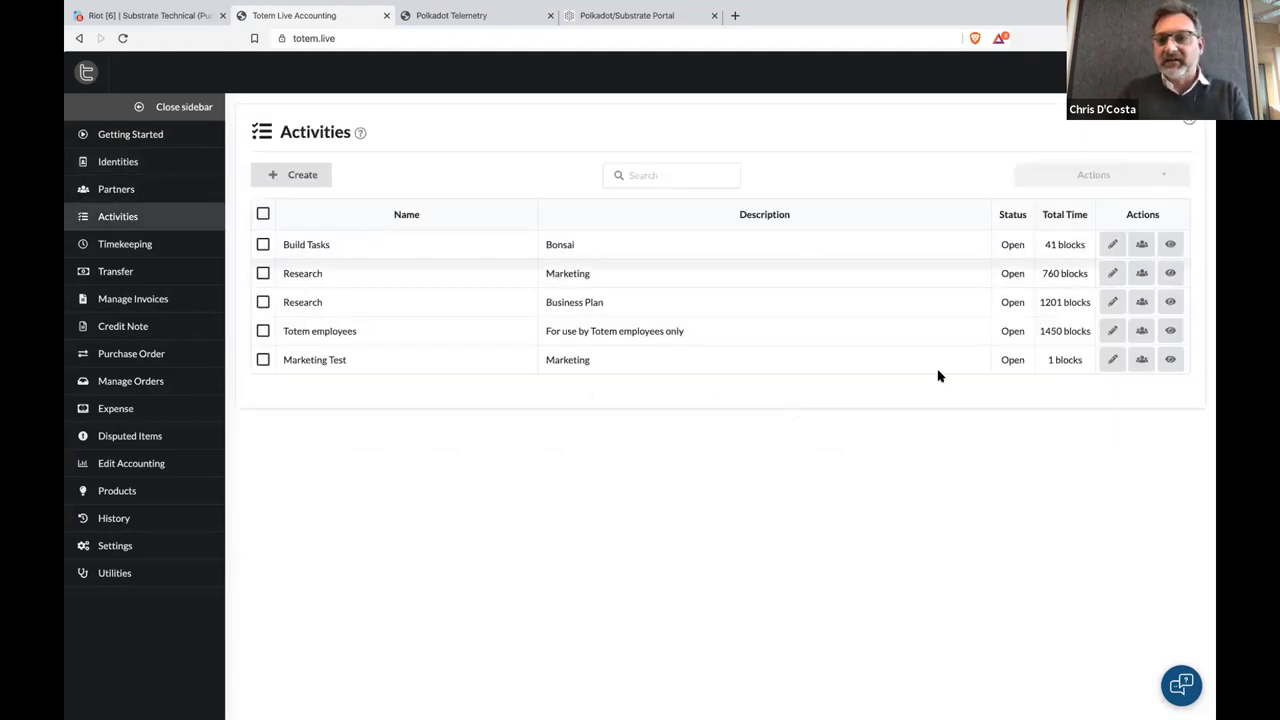
left_click(304, 176)
left_click(492, 333)
type("Totem Demo Tasks")
left_click(522, 435)
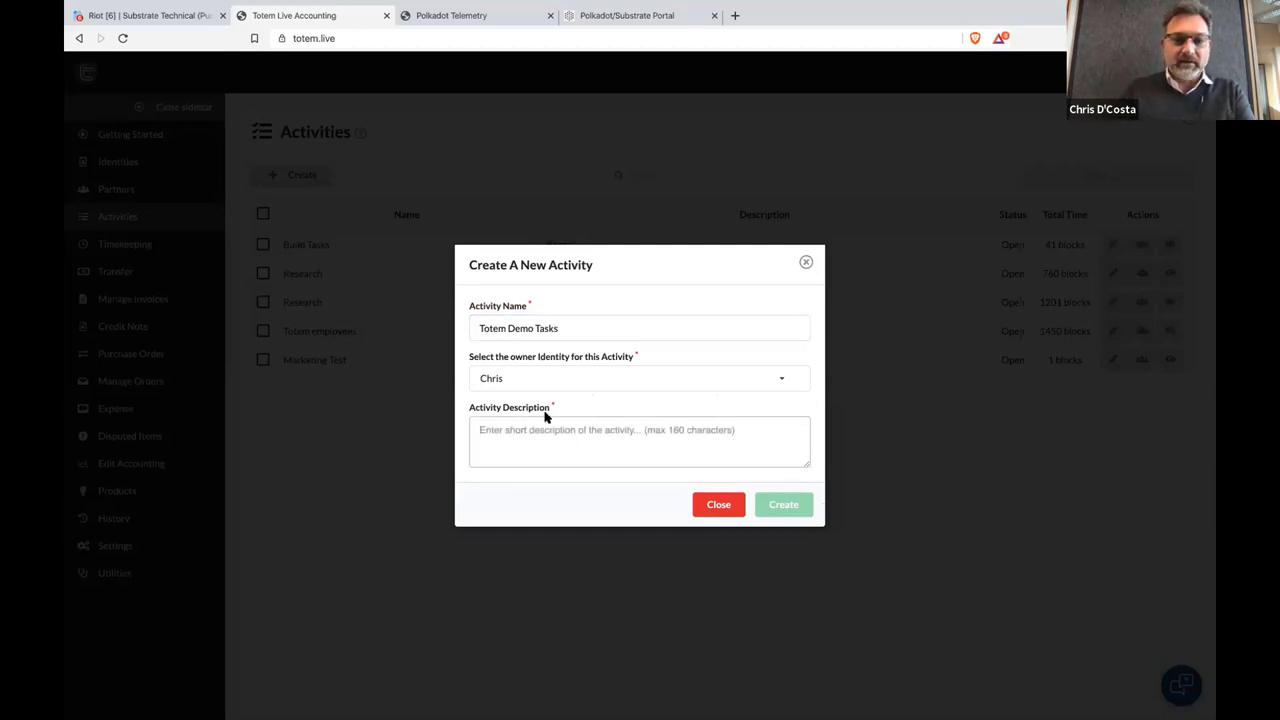
type("A test")
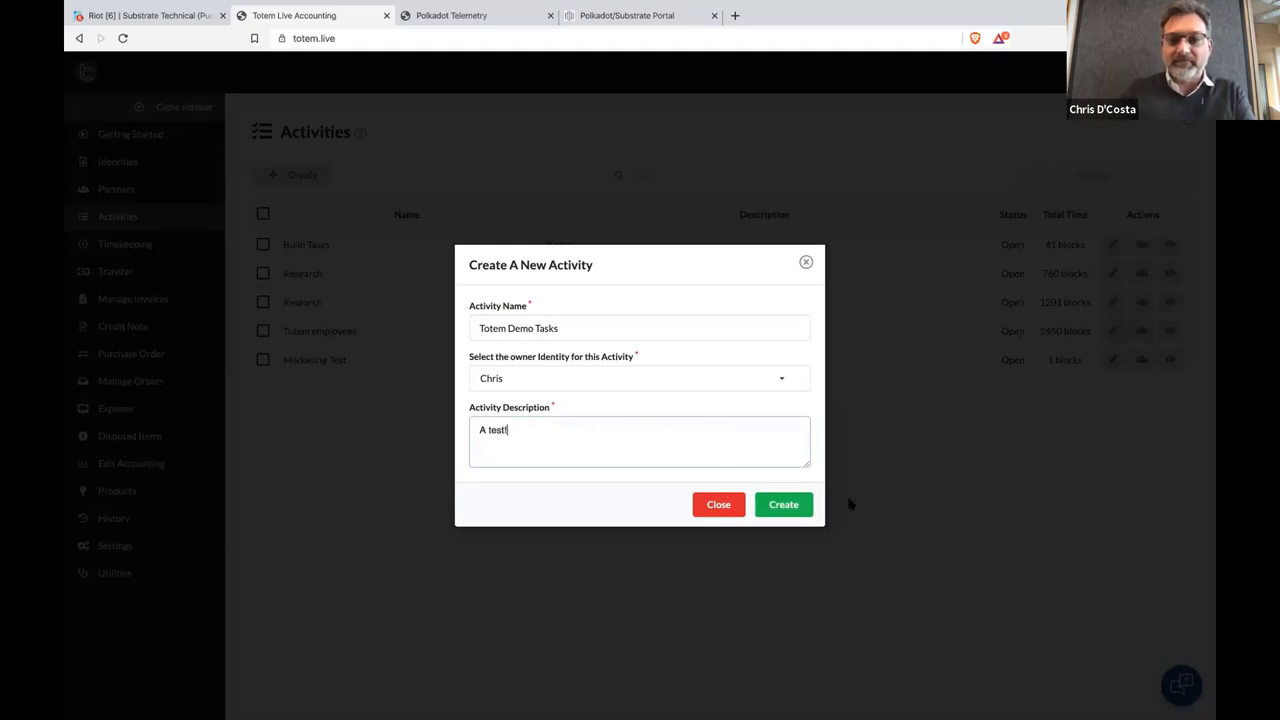
left_click(784, 506)
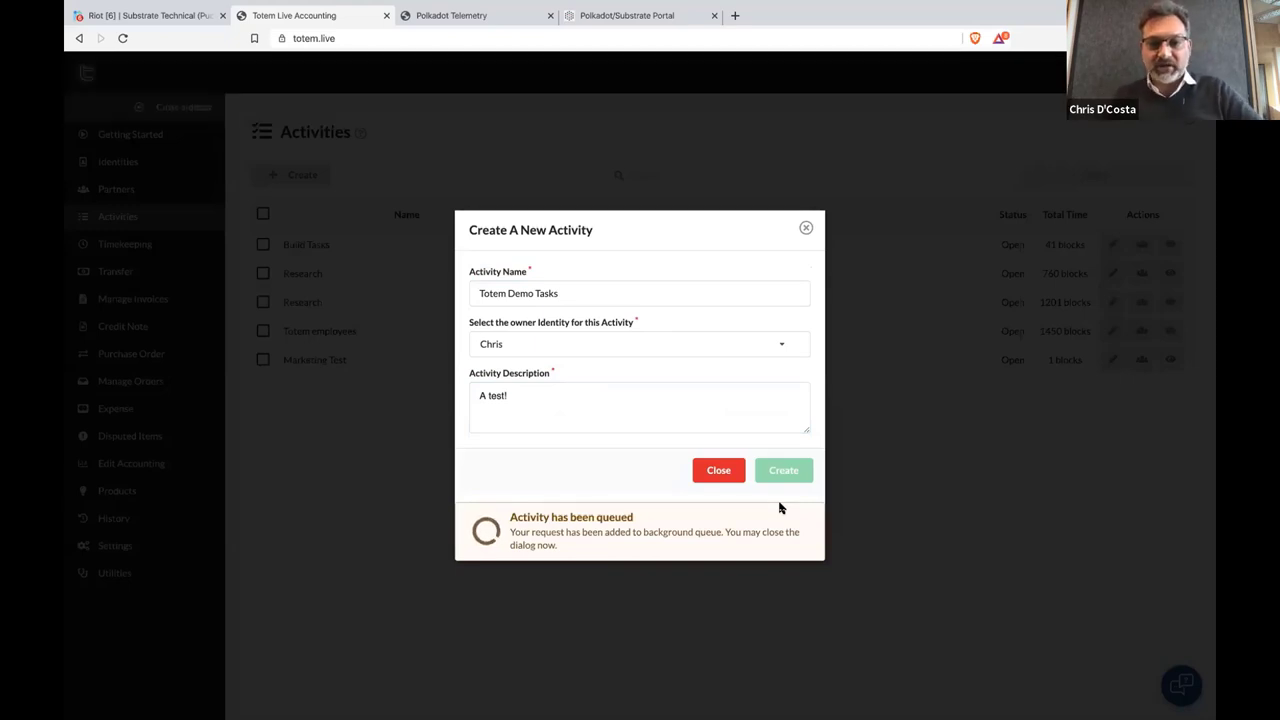
left_click(712, 477)
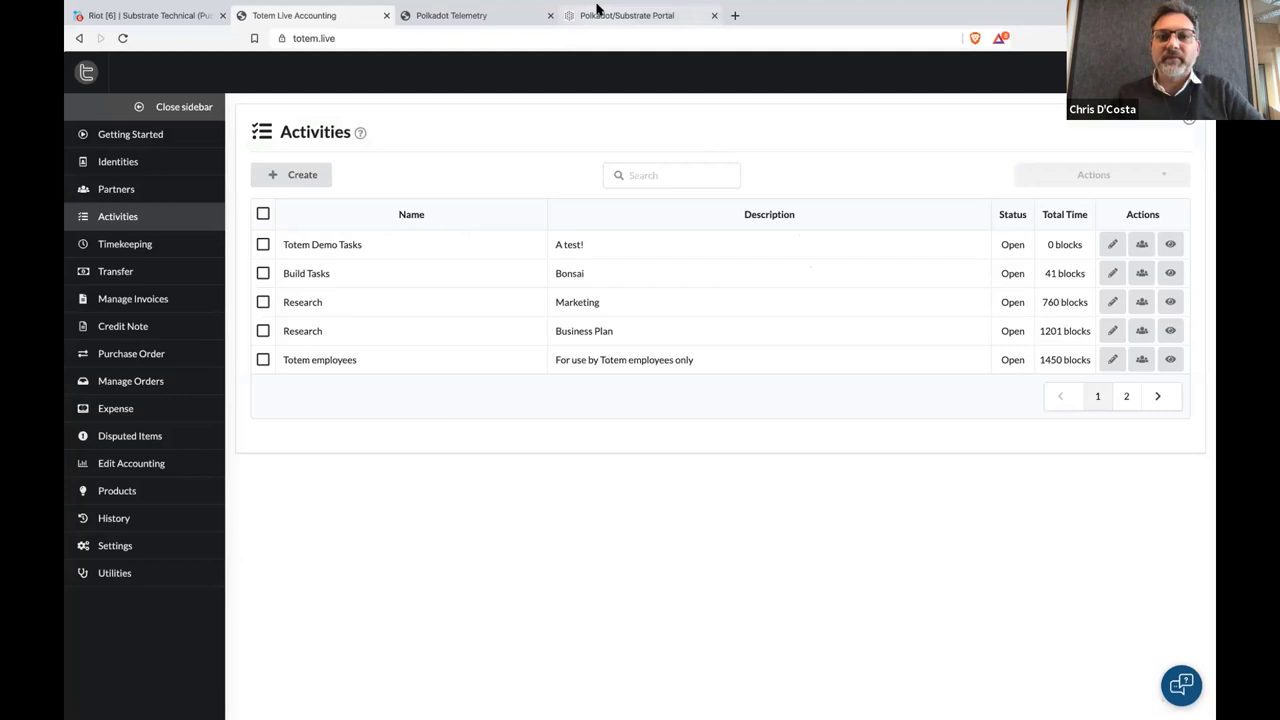
left_click(597, 11)
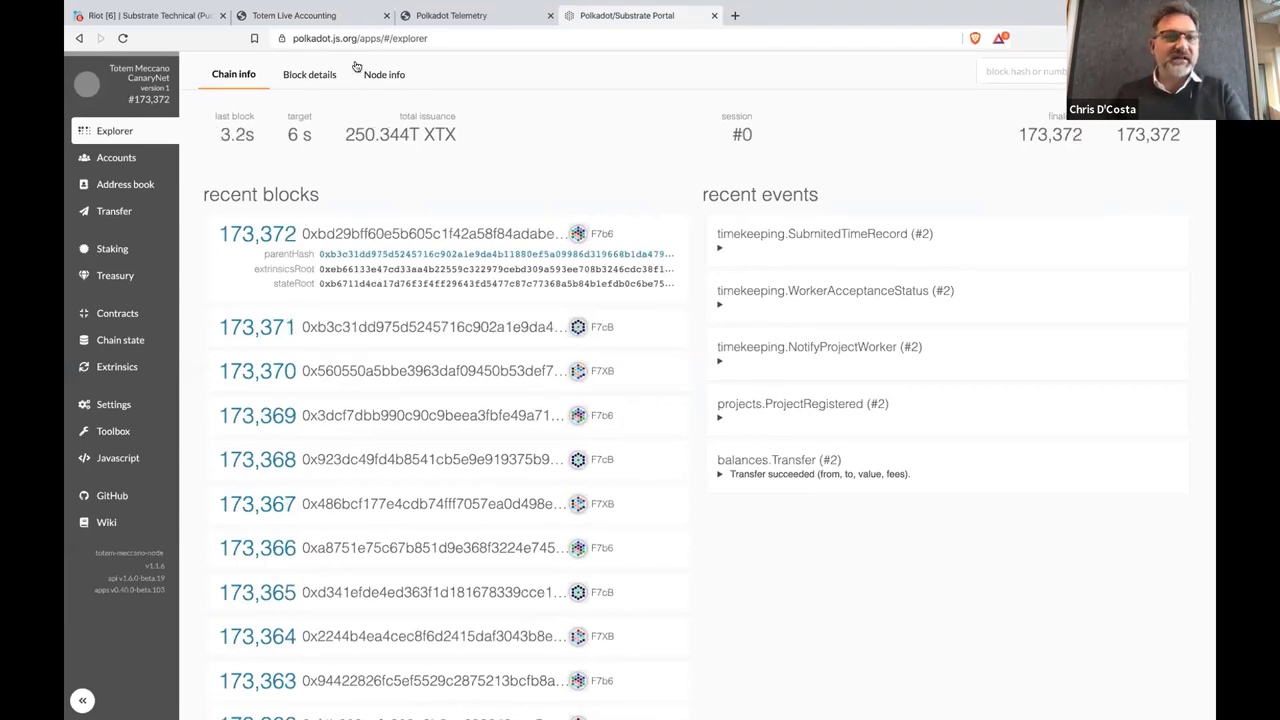
left_click(315, 17)
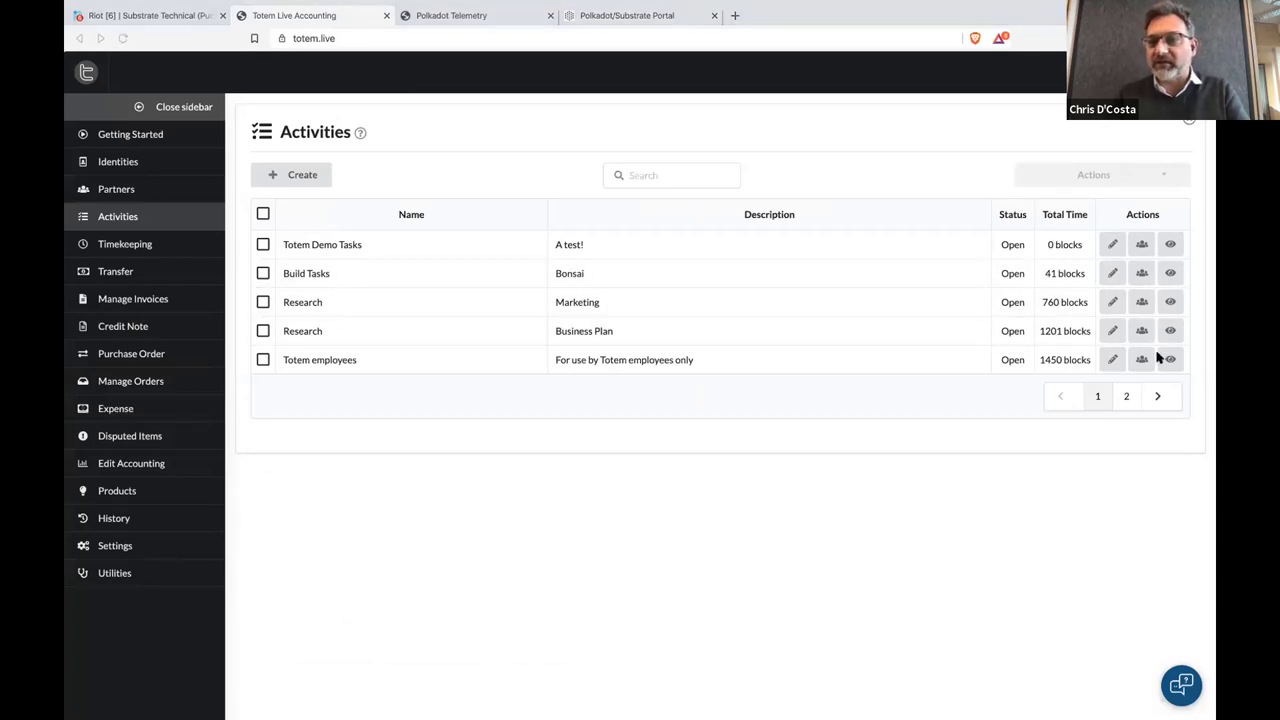
Check the Totem Demo Tasks team, then update its description to 'A test demo'
left_click(1142, 245)
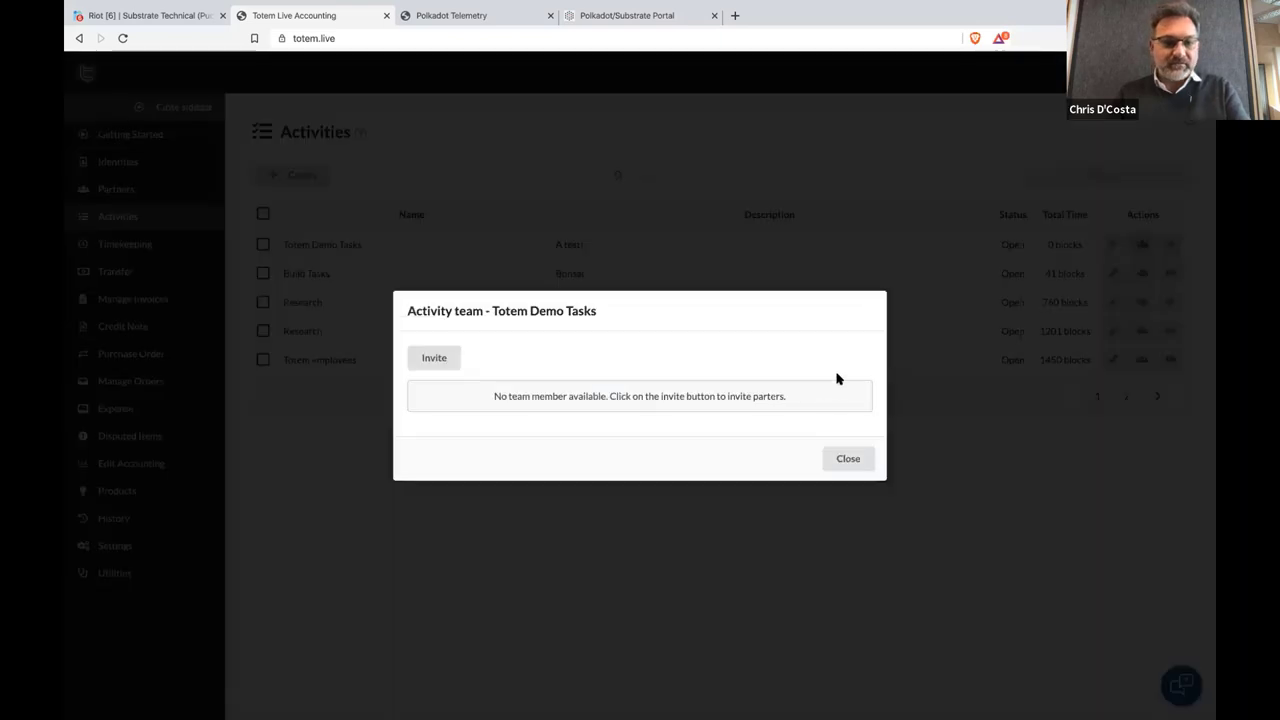
left_click(844, 458)
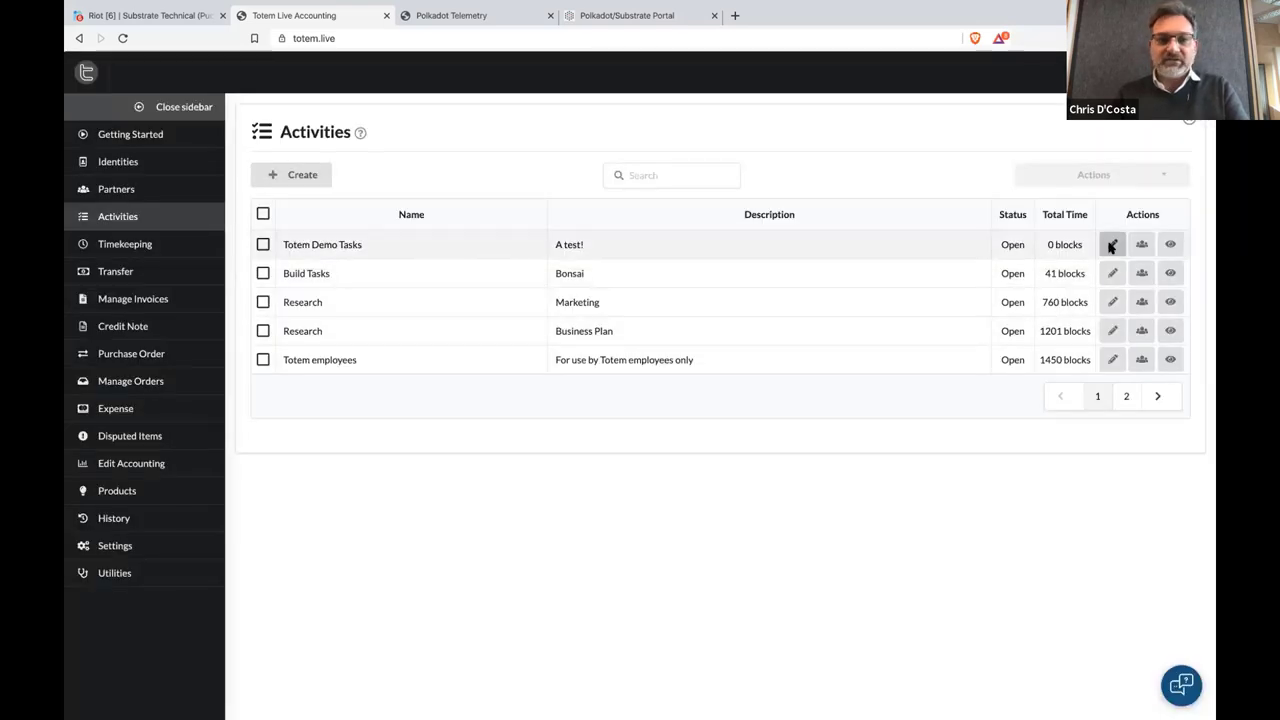
left_click(1112, 245)
left_click(544, 433)
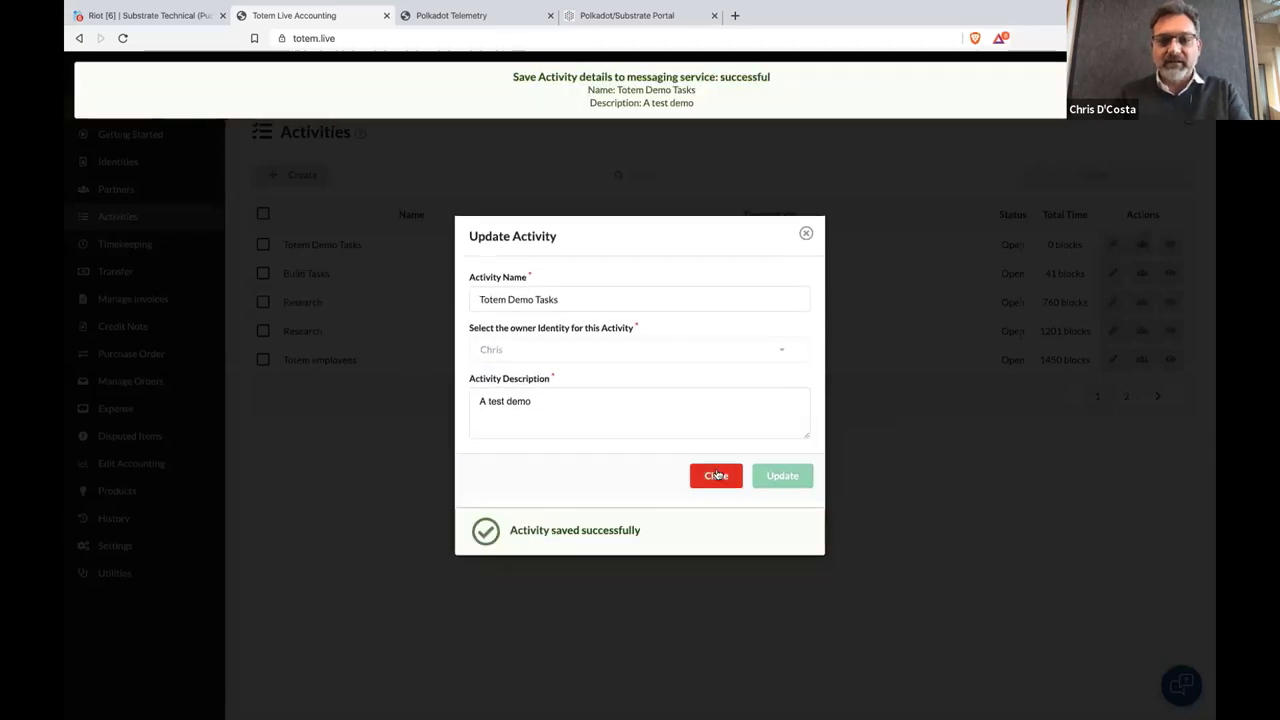
left_click(716, 475)
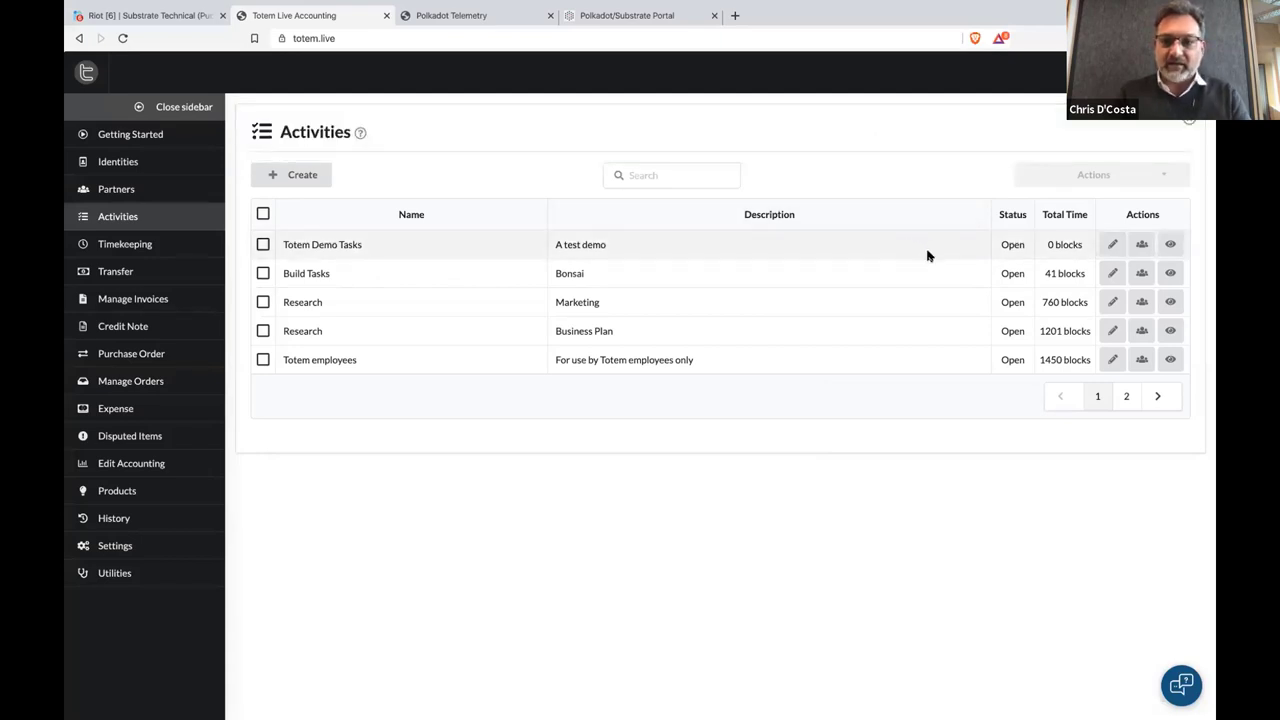
View the Totem Demo Tasks details, then check Telemetry and the Portal explorer
left_click(1170, 247)
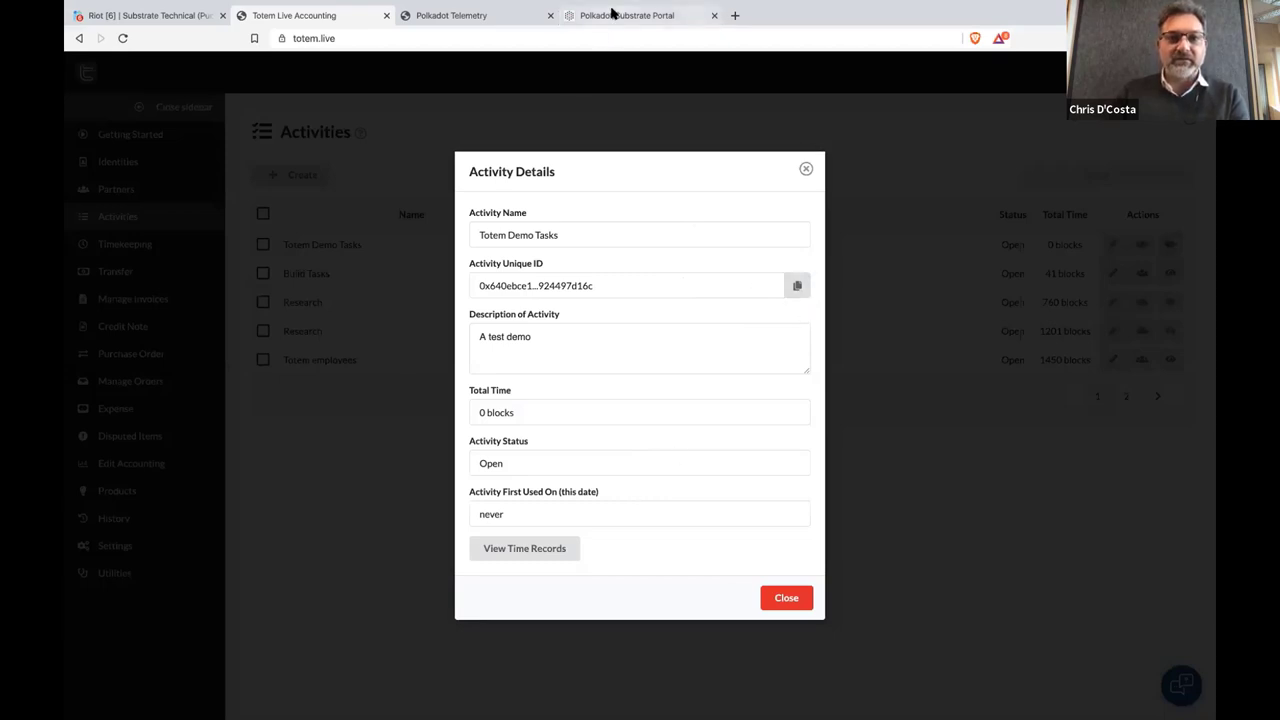
left_click(444, 12)
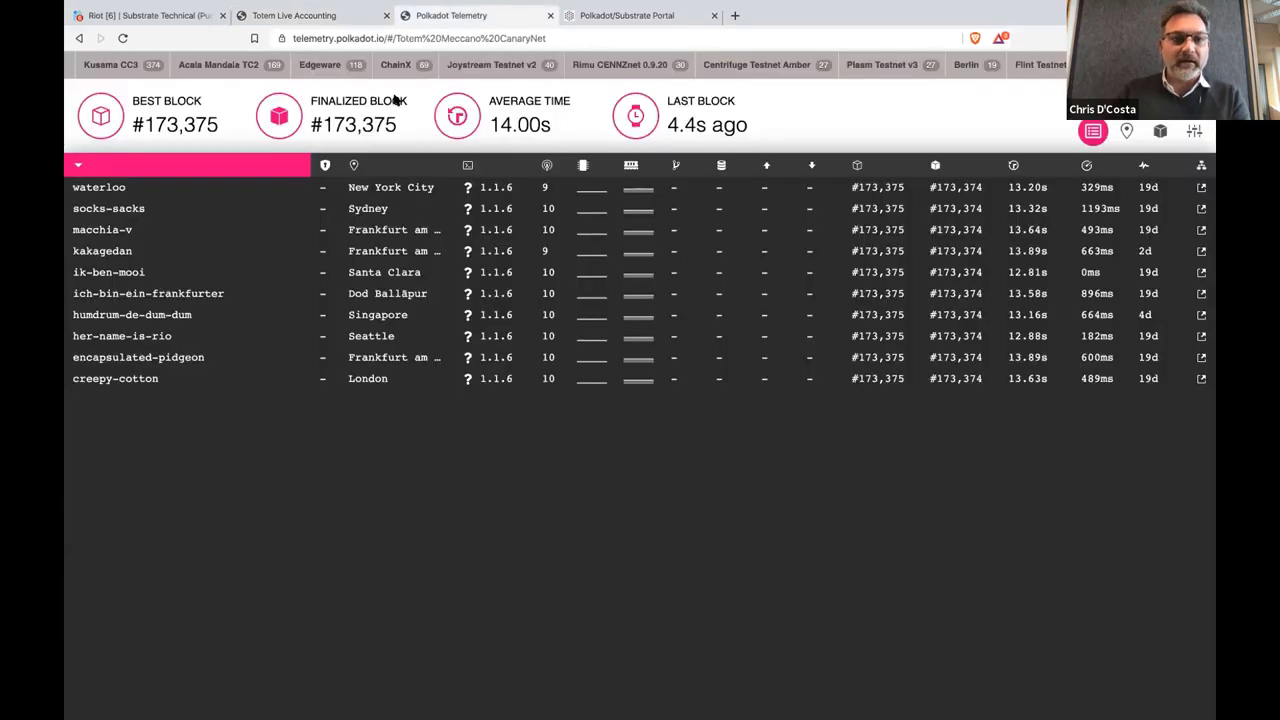
left_click(601, 12)
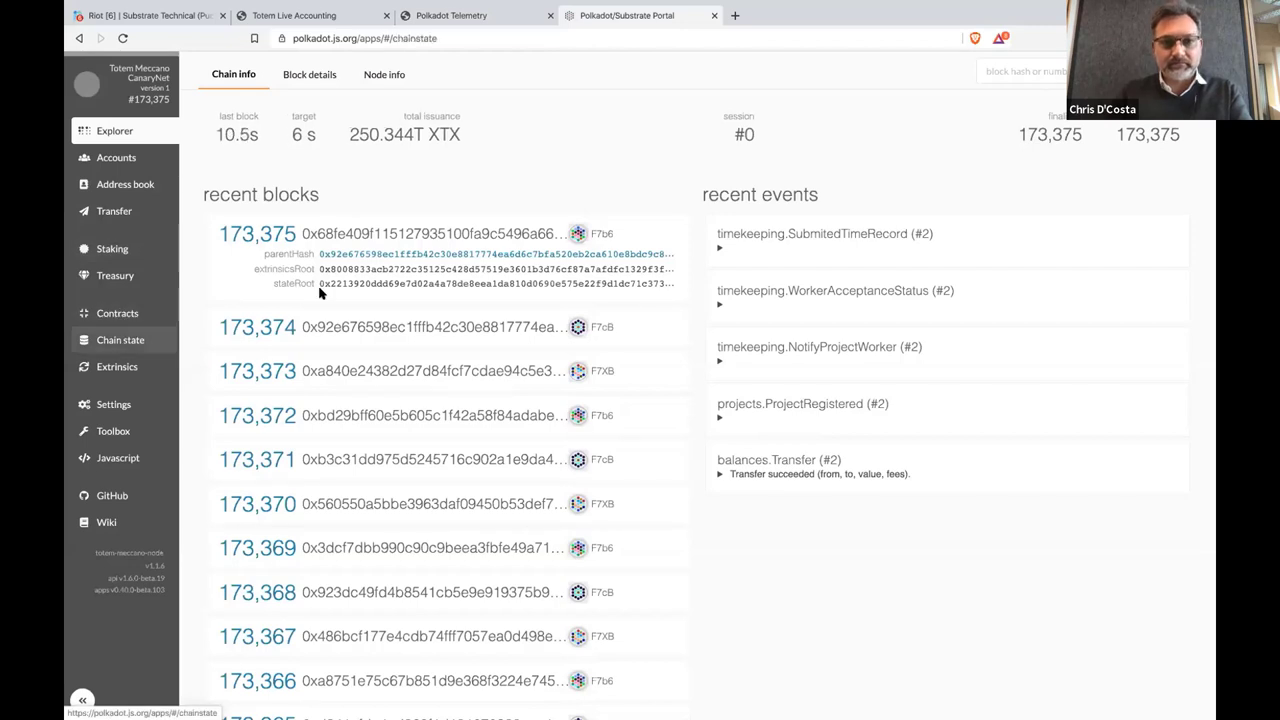
In Chain state, choose the projects module and paste the activity's hash
left_click(120, 342)
left_click(344, 136)
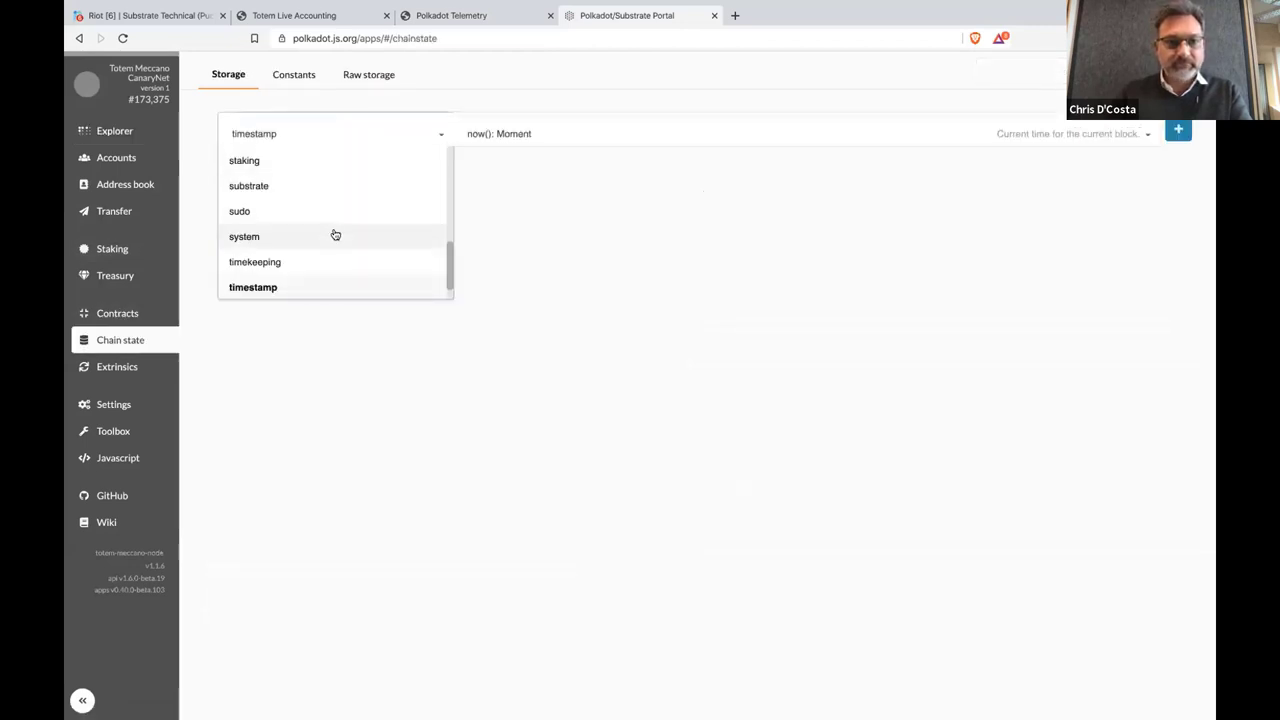
scroll(336, 238, "up", 1)
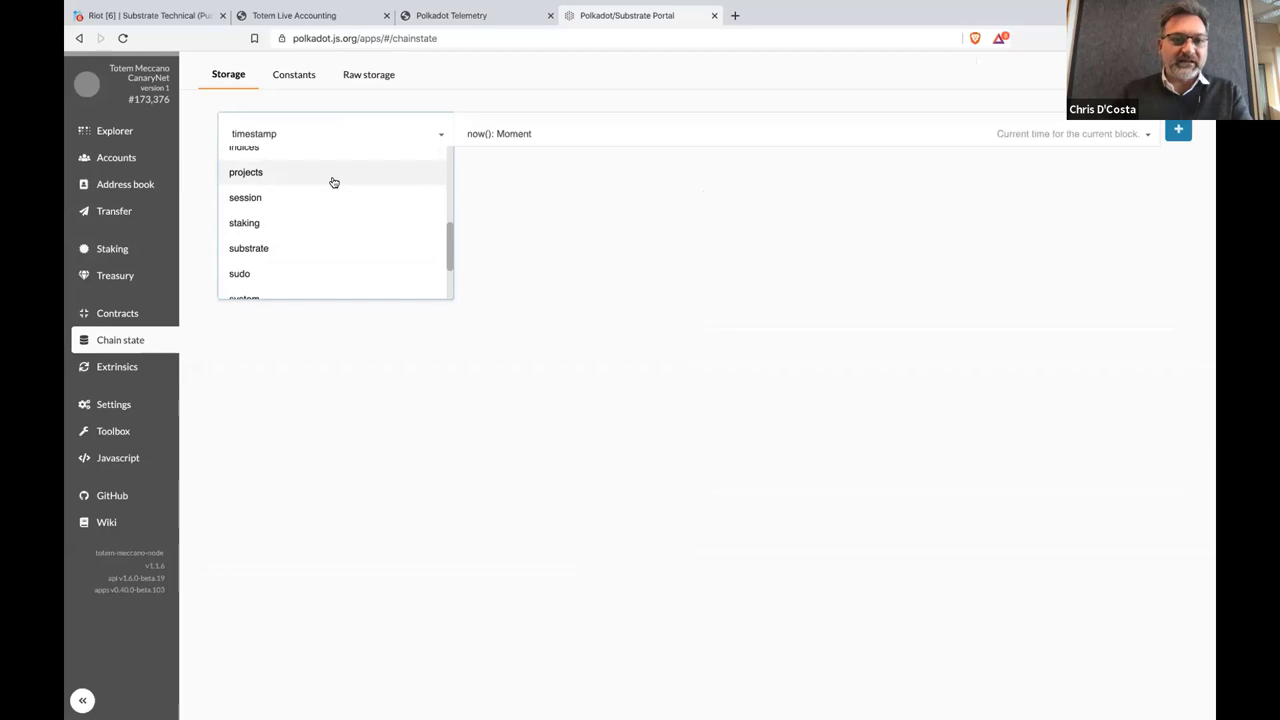
left_click(331, 178)
left_click(420, 170)
type("0x640ebce18cc527b05875b258b2357ec7714a131bfc75b0c56d685a924497d16c")
Query projectHashOwner for that hash and select the returned owner address
left_click(508, 134)
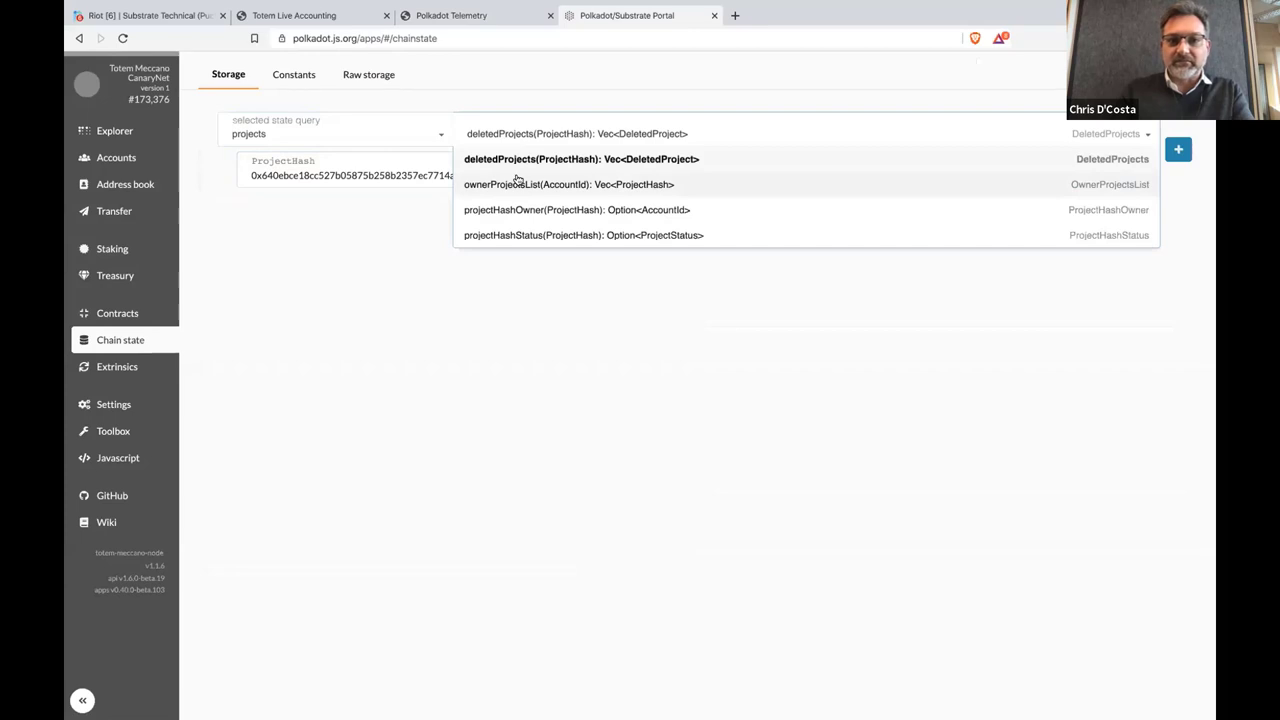
left_click(665, 209)
type("640ebce18cc527b05875b258b2357ec7714a131bfc75b0c56d685a924497d16c")
left_click(1178, 149)
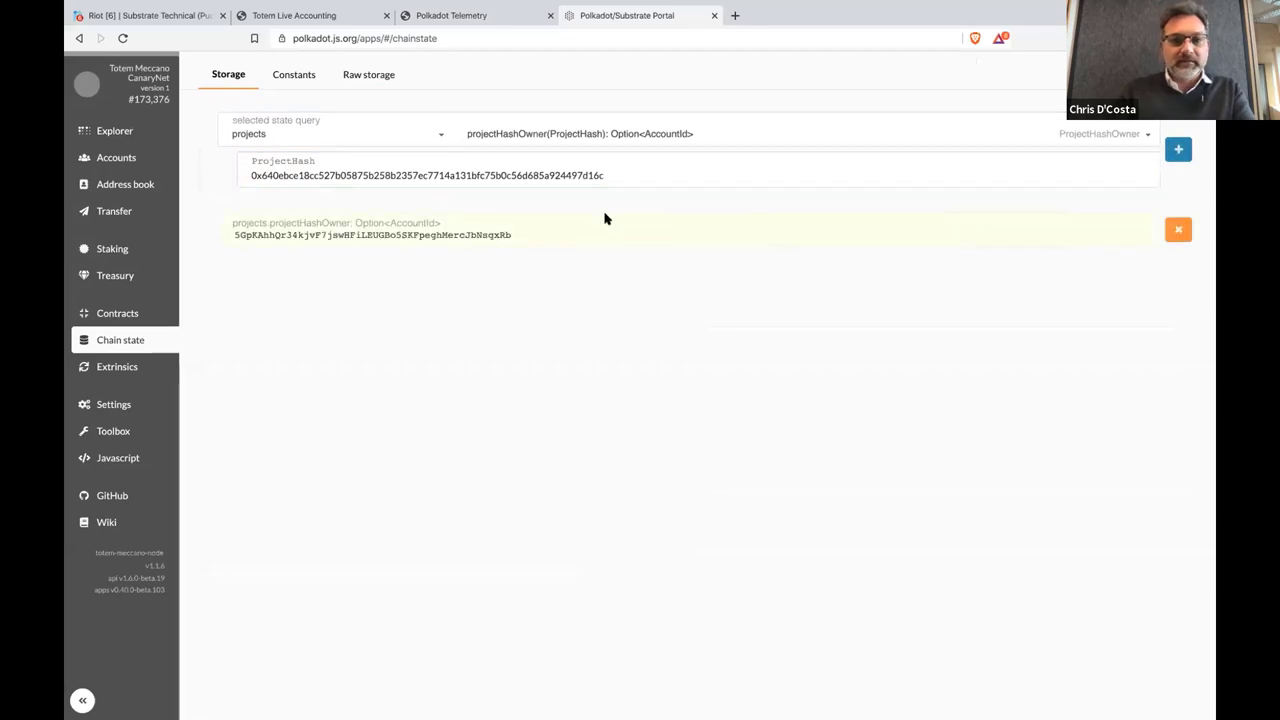
double_click(451, 233)
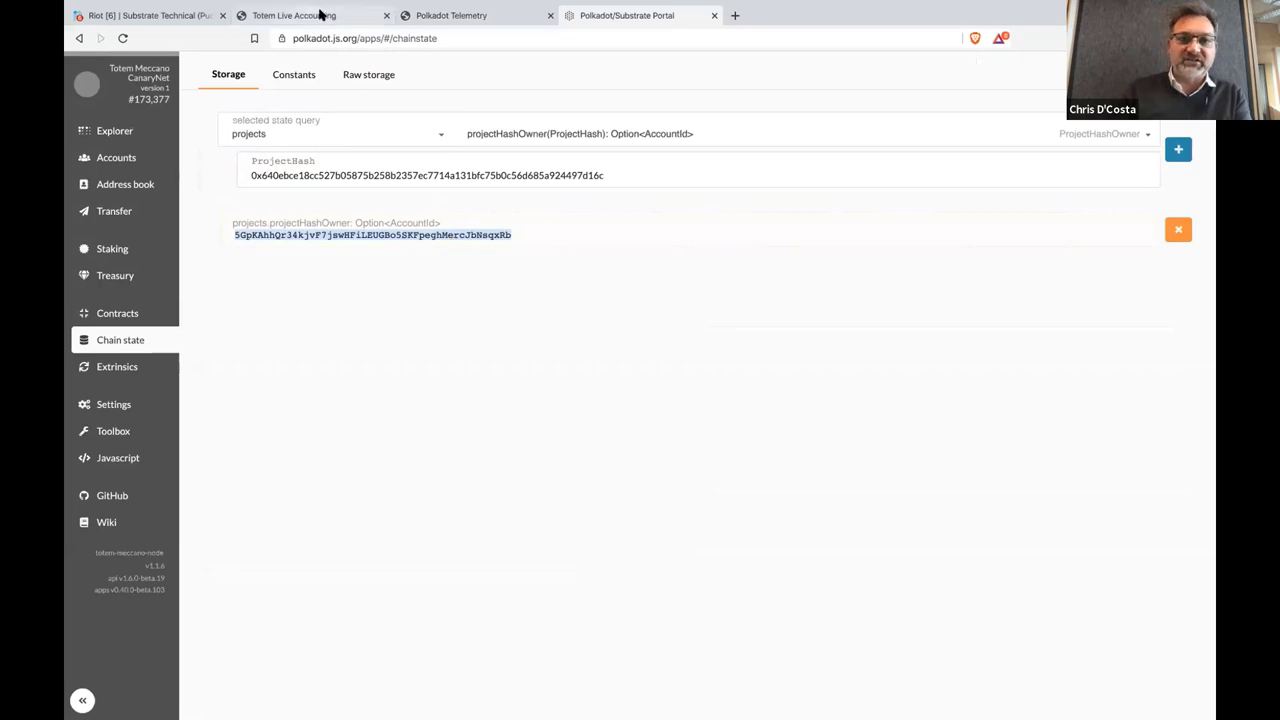
left_click(322, 17)
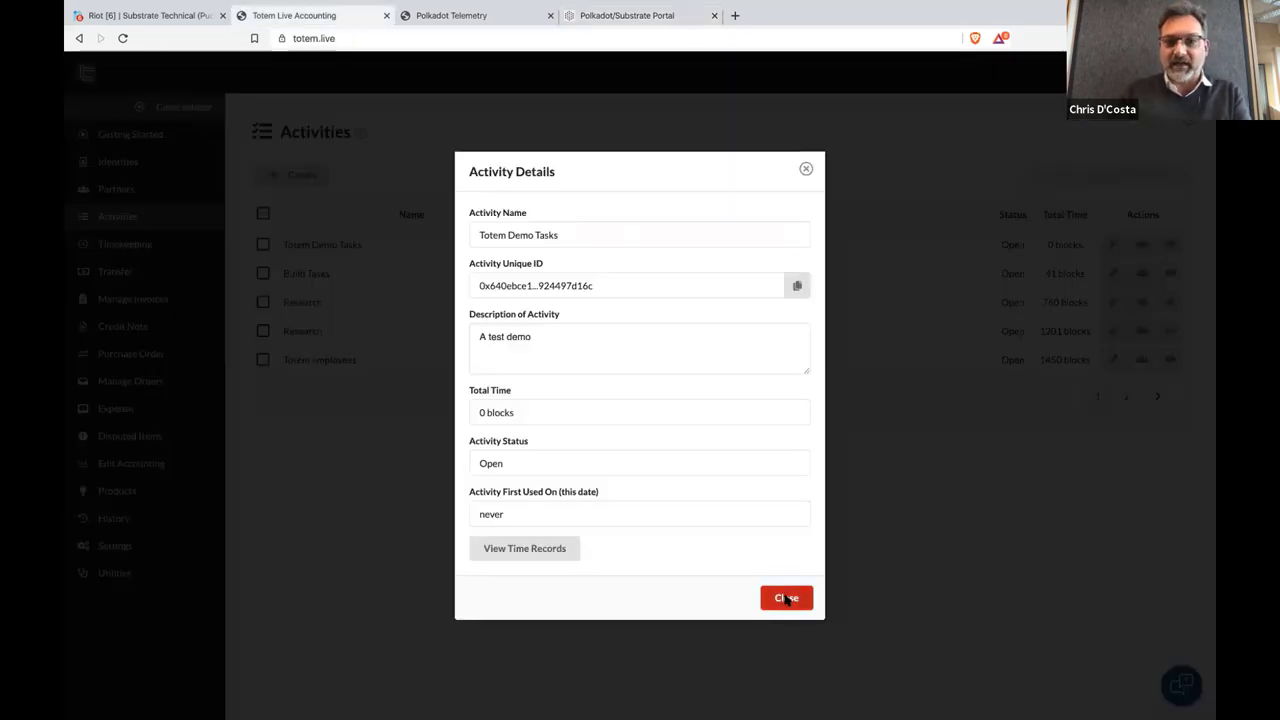
Close the activity details, show Identities, and inspect the first identity's address
left_click(788, 598)
left_click(180, 162)
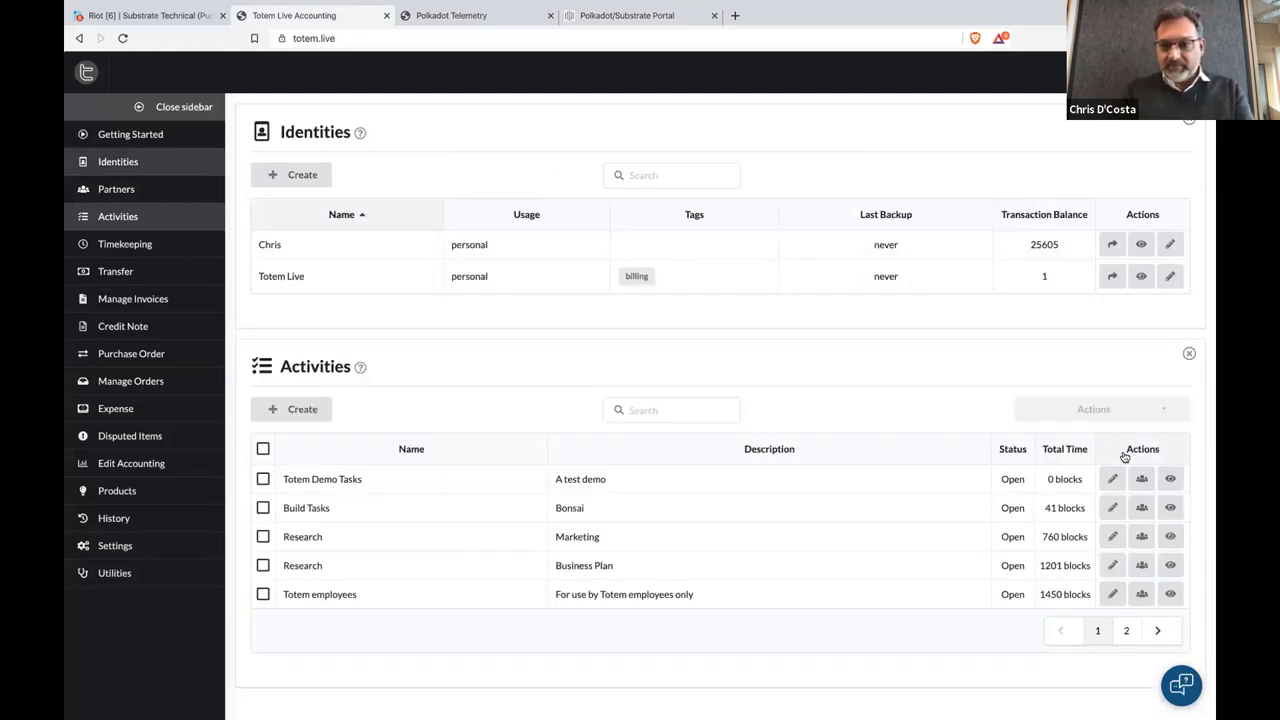
left_click(1141, 247)
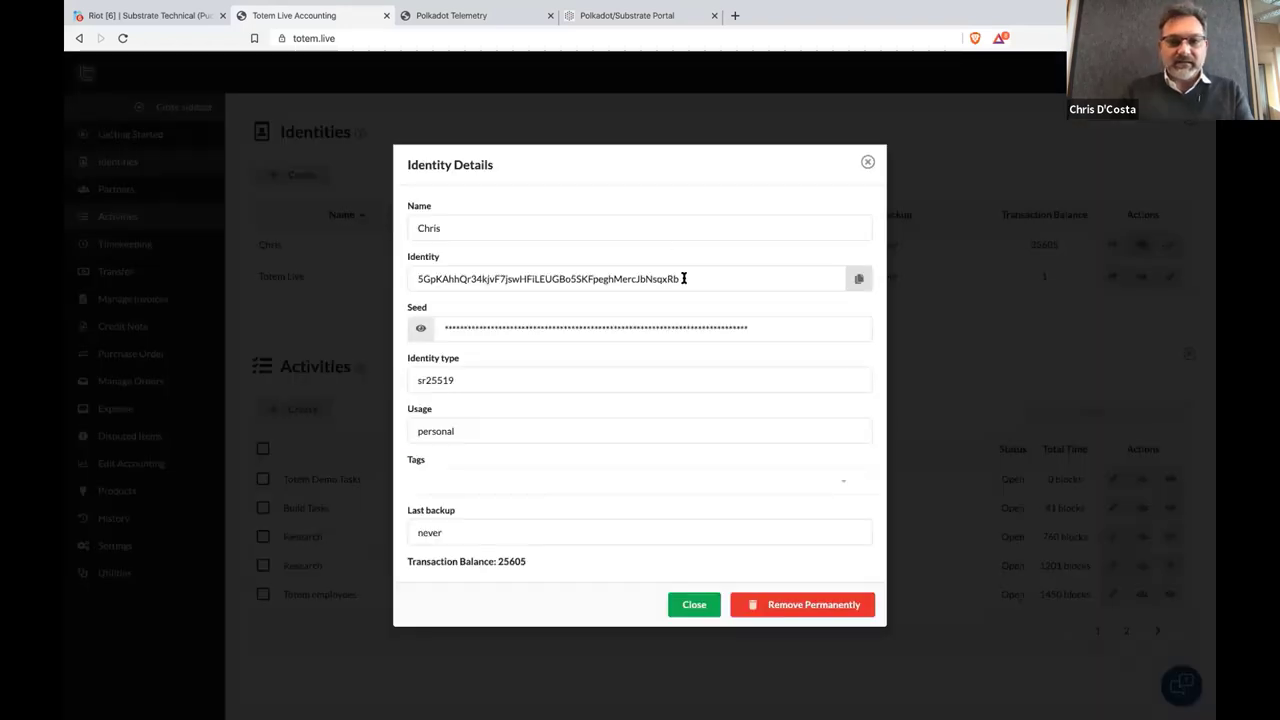
double_click(618, 279)
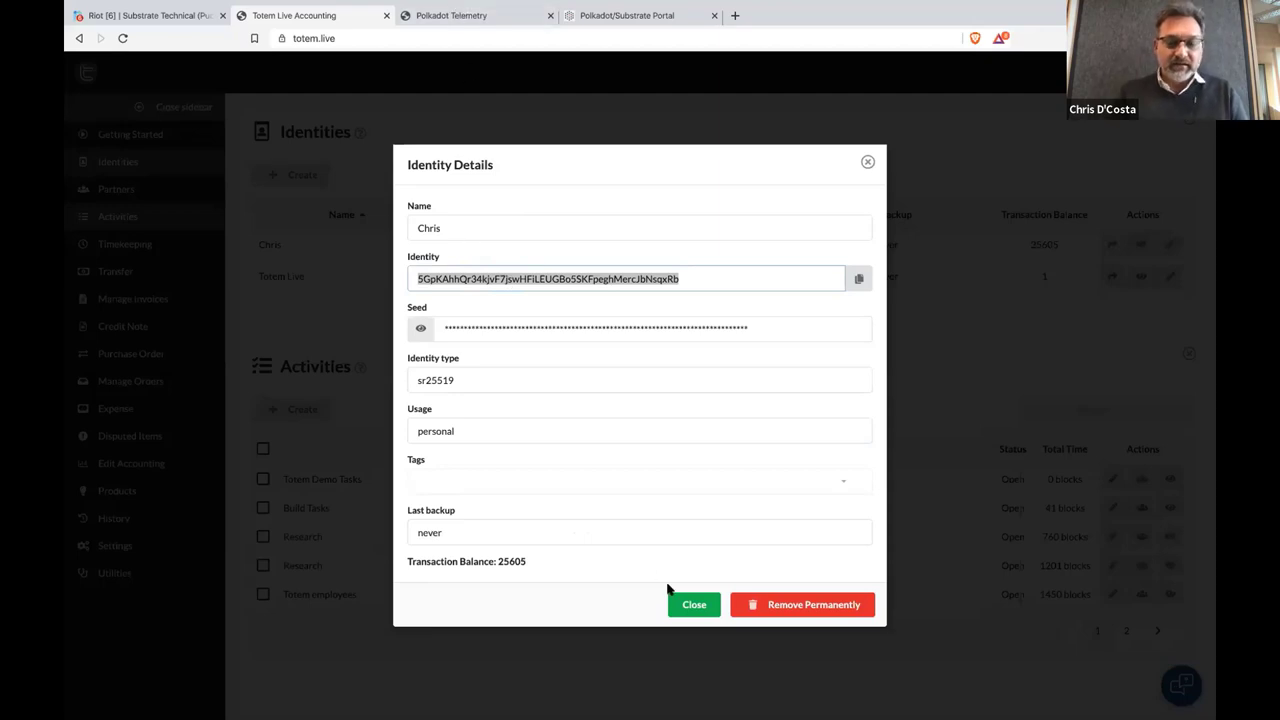
left_click(694, 606)
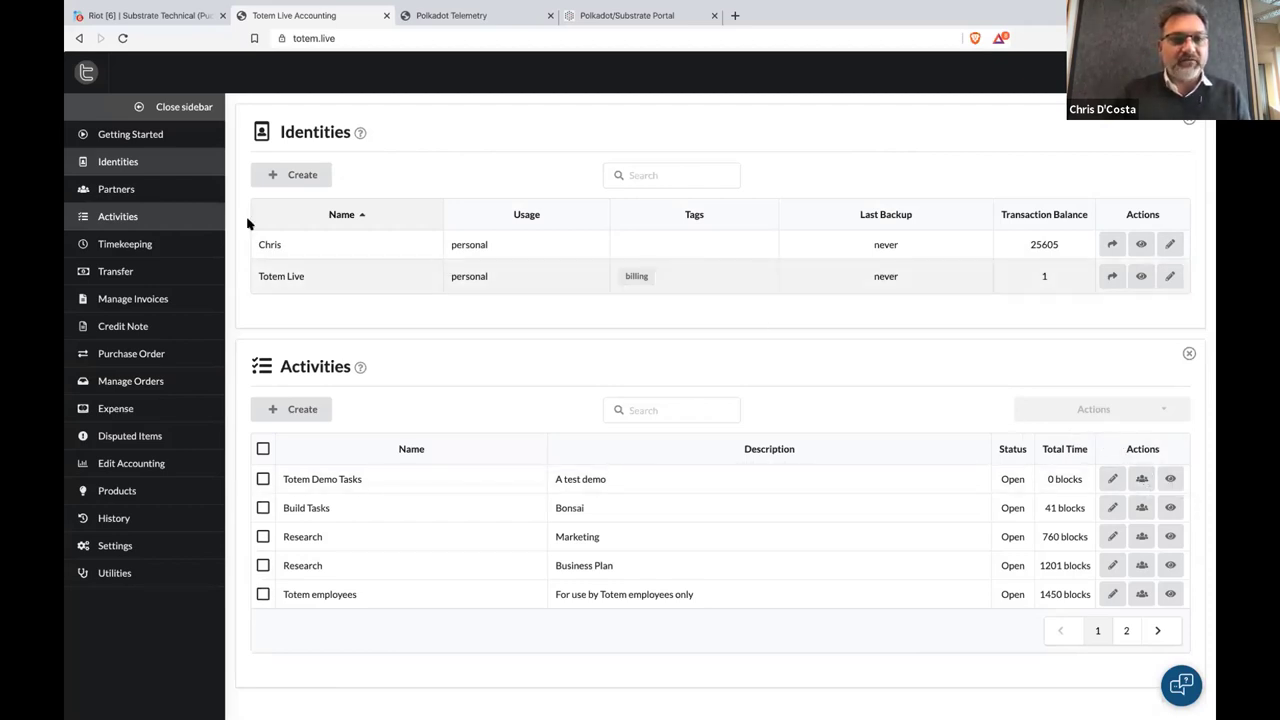
Show the Partner Contact List, then start and cancel adding a new partner
left_click(208, 199)
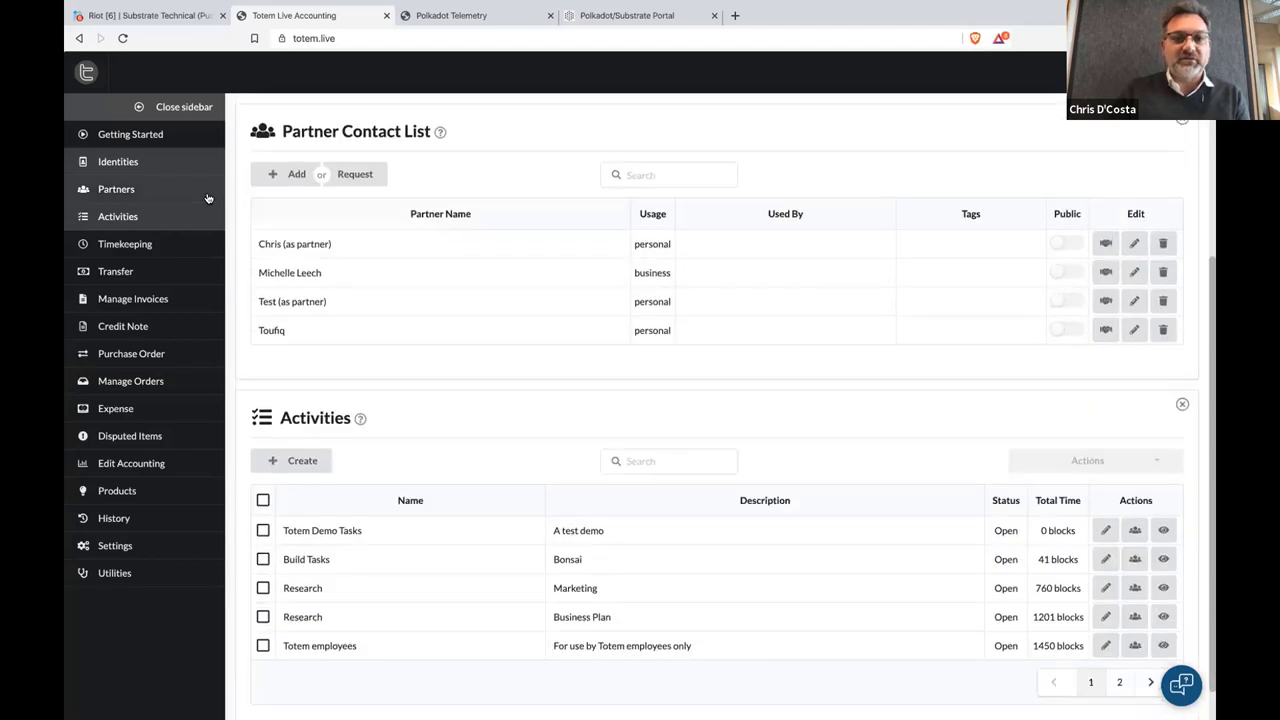
left_click(293, 175)
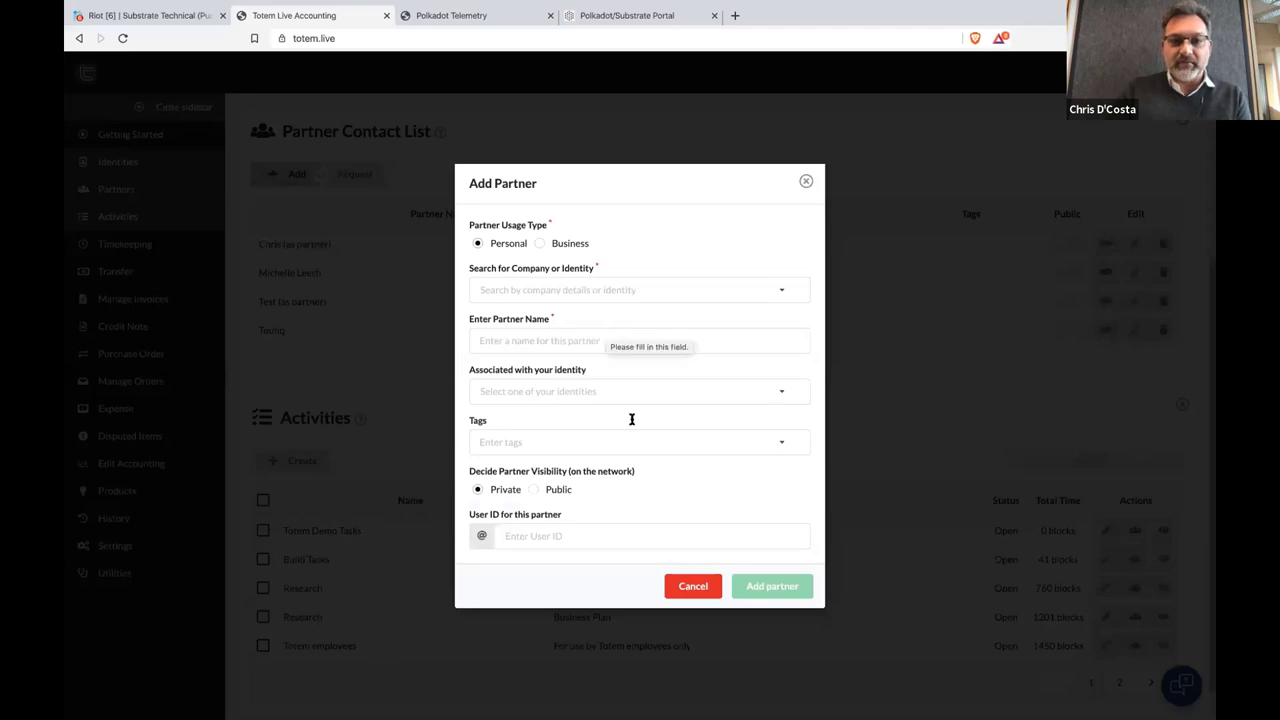
left_click(703, 592)
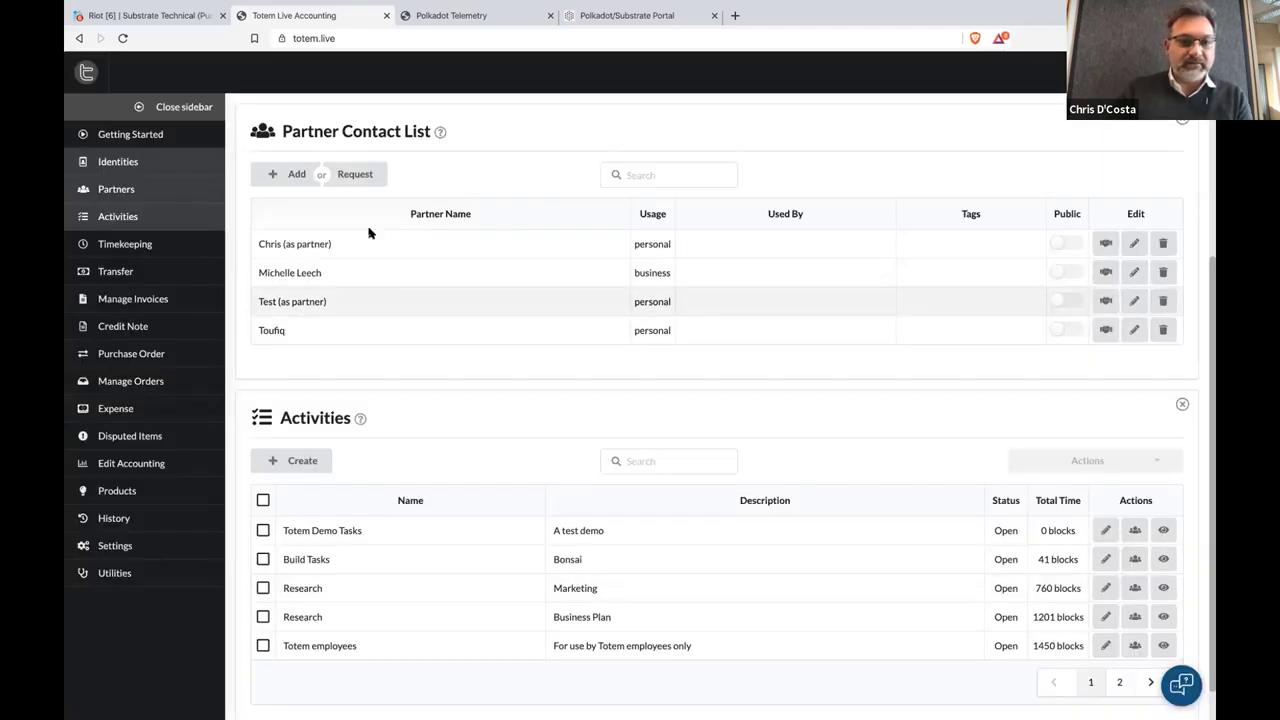
Draft a partner identity request for one user ID, close it unsent, and open the trollbox chat
left_click(359, 174)
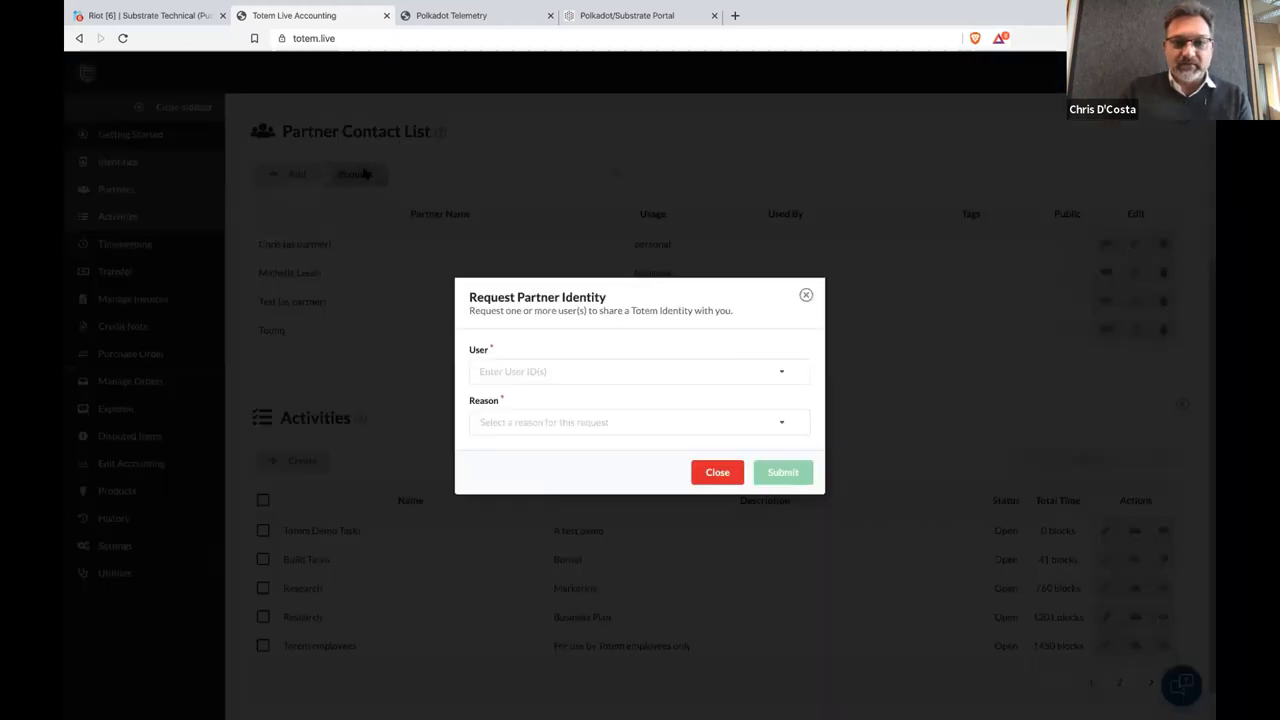
left_click(619, 370)
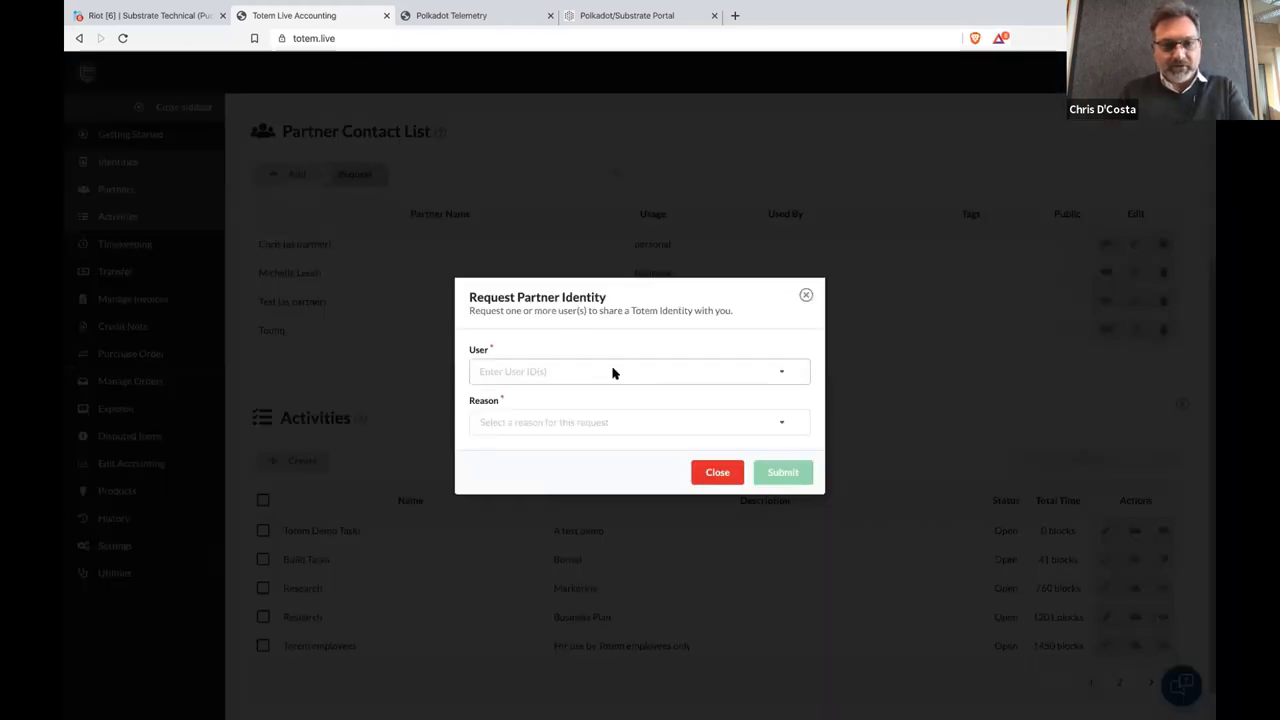
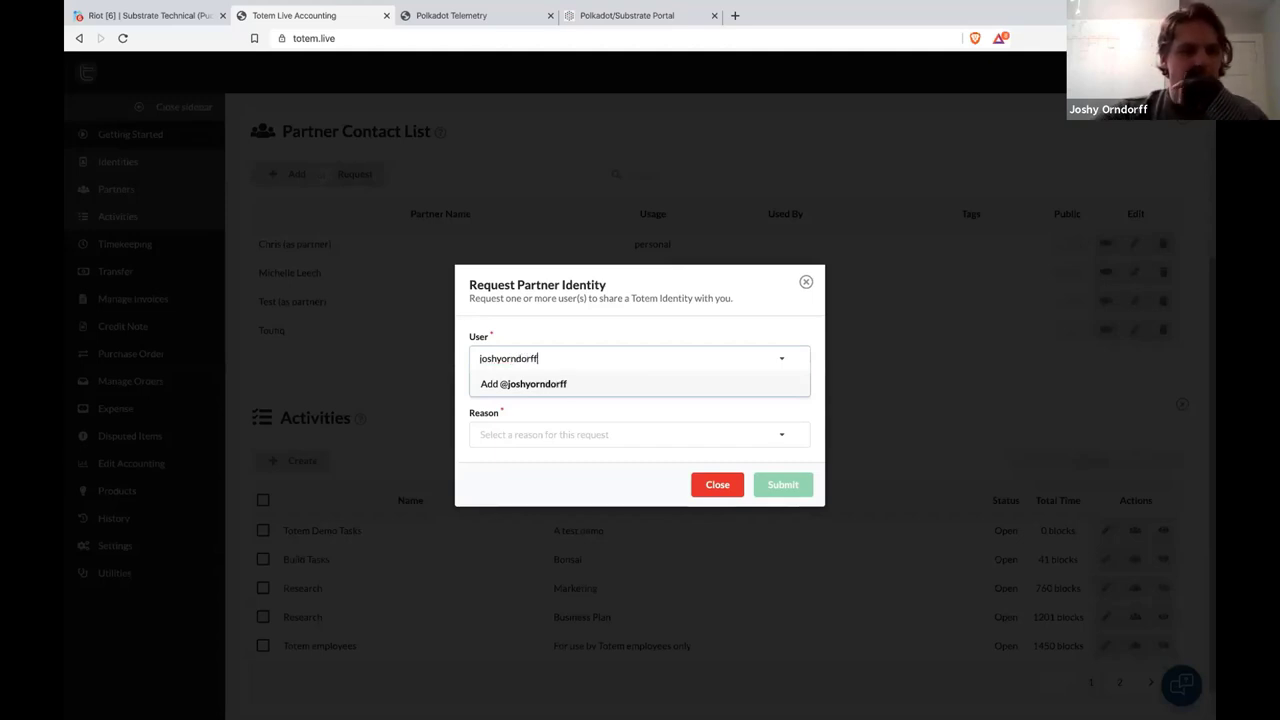
left_click(534, 383)
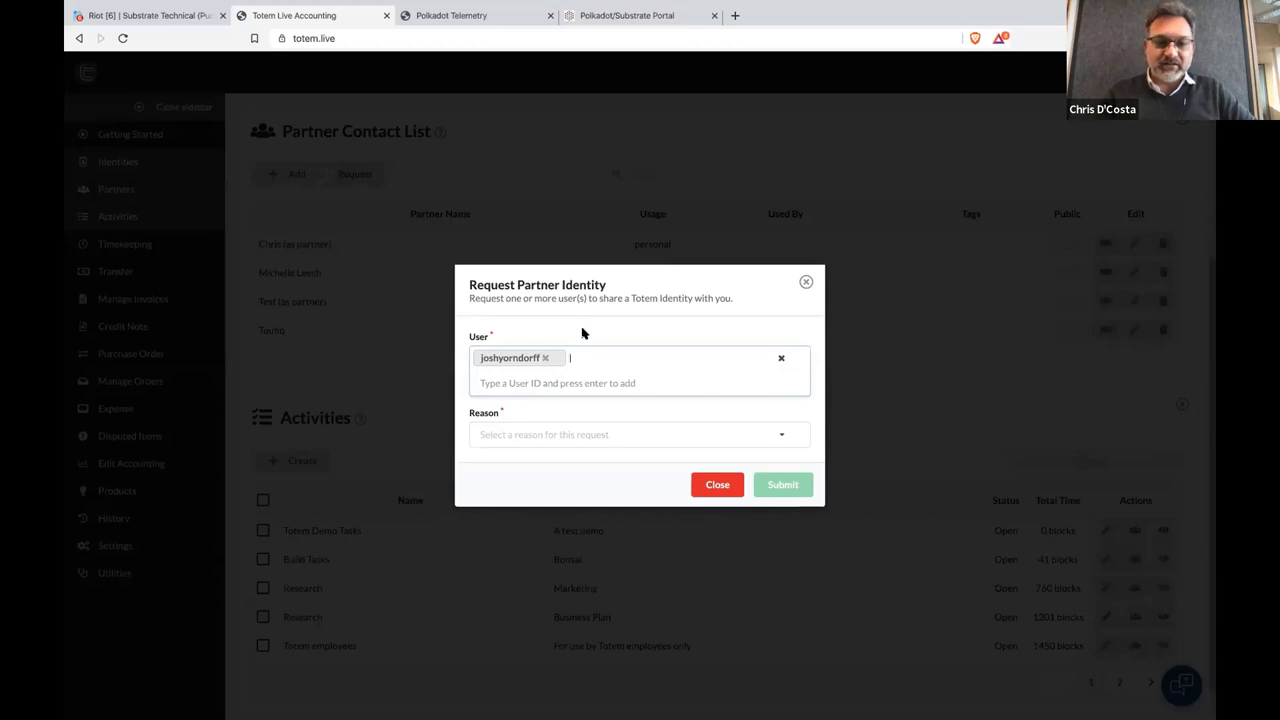
left_click(560, 437)
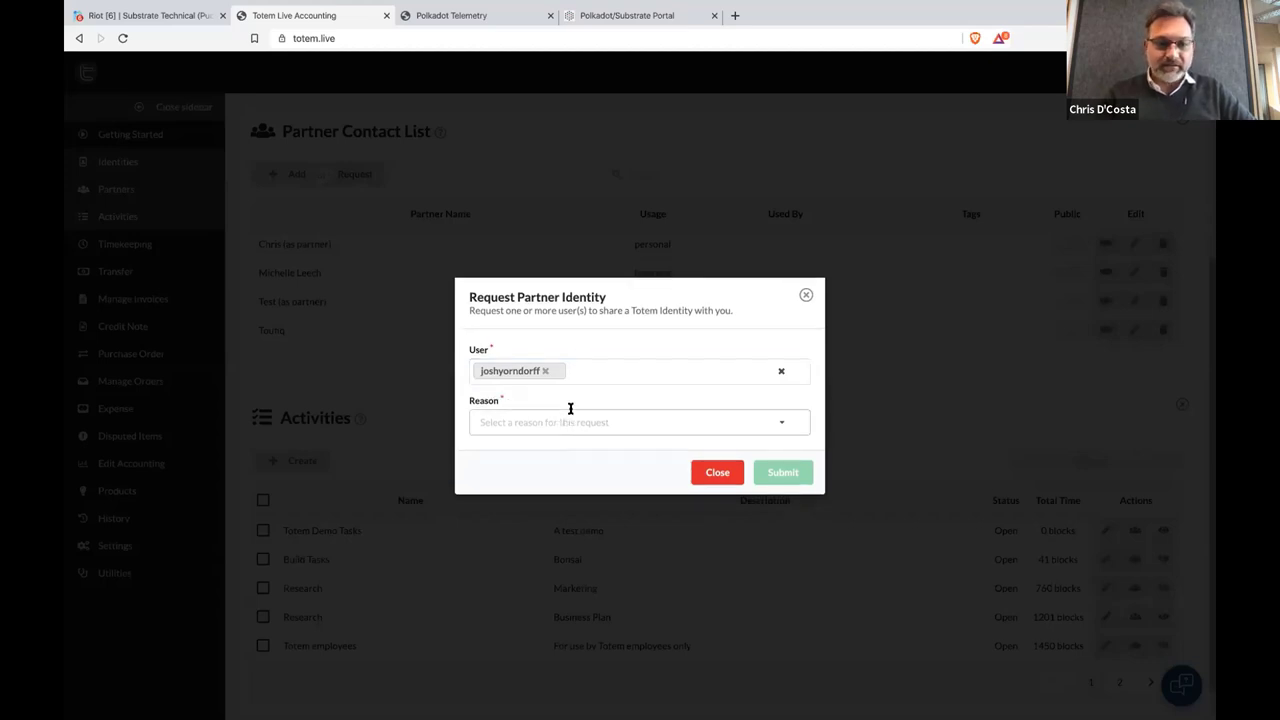
left_click(588, 371)
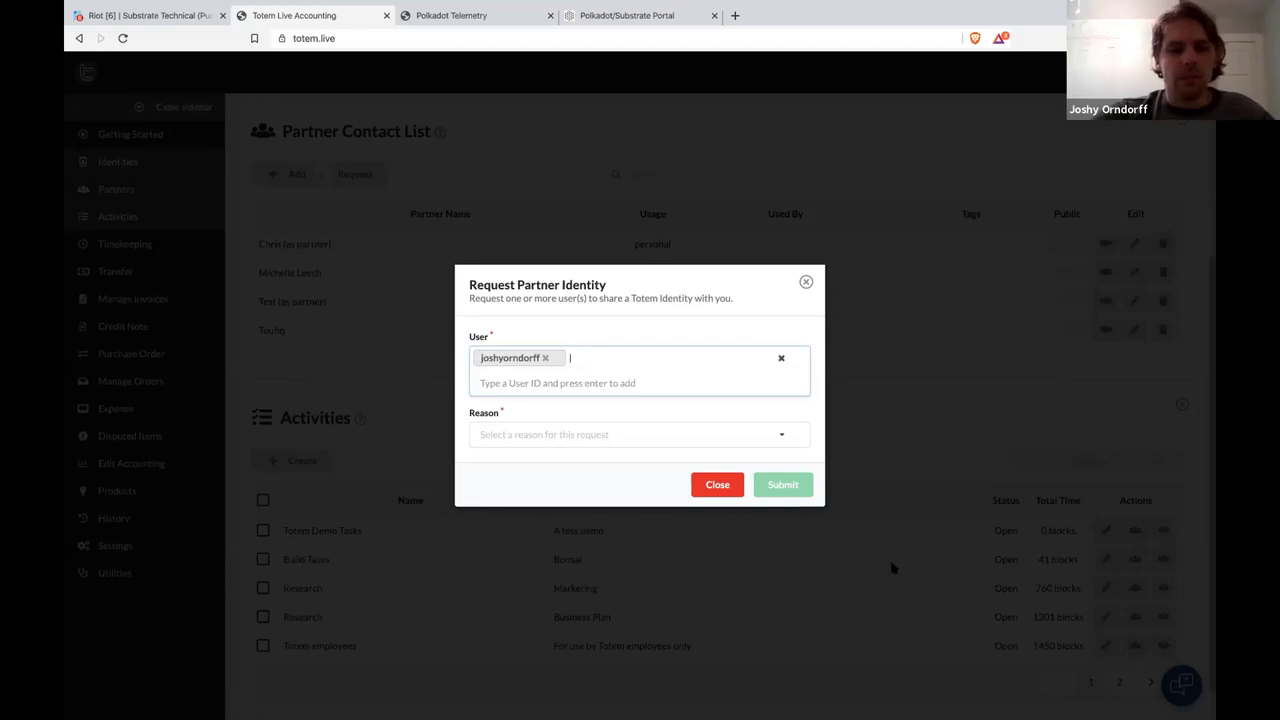
left_click(722, 487)
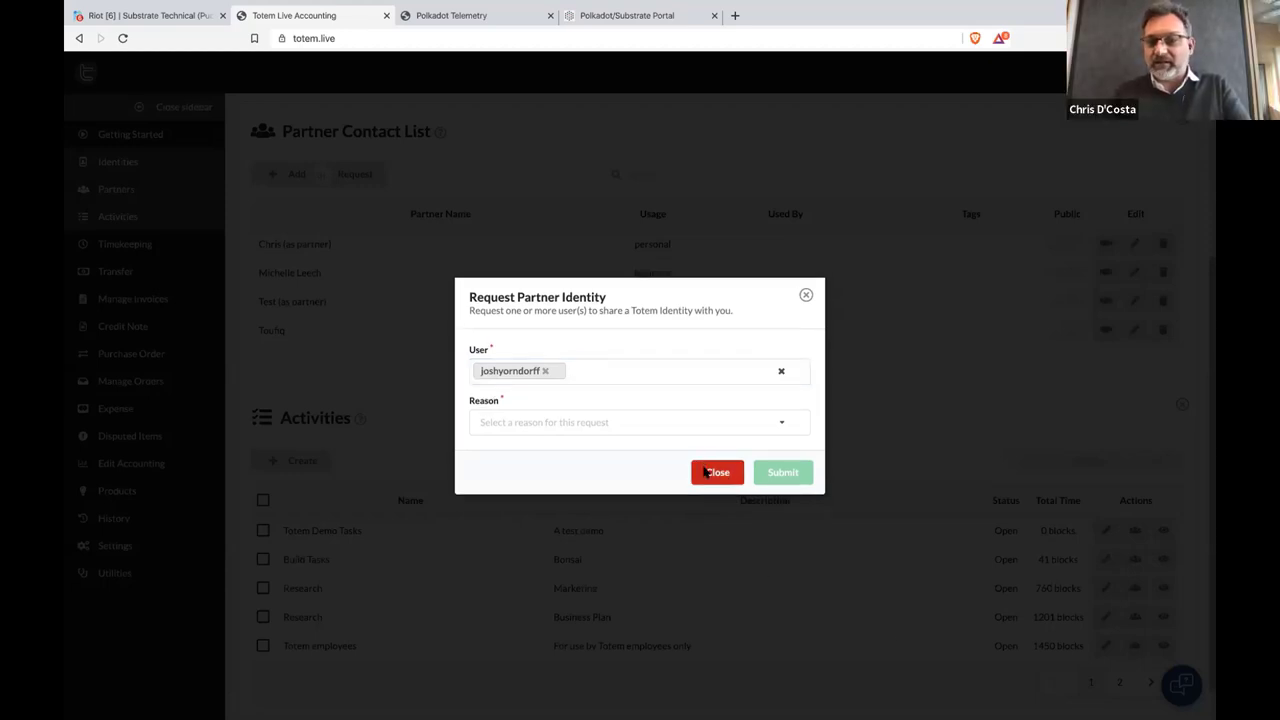
left_click(706, 472)
left_click(1172, 682)
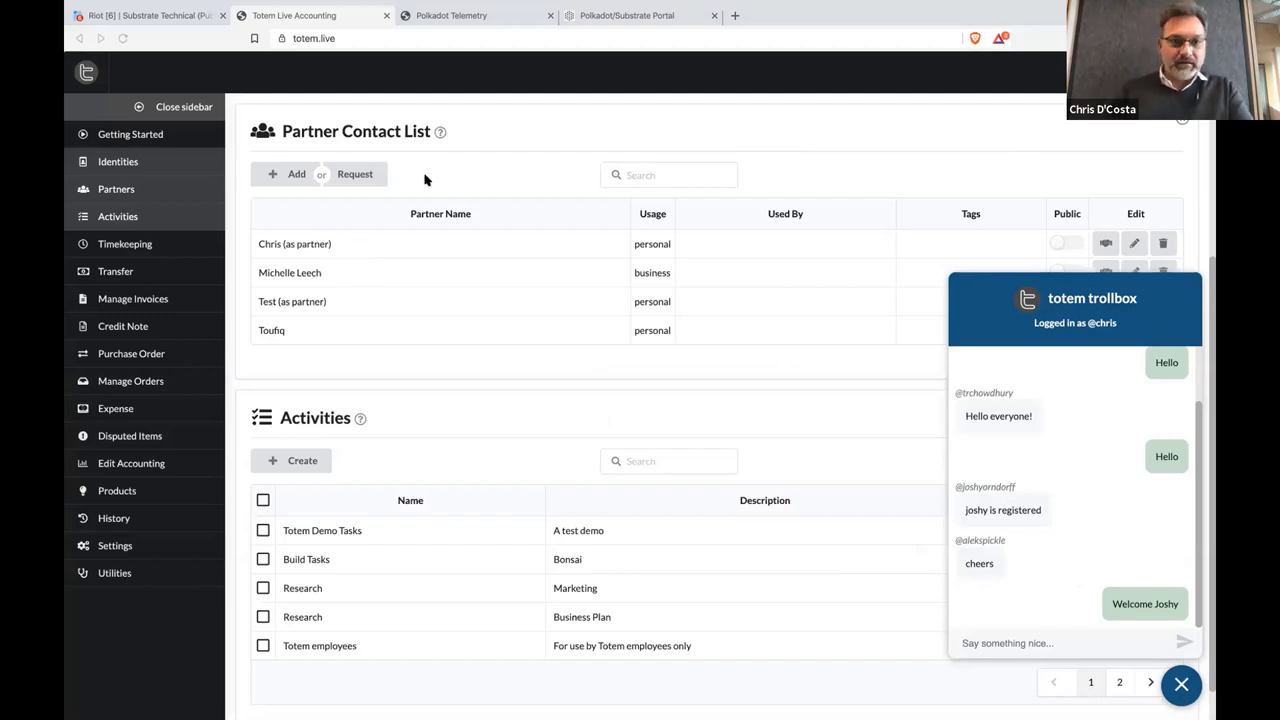
Draft a request to two user IDs citing Timekeeping on an Activity, then close it unsent
left_click(362, 176)
left_click(519, 371)
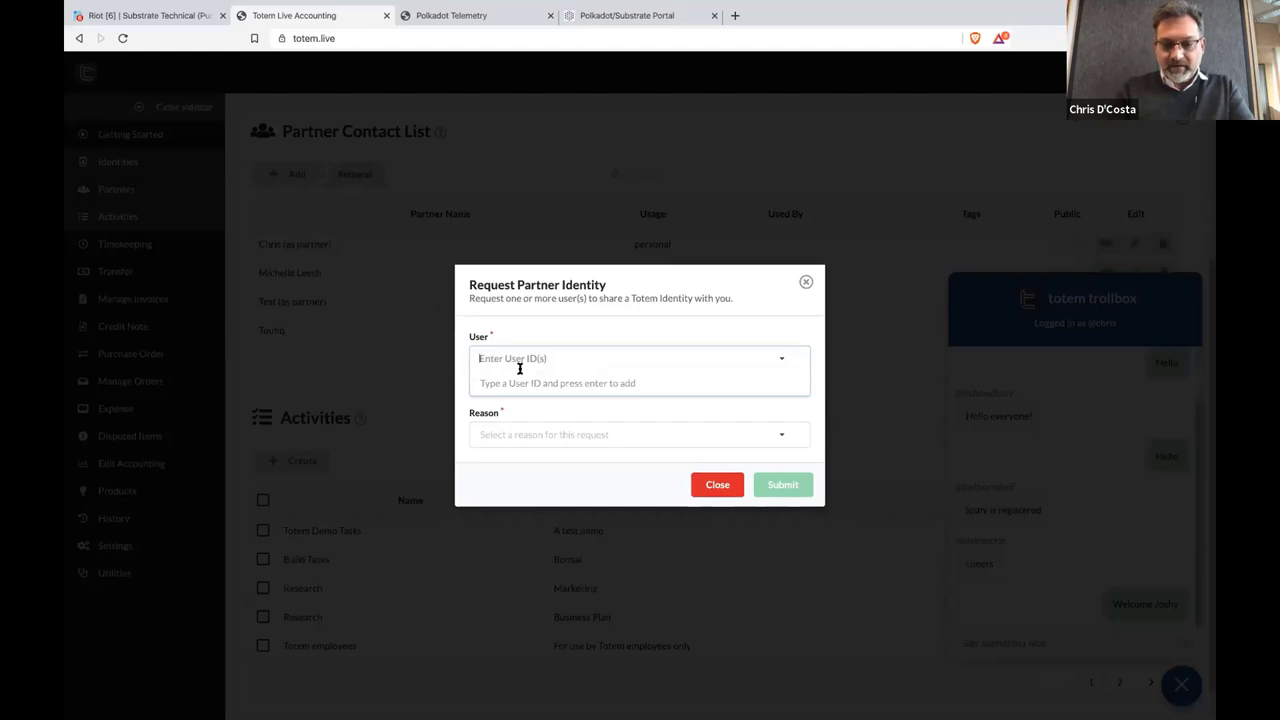
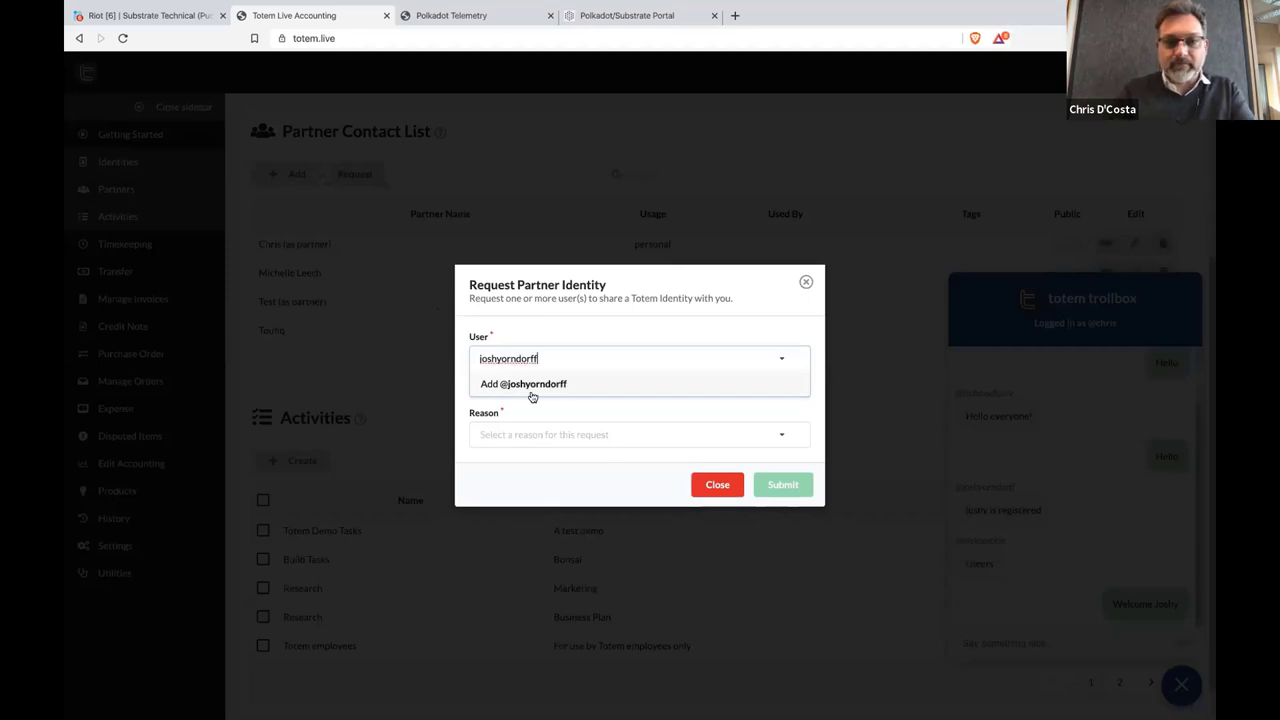
left_click(535, 386)
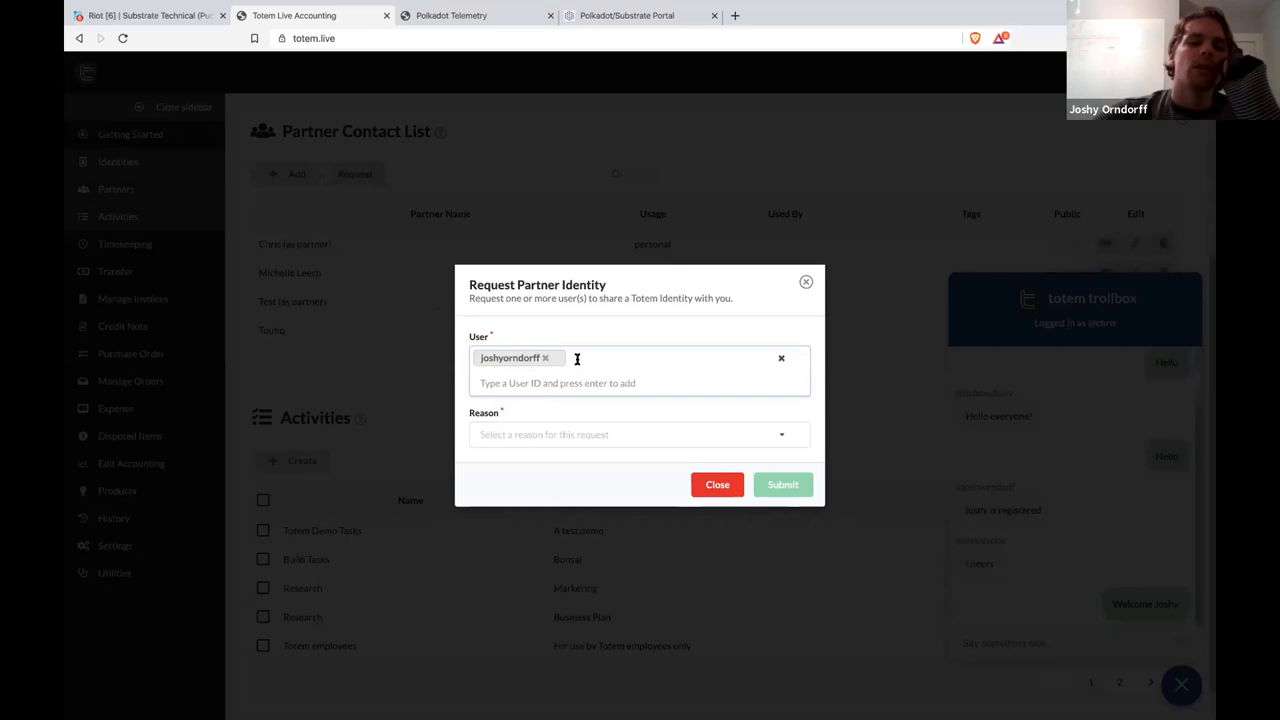
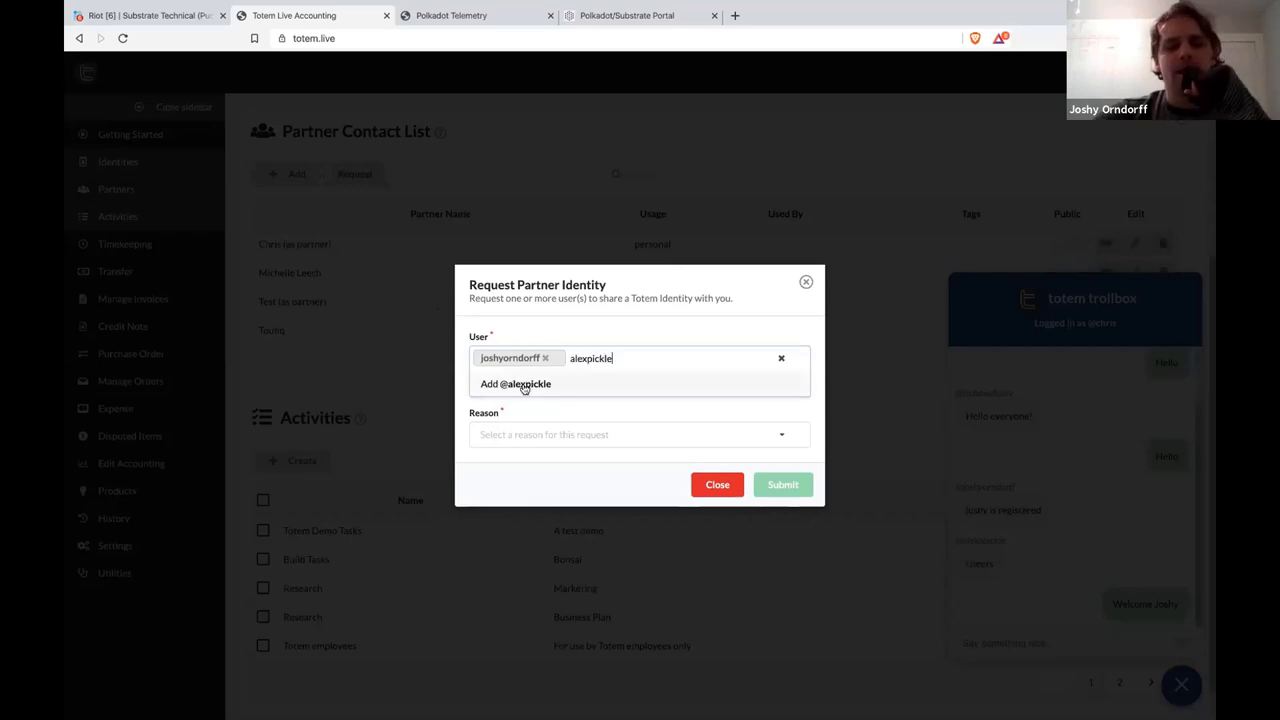
key("Return")
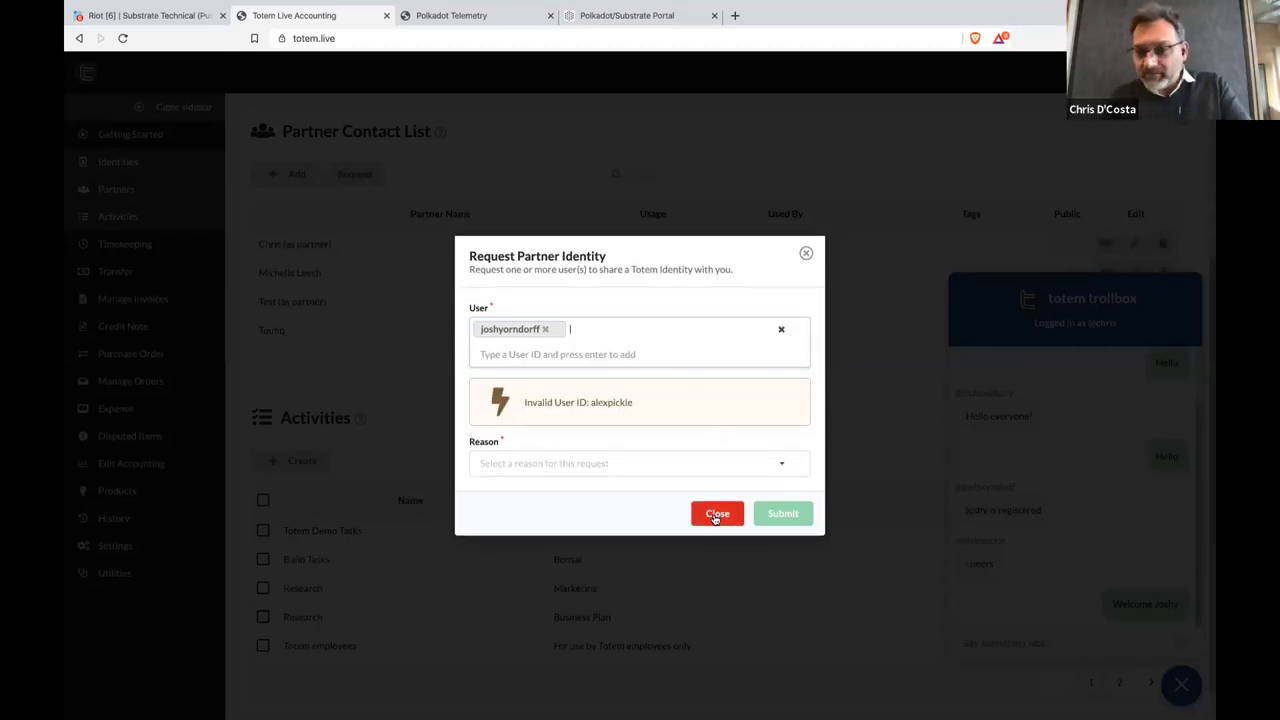
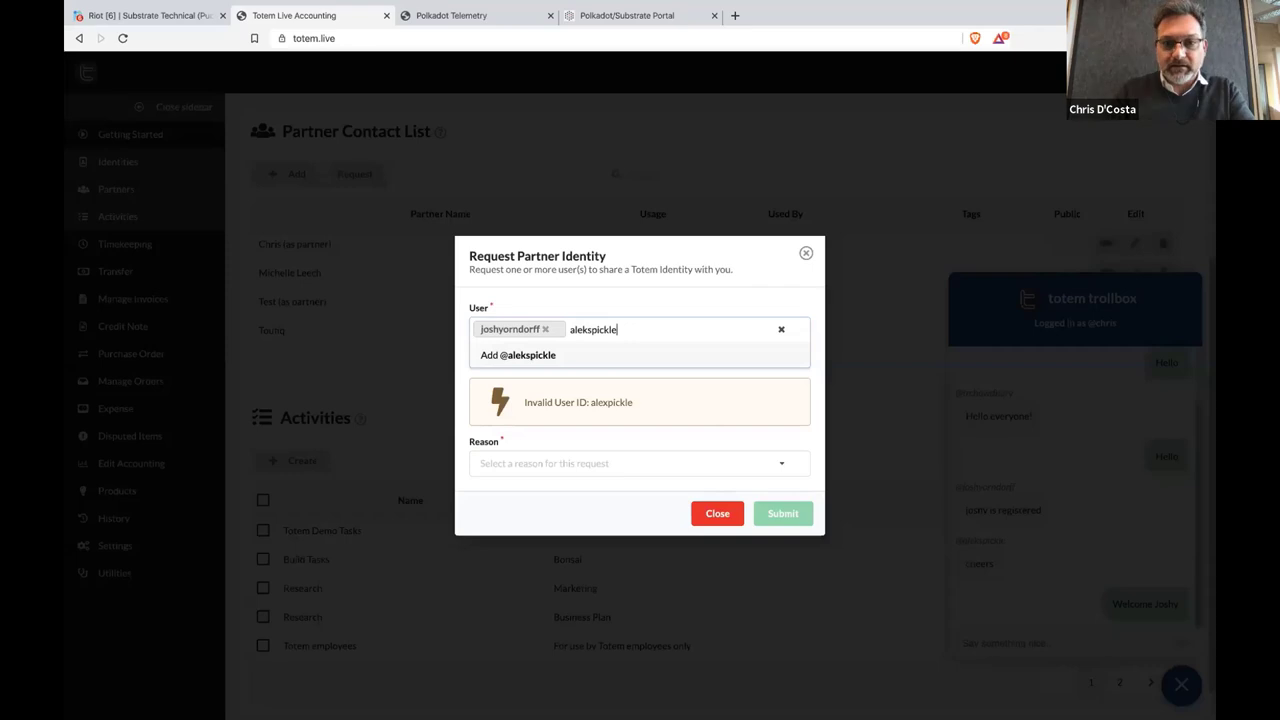
left_click(540, 357)
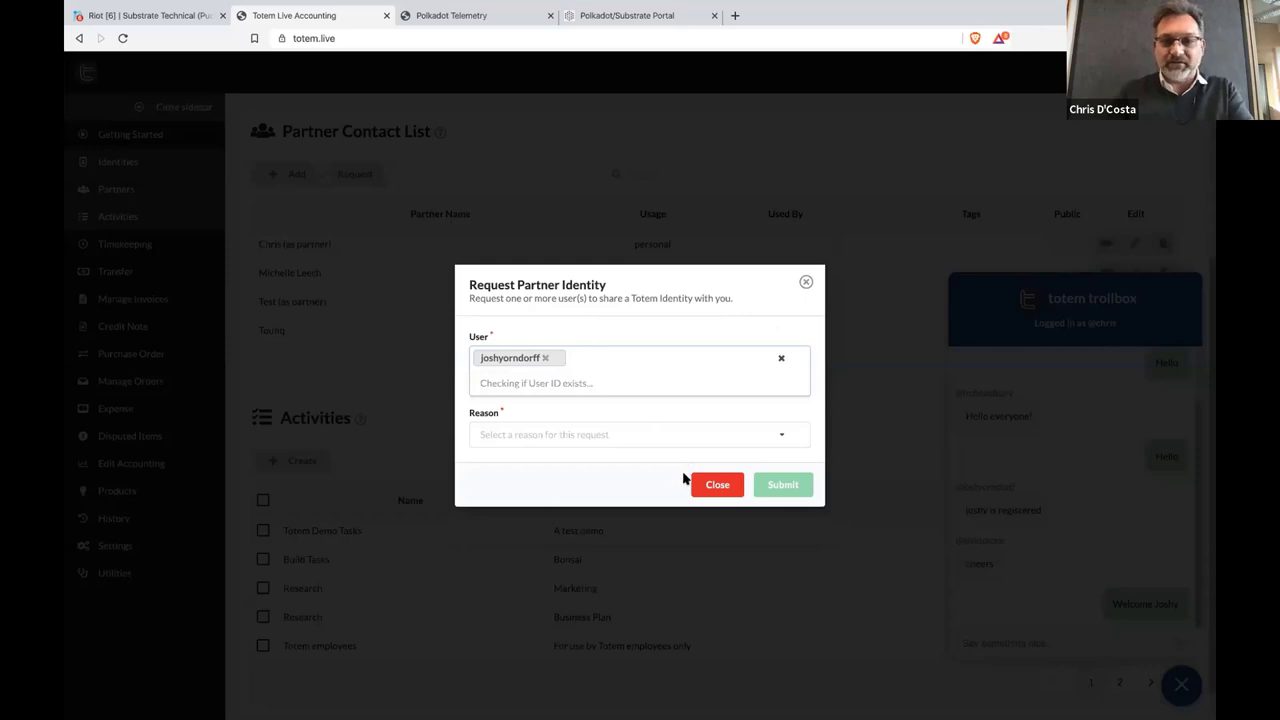
left_click(567, 430)
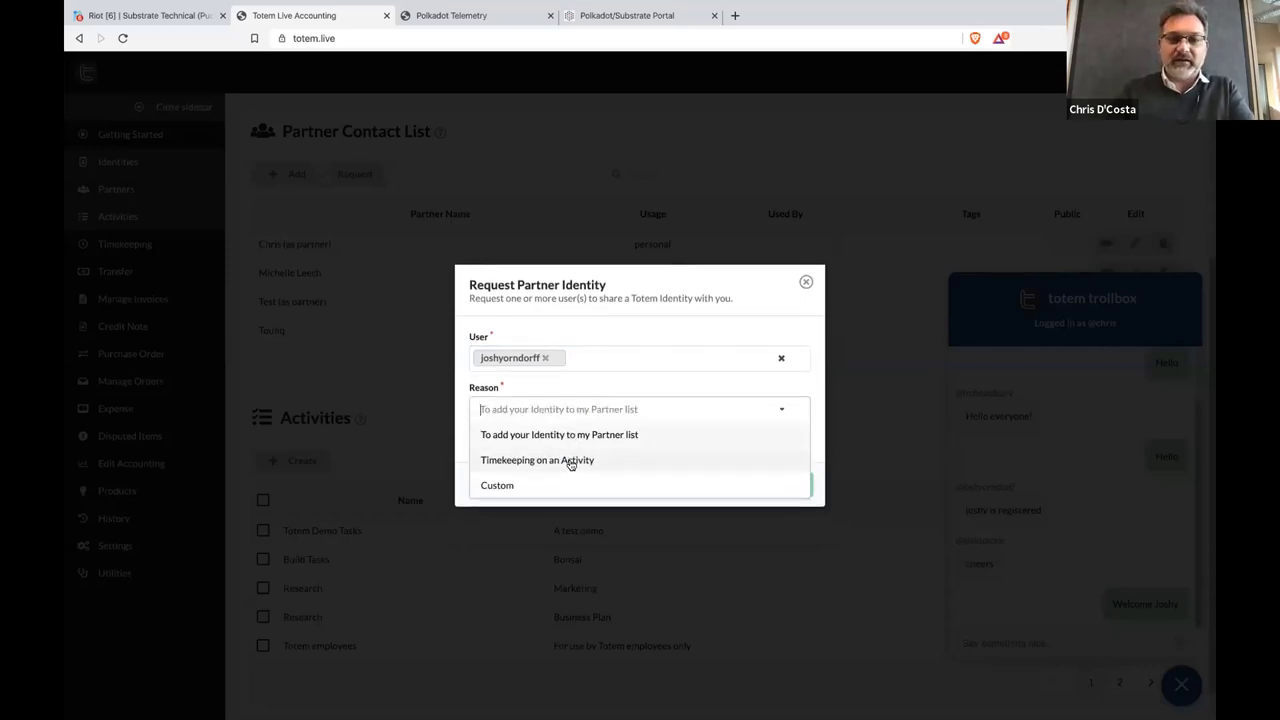
left_click(669, 462)
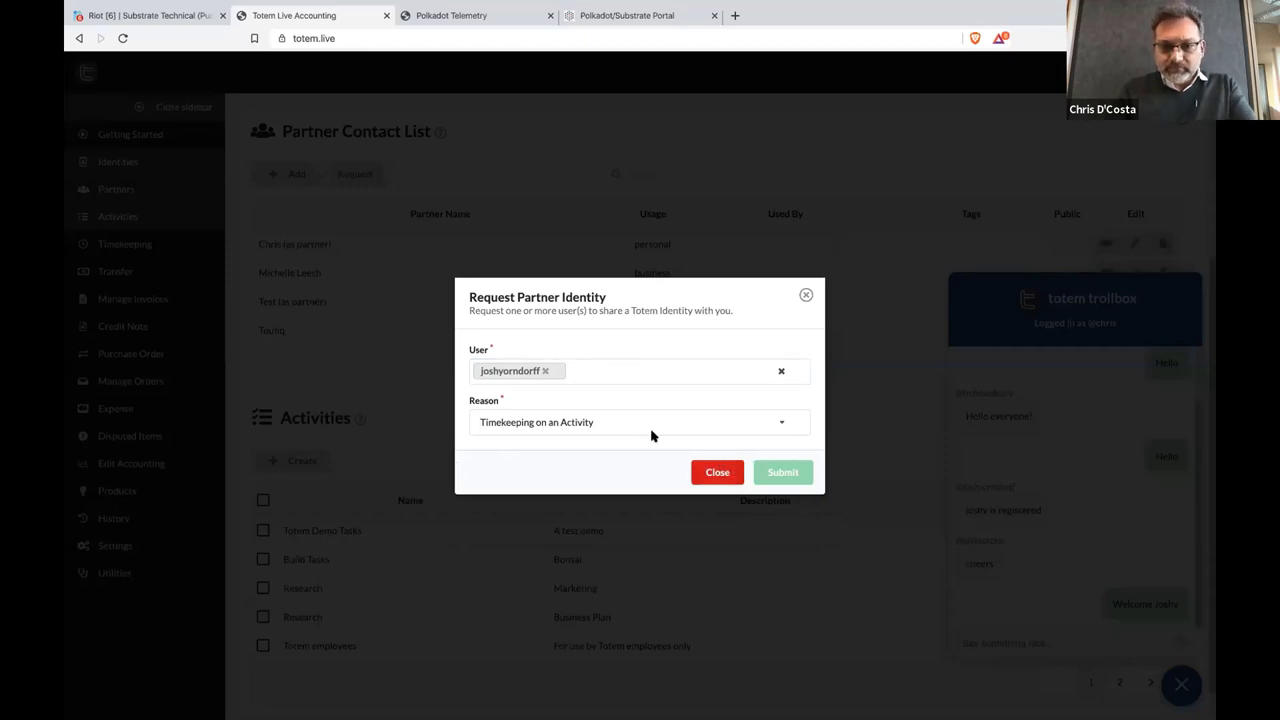
left_click(640, 371)
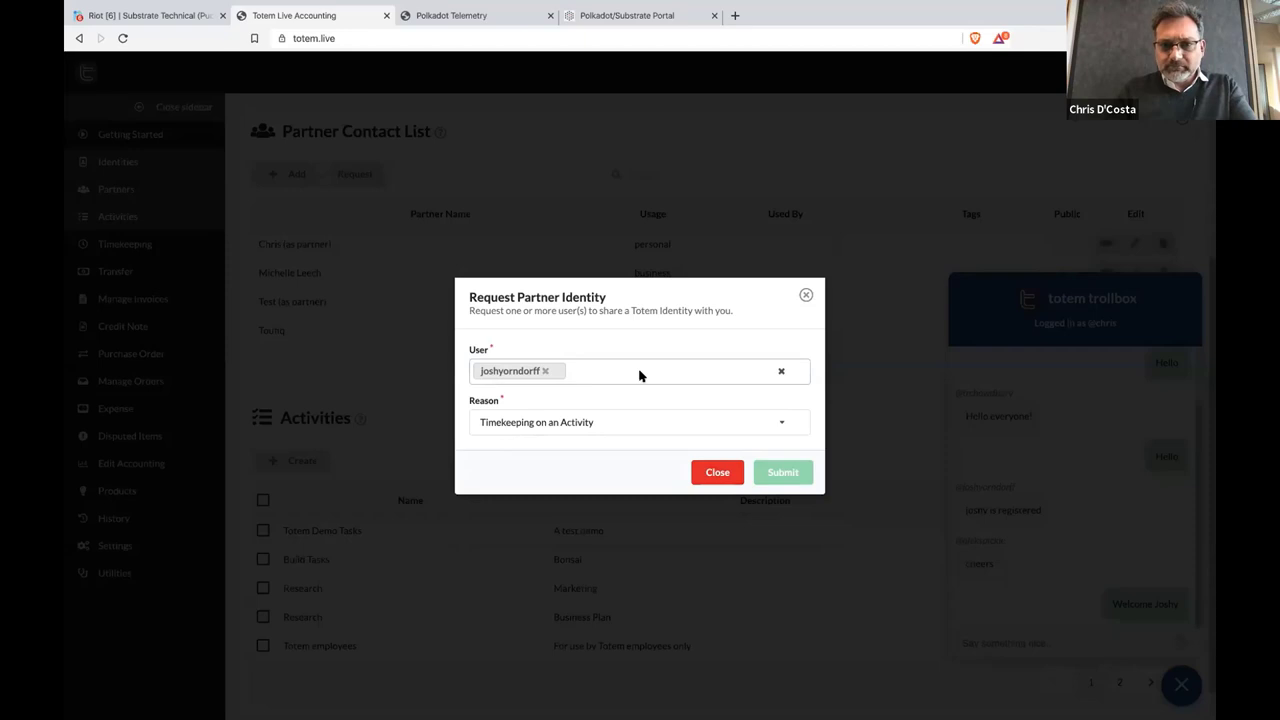
left_click(640, 371)
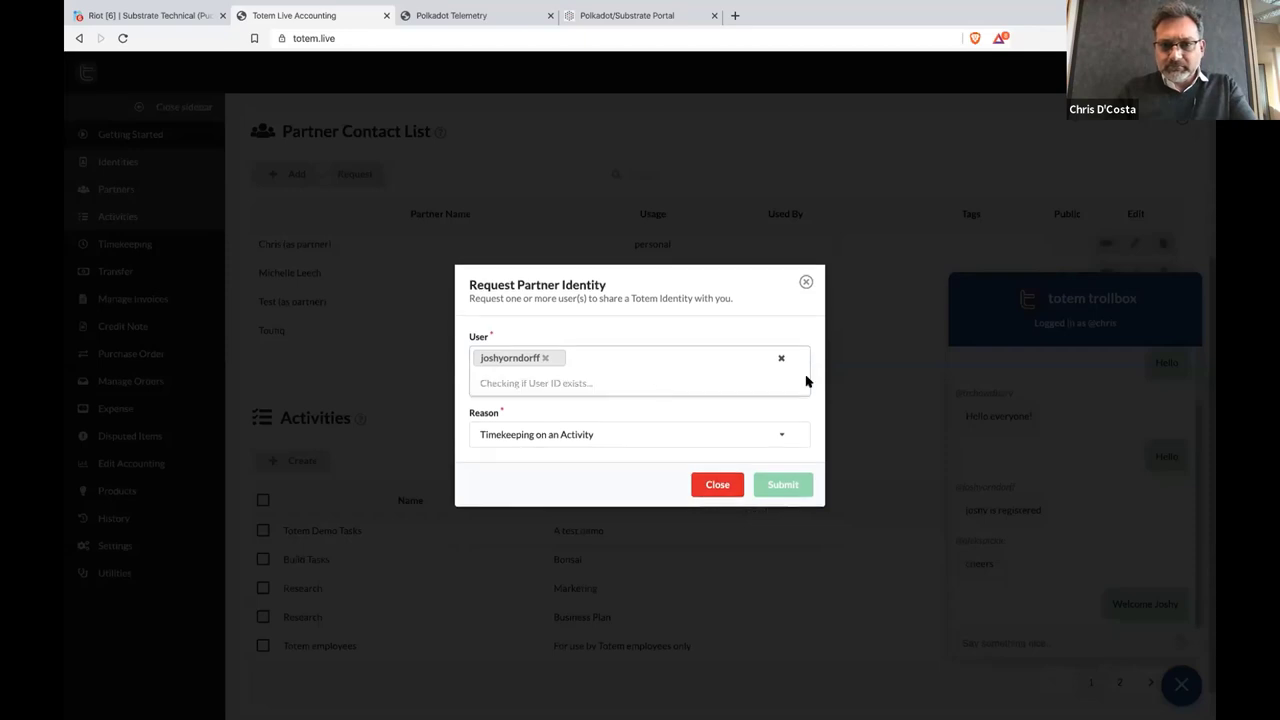
left_click(710, 485)
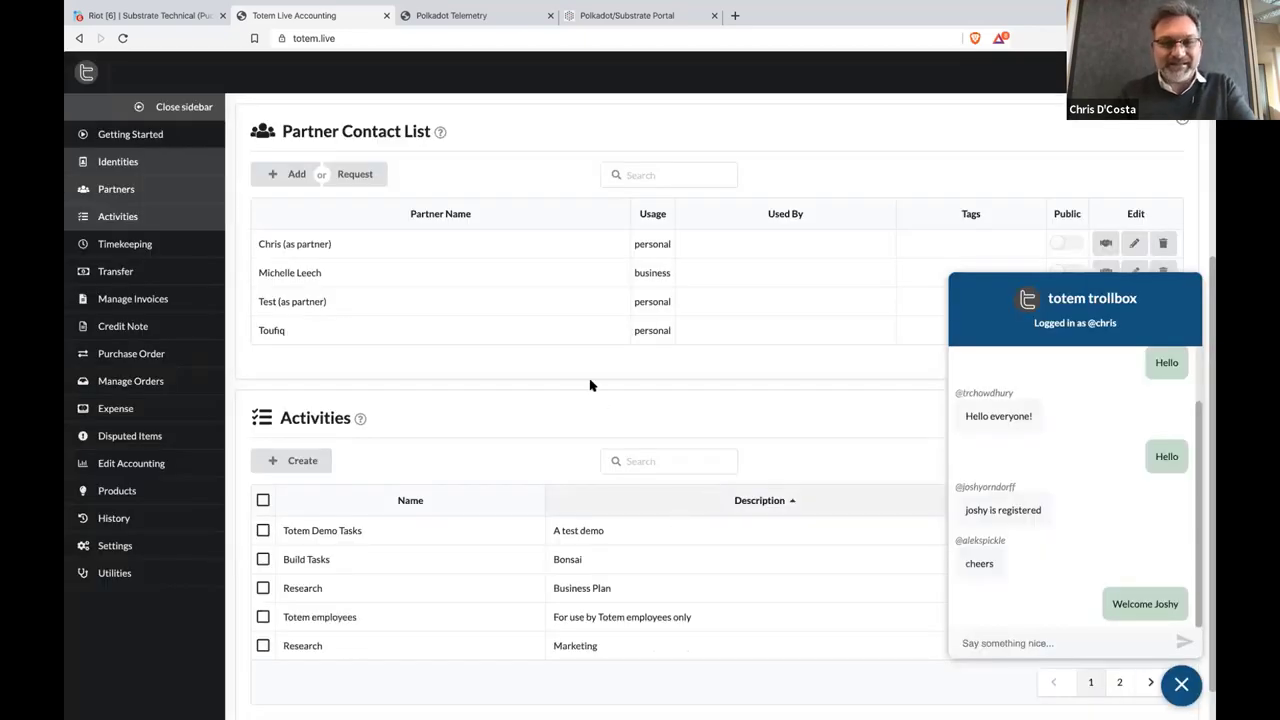
Send one user an identity request with reason Timekeeping on an Activity and dismiss the confirmation
left_click(352, 175)
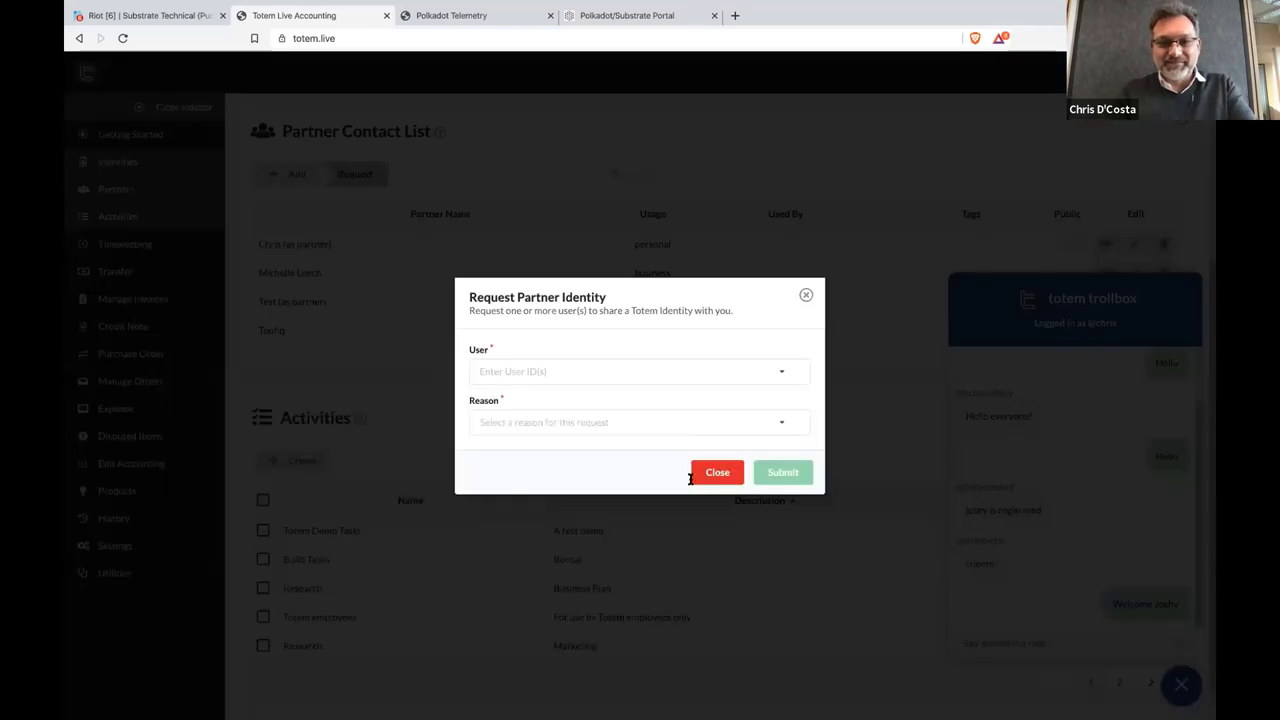
left_click(583, 371)
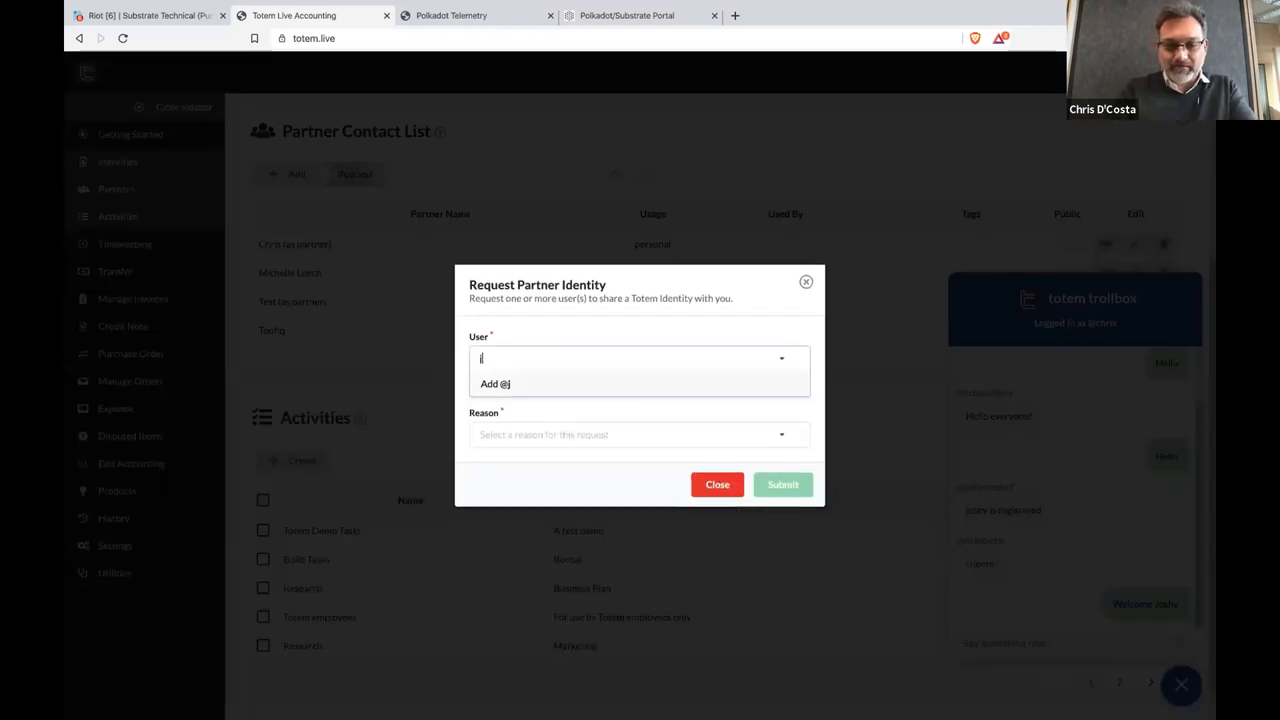
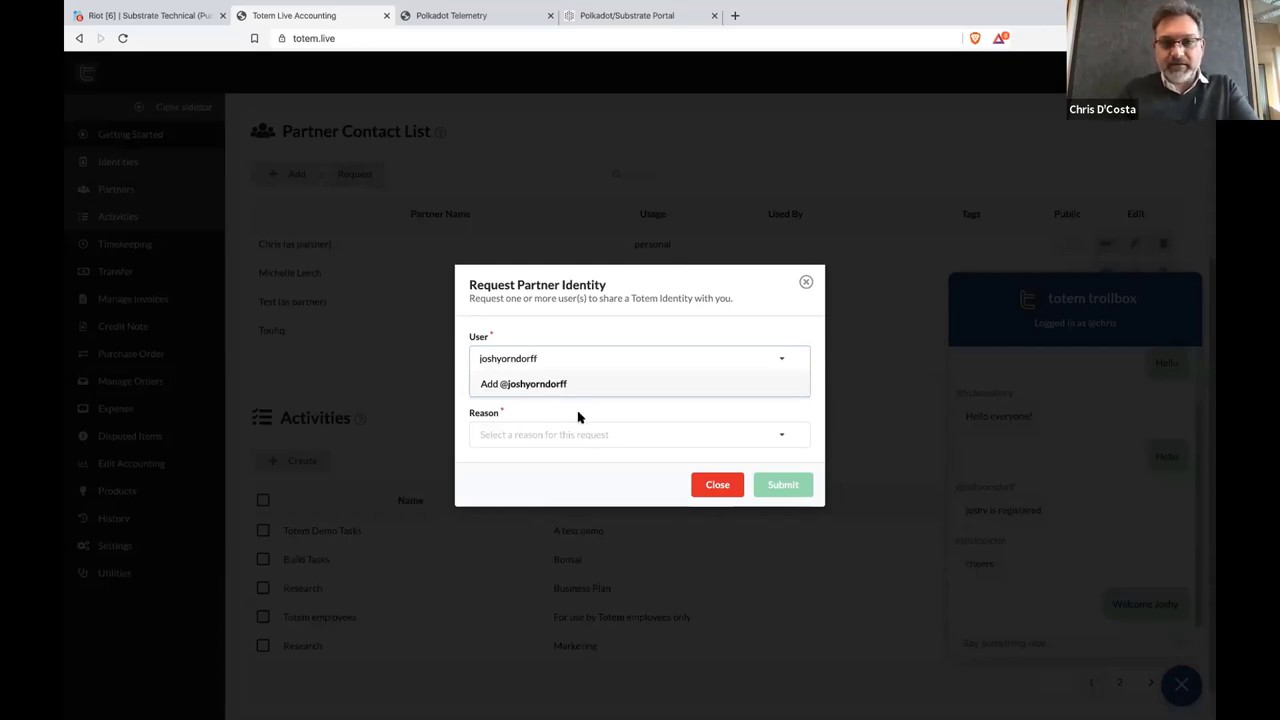
left_click(553, 434)
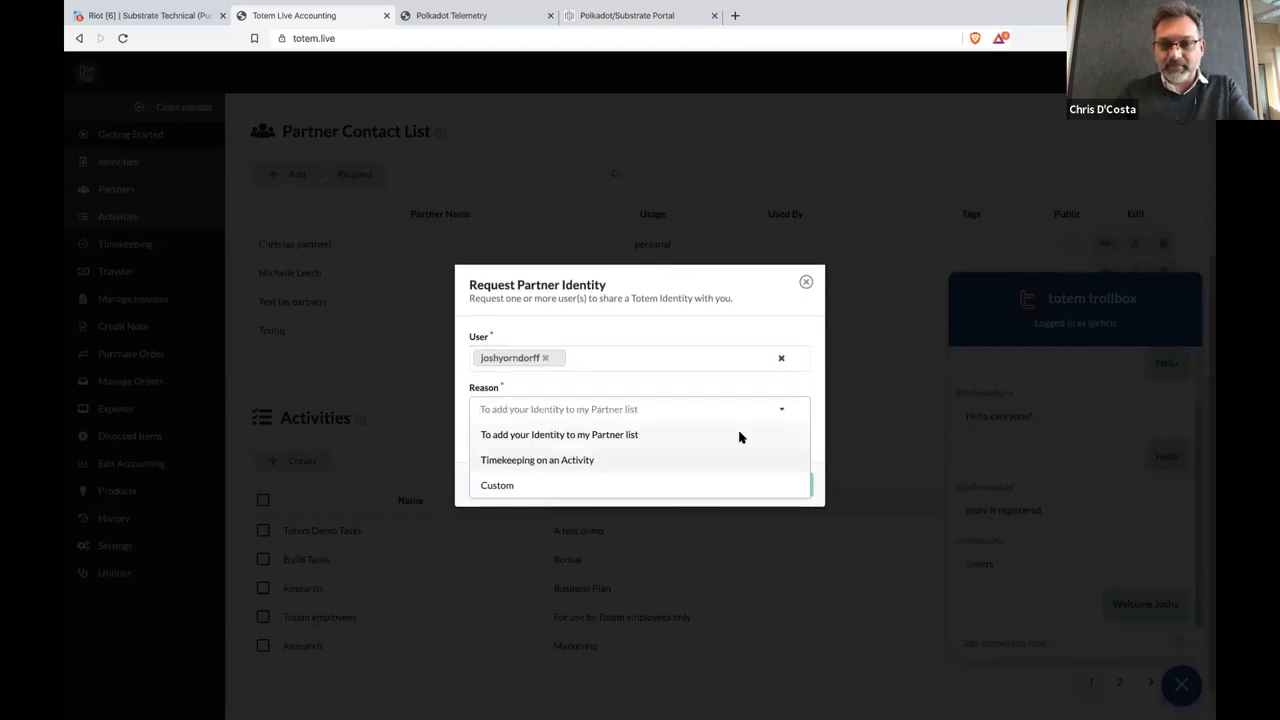
left_click(765, 457)
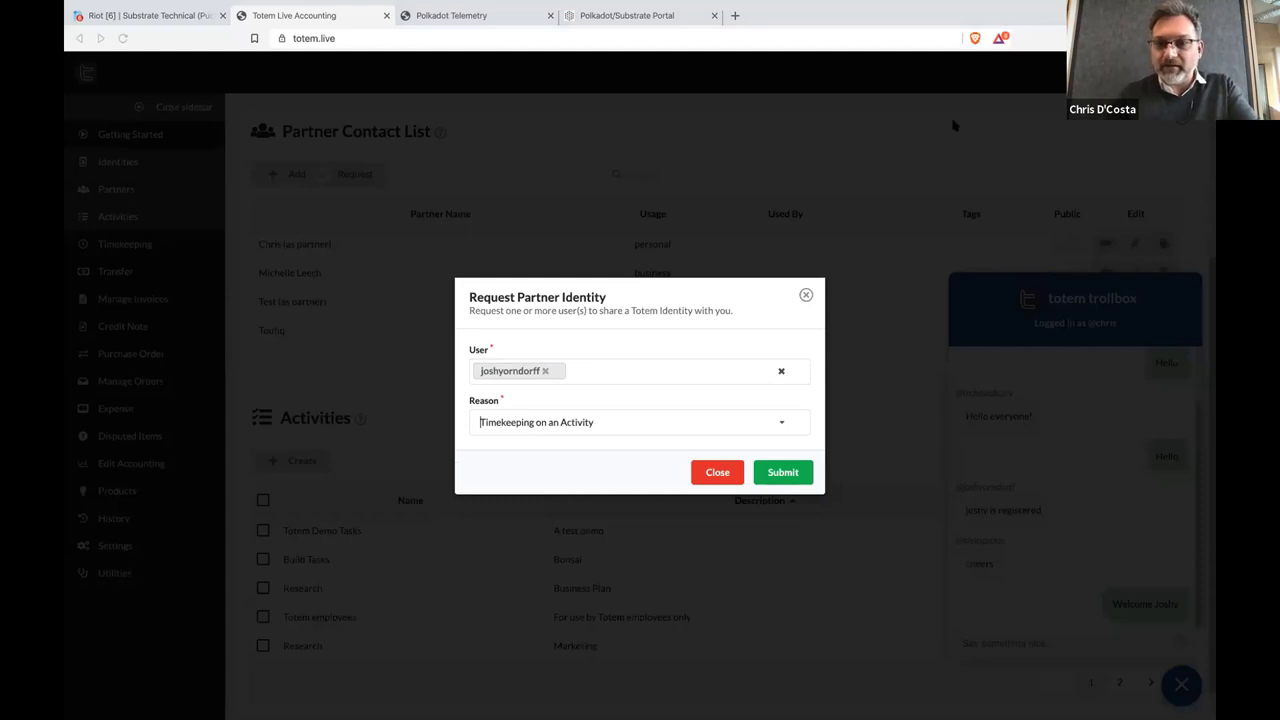
left_click(783, 474)
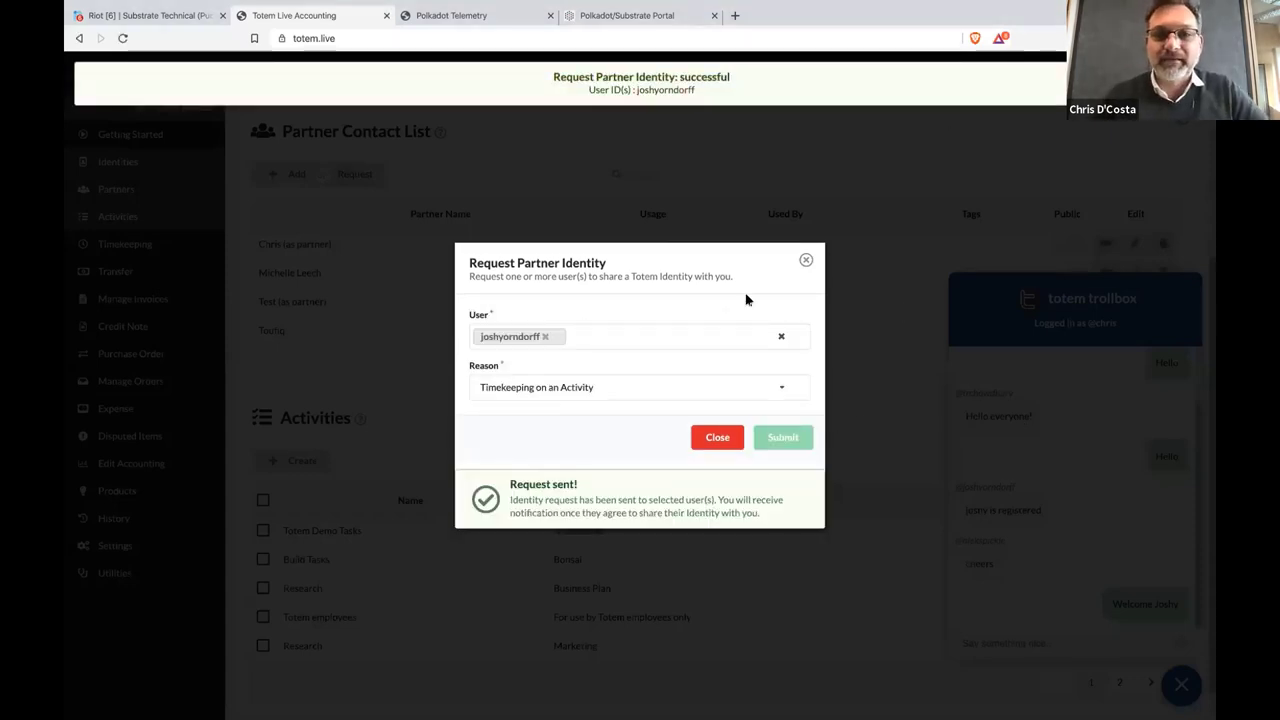
left_click(704, 438)
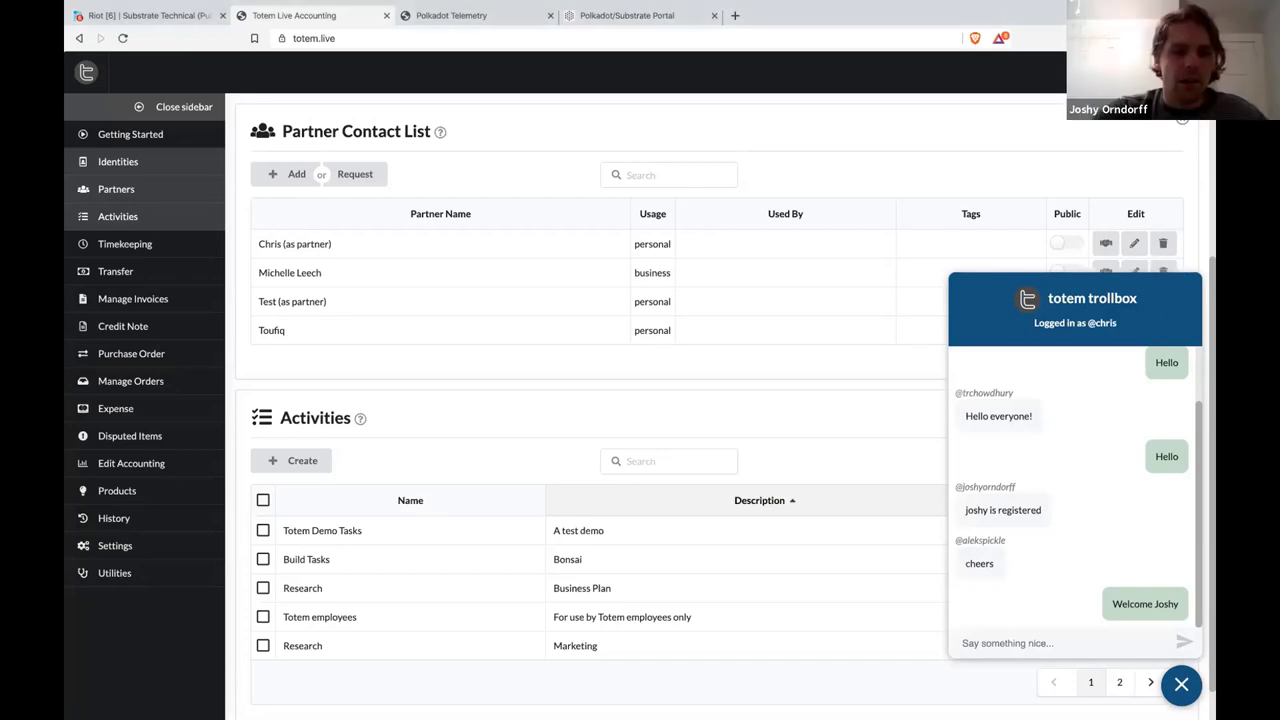
Close the trollbox chat and the Partner Contact List card
left_click(1182, 686)
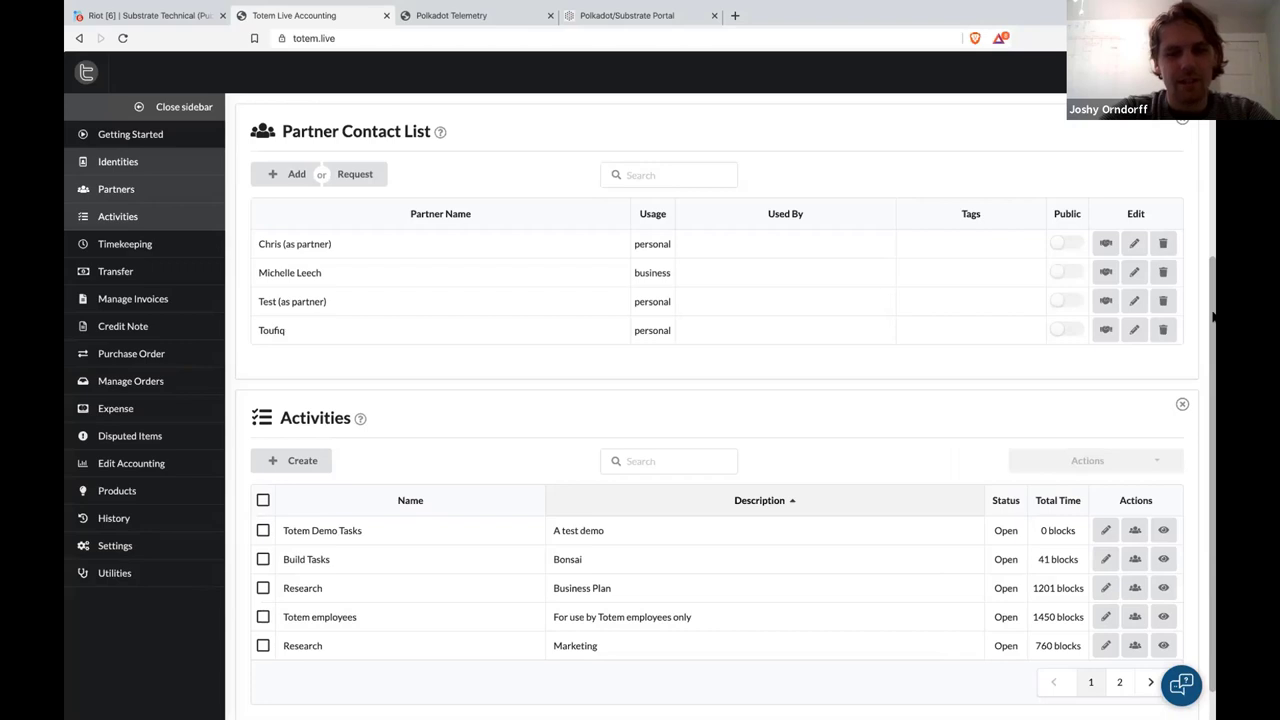
left_click(1183, 122)
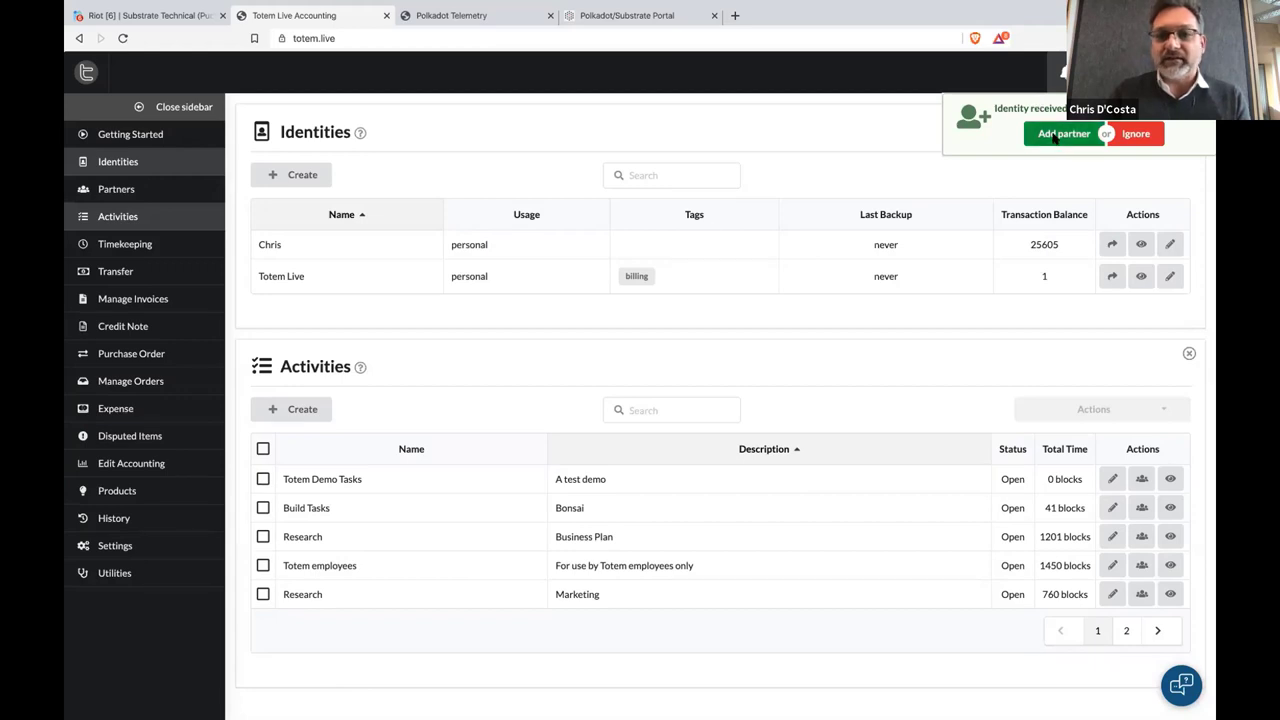
Add the received identity as a Business partner associated with your first personal identity
left_click(1058, 134)
left_click(545, 246)
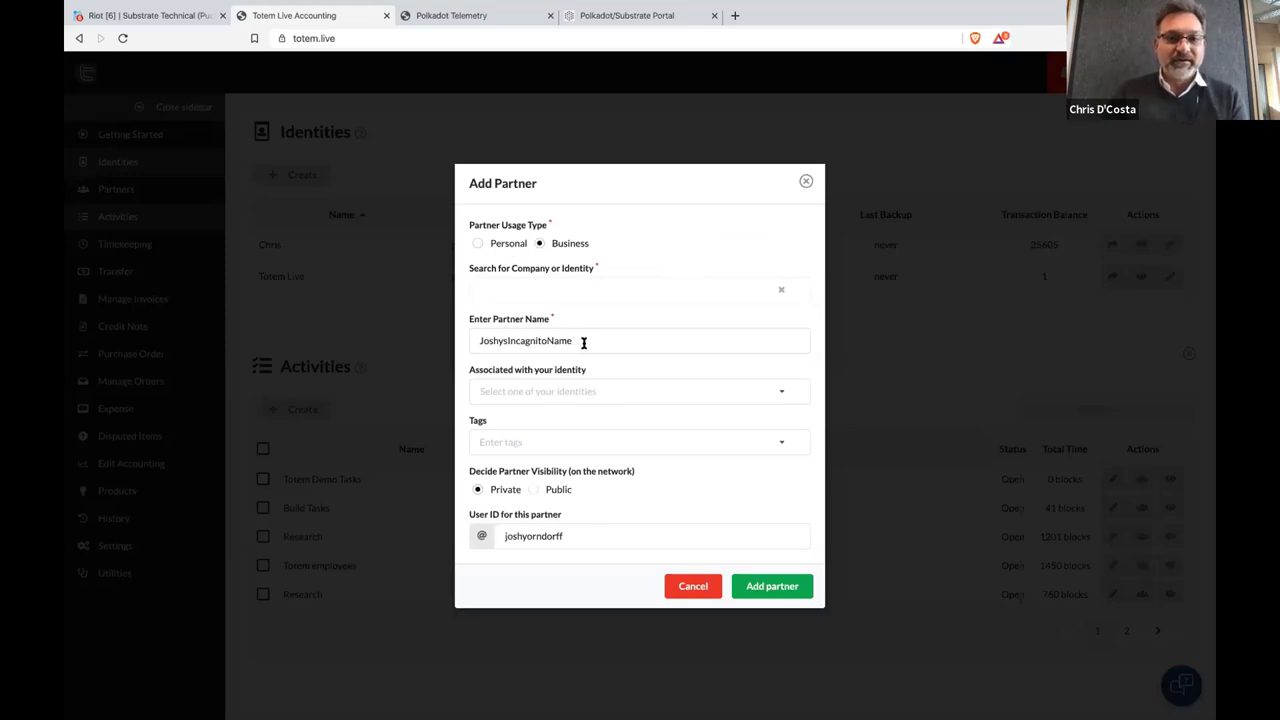
left_click(516, 385)
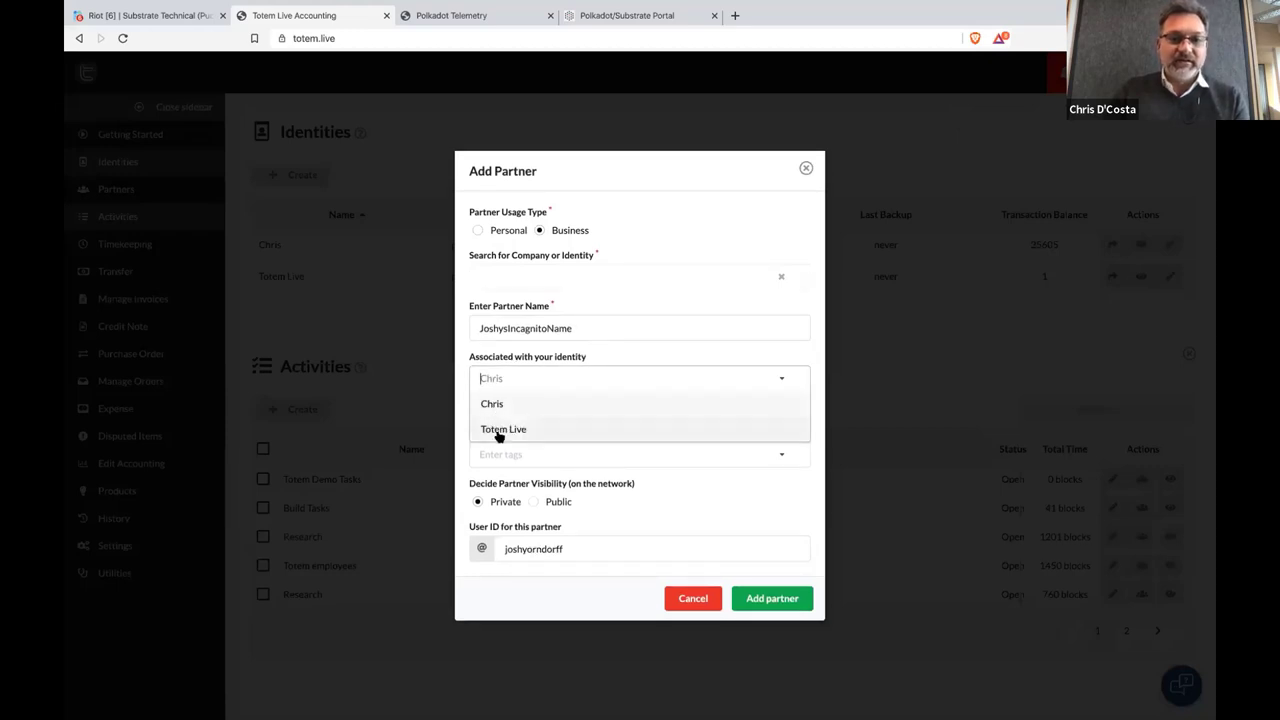
left_click(457, 354)
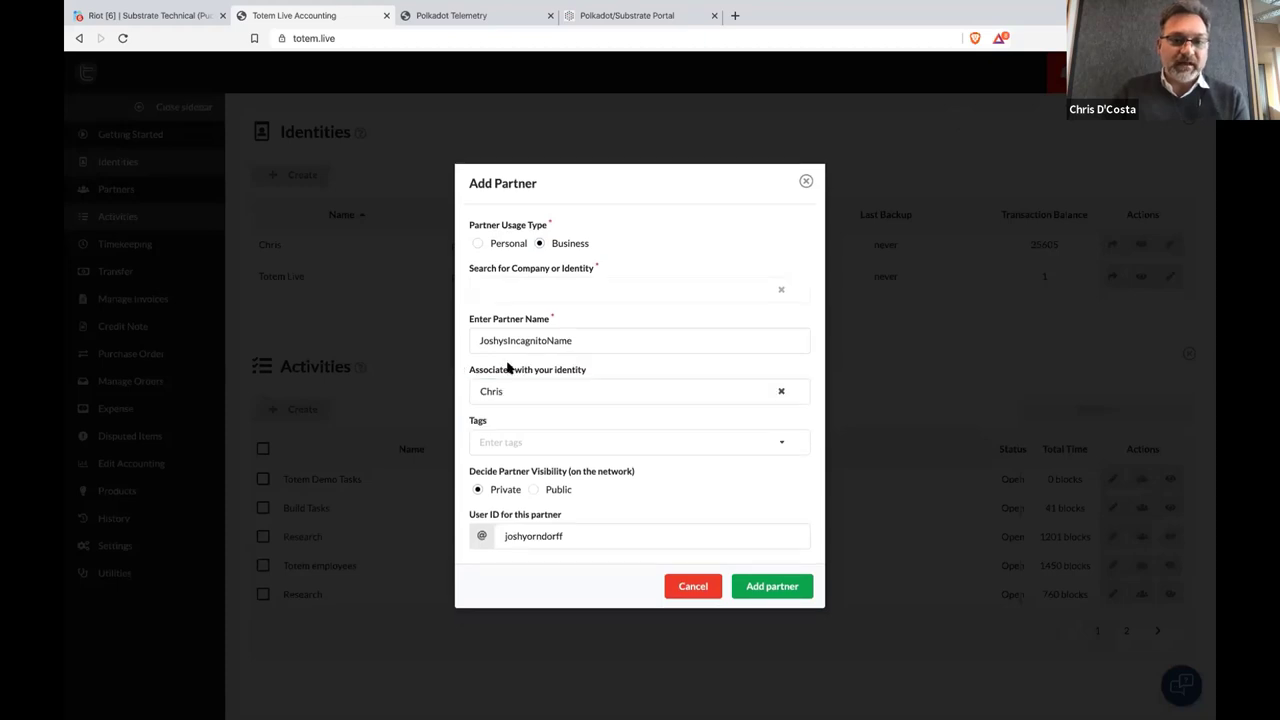
left_click(513, 399)
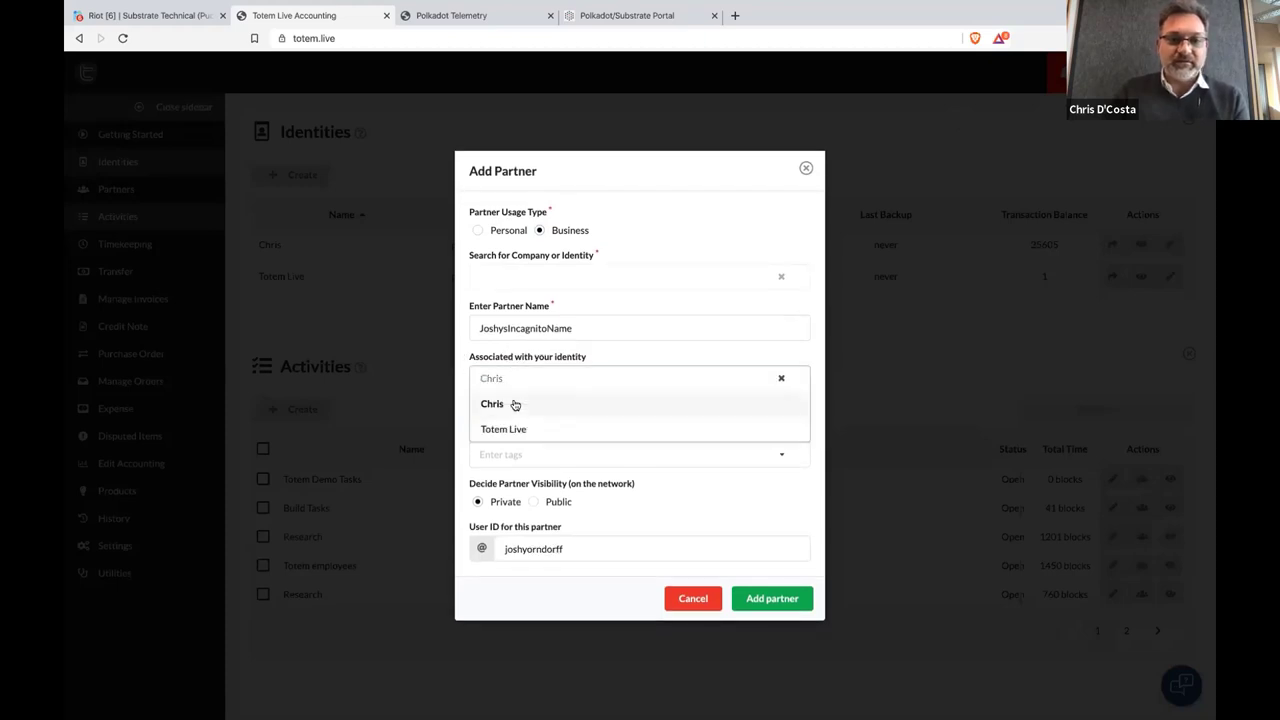
left_click(515, 404)
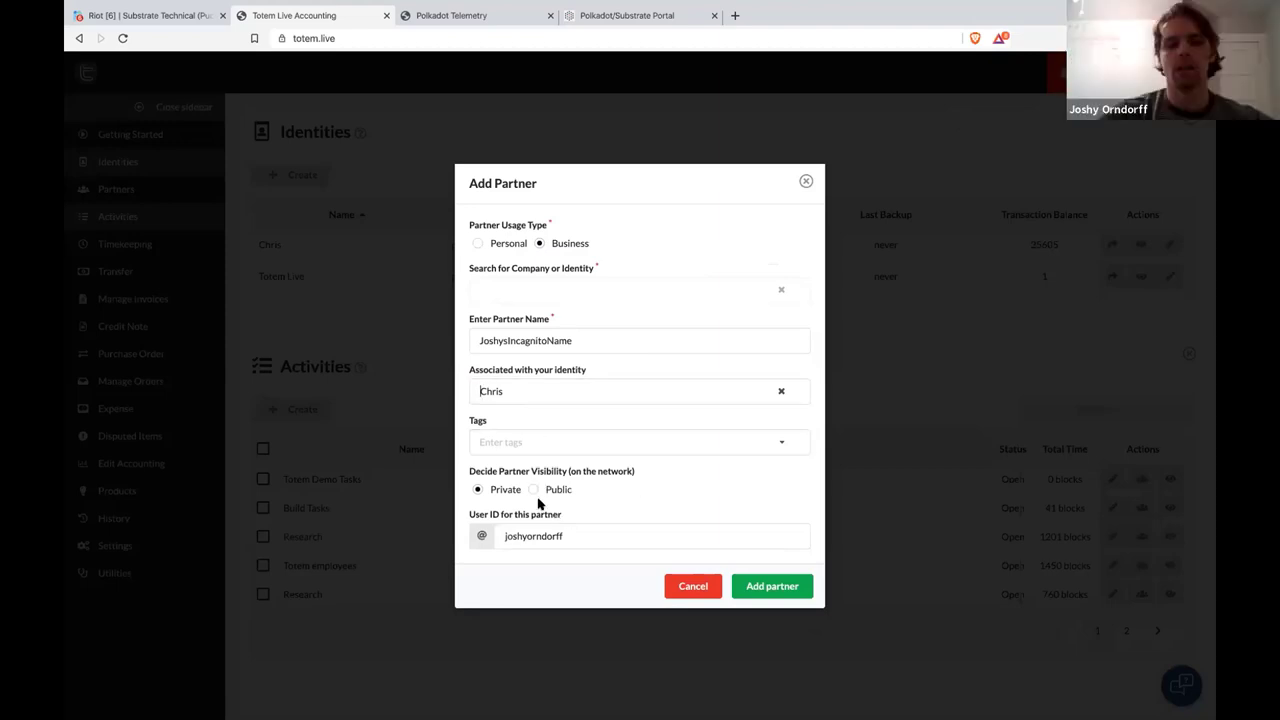
left_click(773, 587)
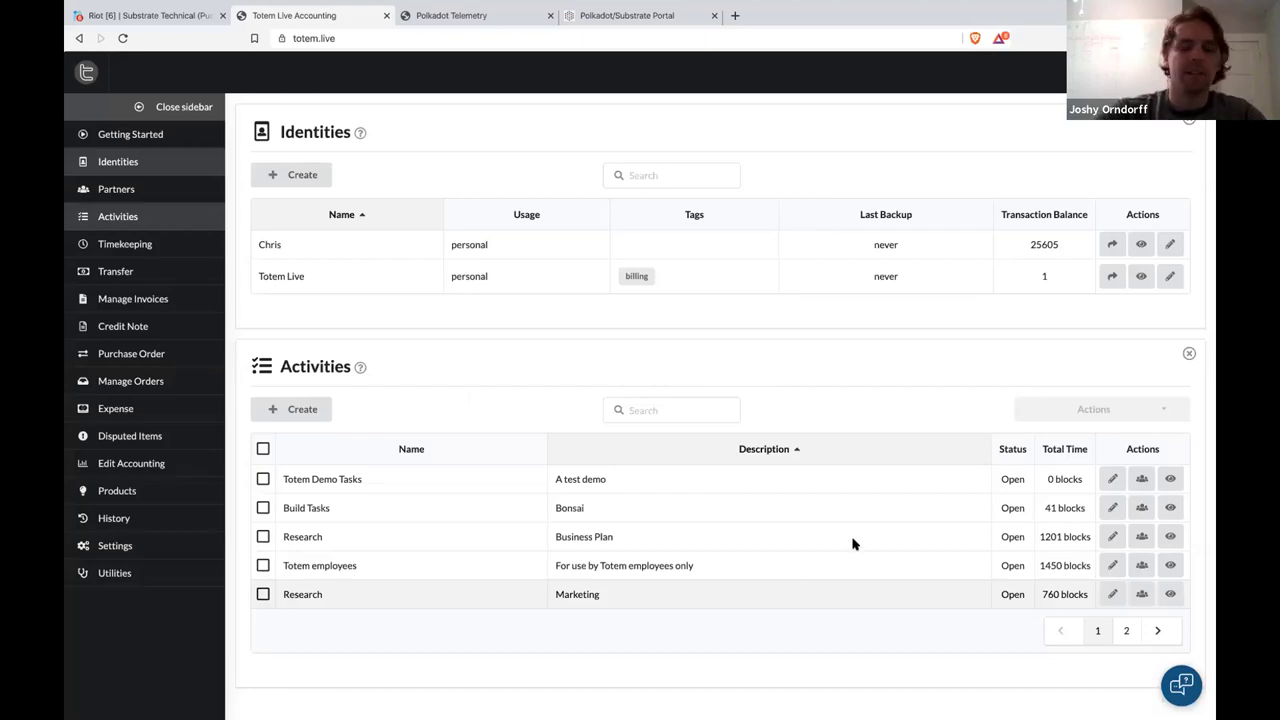
Close the Identities and Activities panels and show the Partner Contact List
left_click(1189, 120)
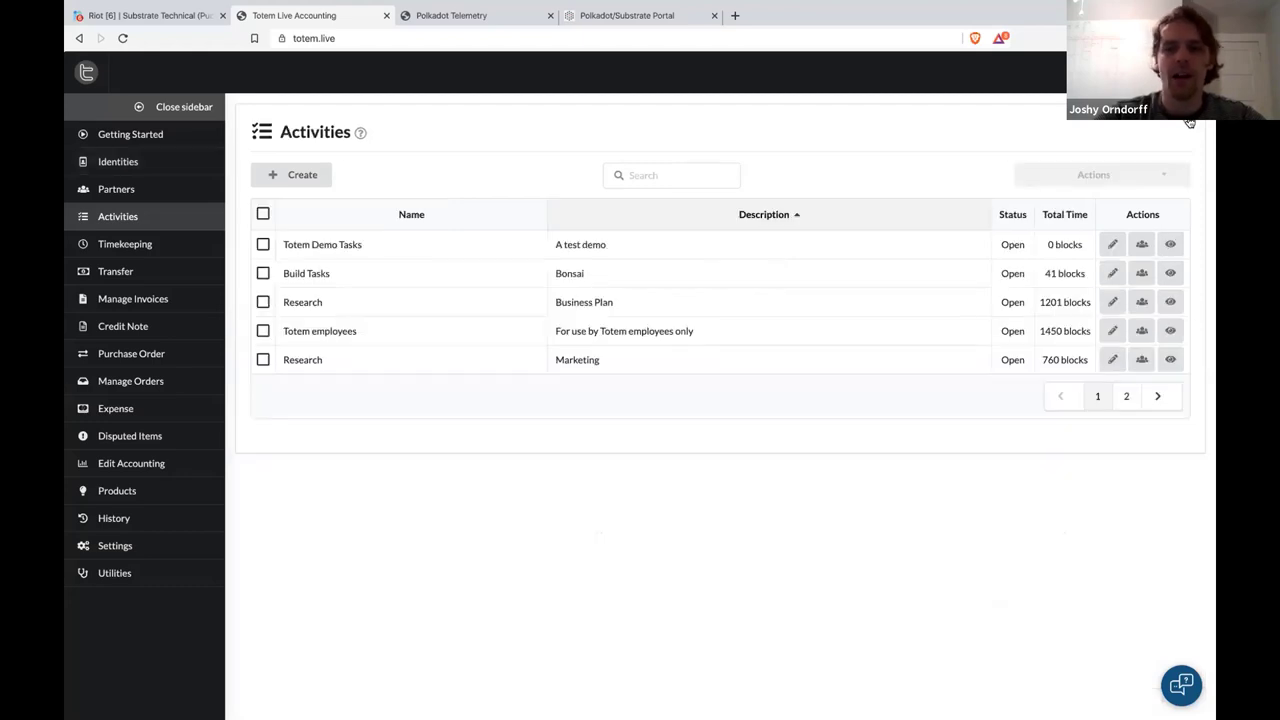
left_click(1189, 120)
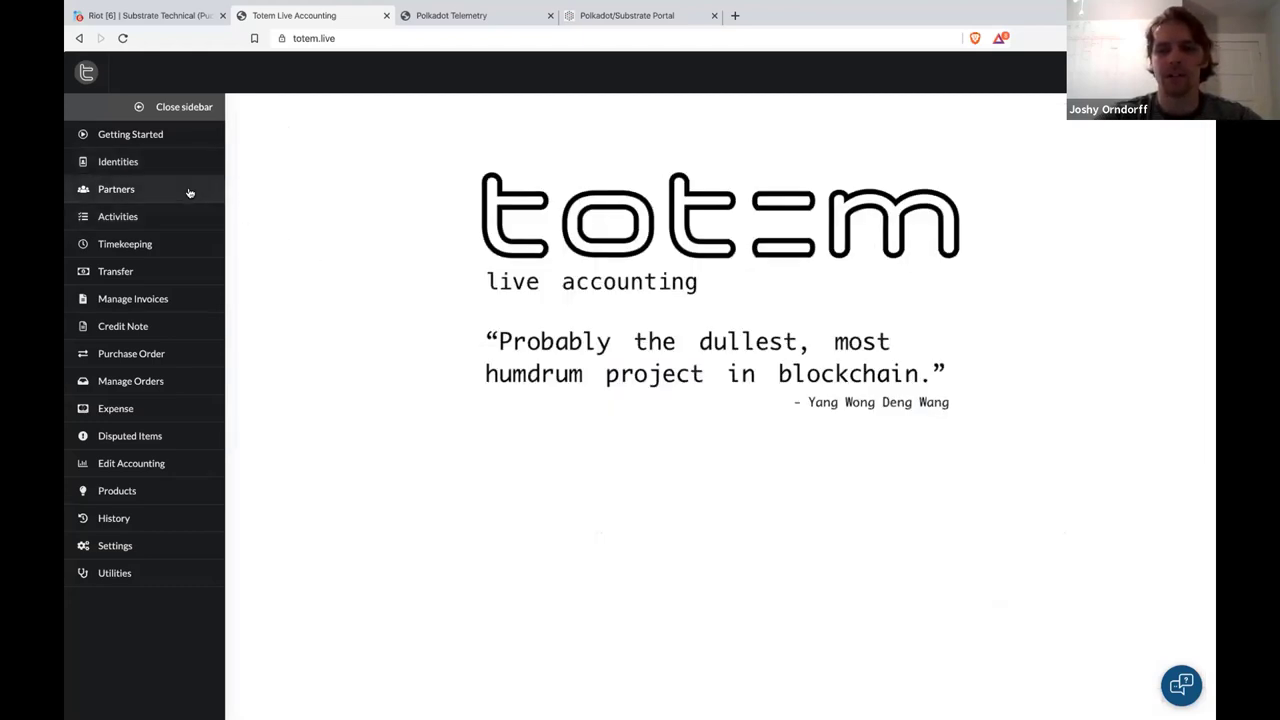
left_click(190, 192)
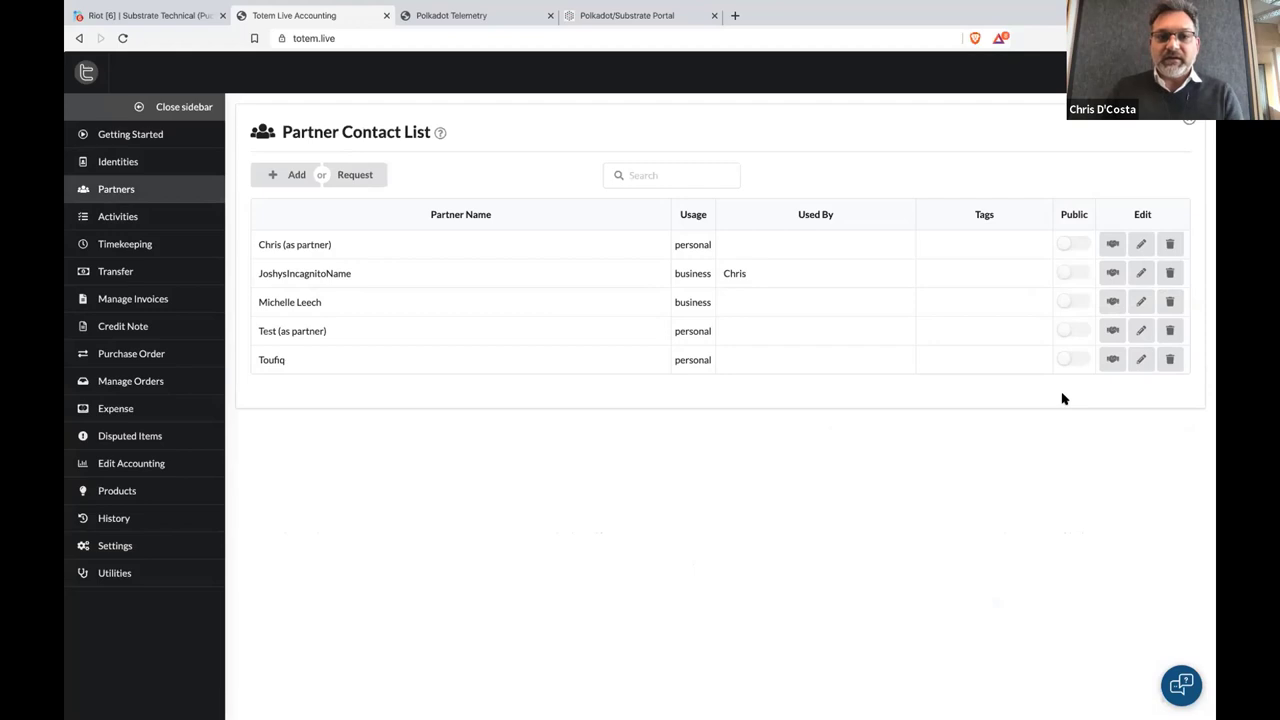
left_click(1070, 245)
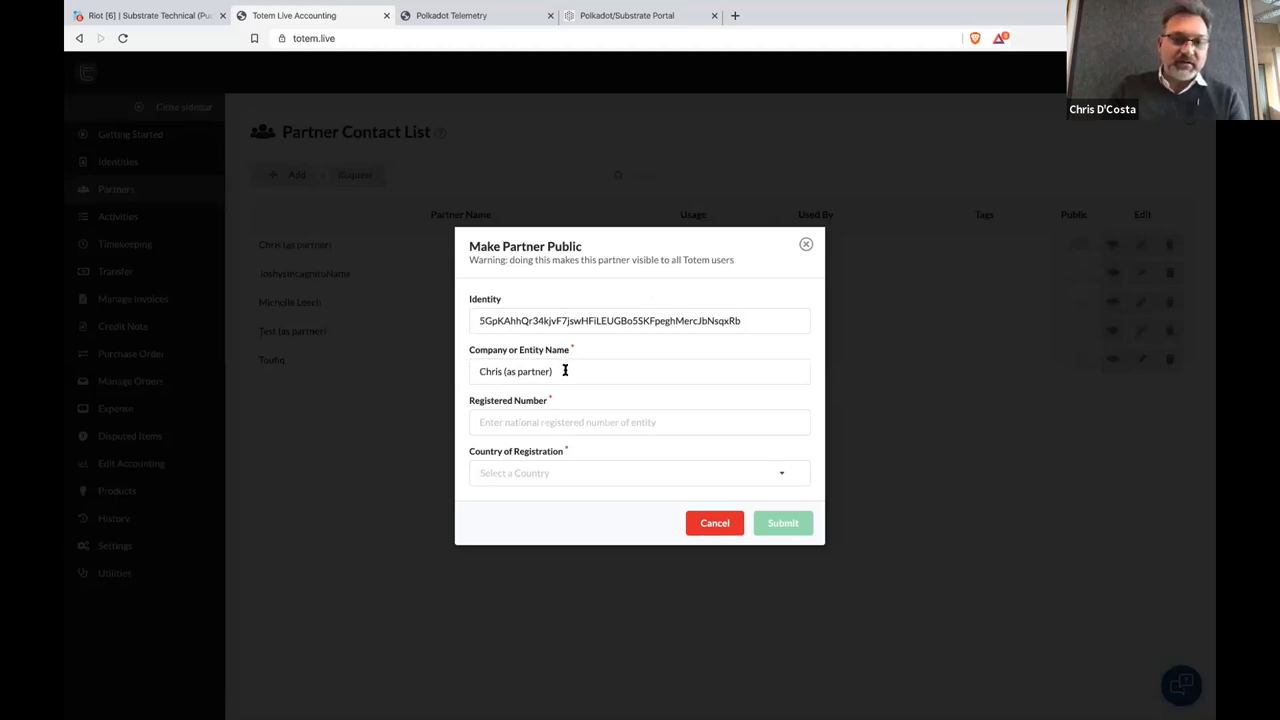
left_click_drag(538, 403, 470, 406)
left_click_drag(462, 450, 583, 447)
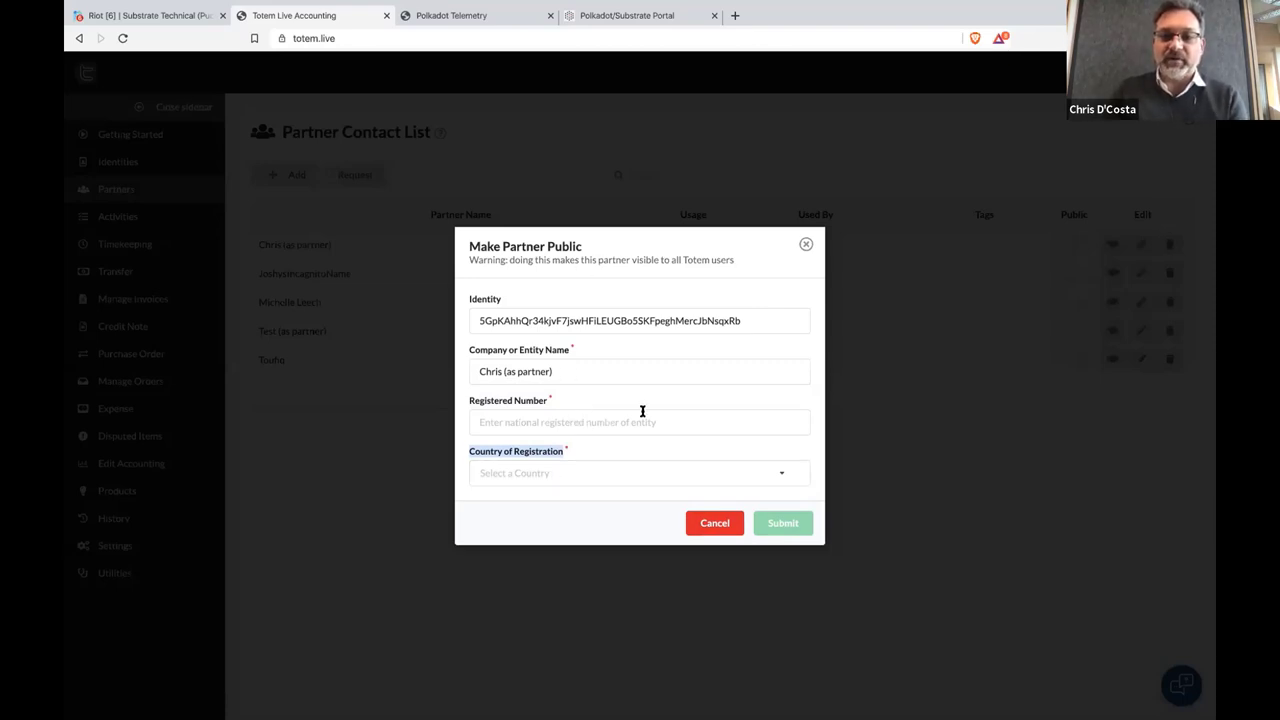
left_click(715, 524)
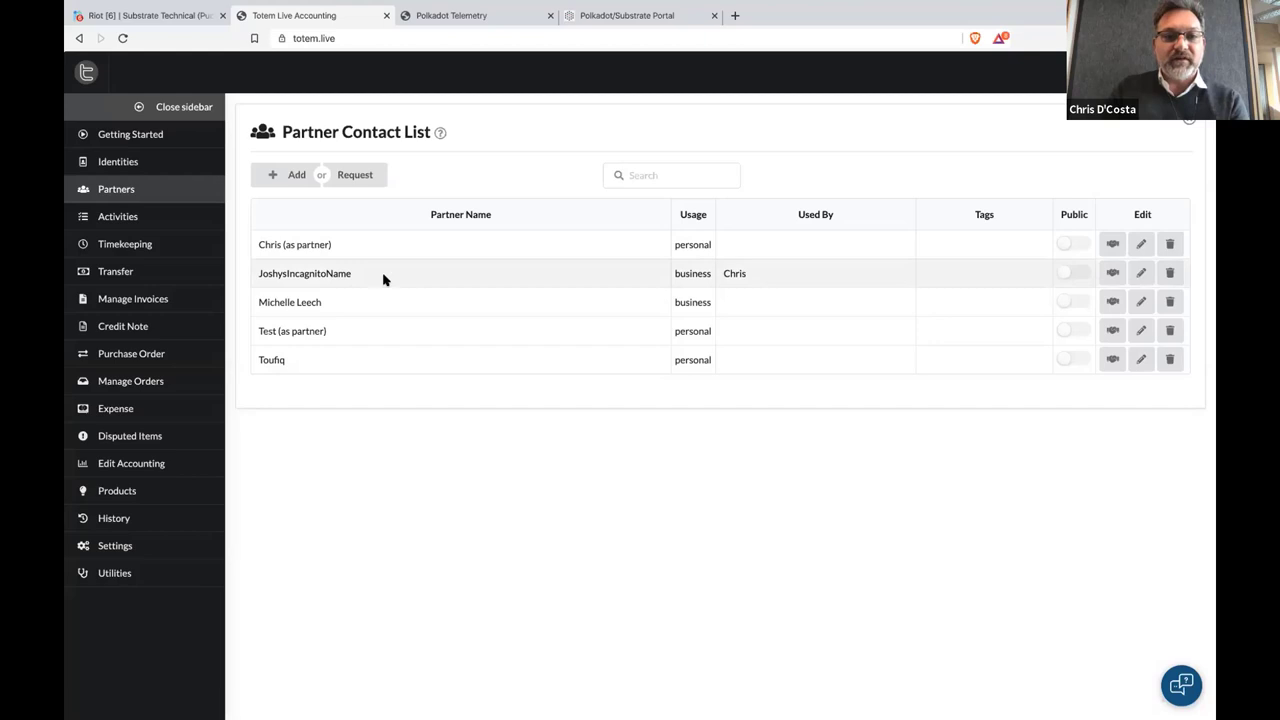
left_click(148, 218)
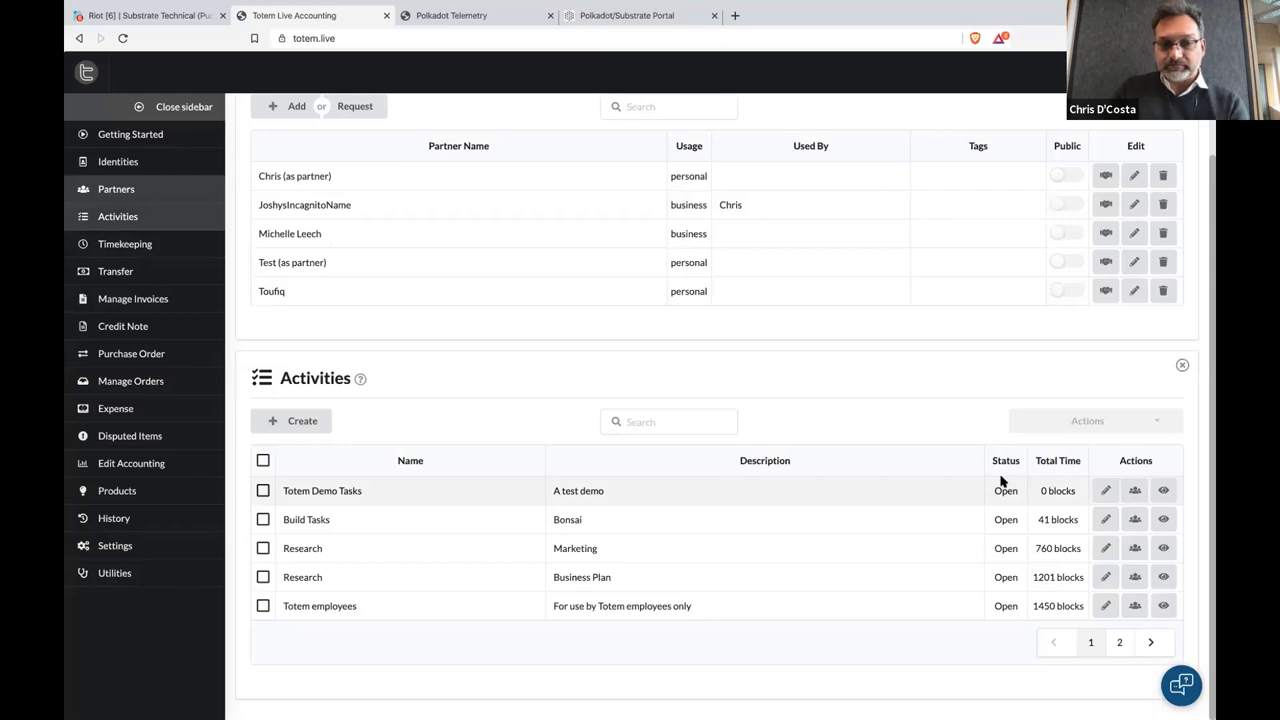
Invite the new business partner to the Totem Demo Tasks team, then close the team view
left_click(1119, 642)
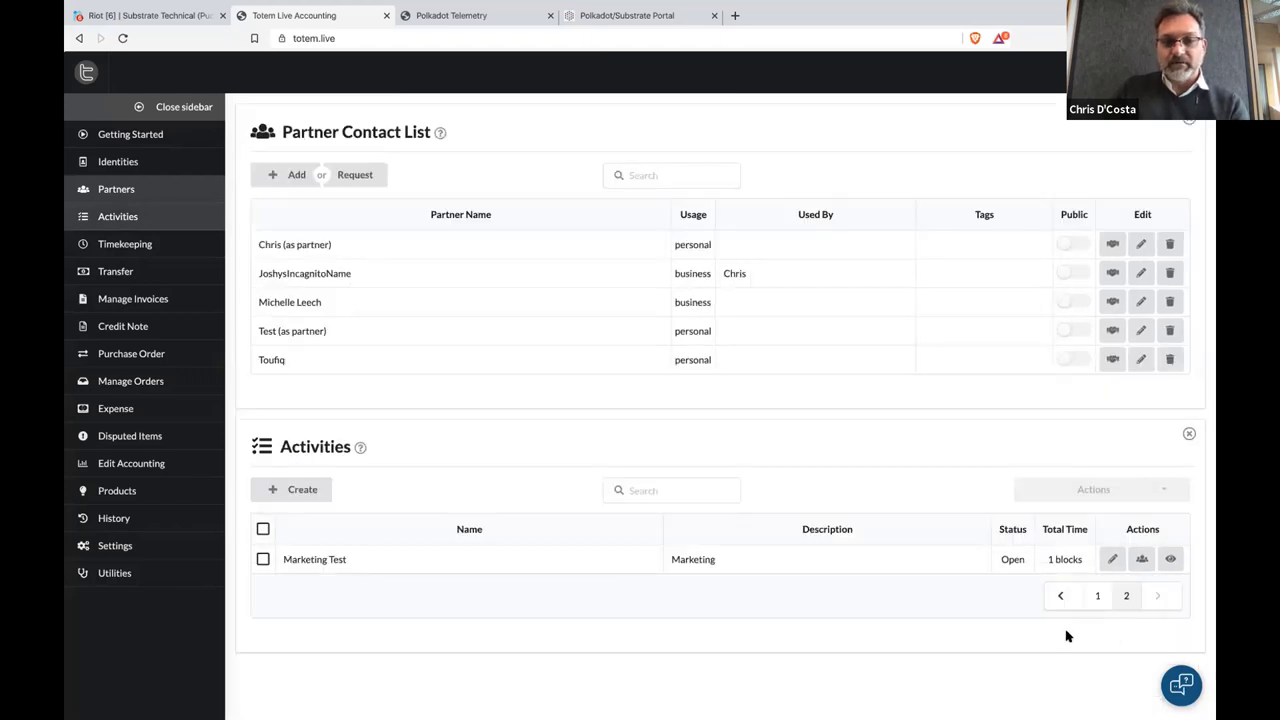
left_click(1100, 599)
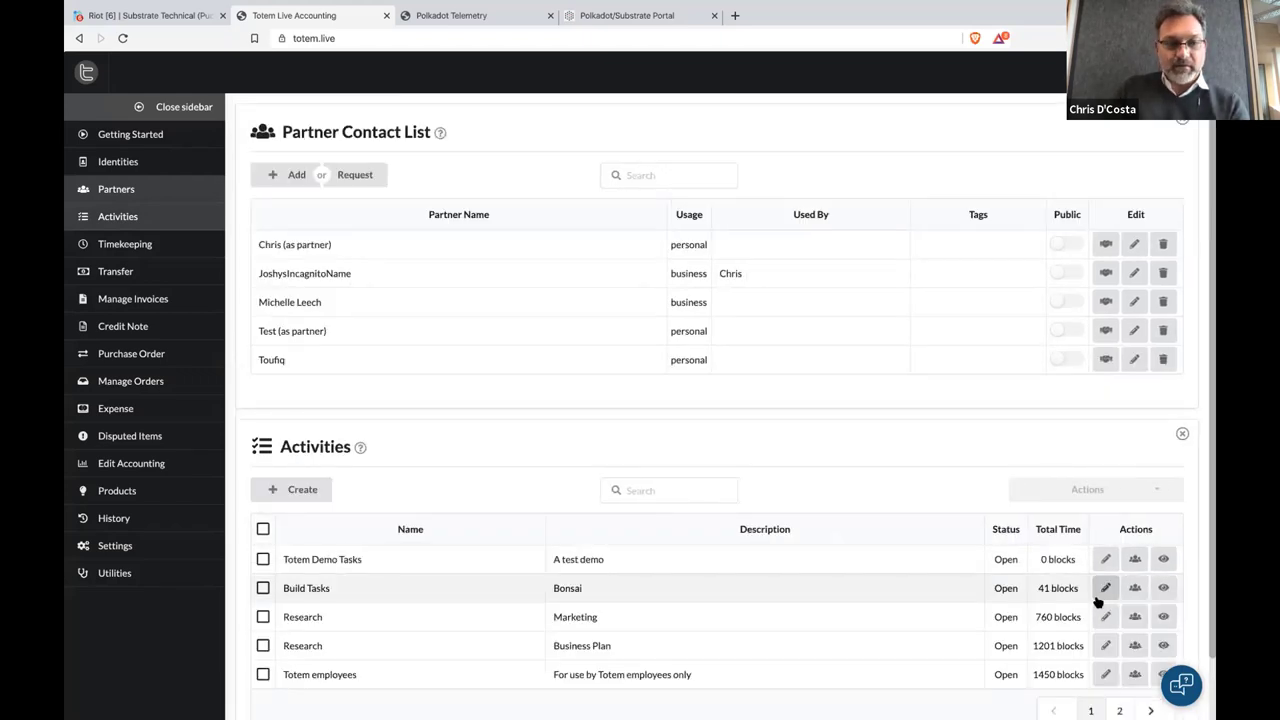
left_click(1136, 562)
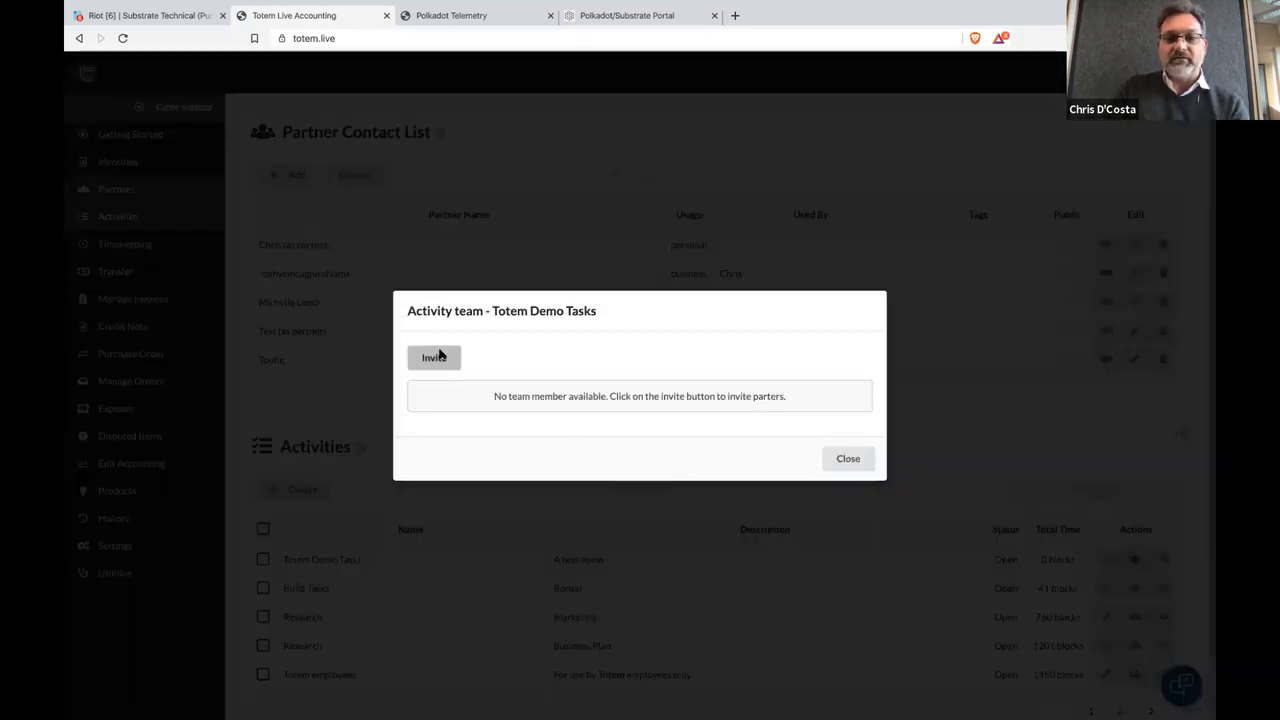
left_click(435, 357)
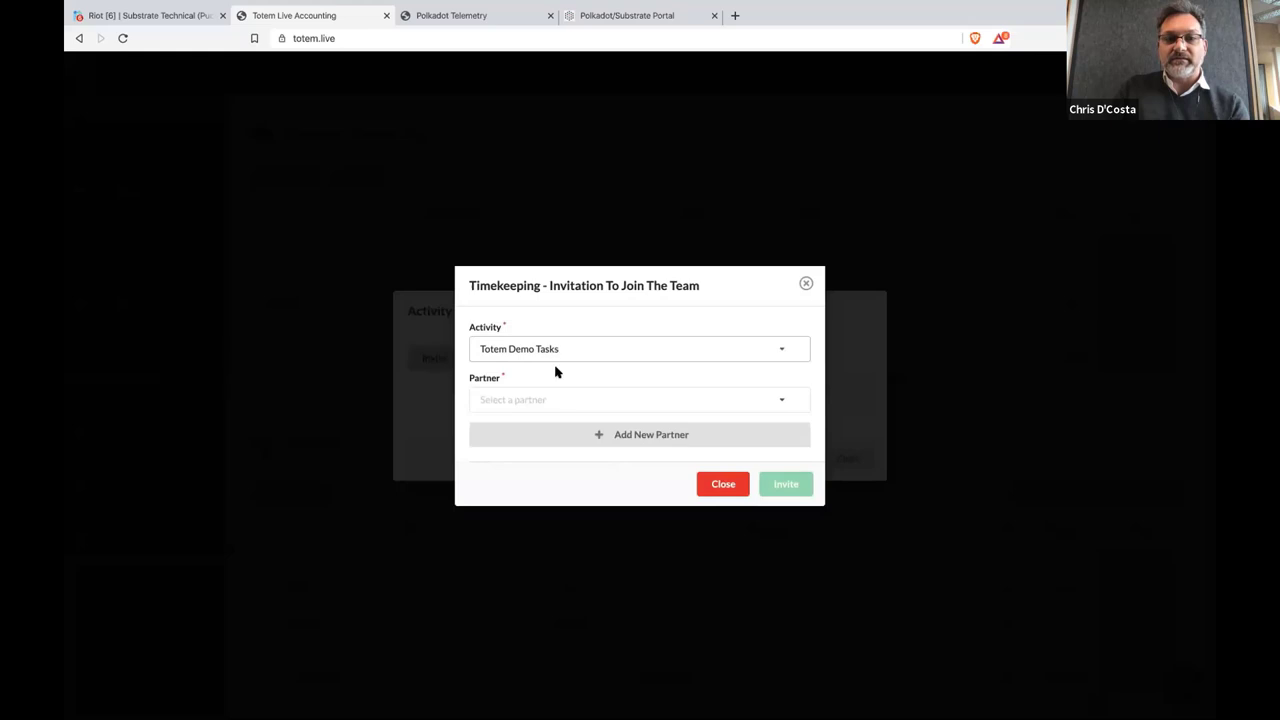
left_click(554, 392)
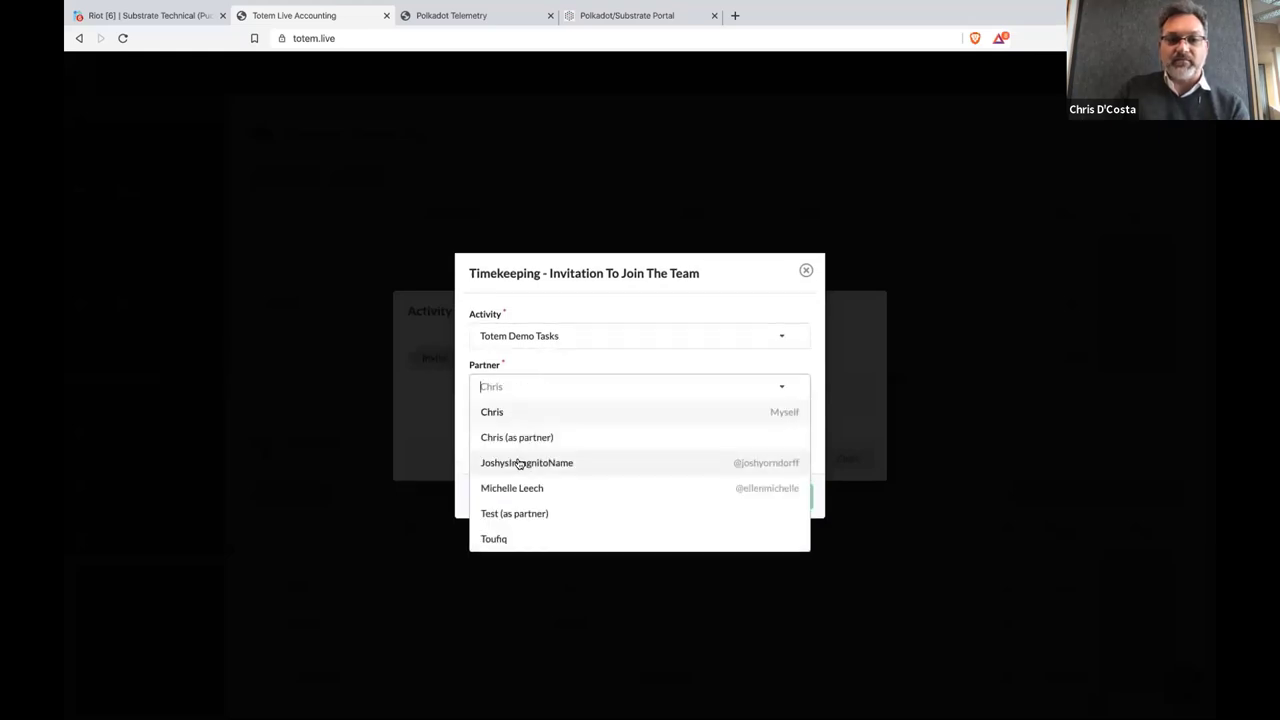
left_click(519, 464)
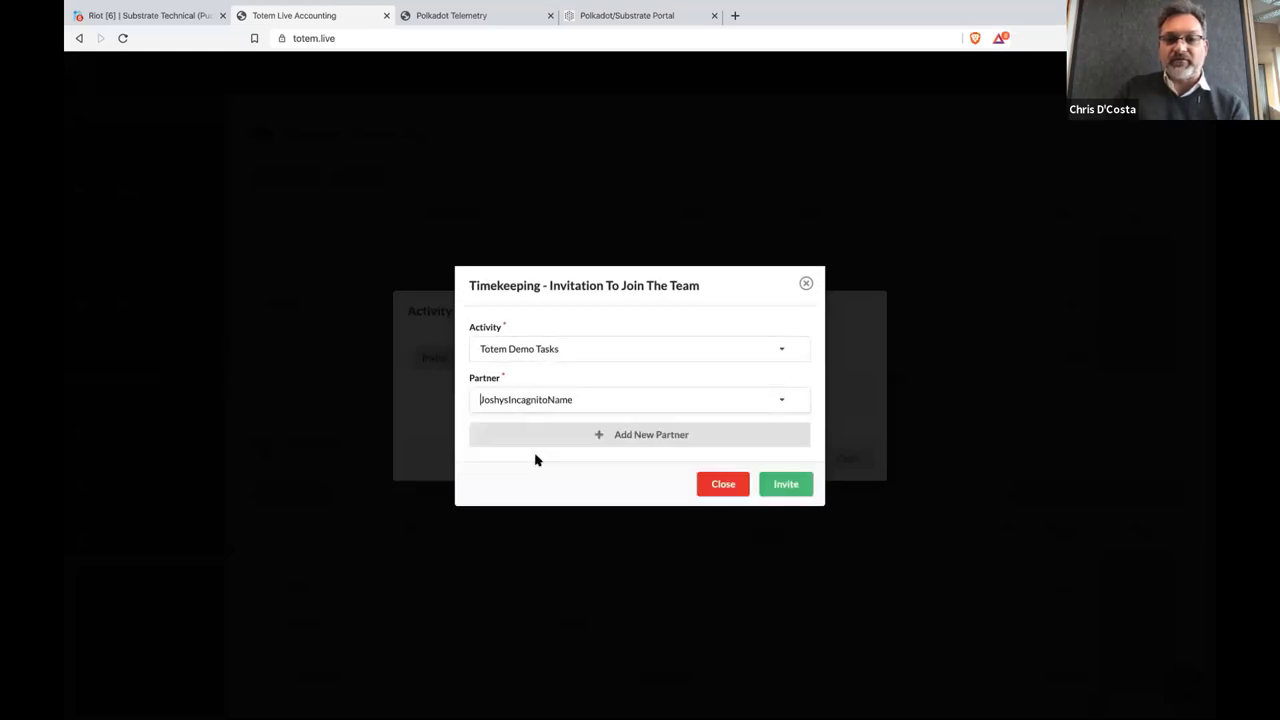
left_click(545, 400)
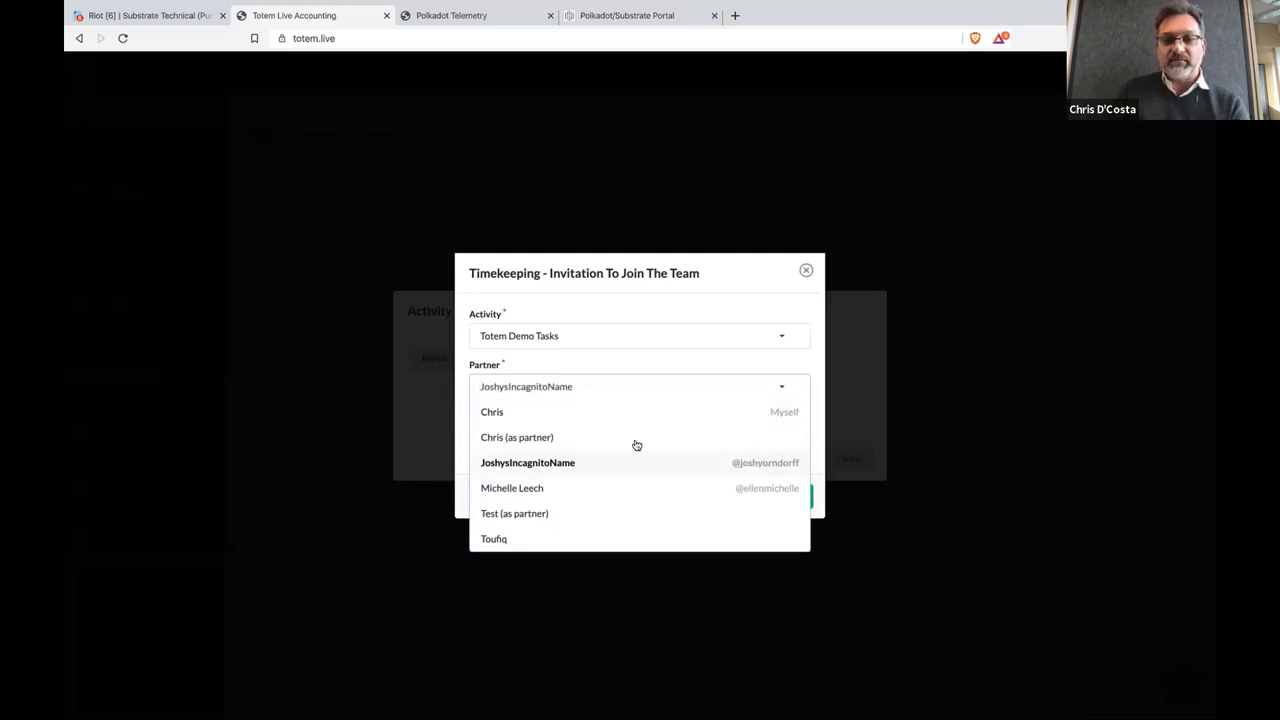
left_click(784, 484)
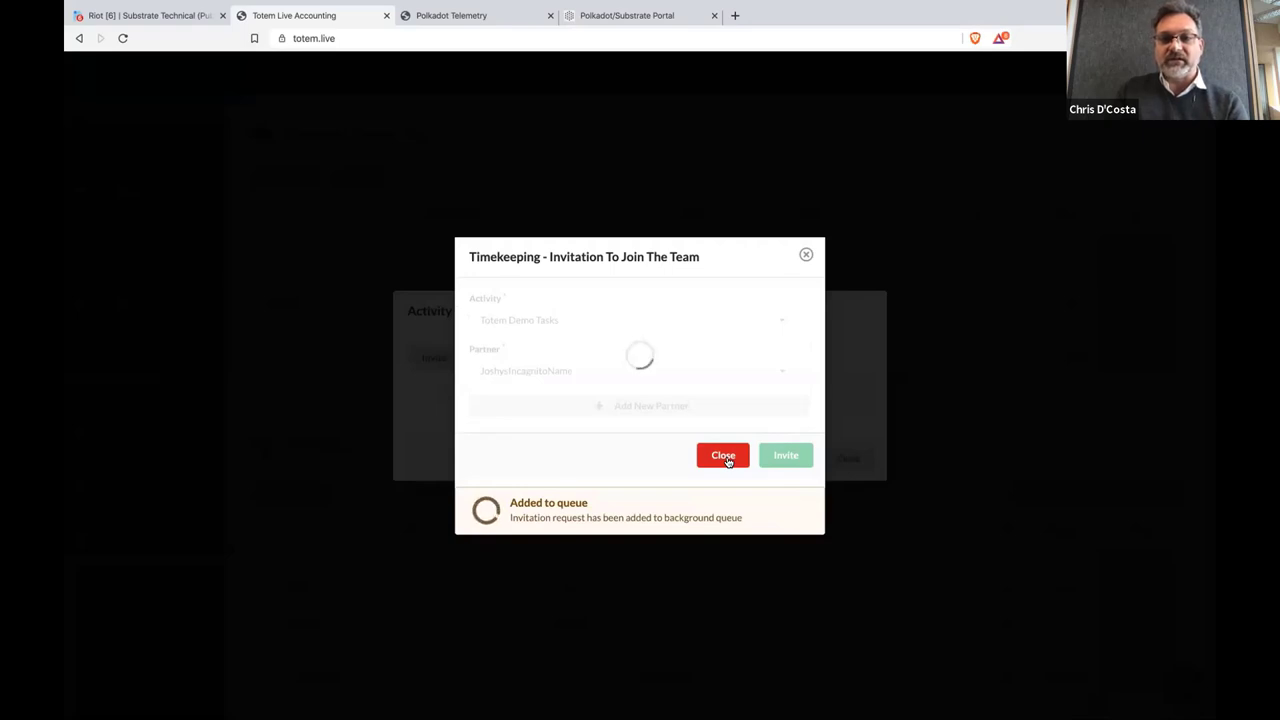
left_click(723, 456)
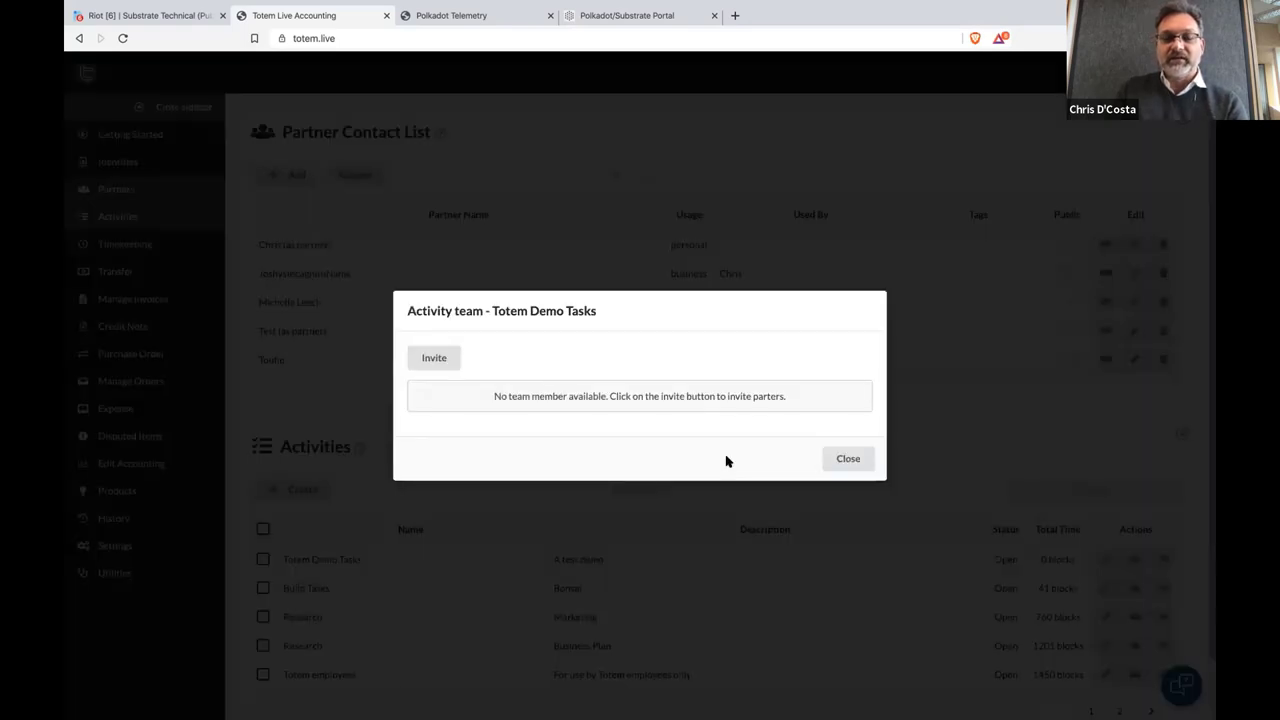
left_click(838, 461)
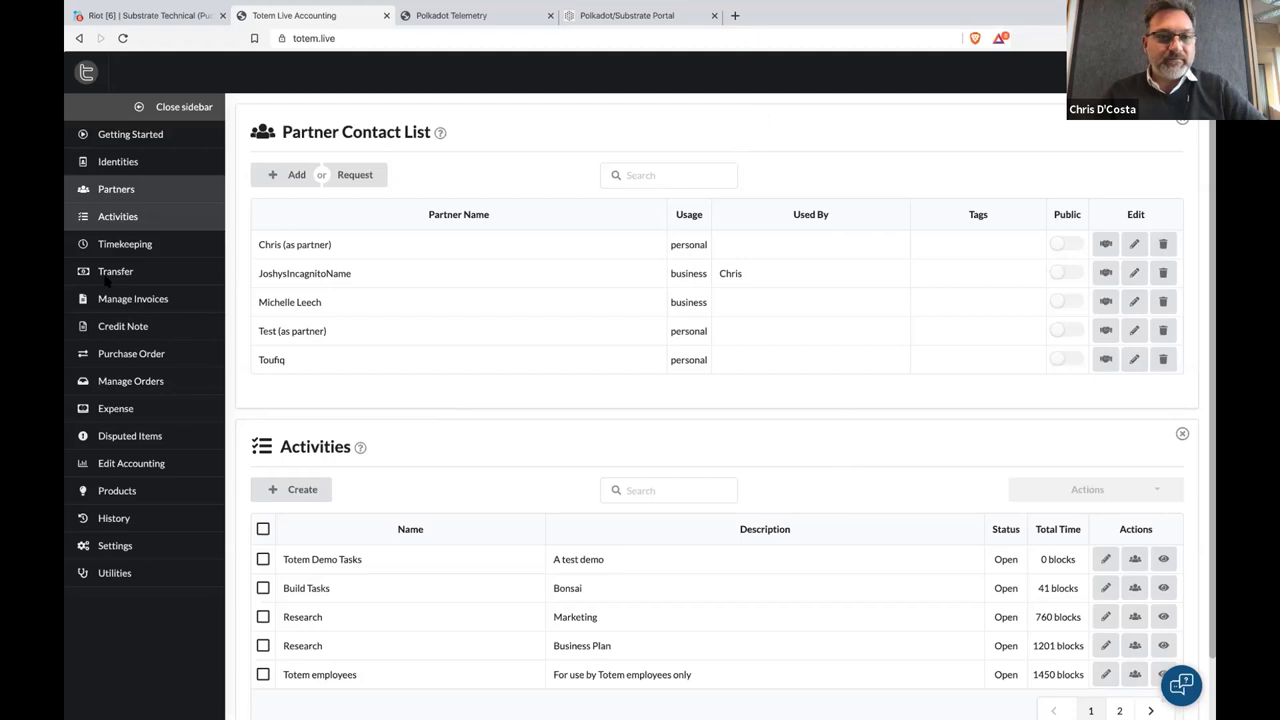
Close the Activities section and go to the Timekeeping page
left_click(137, 221)
left_click(125, 244)
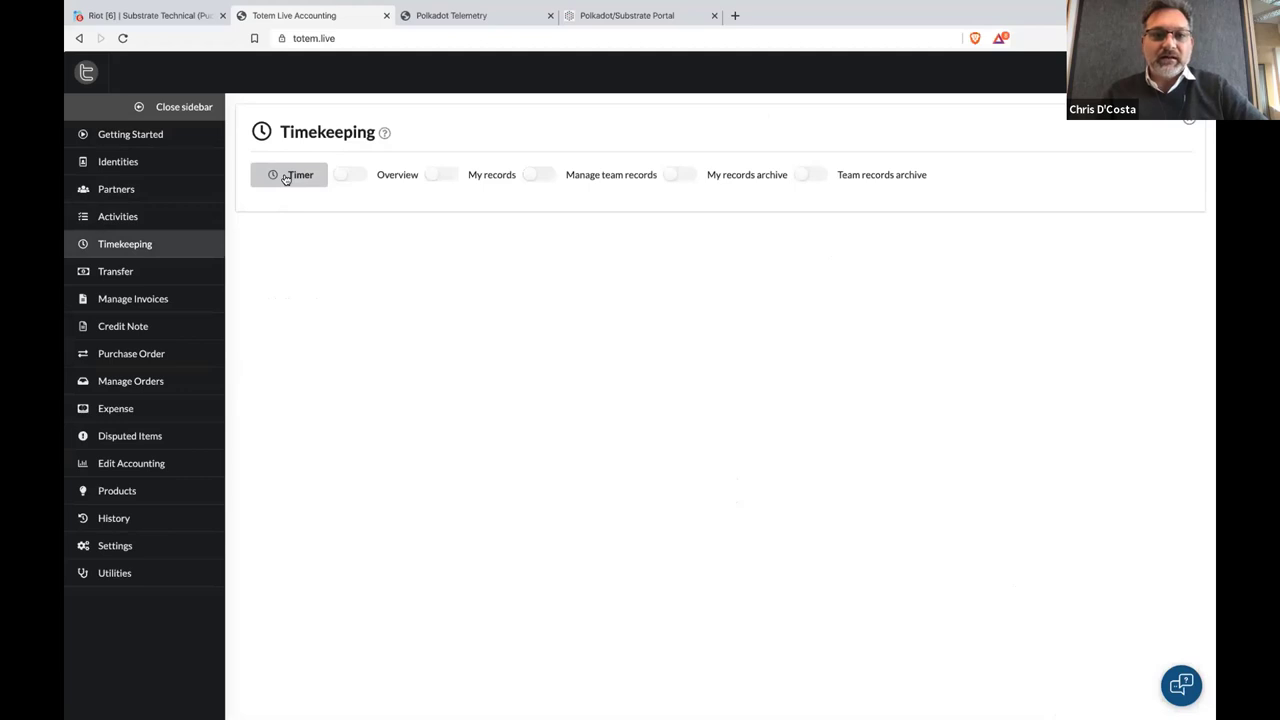
Reopen the Build Tasks time entry form and toggle manual duration entry, leaving it off
left_click(285, 177)
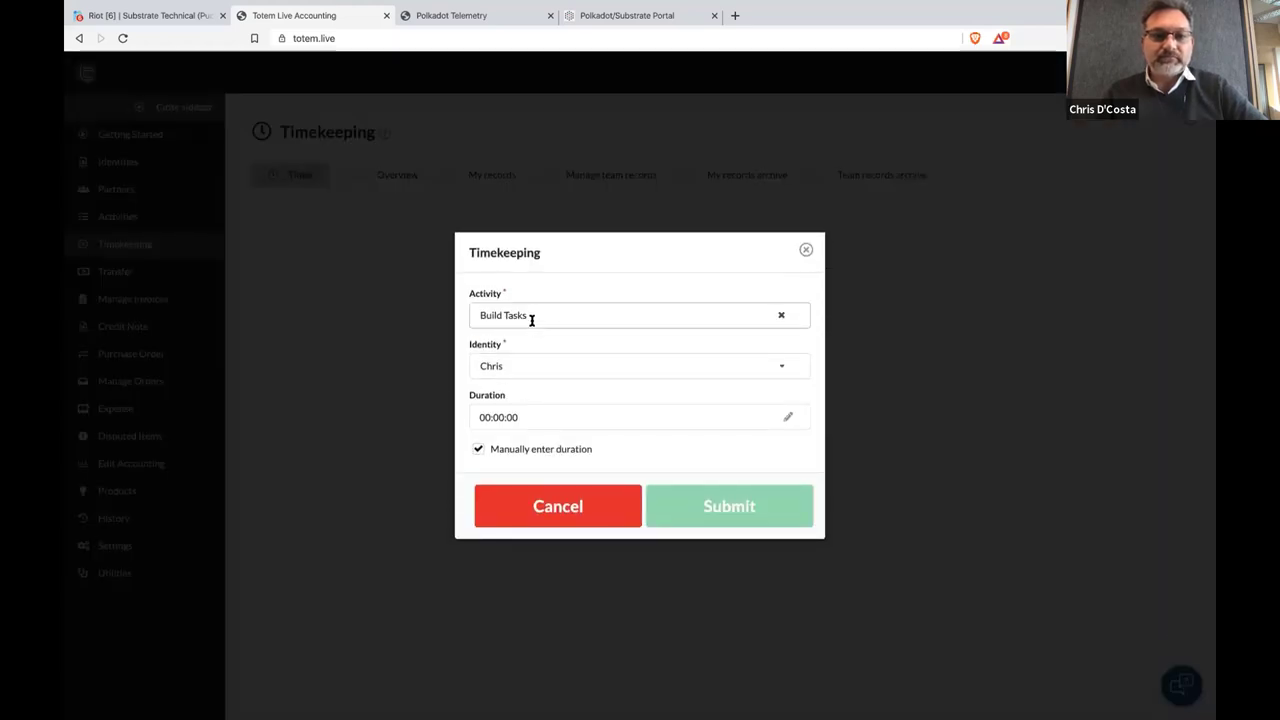
left_click(525, 508)
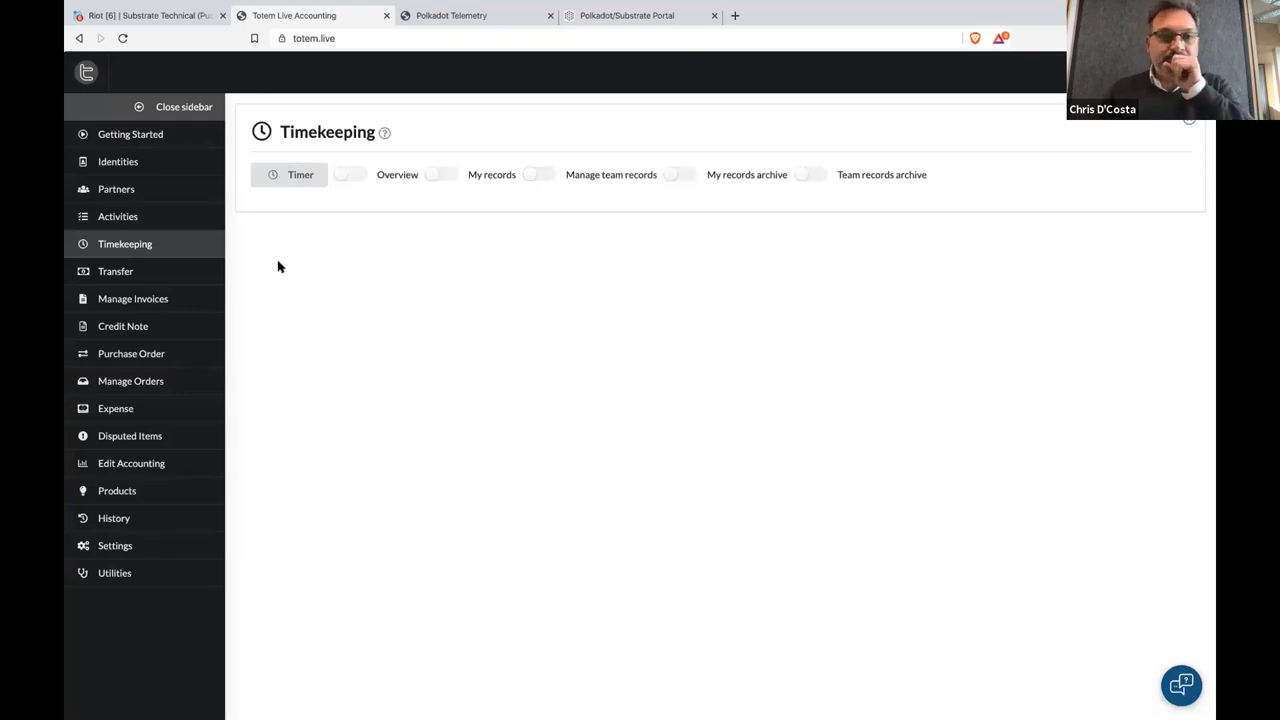
left_click(295, 174)
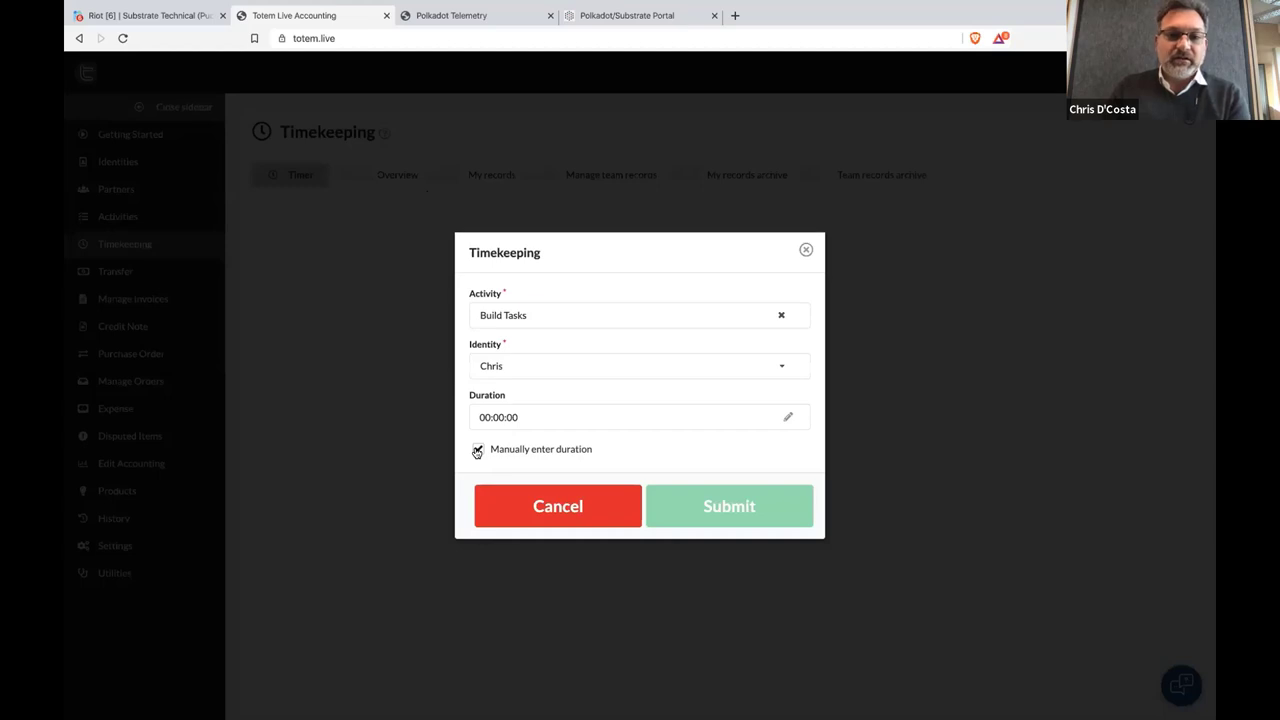
left_click(477, 450)
left_click(476, 424)
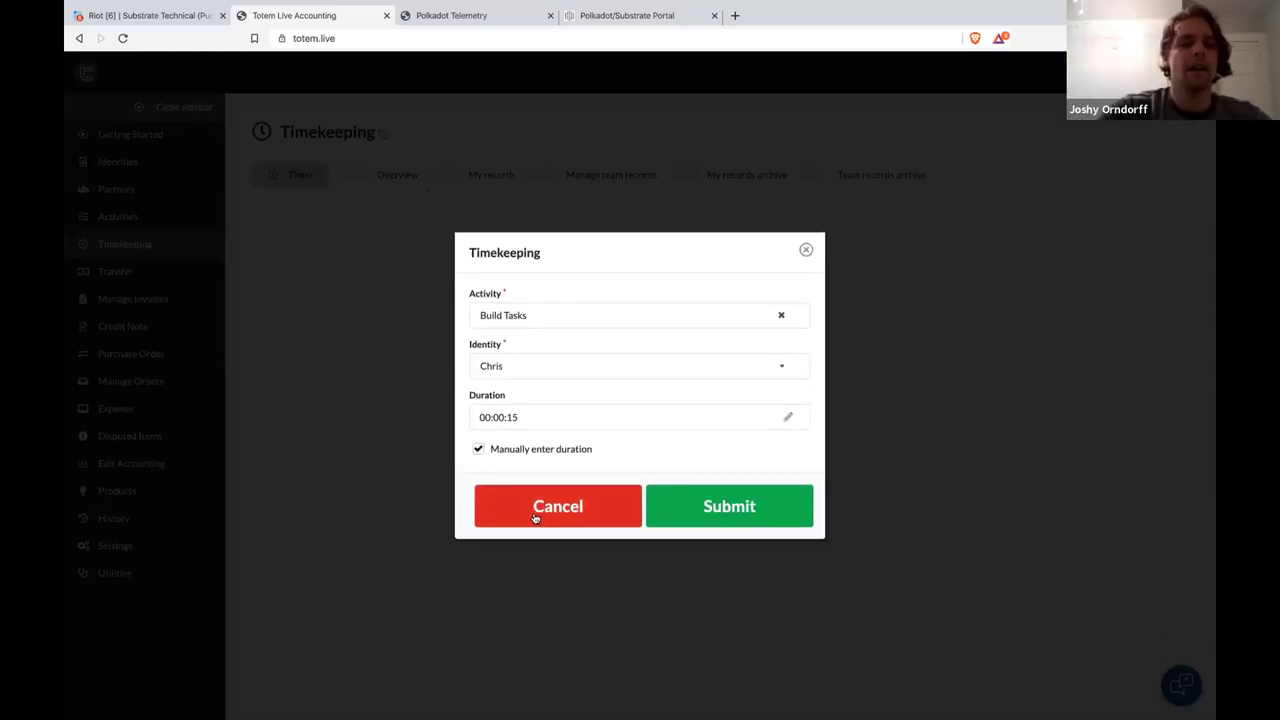
left_click(478, 450)
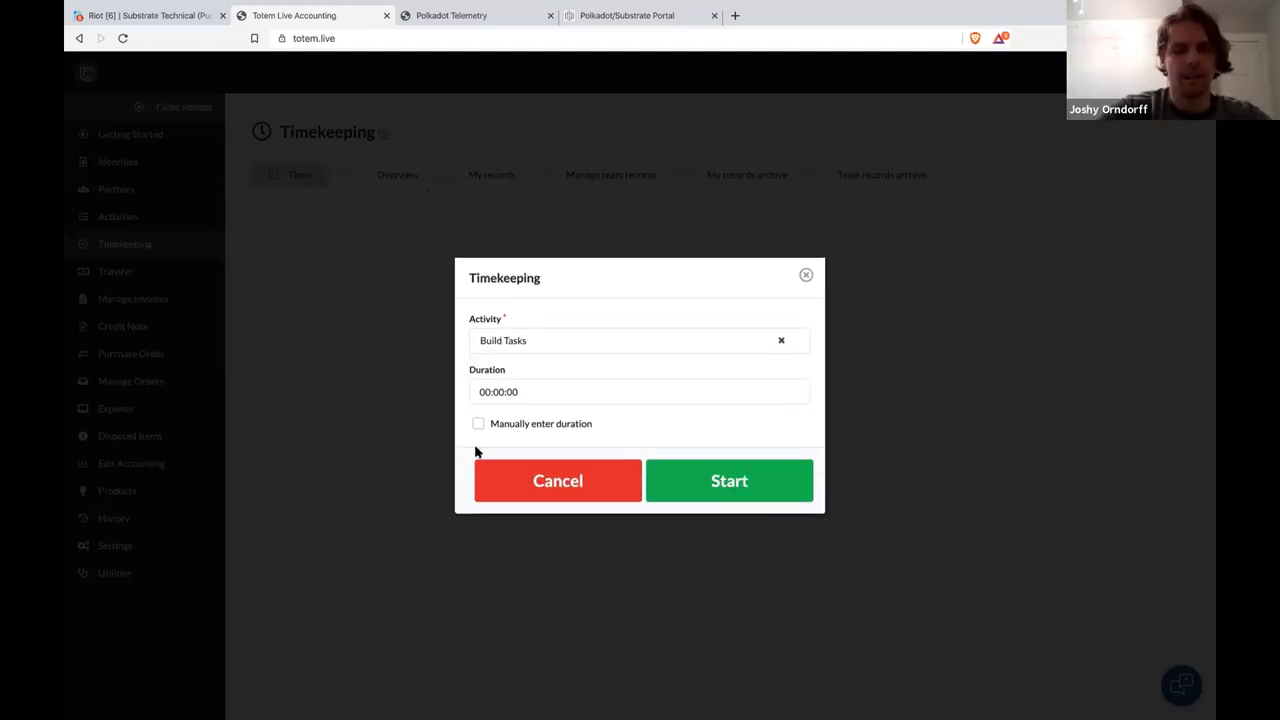
Start the timer for the Build Tasks activity
left_click(545, 481)
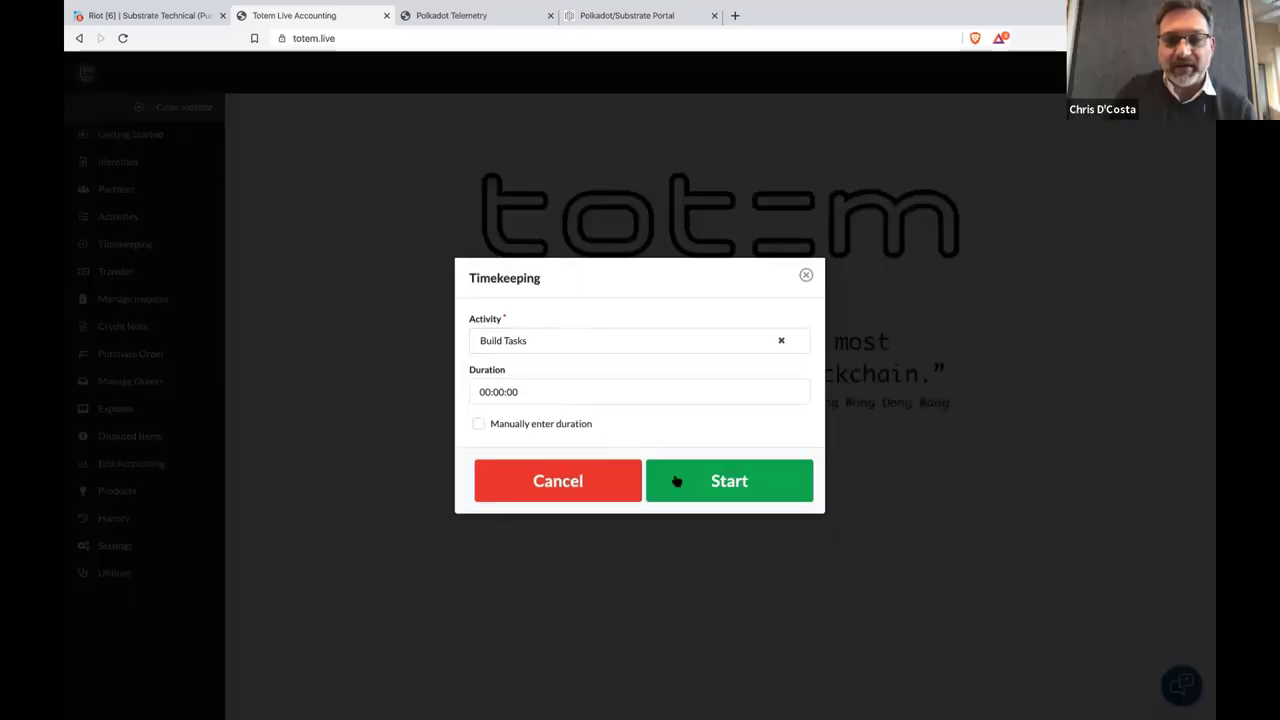
left_click(689, 483)
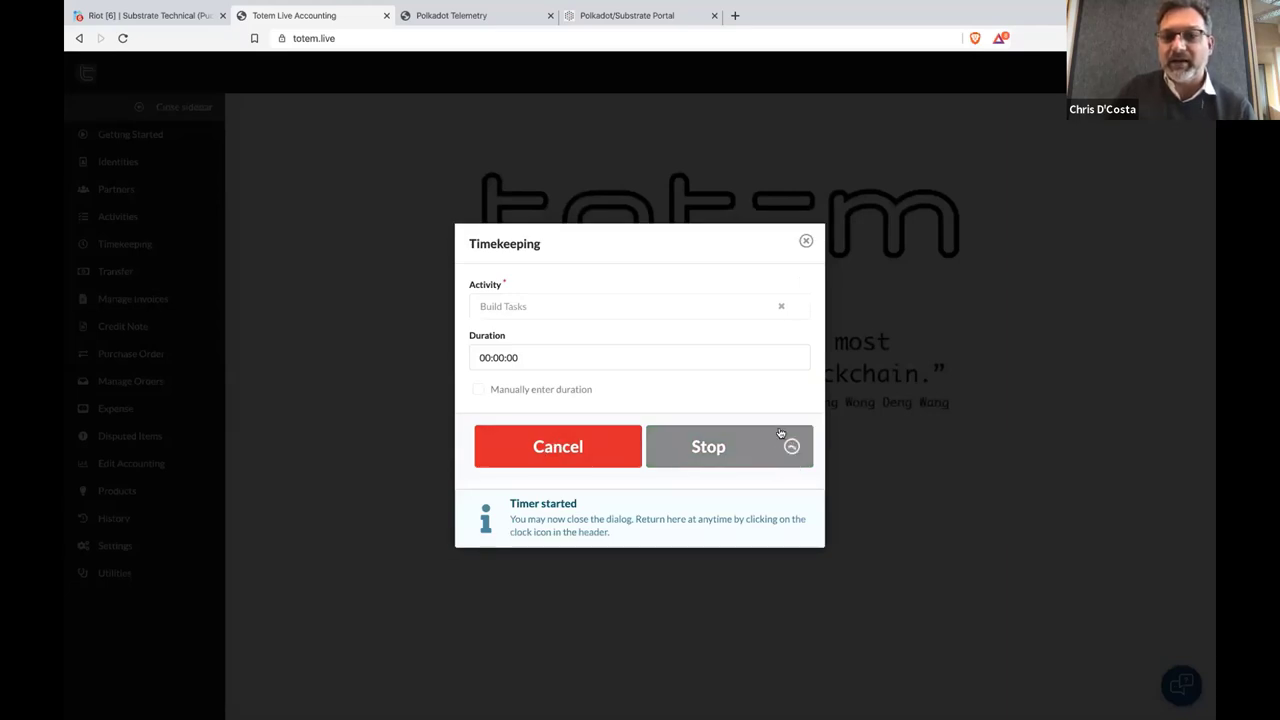
Stop the Build Tasks timer at 00:00:30, back out of submitting, and cancel the Timekeeping dialog
left_click(806, 241)
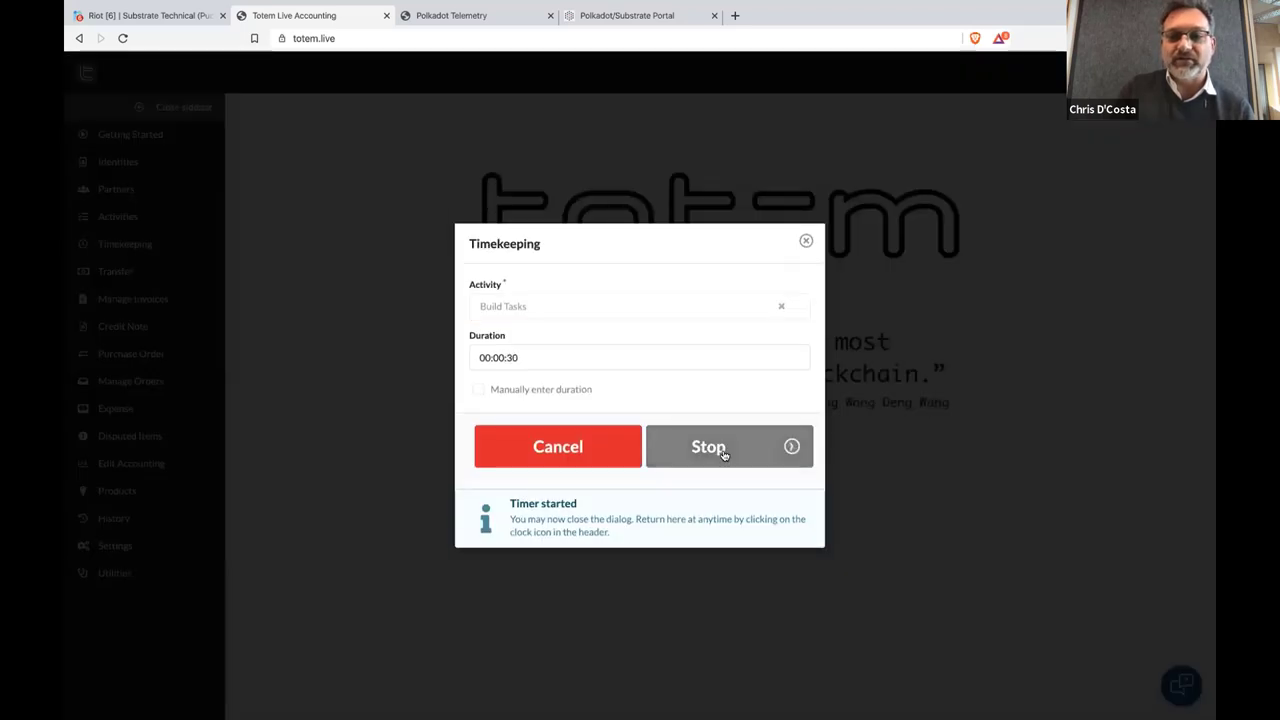
left_click(723, 450)
left_click(726, 507)
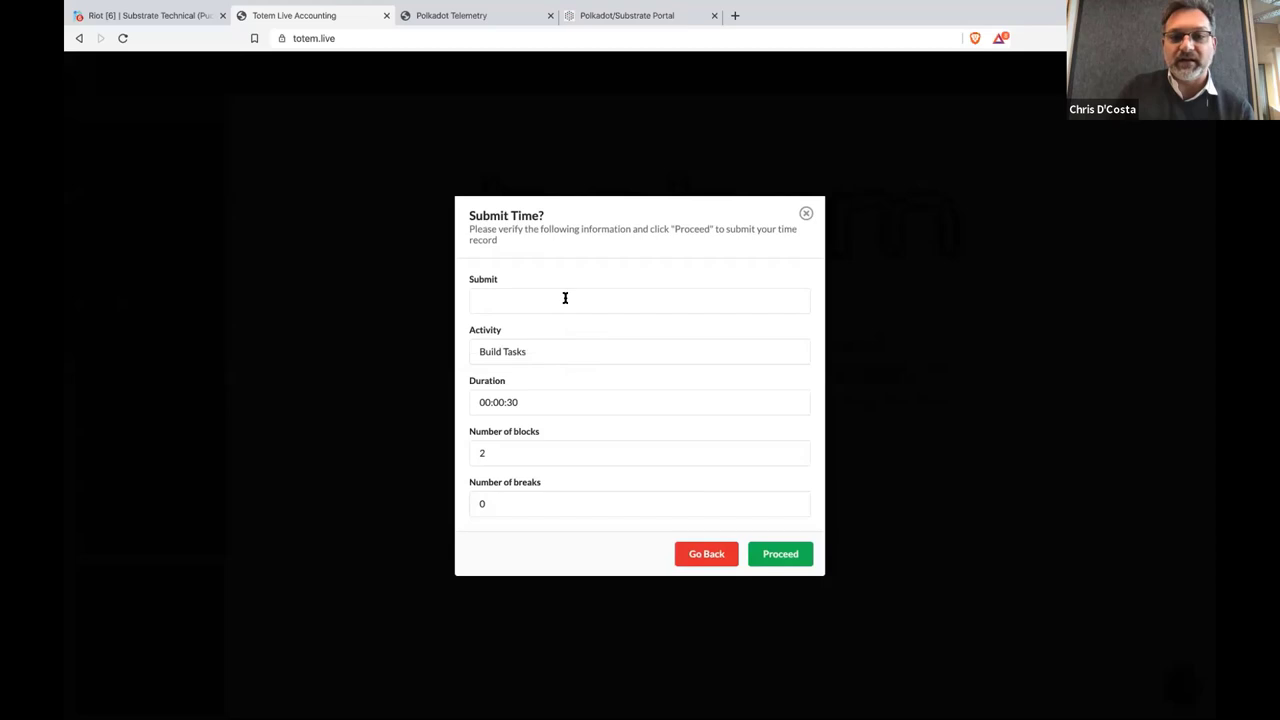
left_click(704, 556)
left_click(556, 506)
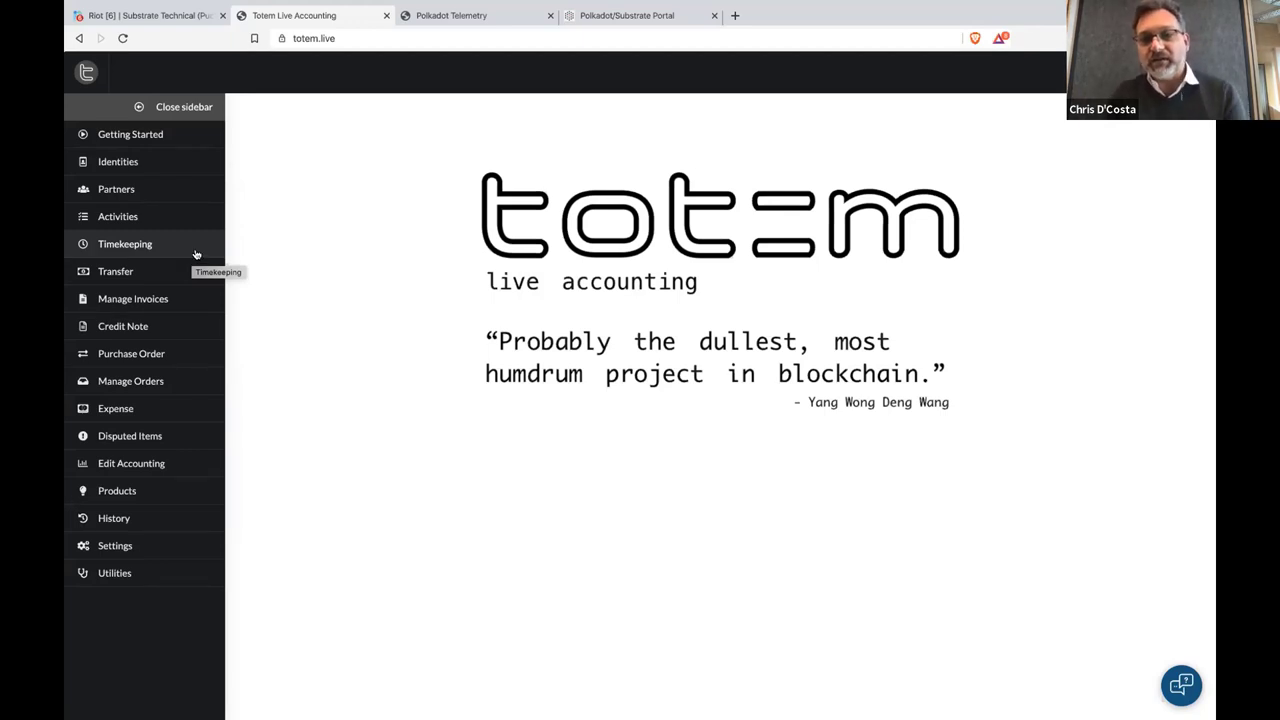
Open the trollbox chat, highlight a participant's username, and show the Activities page
left_click(1183, 684)
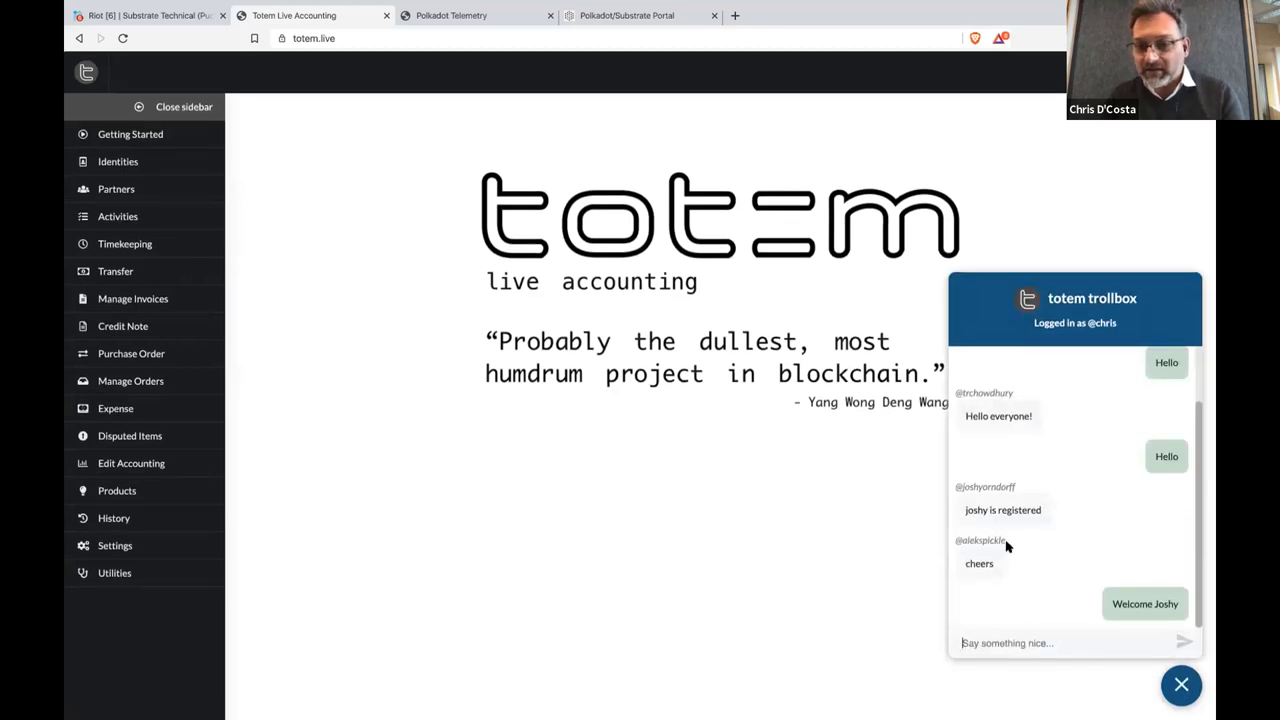
left_click_drag(957, 541, 1006, 541)
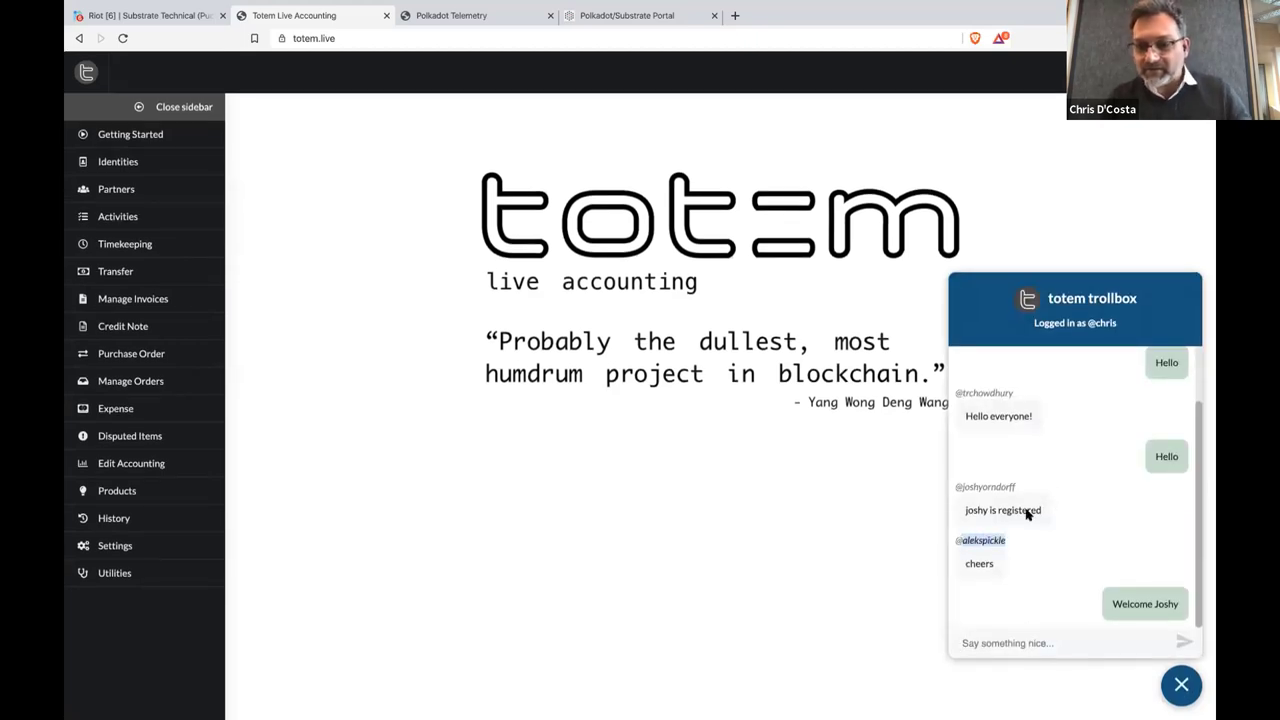
left_click(155, 218)
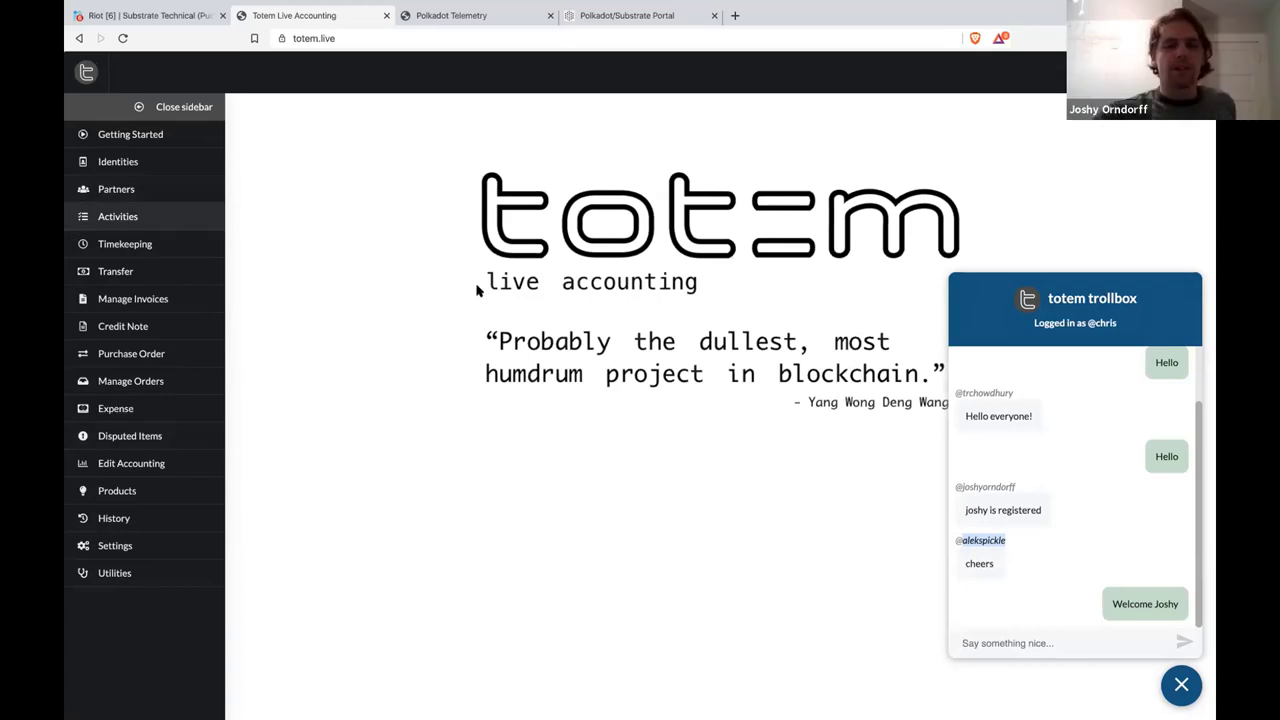
Close the trollbox and view the Totem Demo Tasks team and invite form without inviting anyone
left_click(1190, 693)
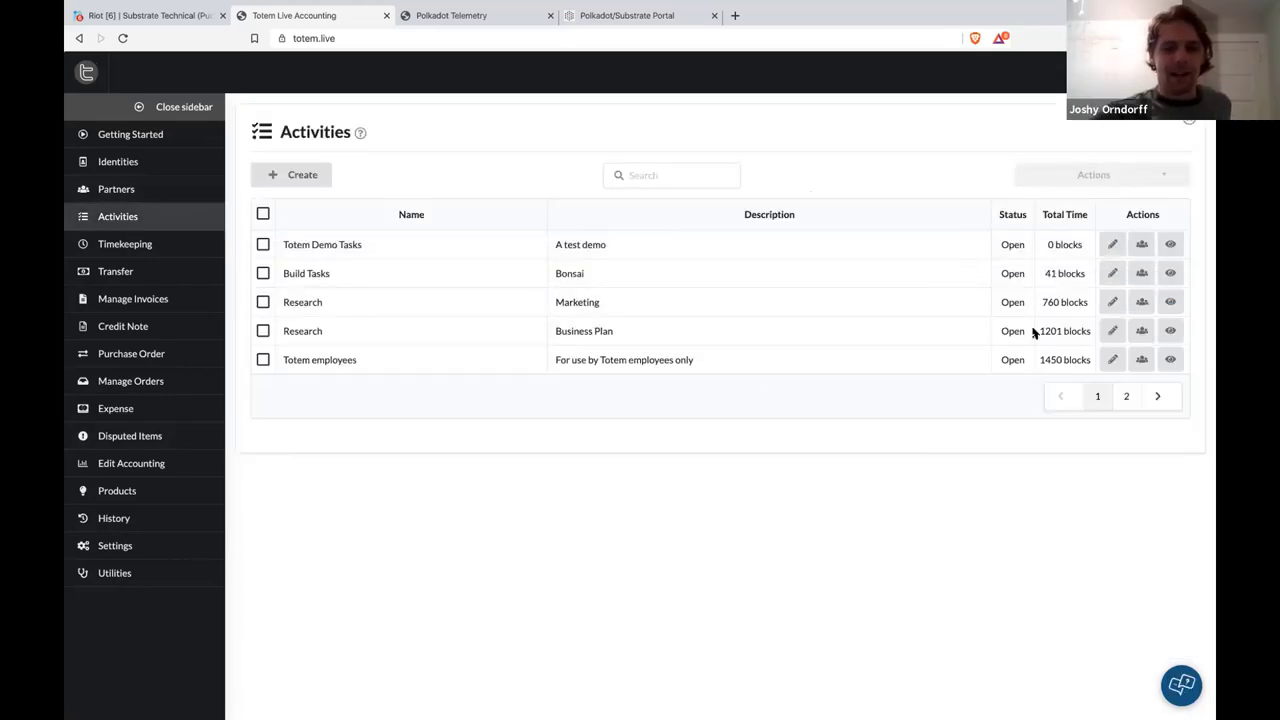
left_click(1140, 244)
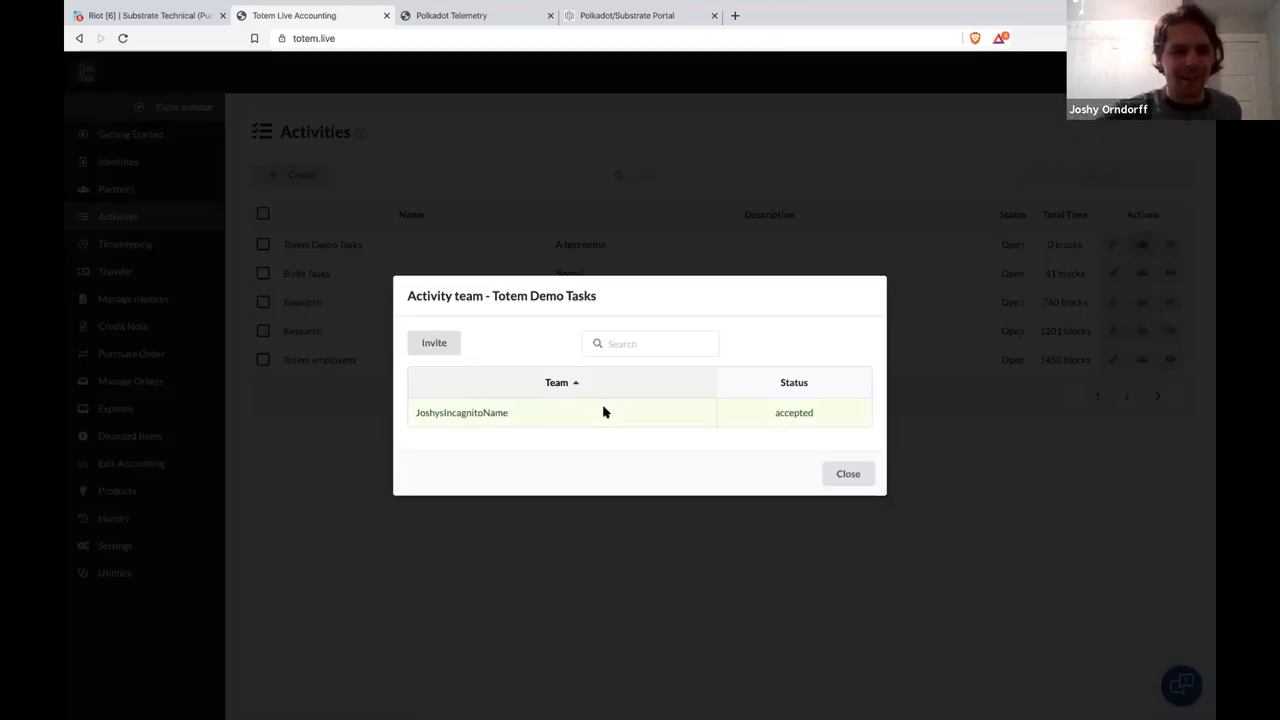
left_click(435, 344)
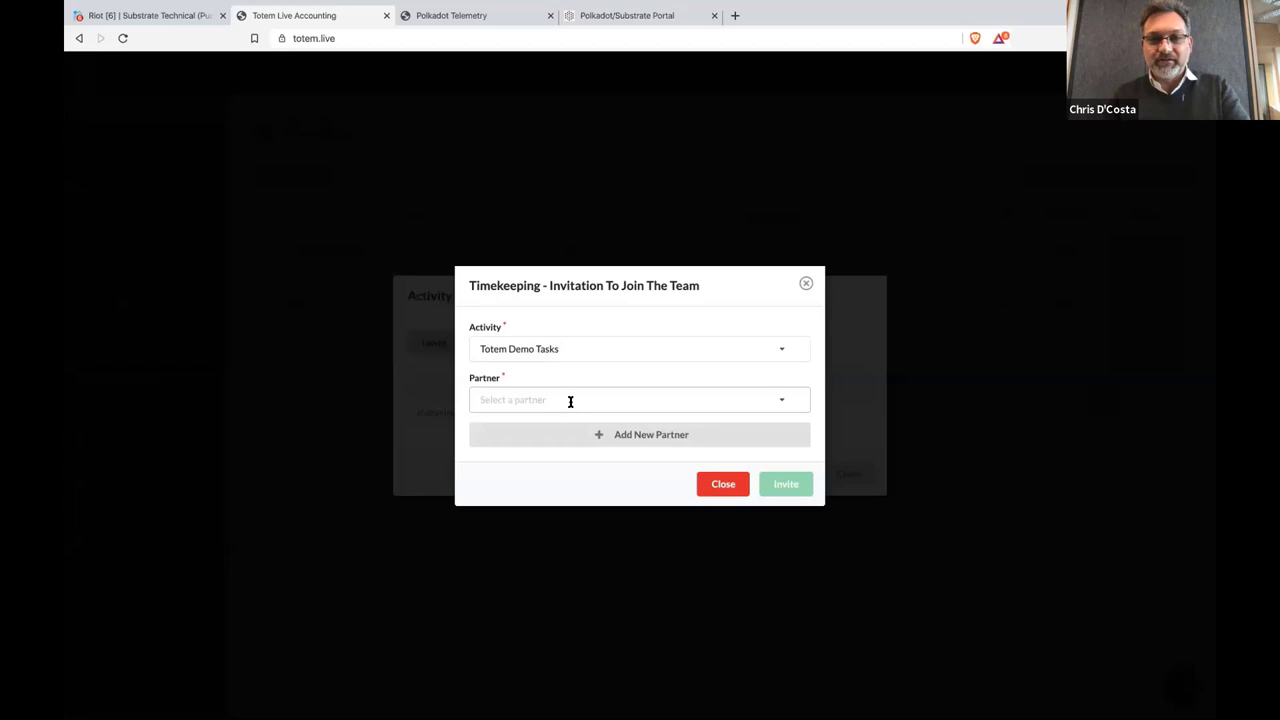
left_click(722, 483)
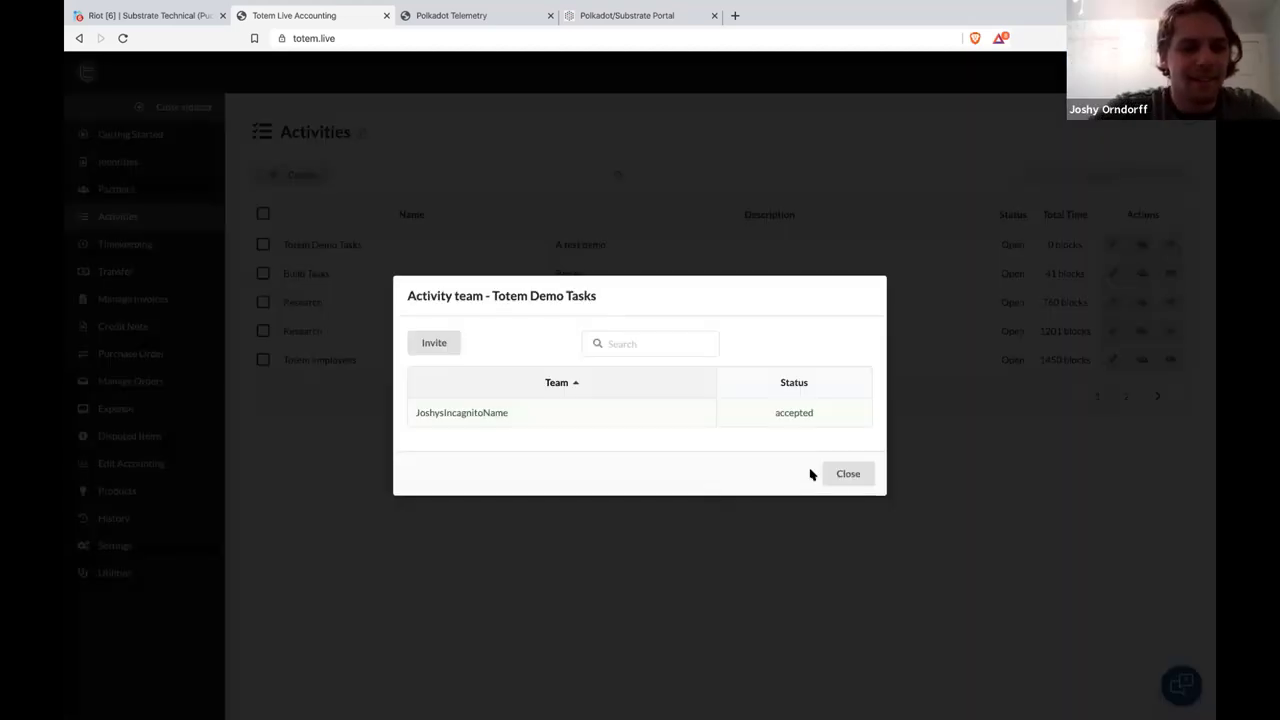
left_click(840, 477)
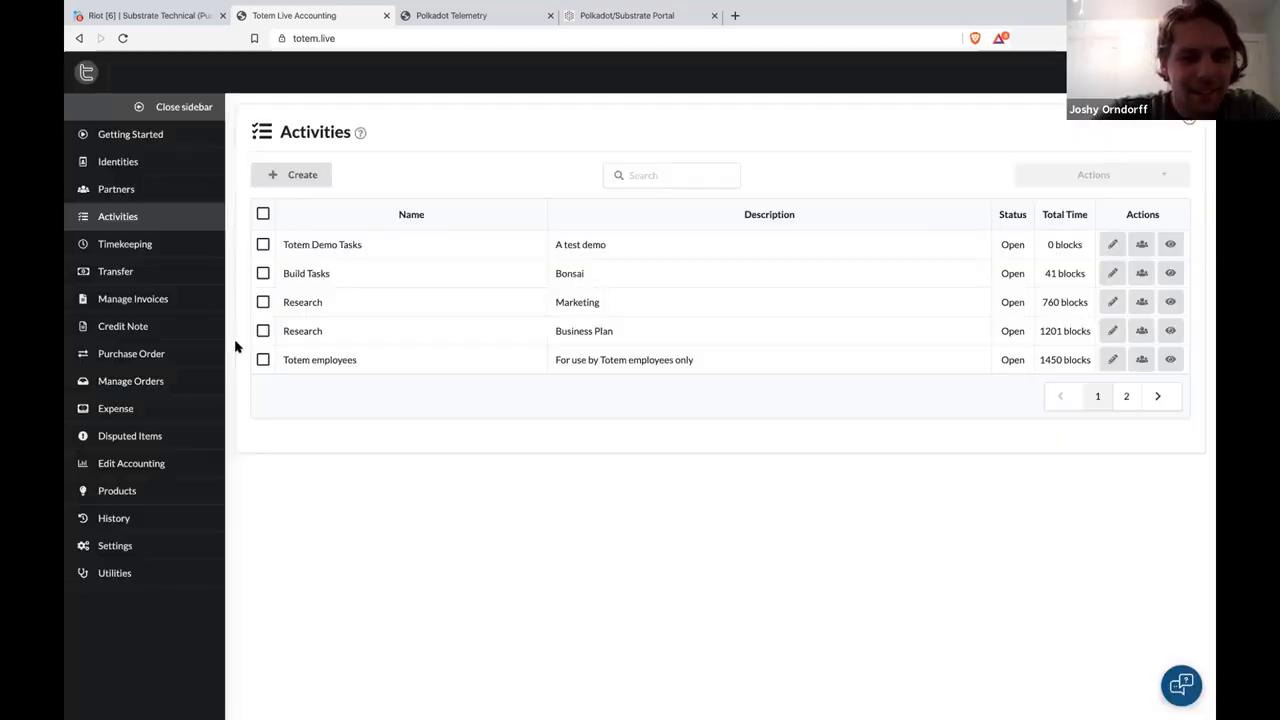
left_click(160, 278)
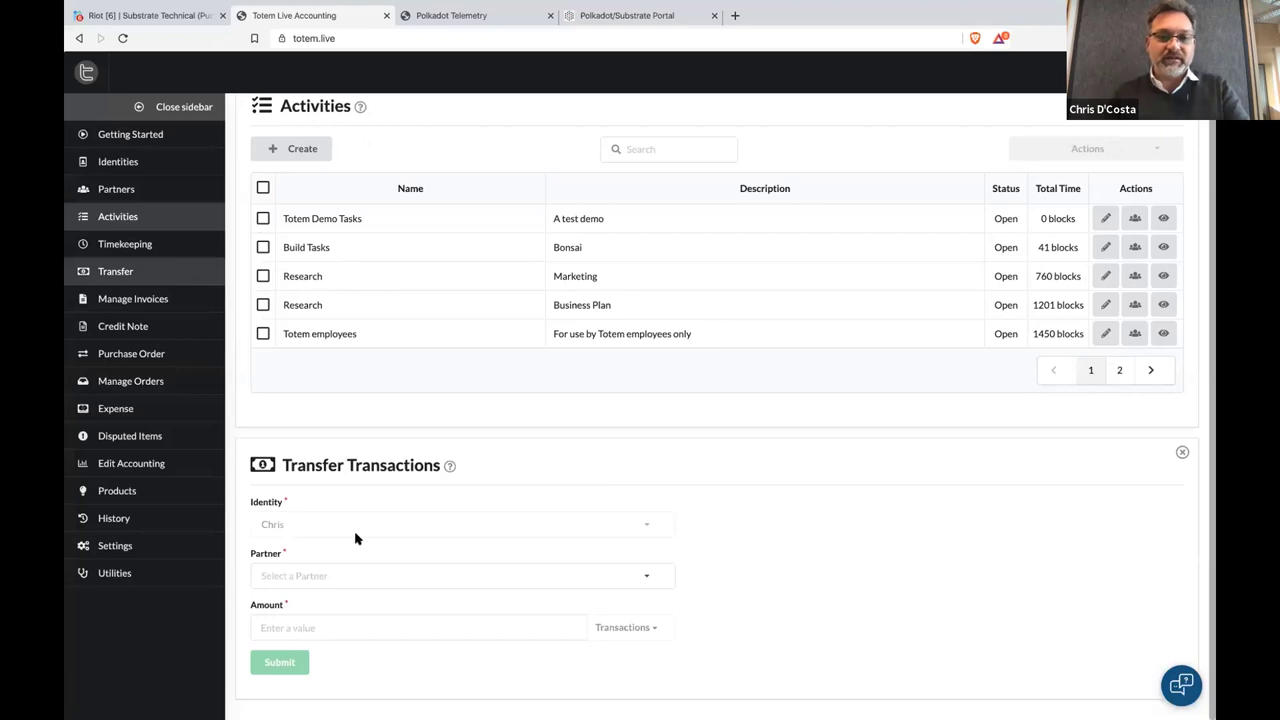
Transfer 100 to the chosen partner, then close the Transfer form and return to Activities
left_click(366, 575)
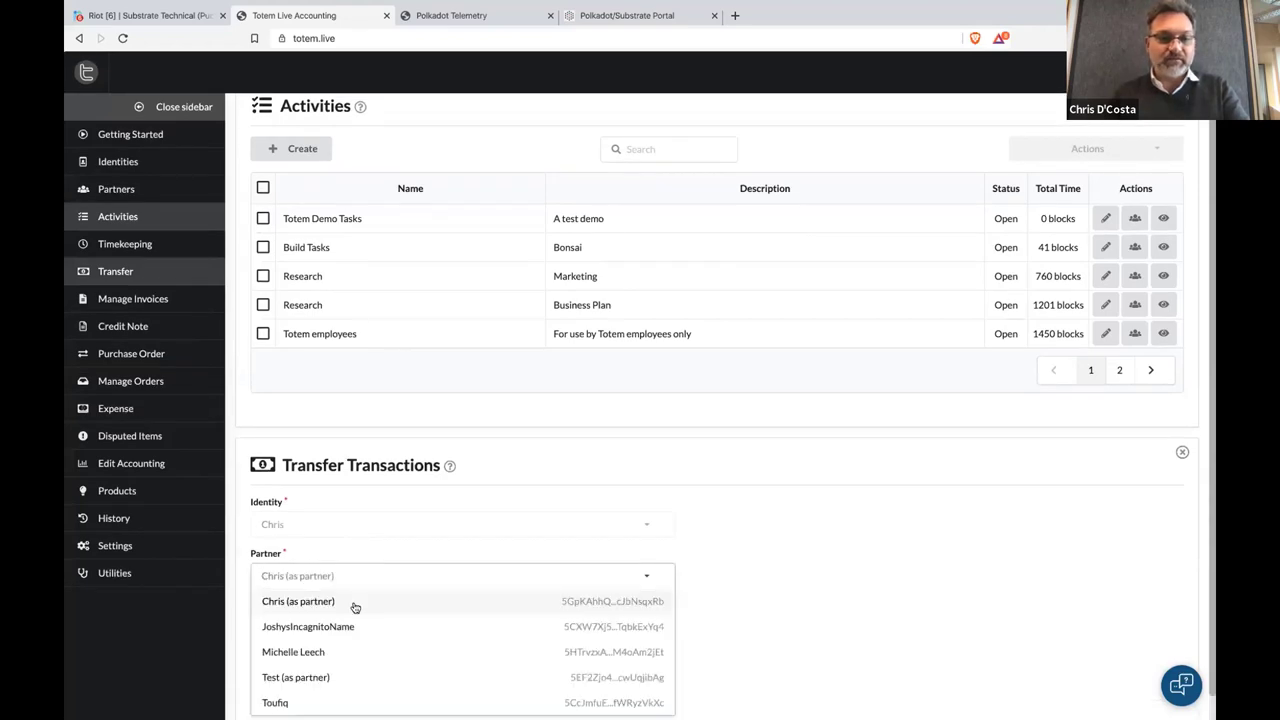
left_click(348, 626)
left_click(347, 624)
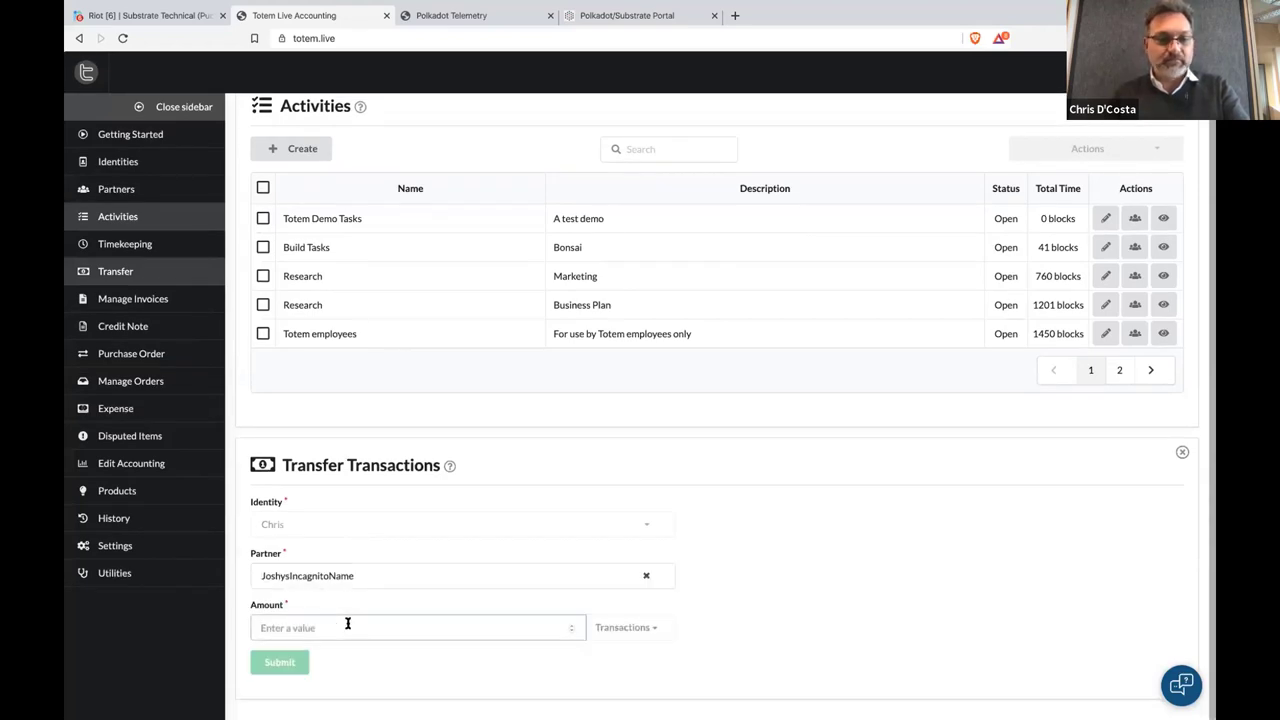
type("1")
key("BackSpace")
left_click(283, 664)
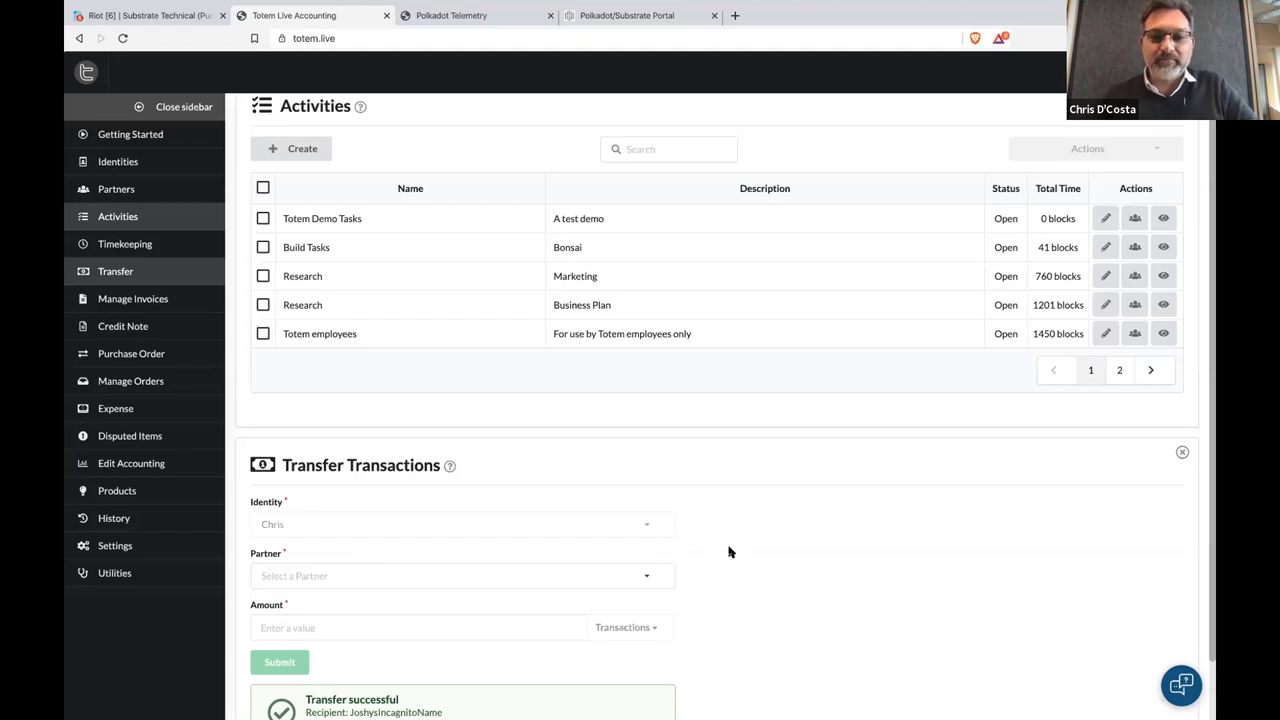
left_click(188, 283)
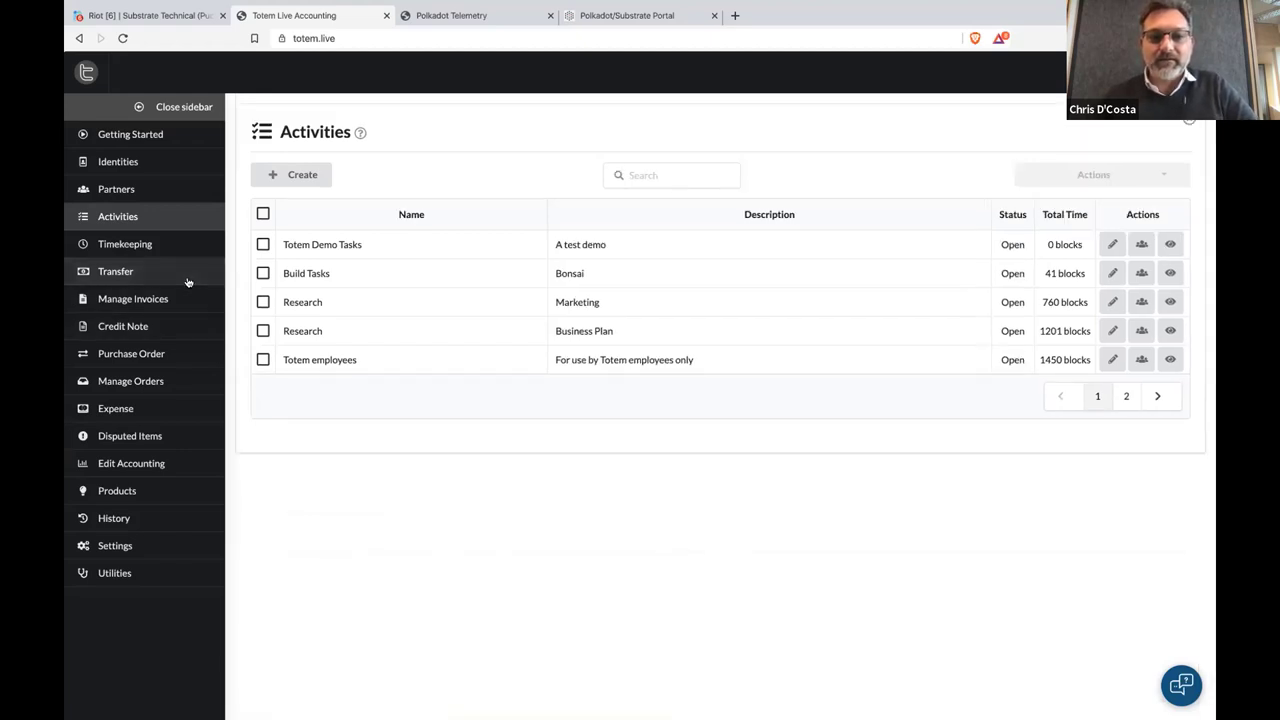
left_click(177, 221)
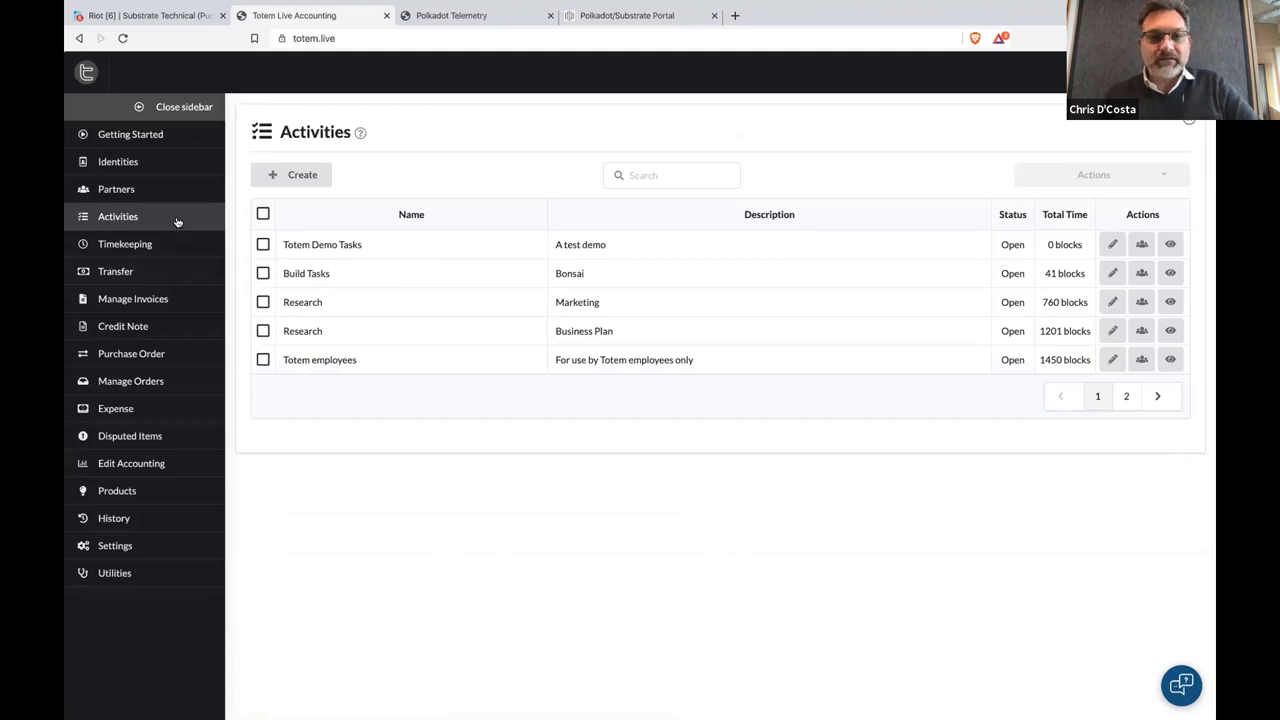
Open Timekeeping with Activities closed and show the team's time records to manage
left_click(177, 221)
left_click(179, 248)
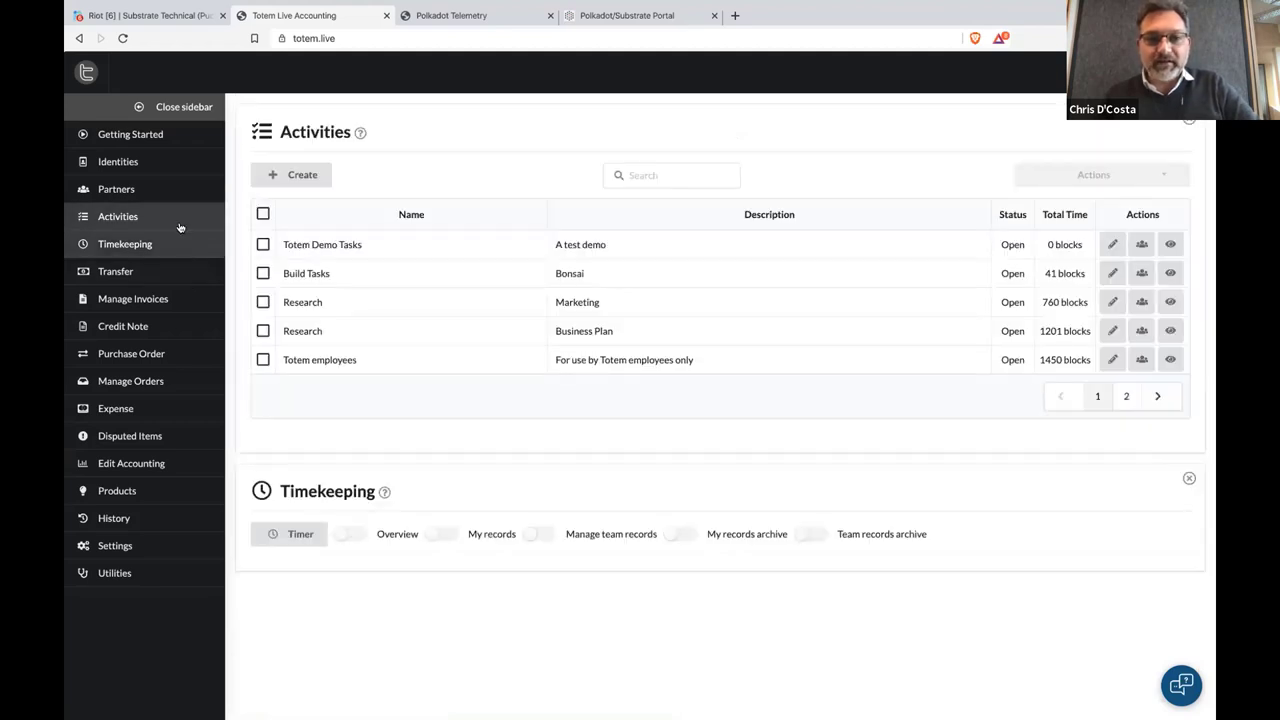
left_click(179, 226)
left_click(537, 177)
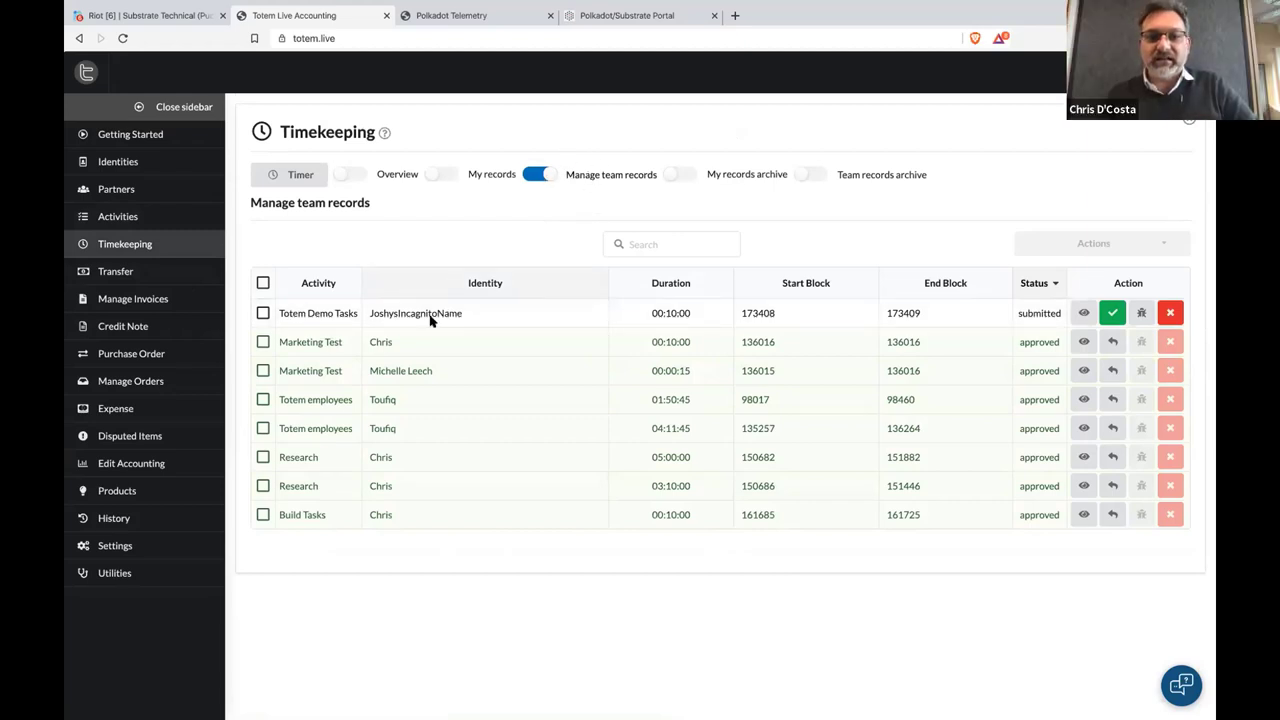
Inspect the 00:10:00 Totem Demo Tasks record's block values, try Dispute, then approve it
left_click(1083, 314)
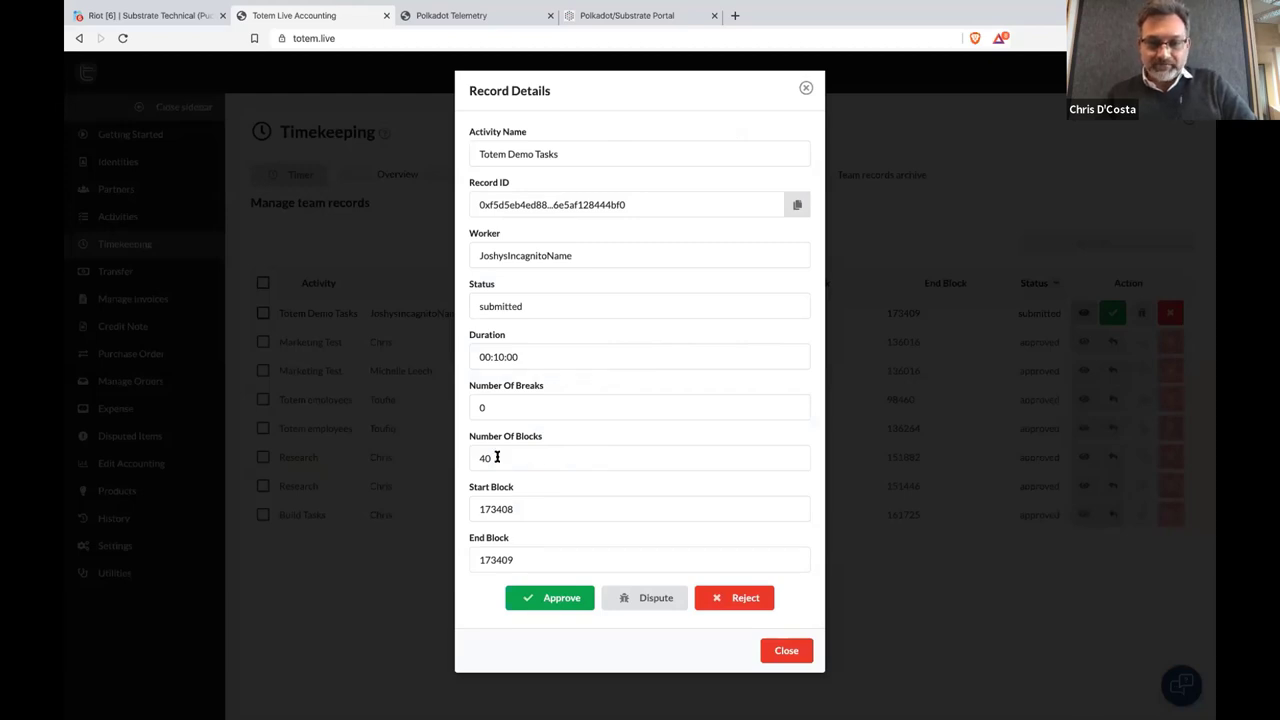
left_click_drag(471, 509, 493, 537)
double_click(494, 559)
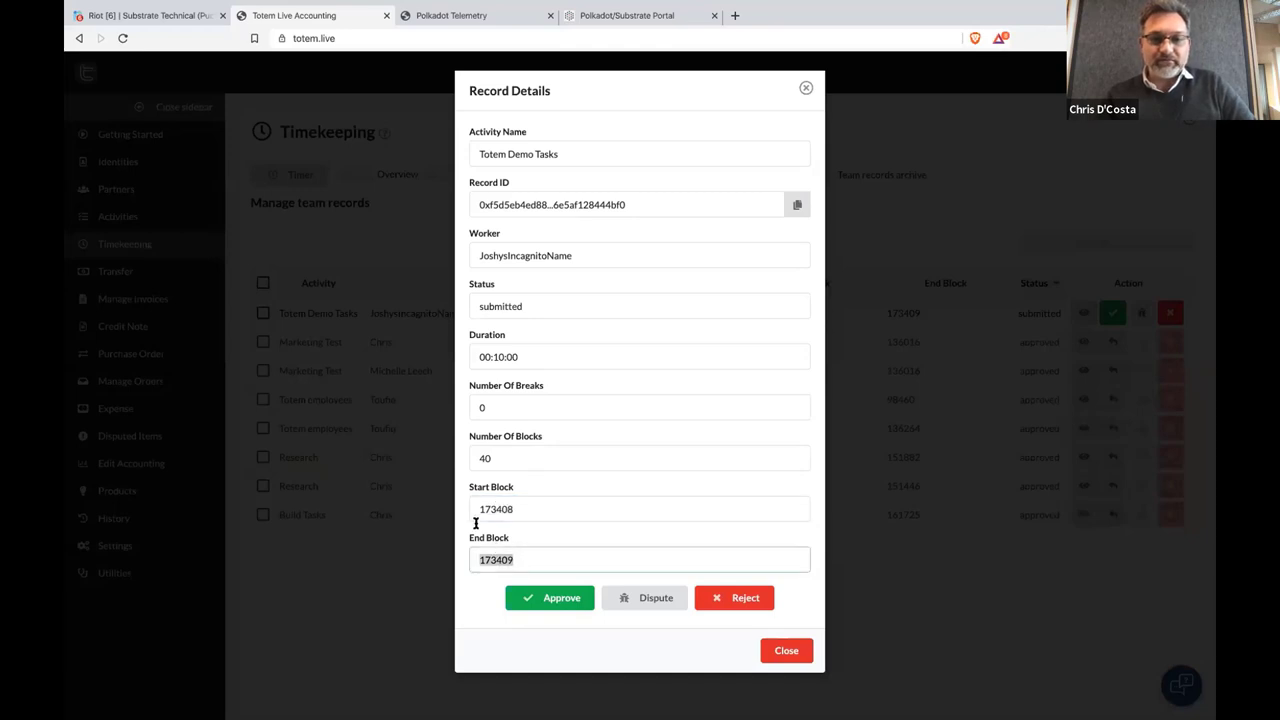
left_click_drag(488, 460, 473, 458)
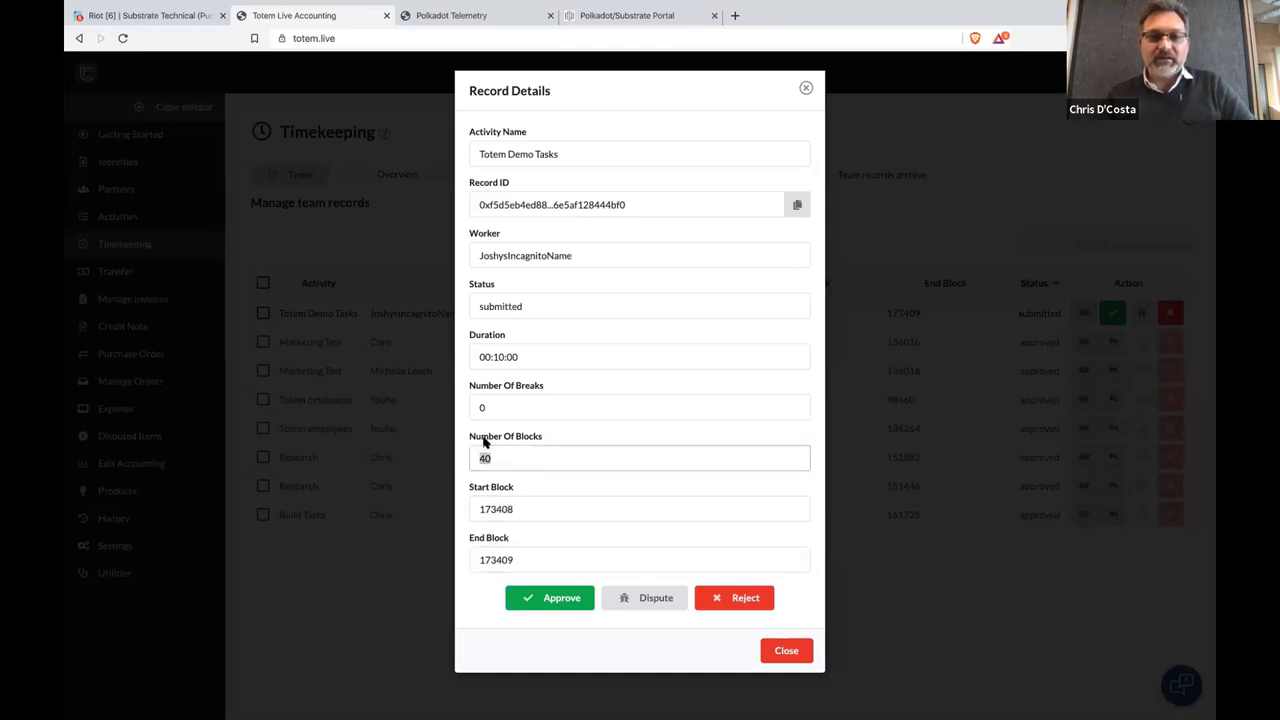
left_click(645, 598)
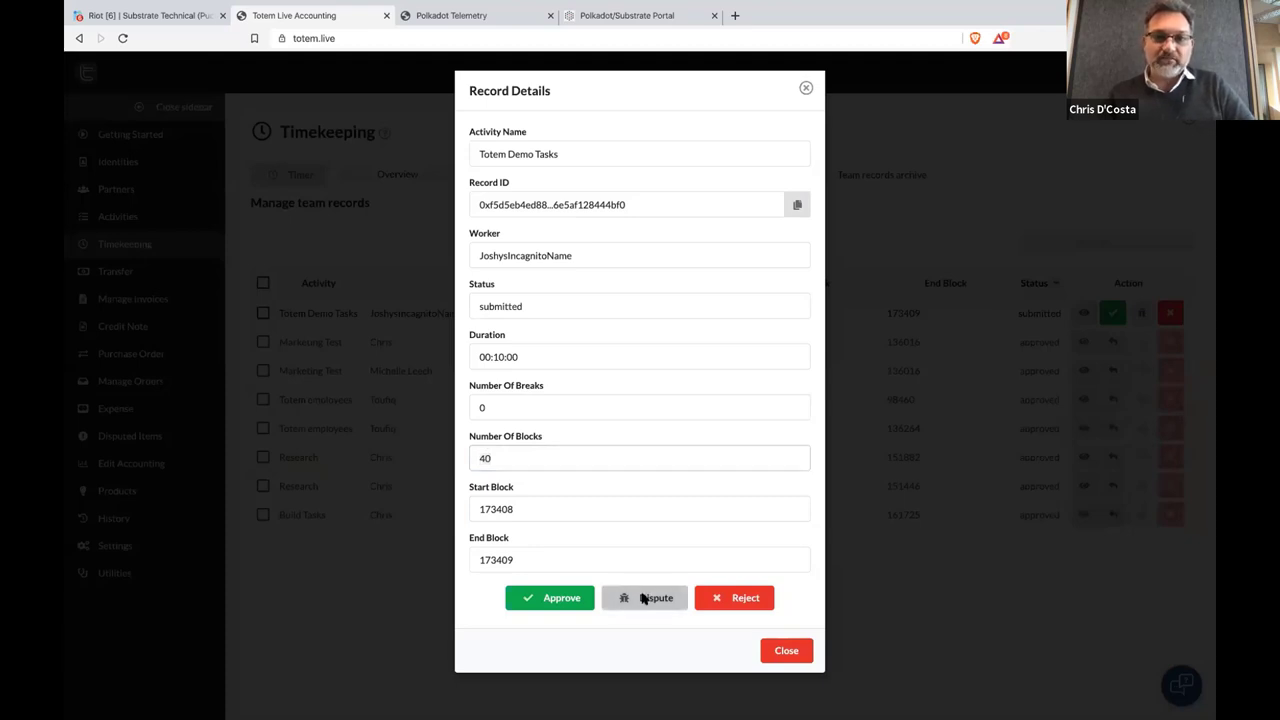
left_click(757, 116)
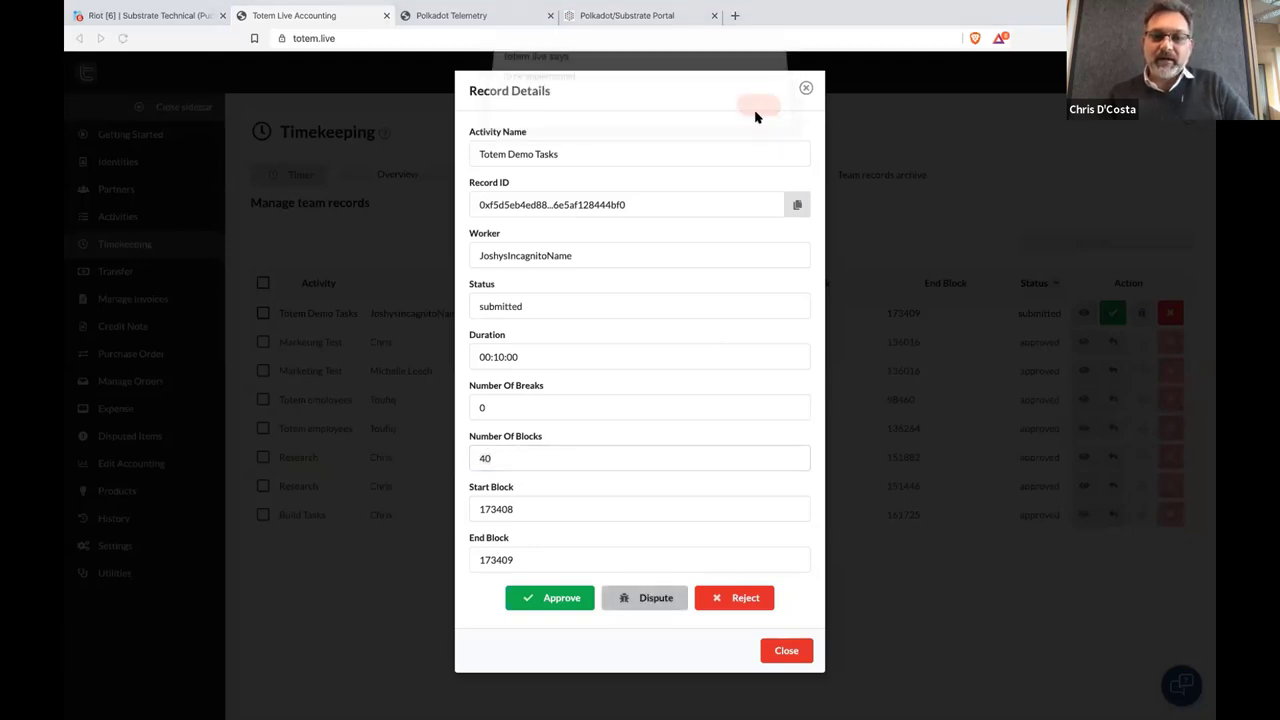
left_click(556, 603)
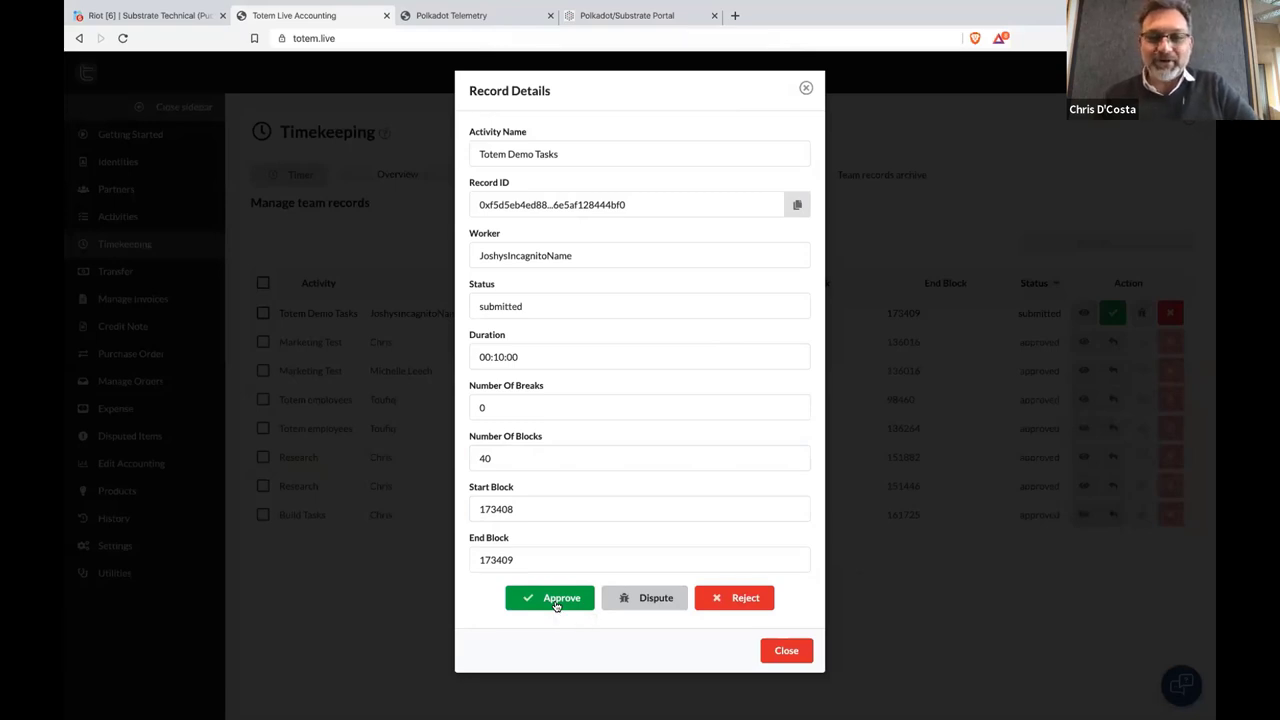
left_click(786, 651)
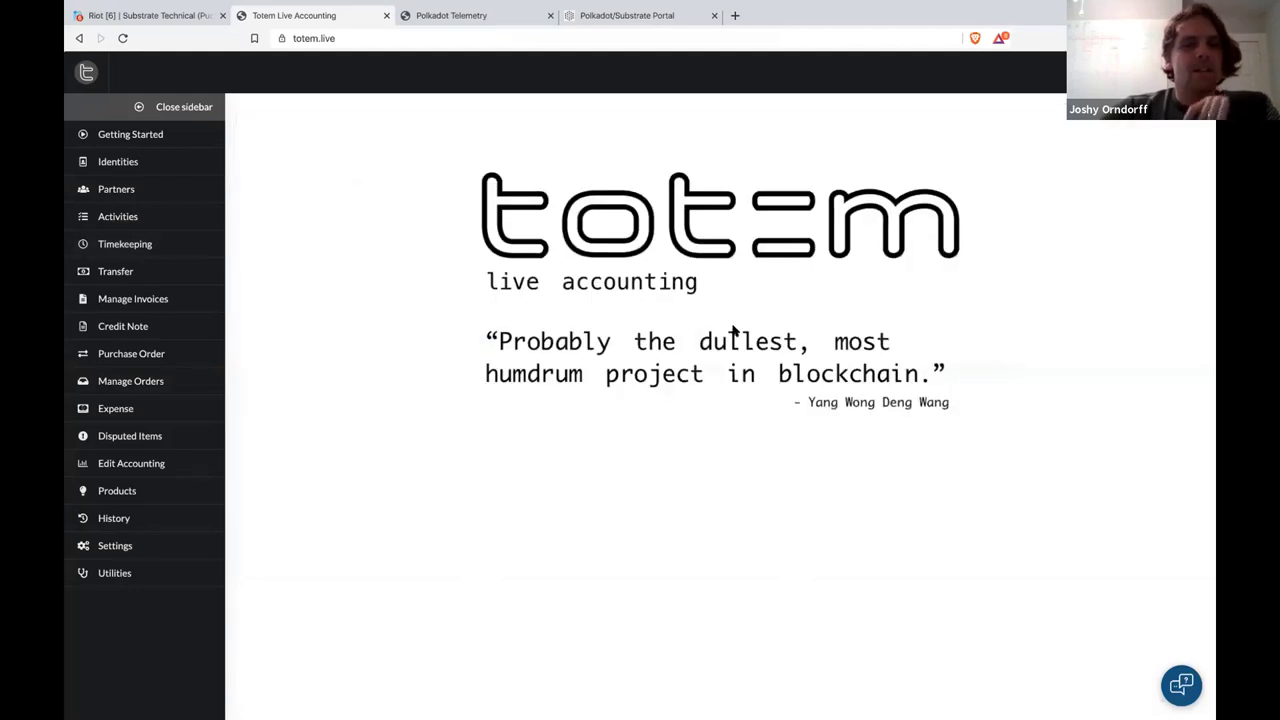
Open History and Settings, then close the History panel
left_click(168, 527)
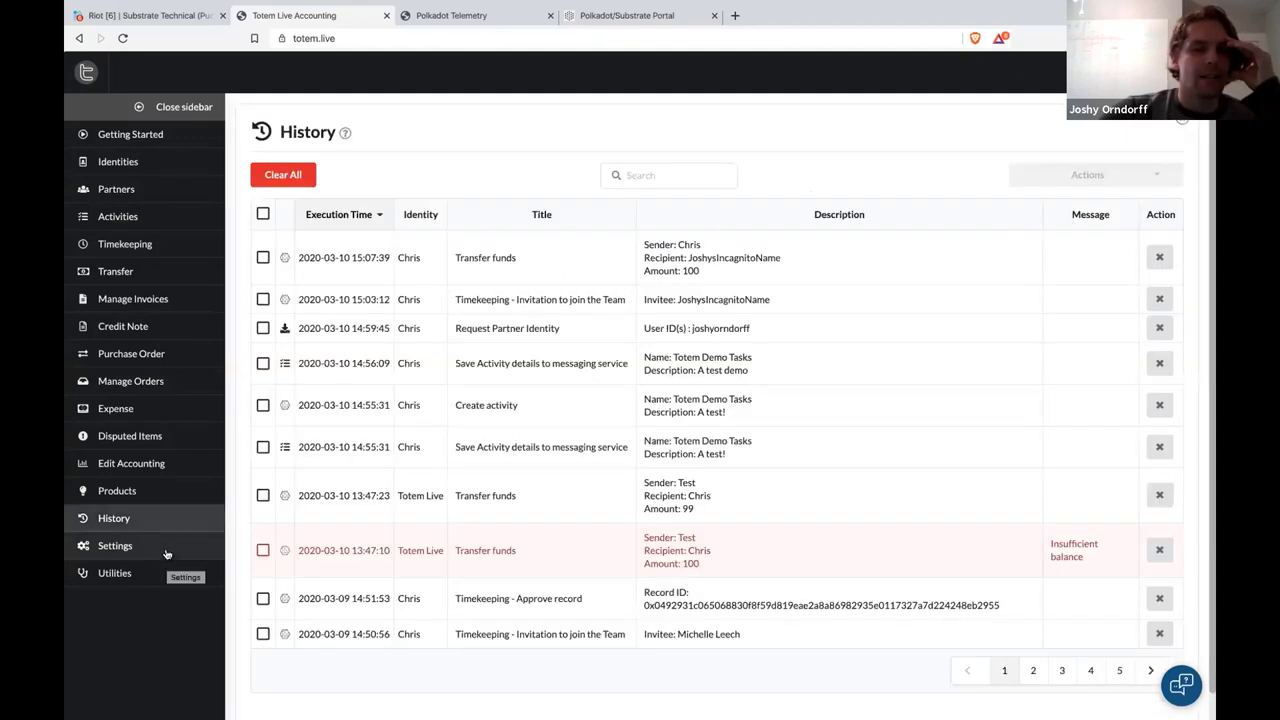
left_click(166, 554)
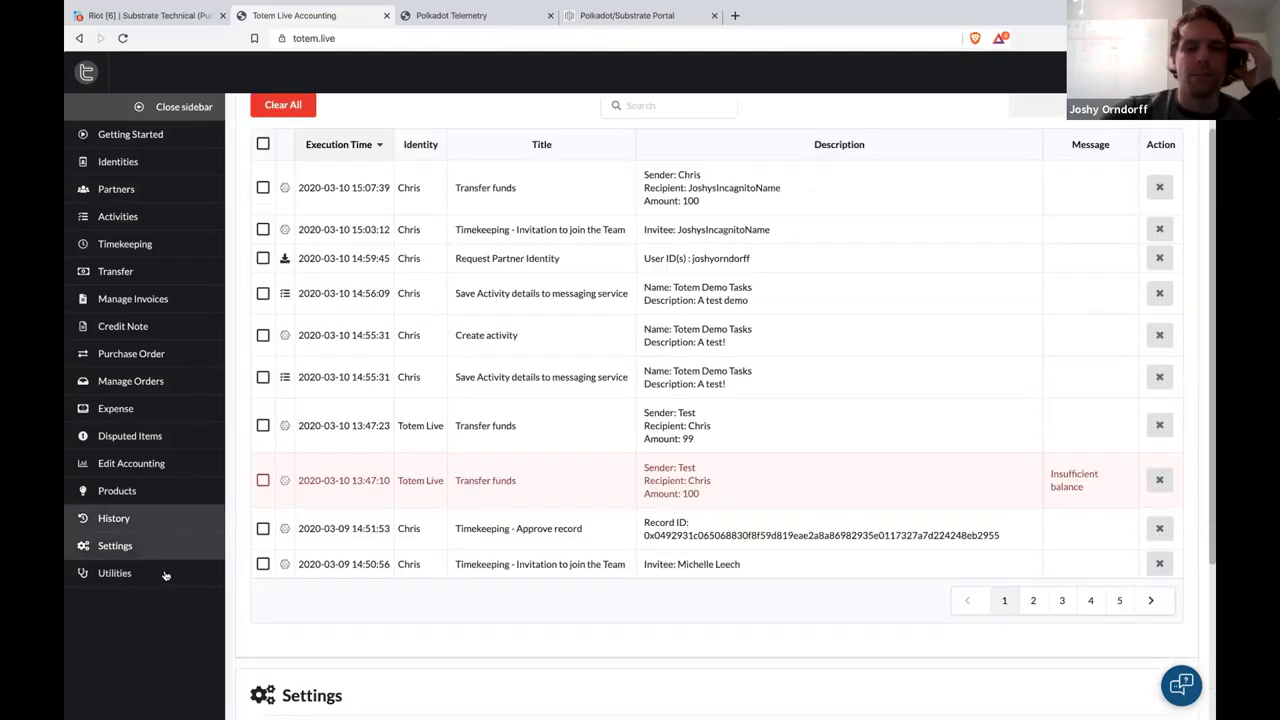
scroll(168, 553, "up", 3)
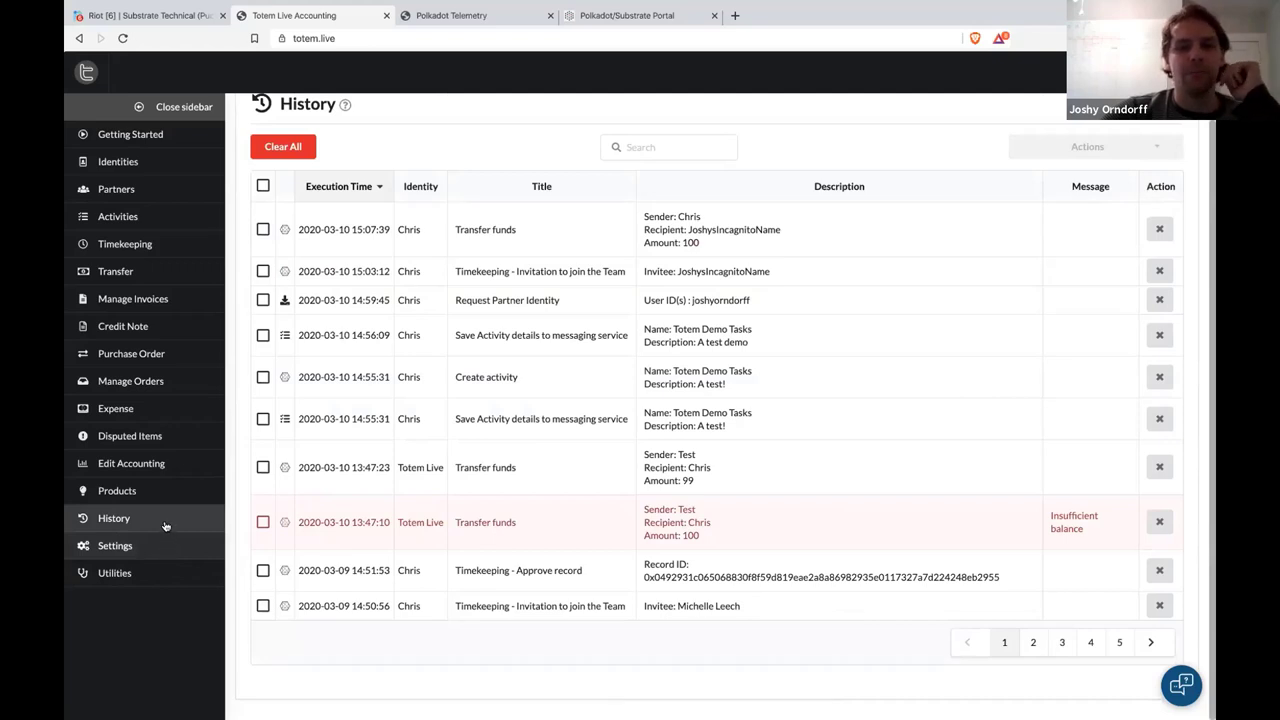
left_click(166, 526)
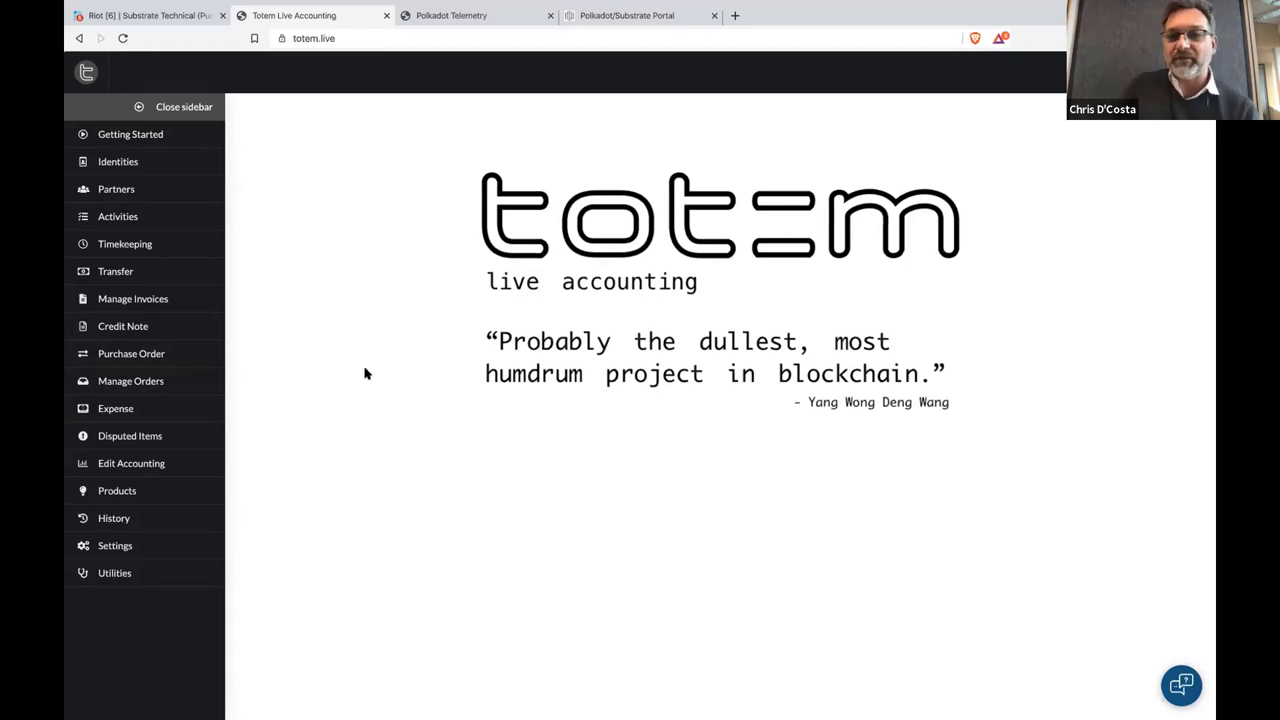
Open Activities and Timekeeping, scroll through the team records, then close Timekeeping
left_click(183, 222)
left_click(183, 245)
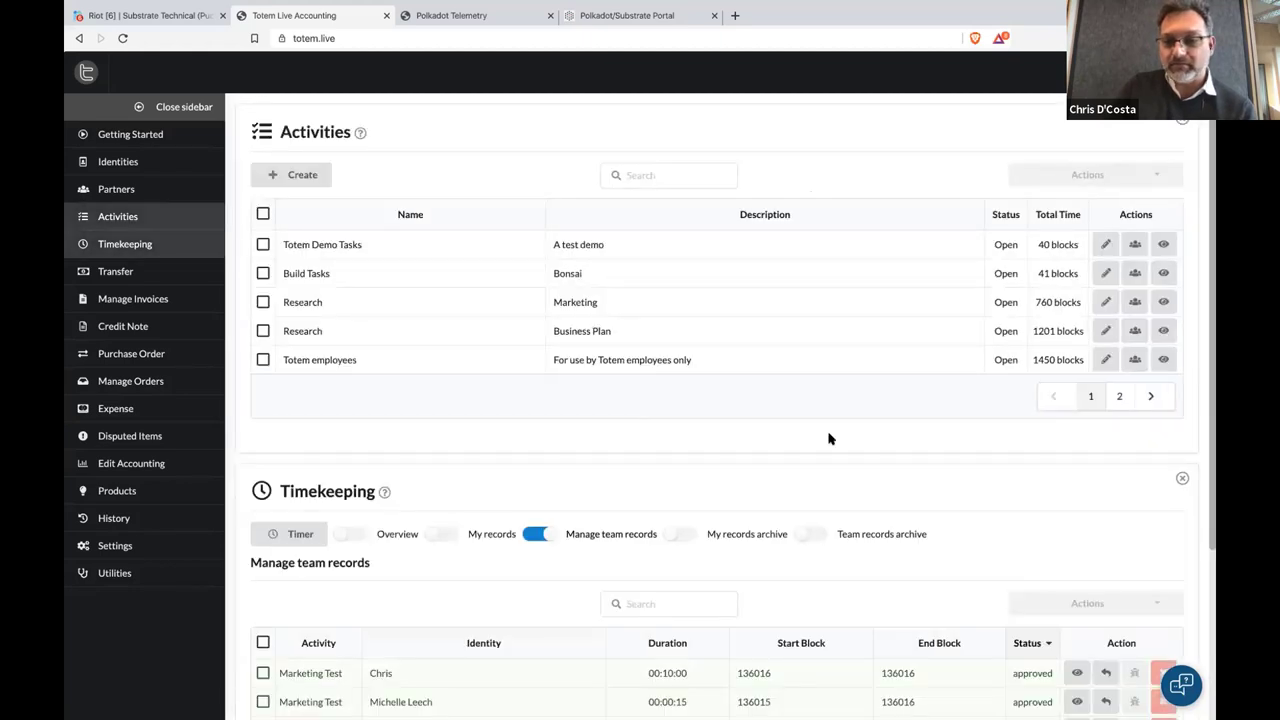
scroll(827, 442, "down", 1)
scroll(827, 442, "down", 2)
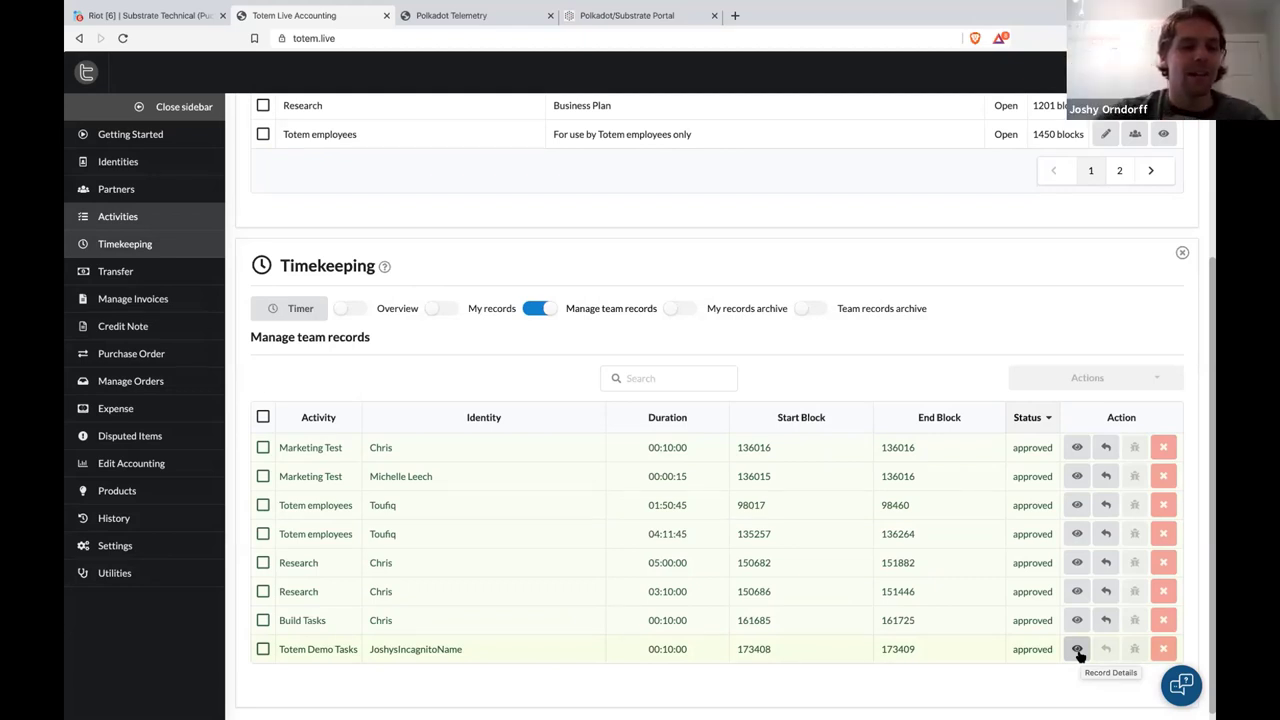
left_click(1182, 253)
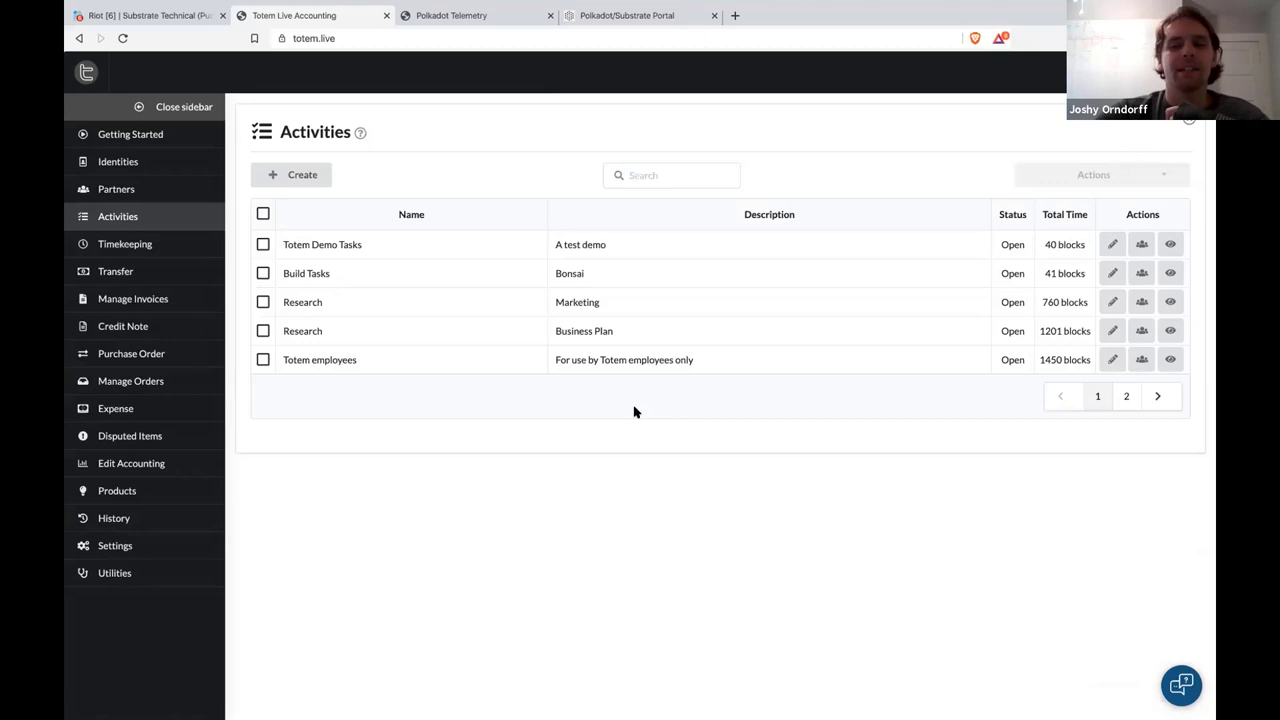
Close Activities and open the transaction History table
left_click(166, 216)
left_click(179, 519)
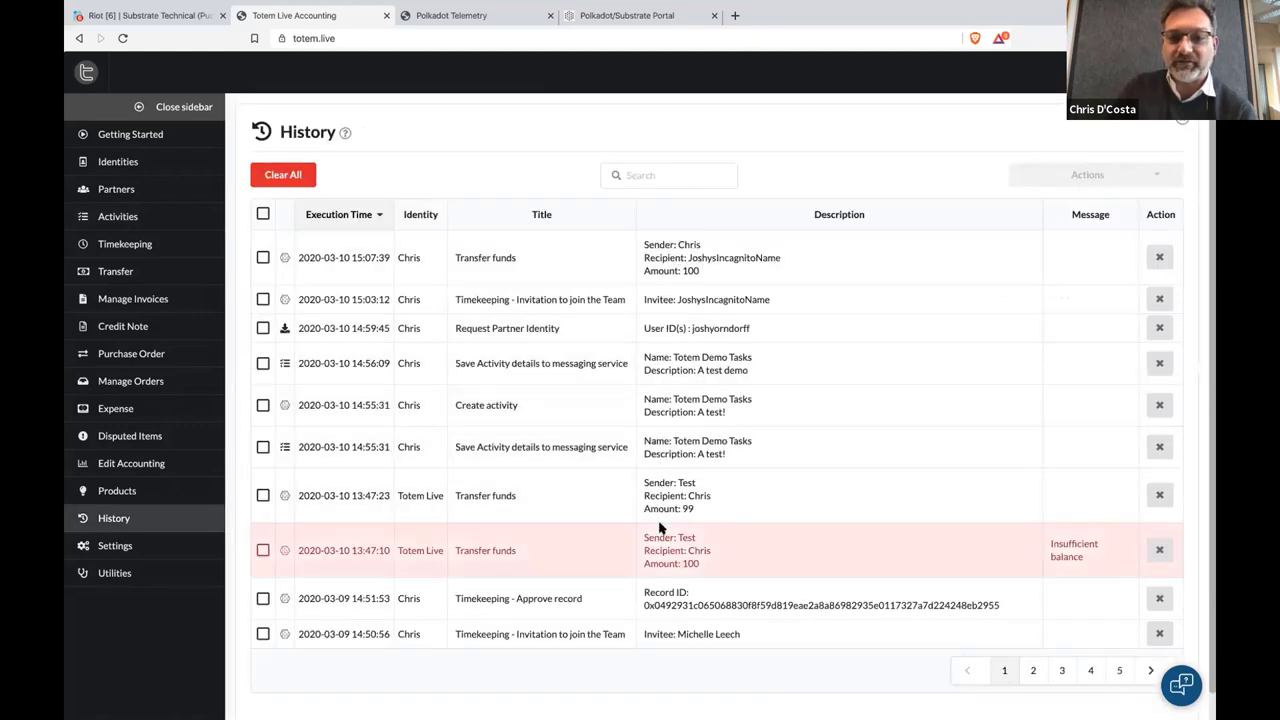
scroll(688, 520, "down", 1)
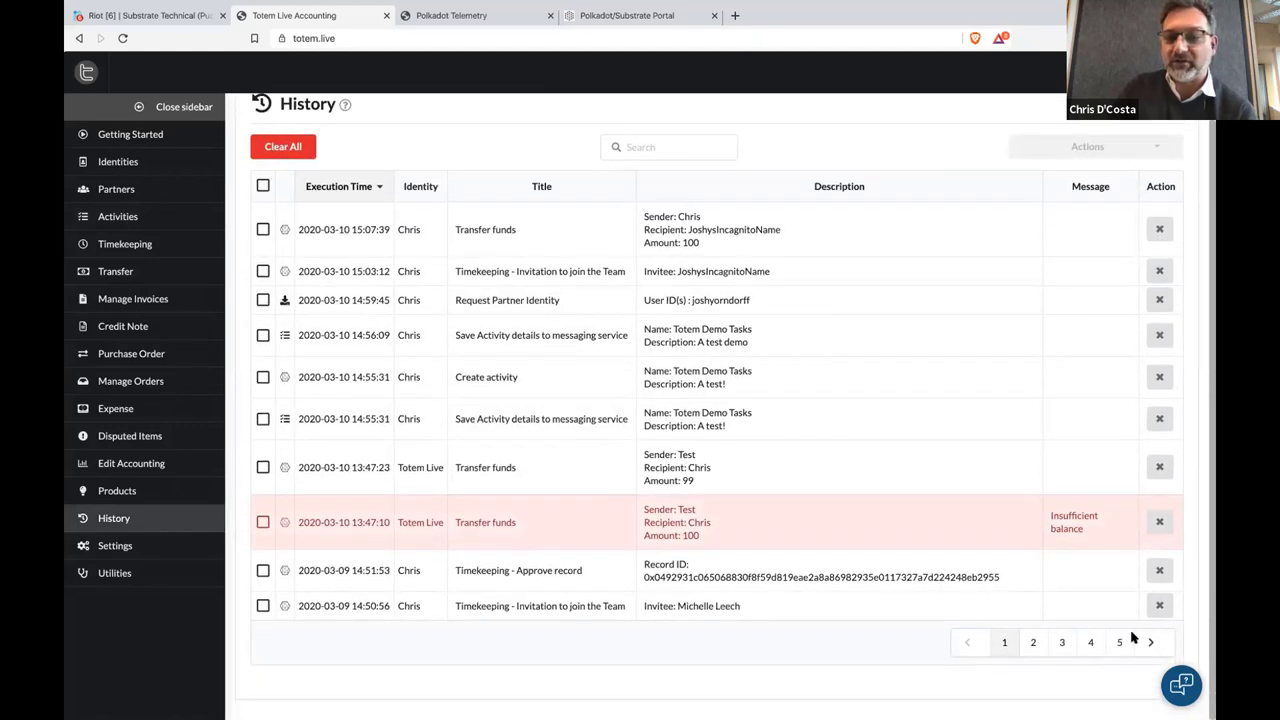
Show the Settings panel beneath History and open the Default Currency options
left_click(171, 551)
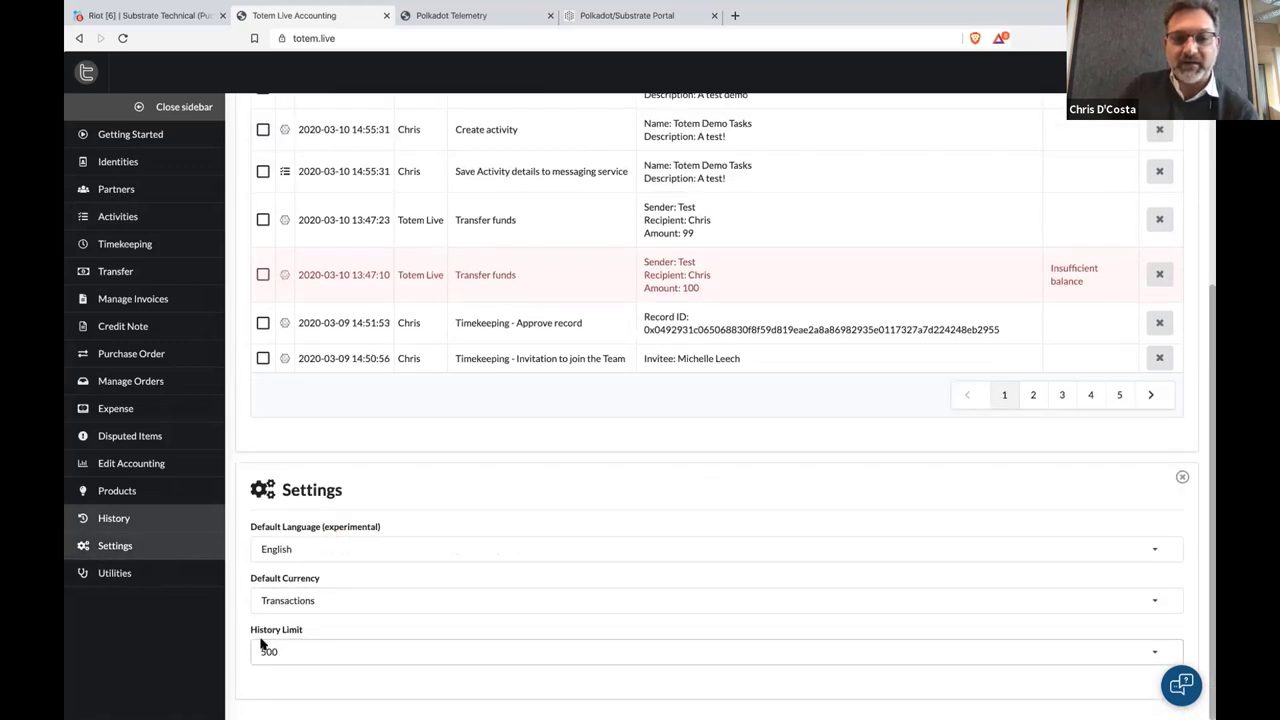
scroll(410, 358, "up", 5)
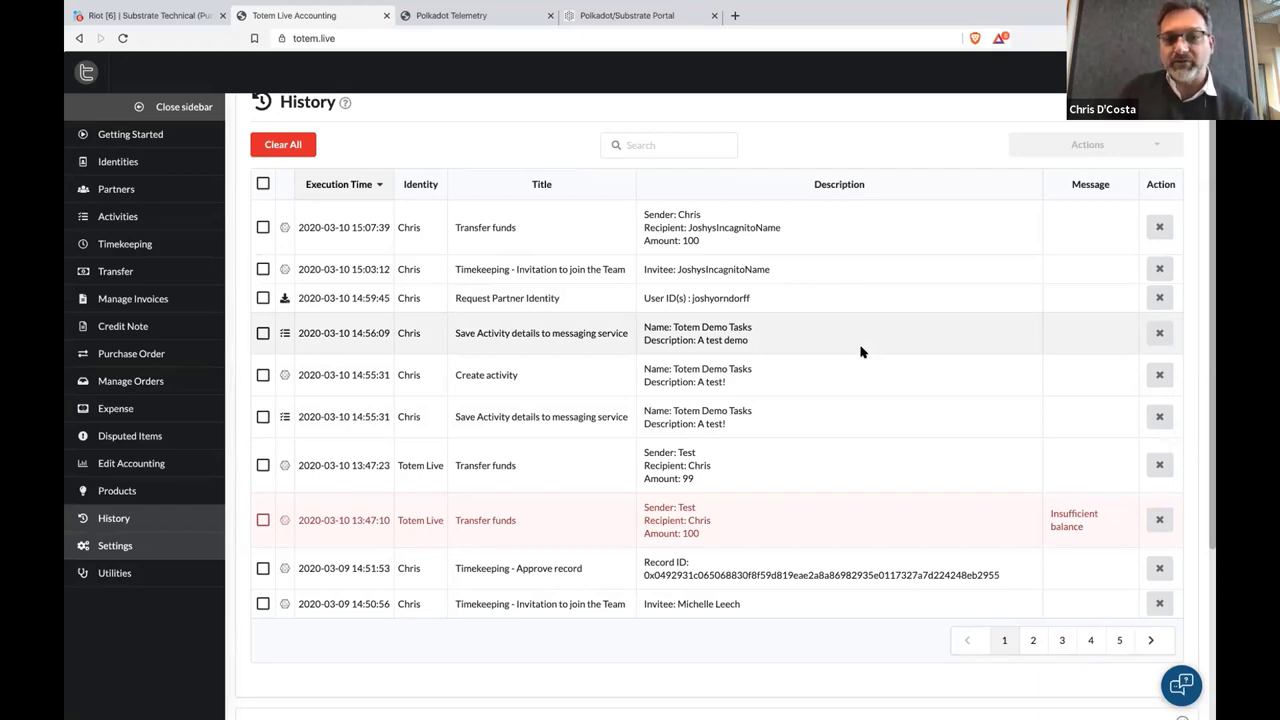
scroll(862, 351, "down", 1)
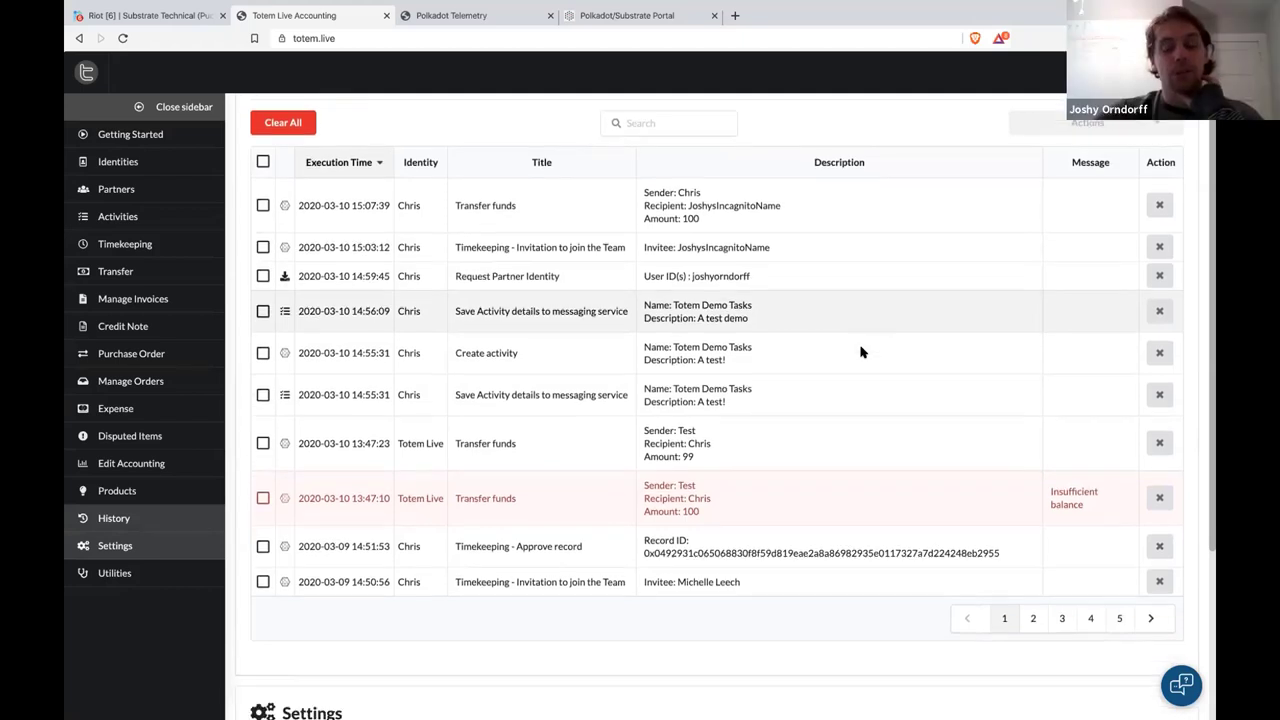
scroll(862, 351, "up", 2)
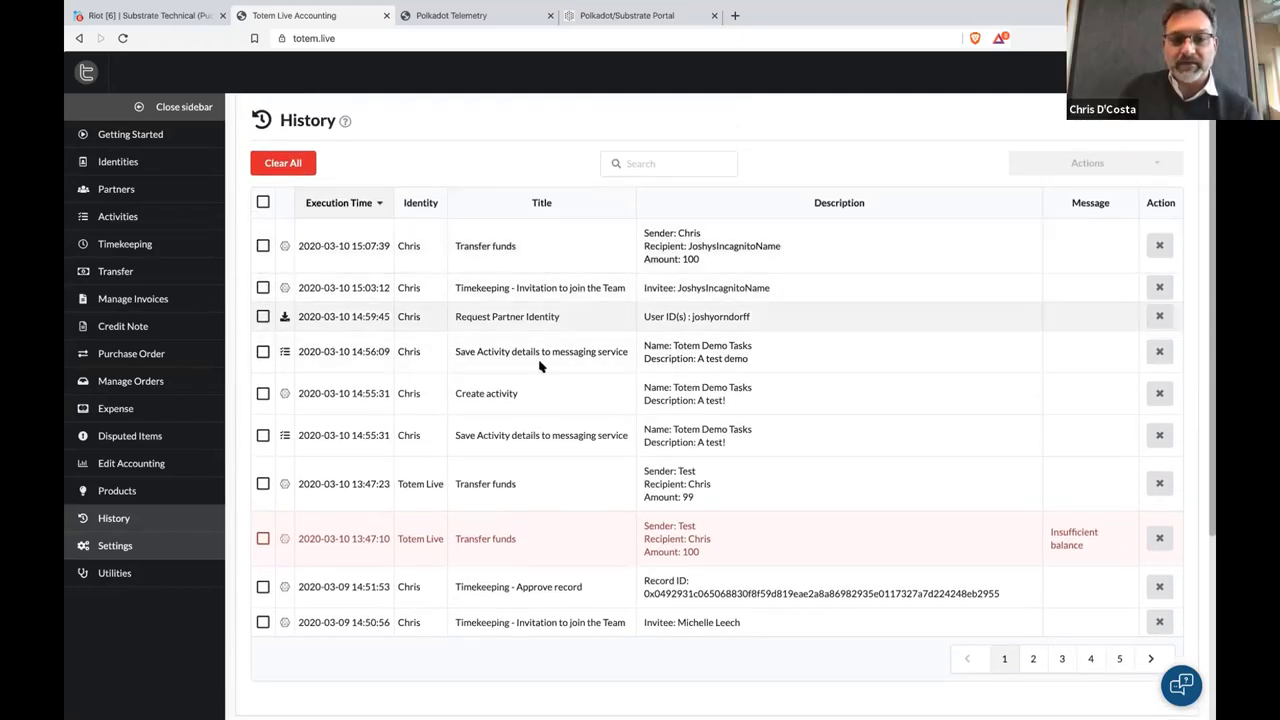
scroll(540, 368, "down", 1)
scroll(540, 368, "down", 3)
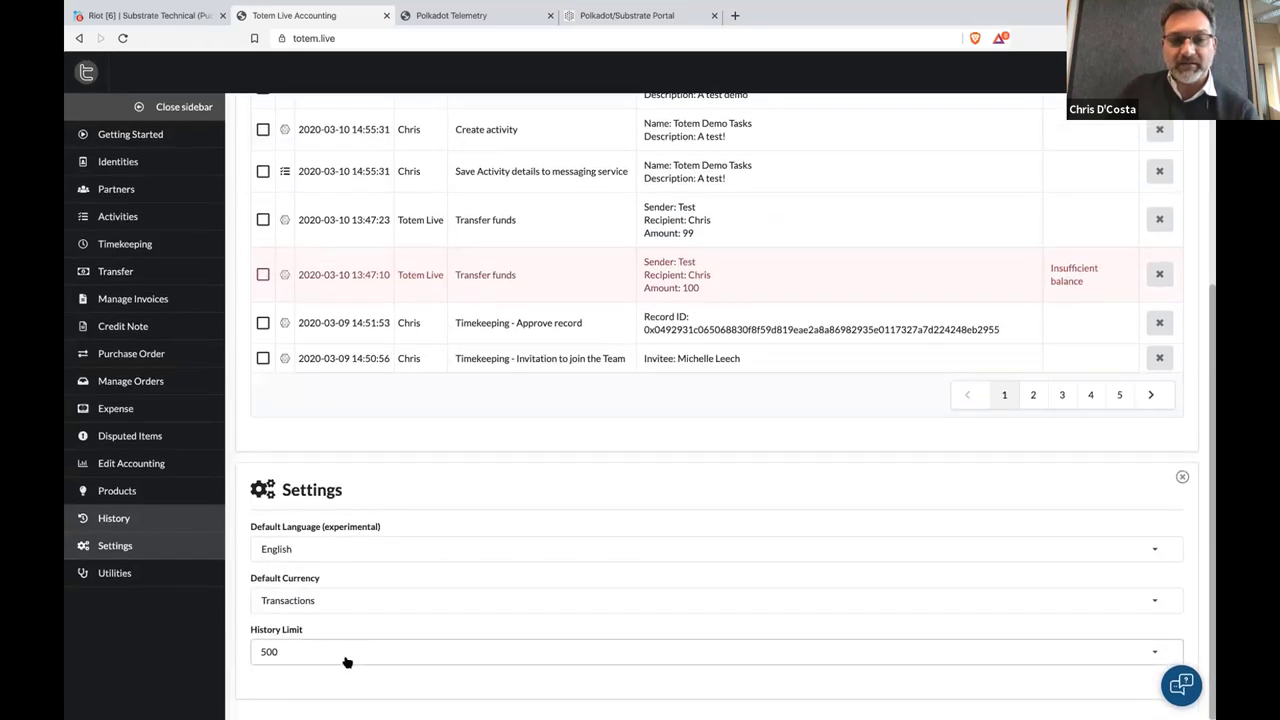
left_click(358, 602)
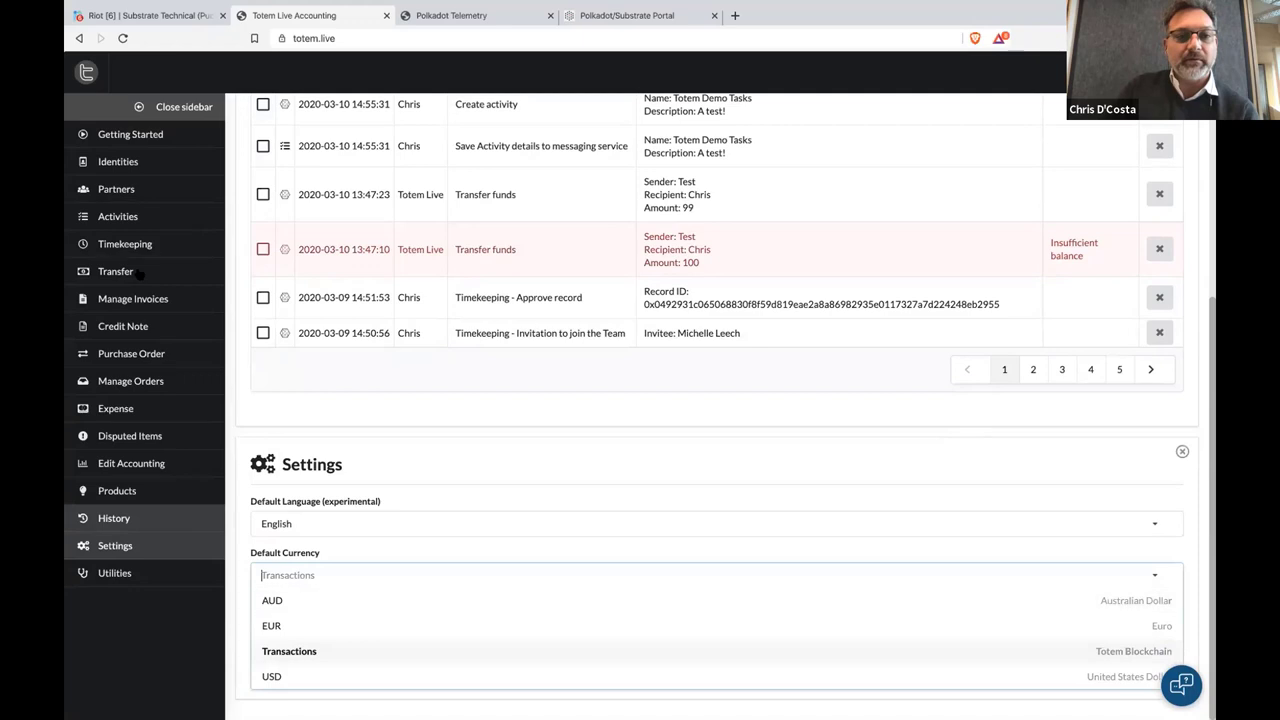
Close History and keep Transactions as the Default Currency
scroll(448, 322, "up", 8)
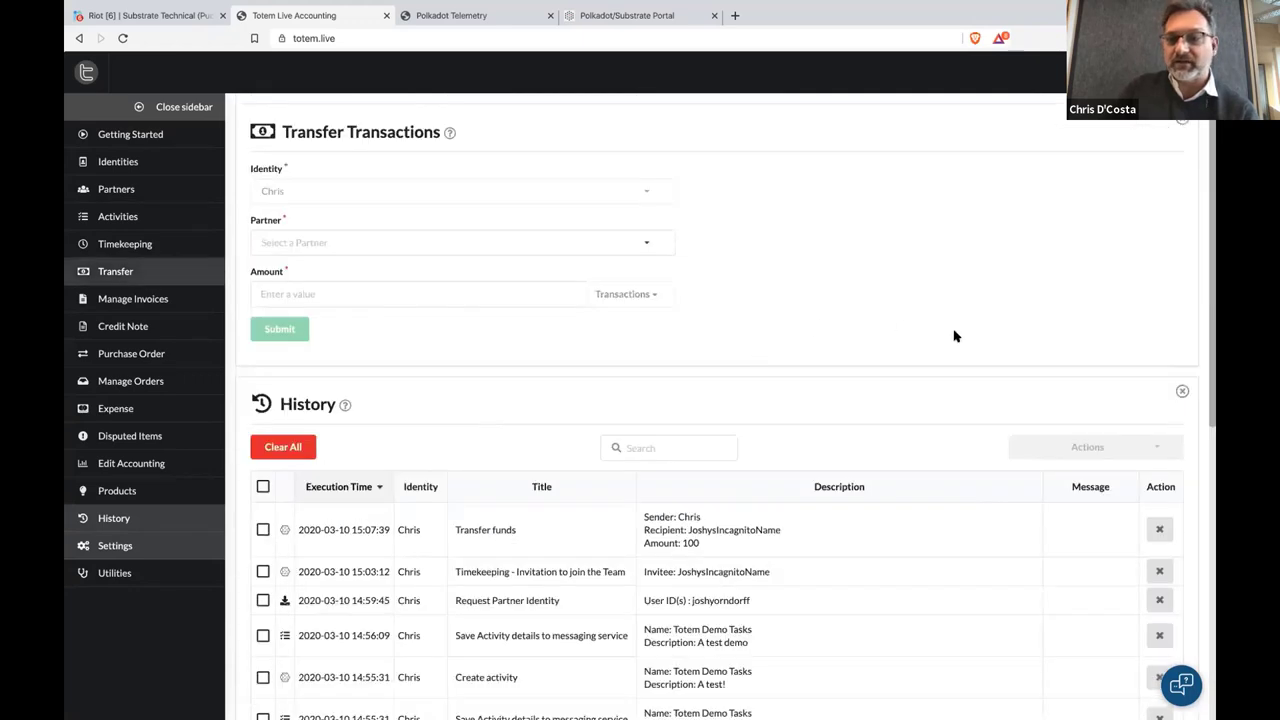
left_click(1181, 393)
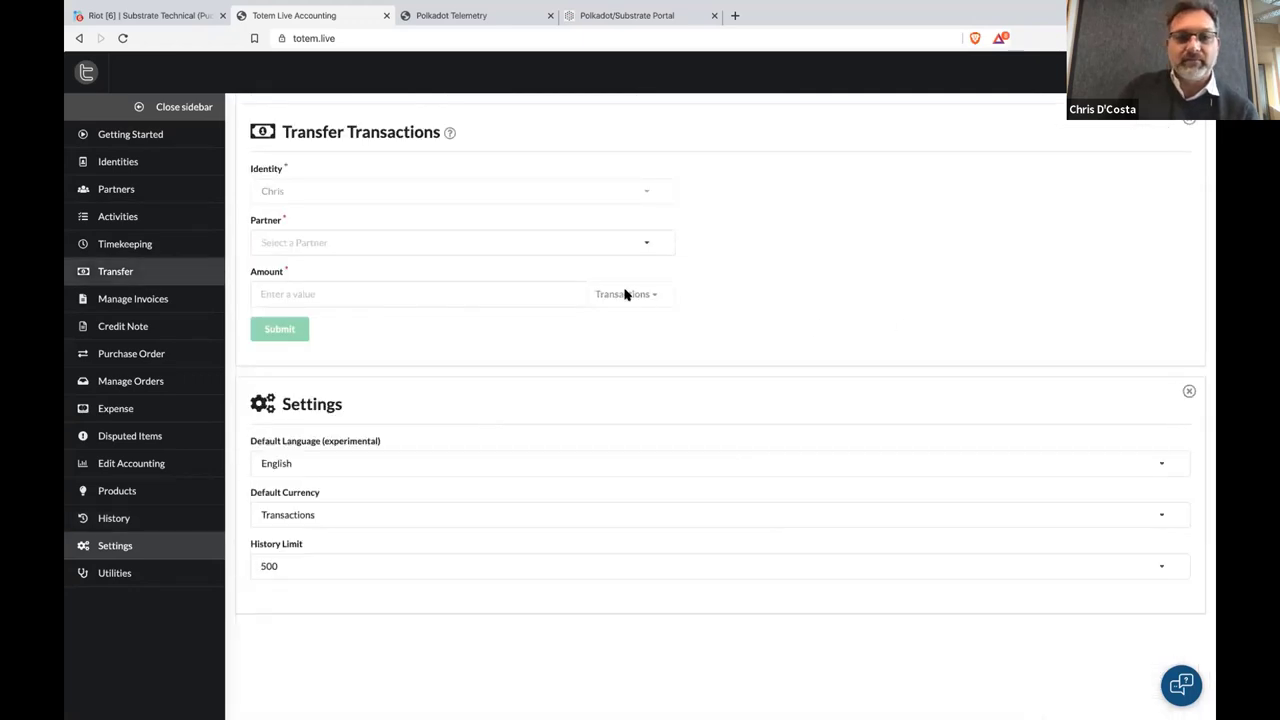
left_click(418, 515)
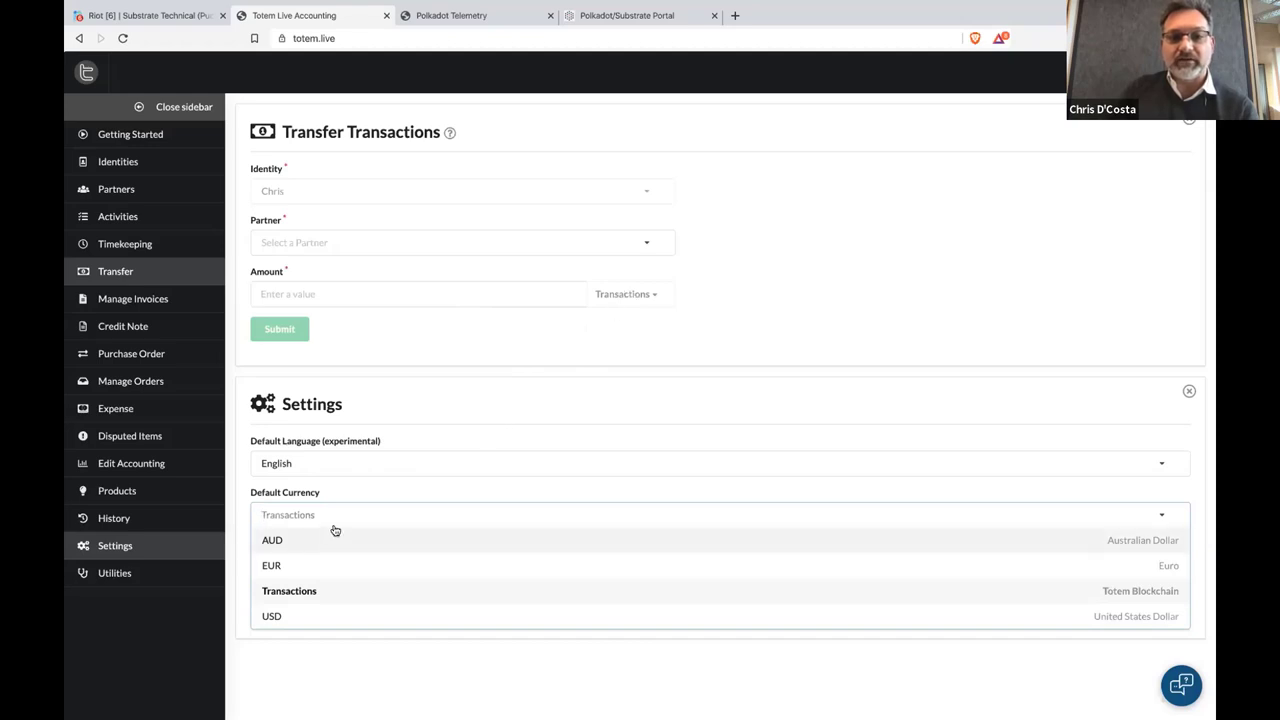
left_click(514, 407)
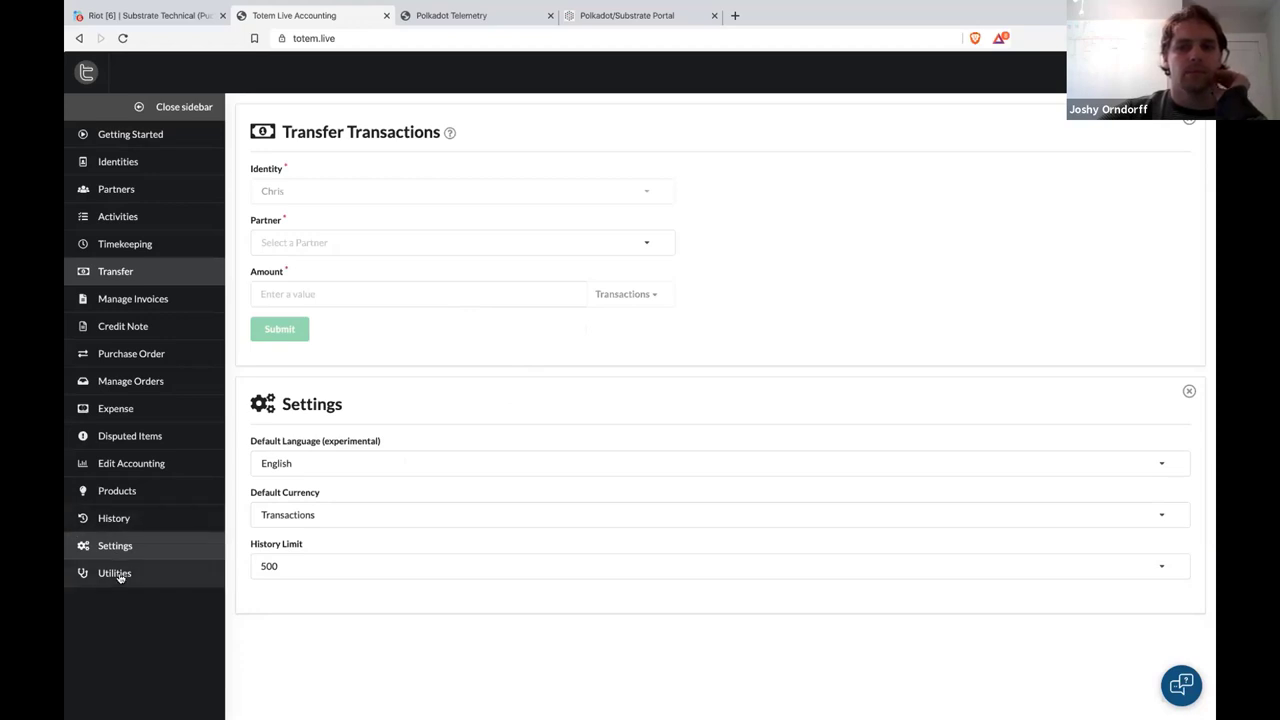
Switch the Default Language to Bengali, then back to English
left_click(360, 462)
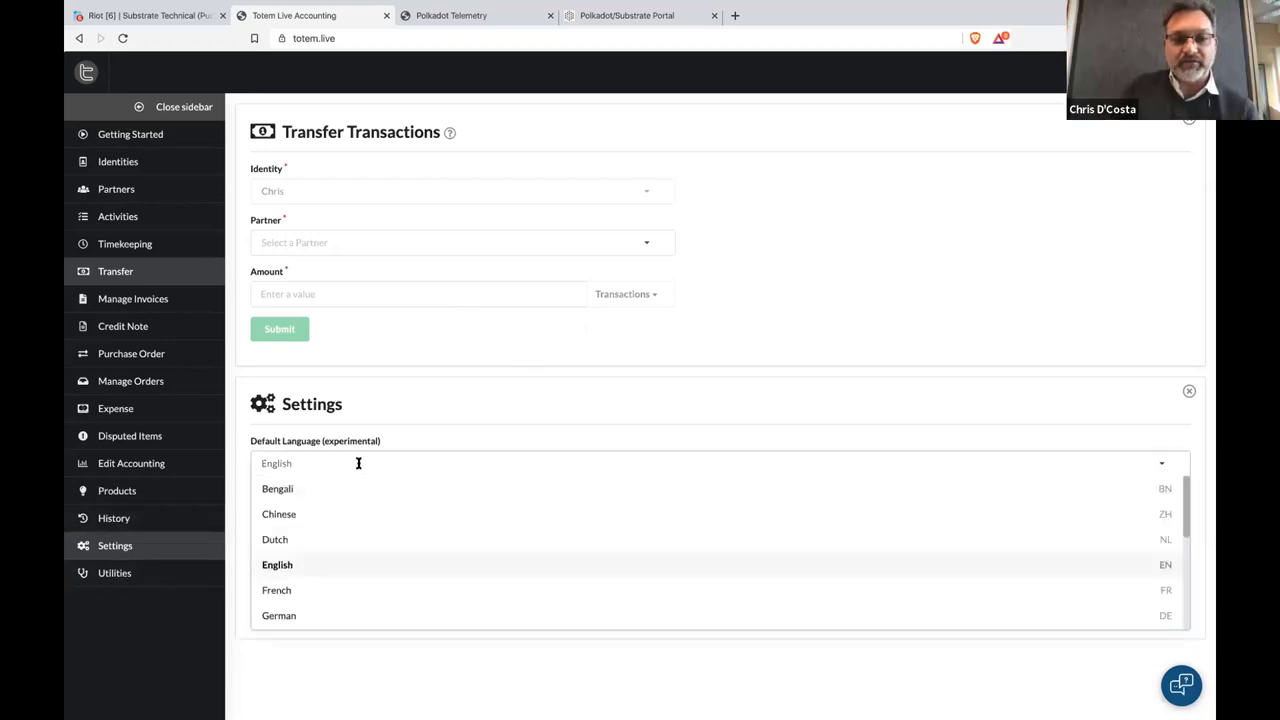
left_click(477, 488)
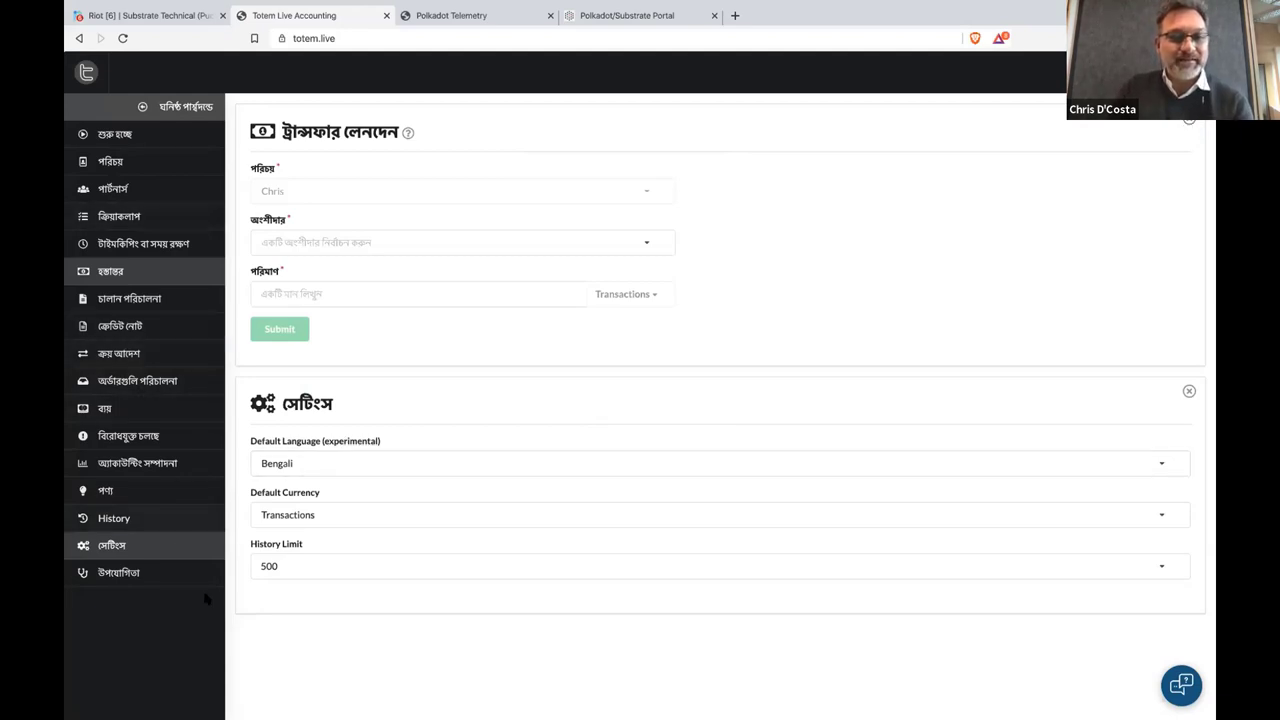
left_click(391, 463)
left_click(391, 566)
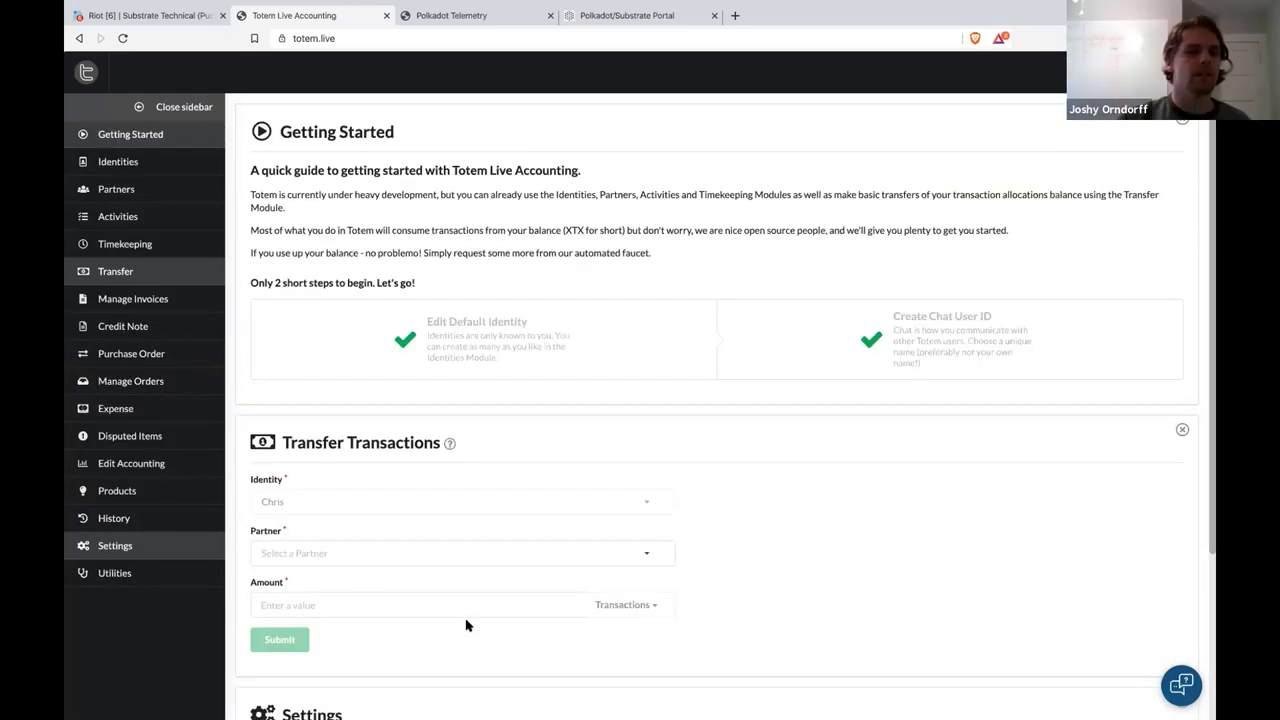
Close the Transfer Transactions, Getting Started and Settings panels
left_click(1182, 429)
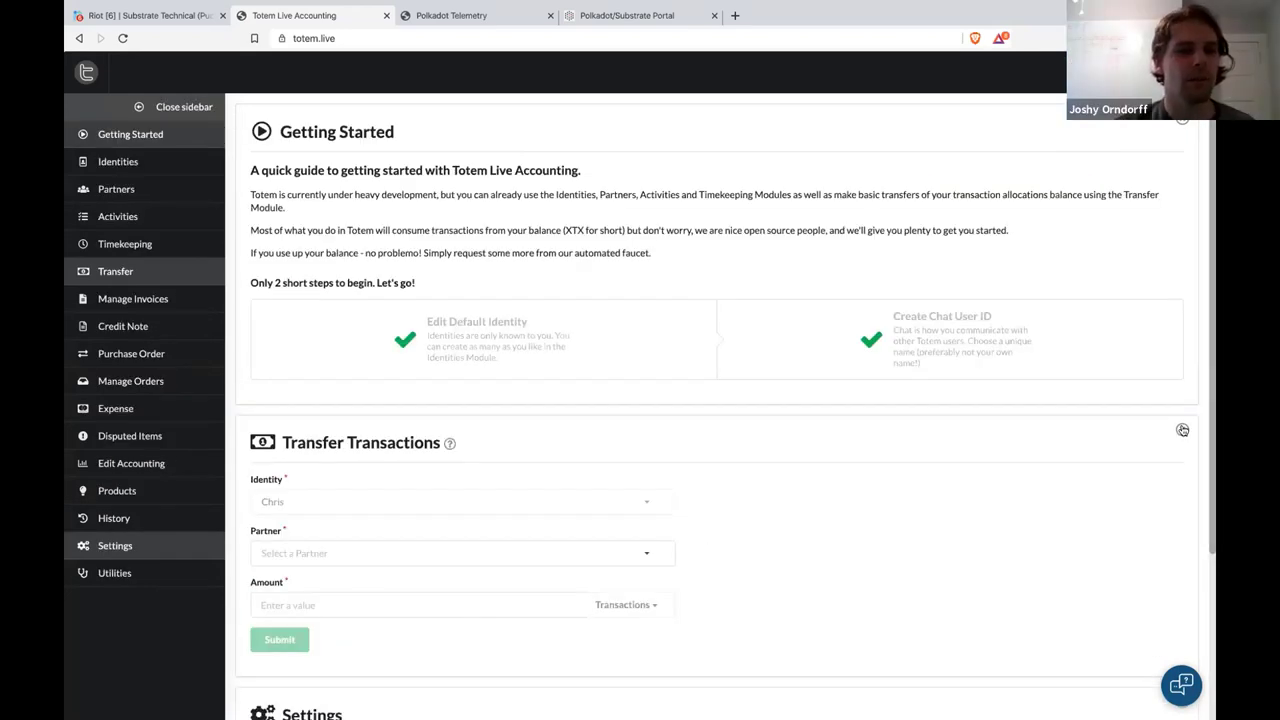
left_click(1189, 122)
left_click(1189, 120)
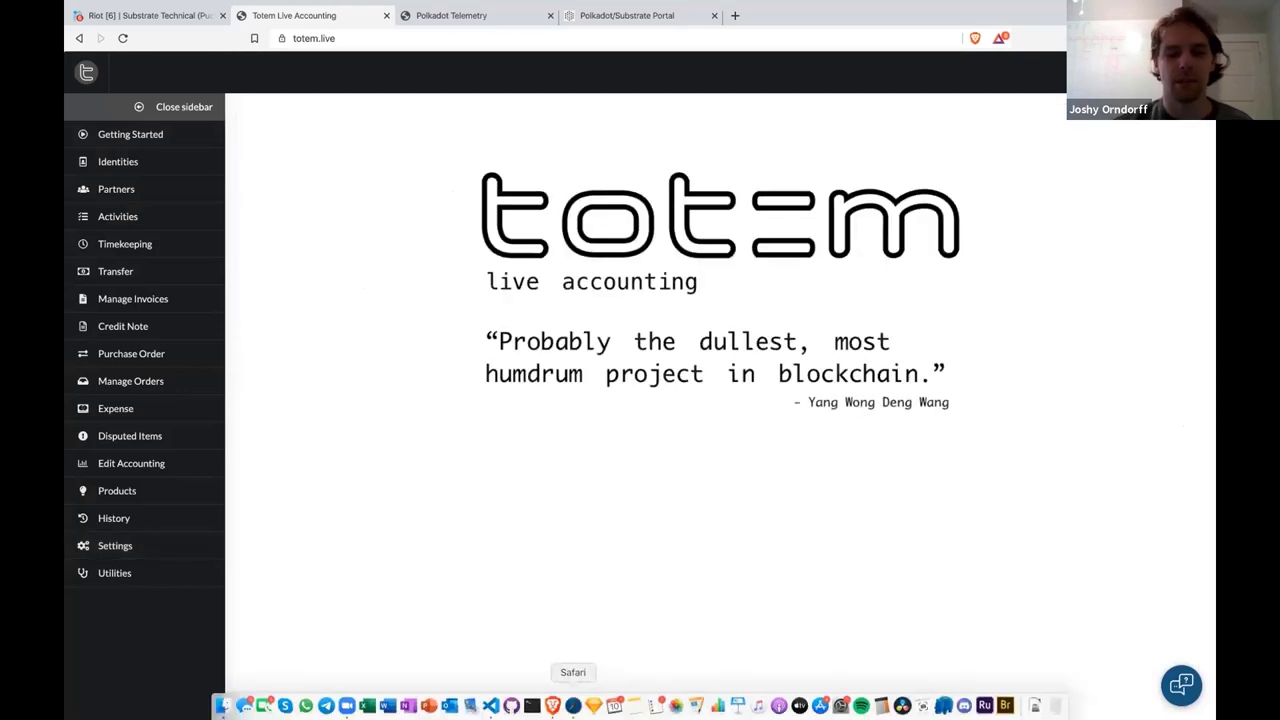
Review the Totem Architecture diagram in Safari, then switch to the Totem GitLab group
left_click(573, 706)
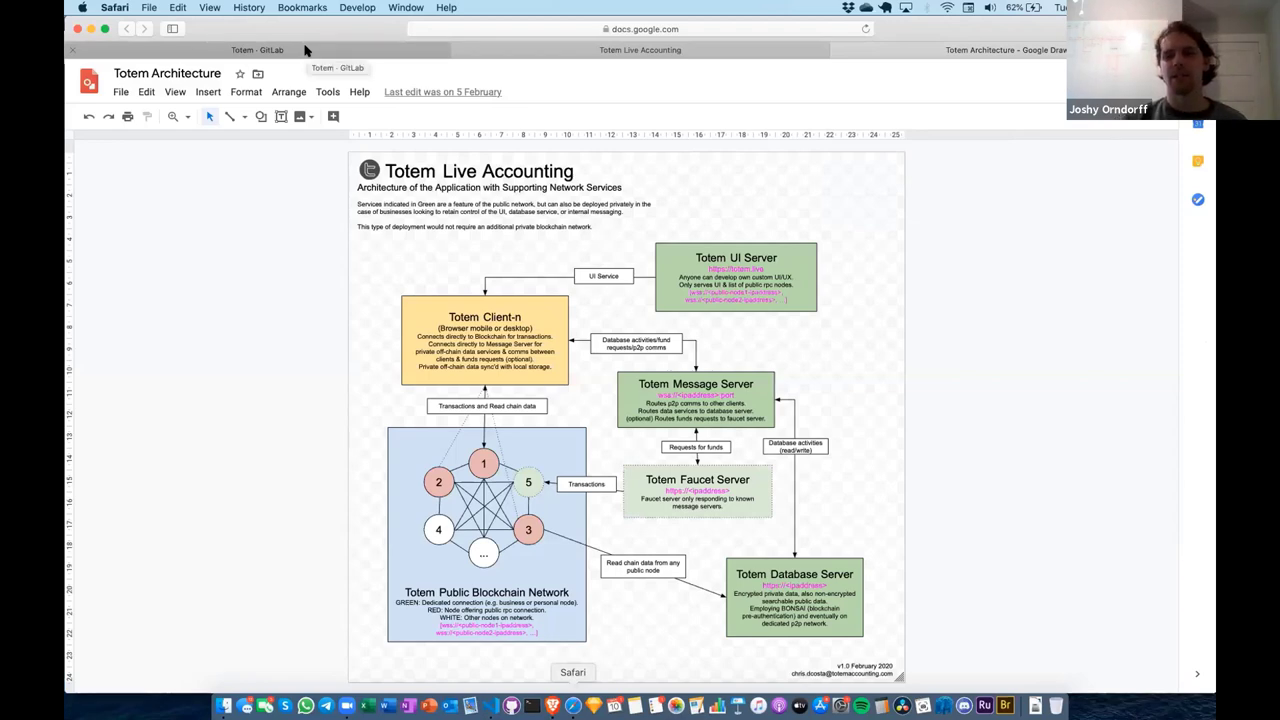
left_click(305, 50)
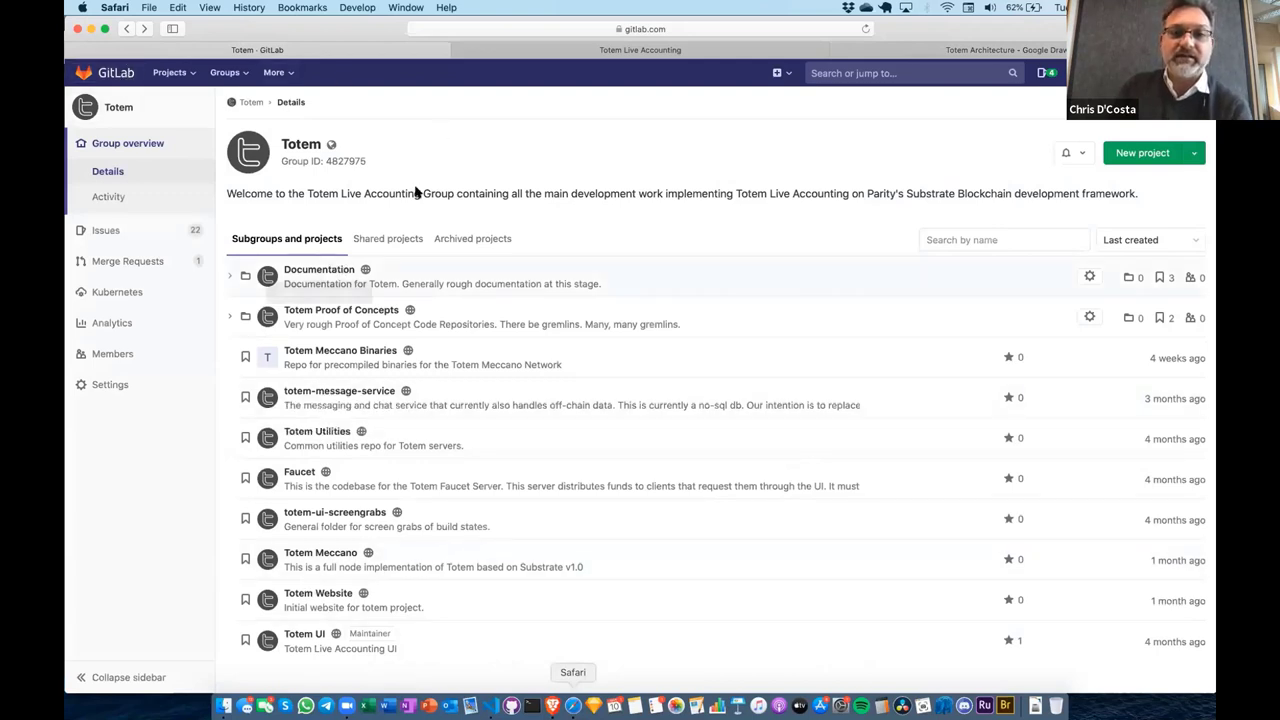
Browse the Totem Live Accounting GitHub repositories, then expand the src folder in VS Code
left_click(491, 52)
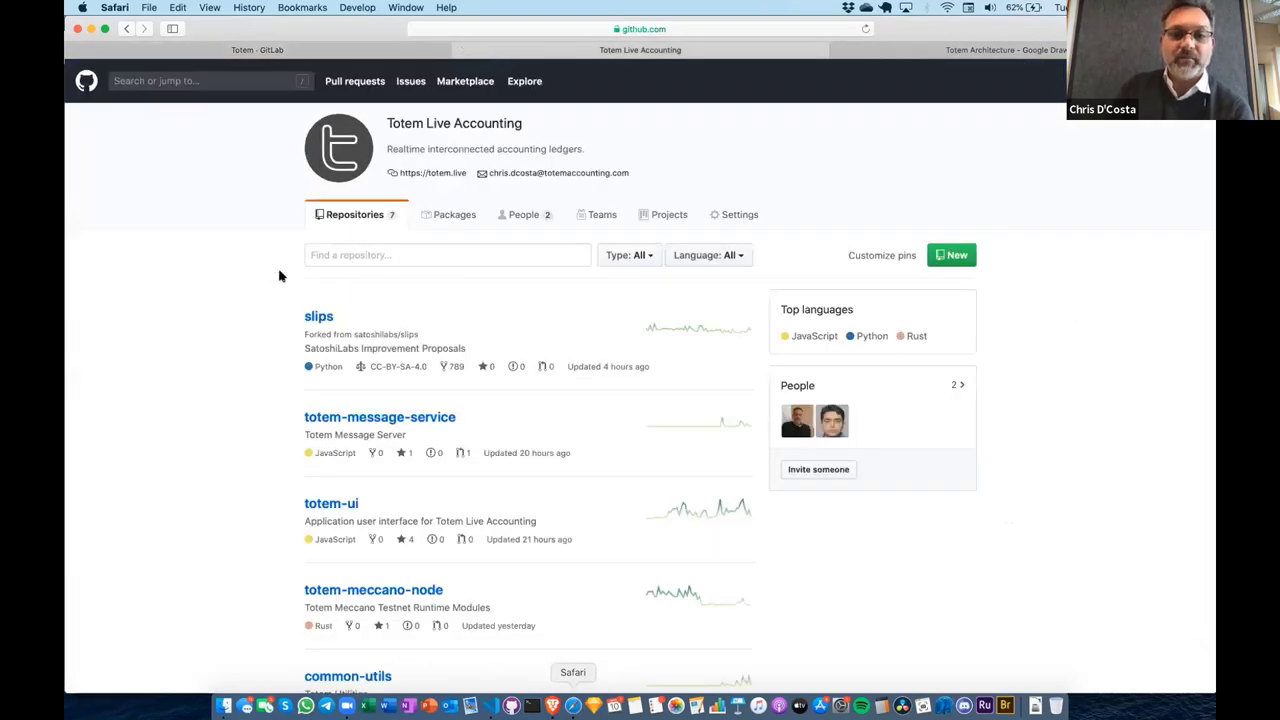
scroll(279, 276, "down", 5)
scroll(279, 276, "up", 3)
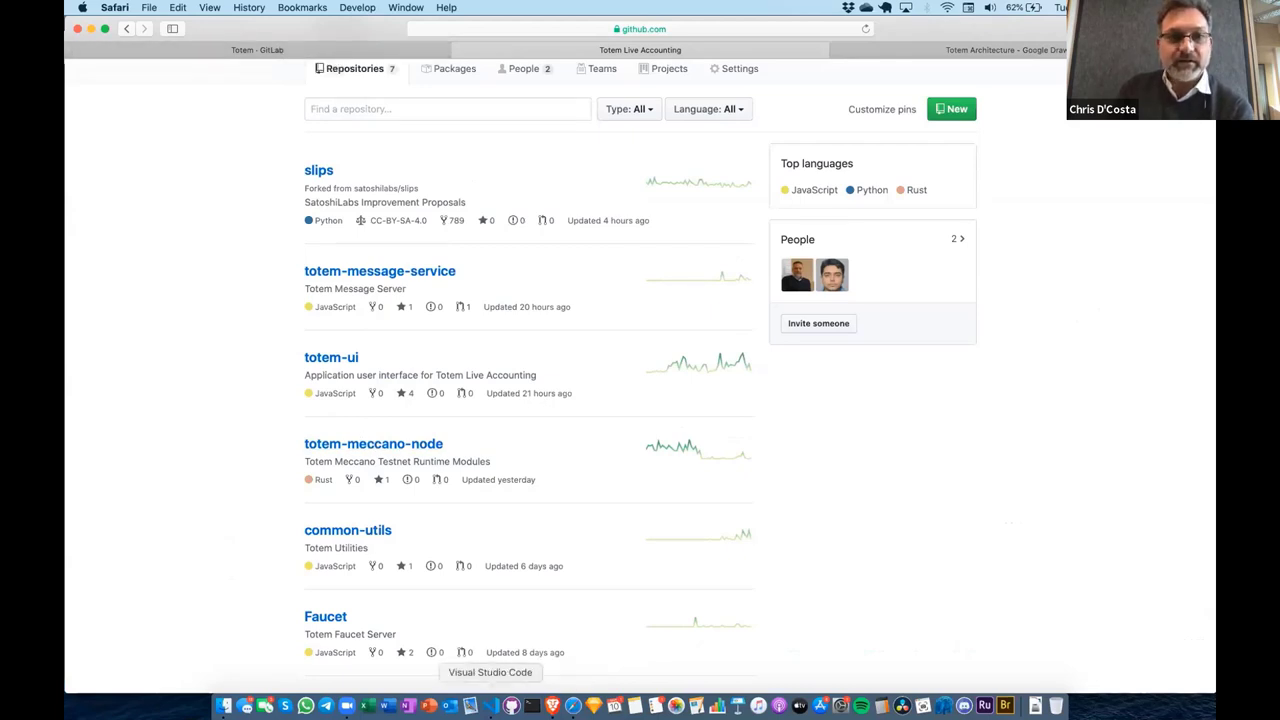
left_click(491, 705)
left_click(128, 138)
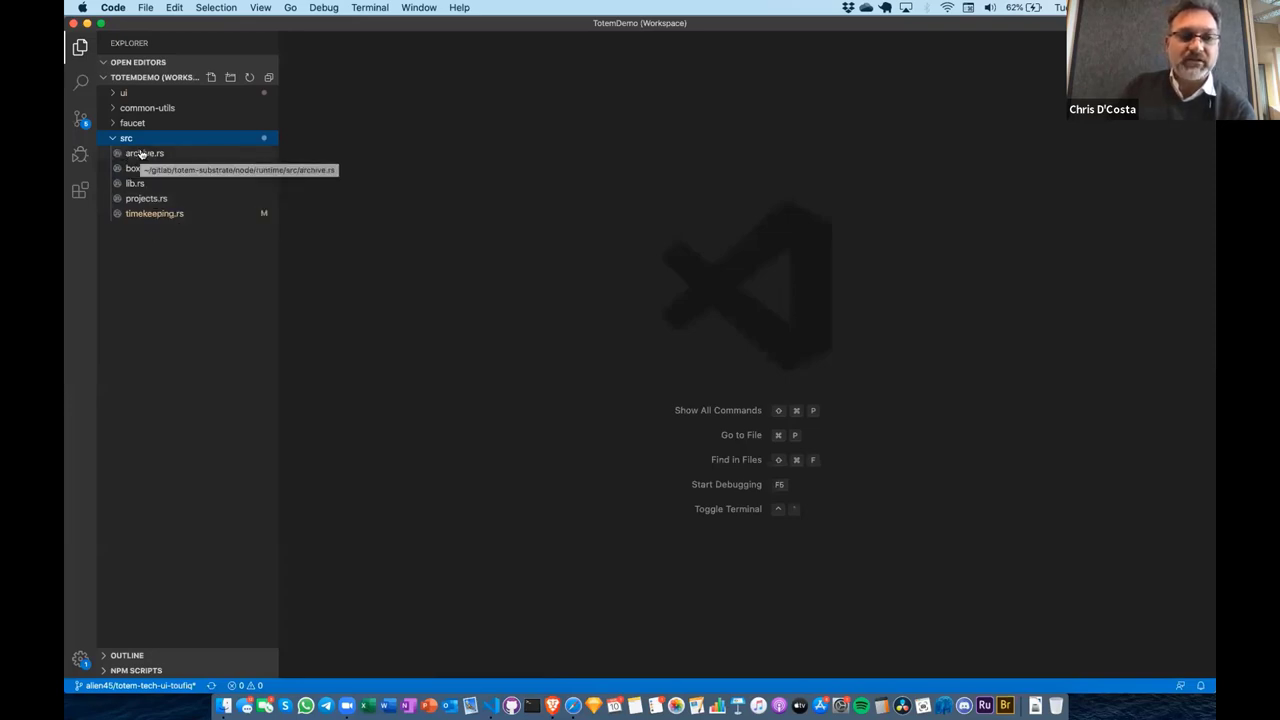
Read timekeeping.rs from its time record submission code down to authorise_time
left_click(150, 214)
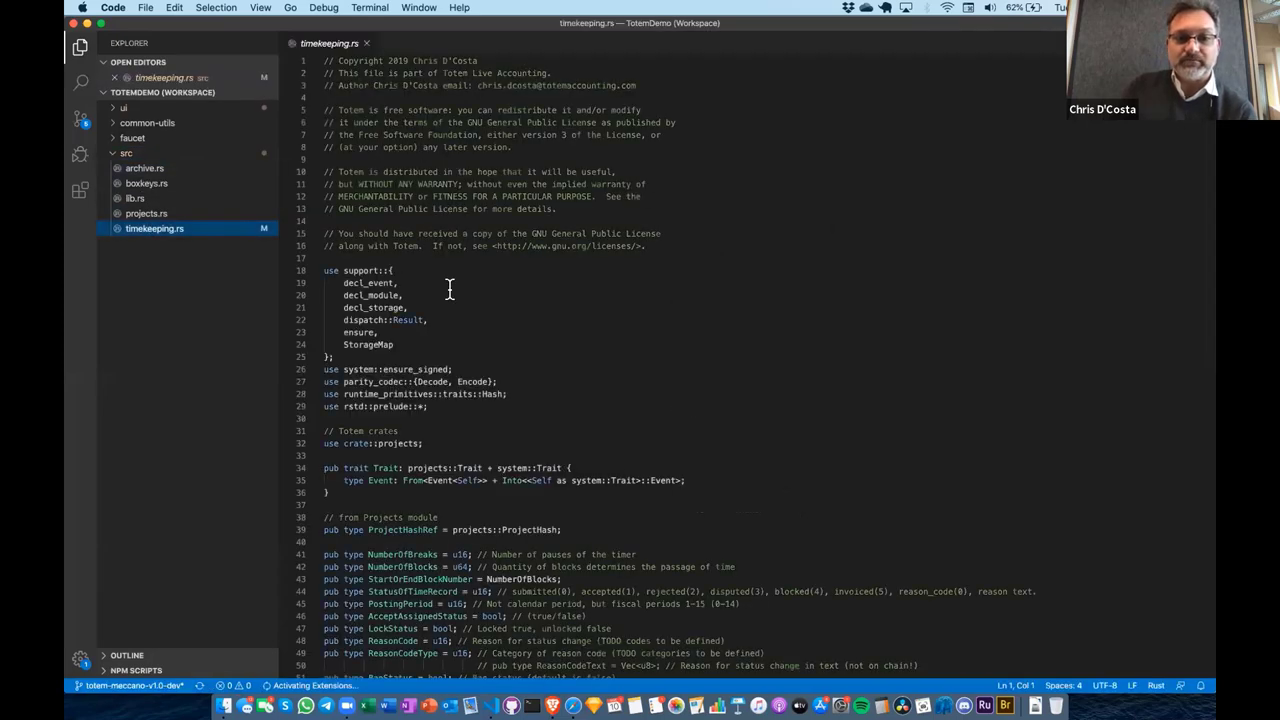
scroll(449, 289, "down", 20)
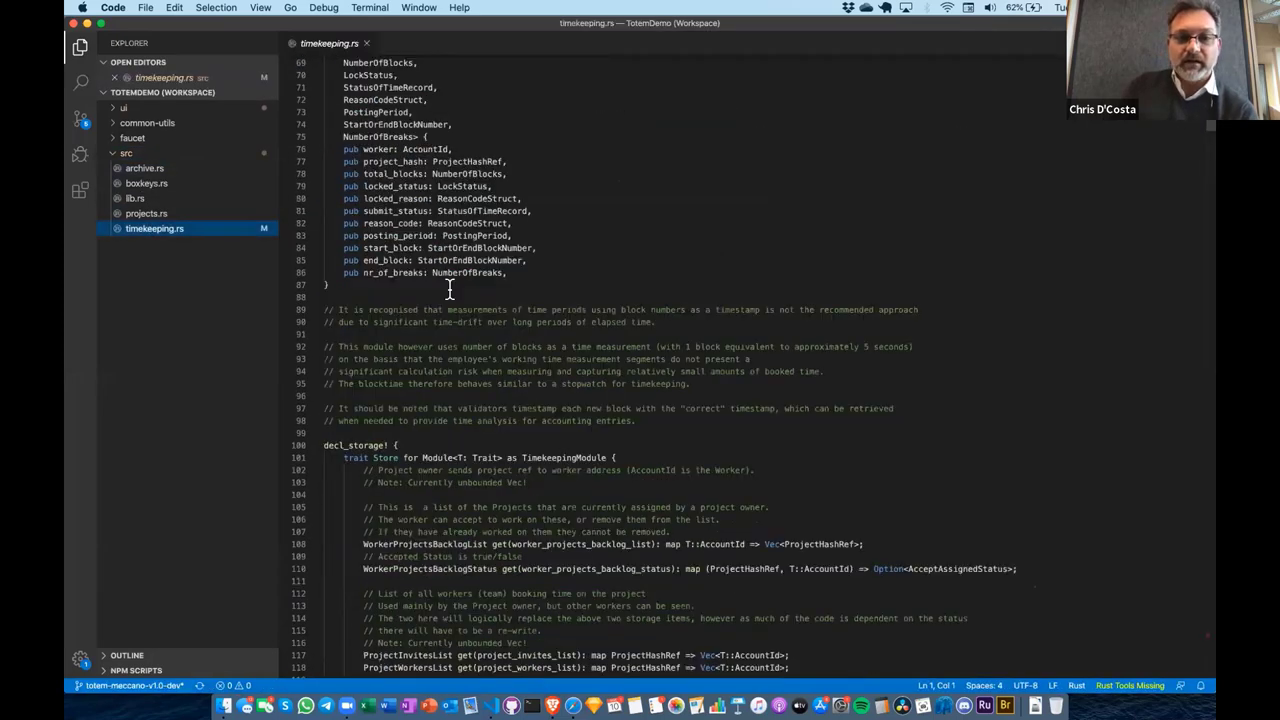
scroll(449, 289, "down", 20)
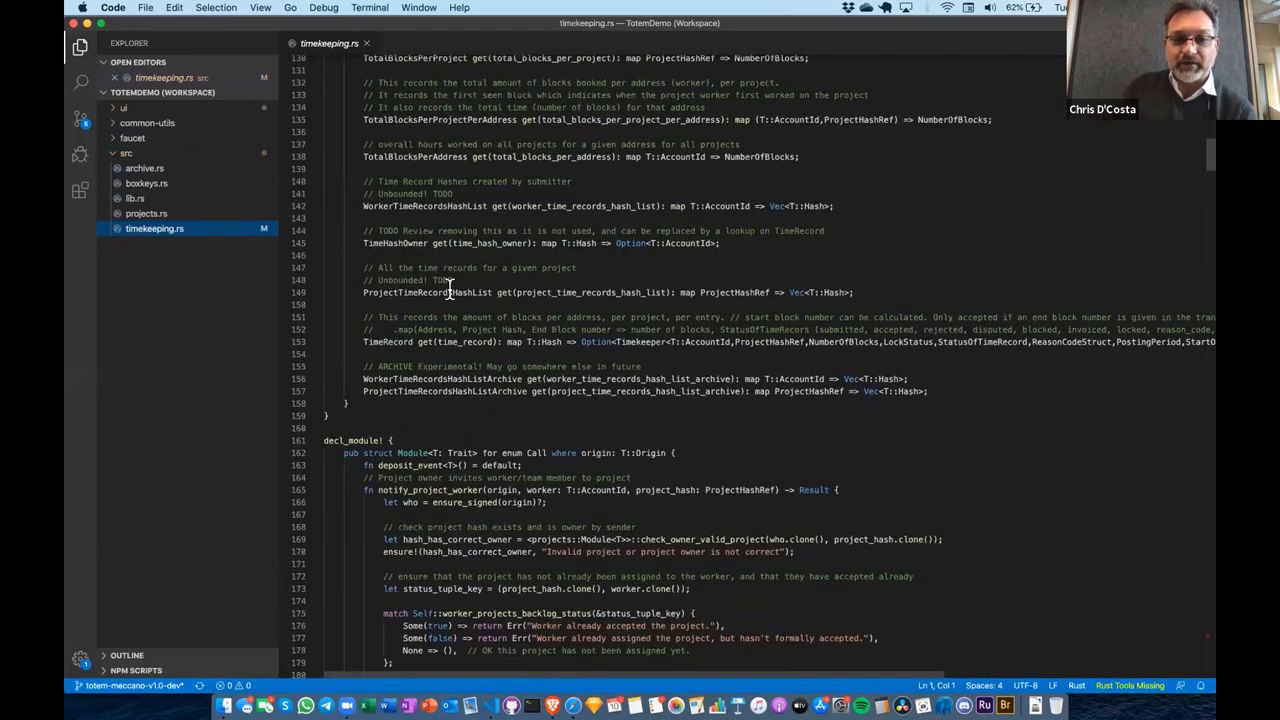
scroll(449, 289, "down", 20)
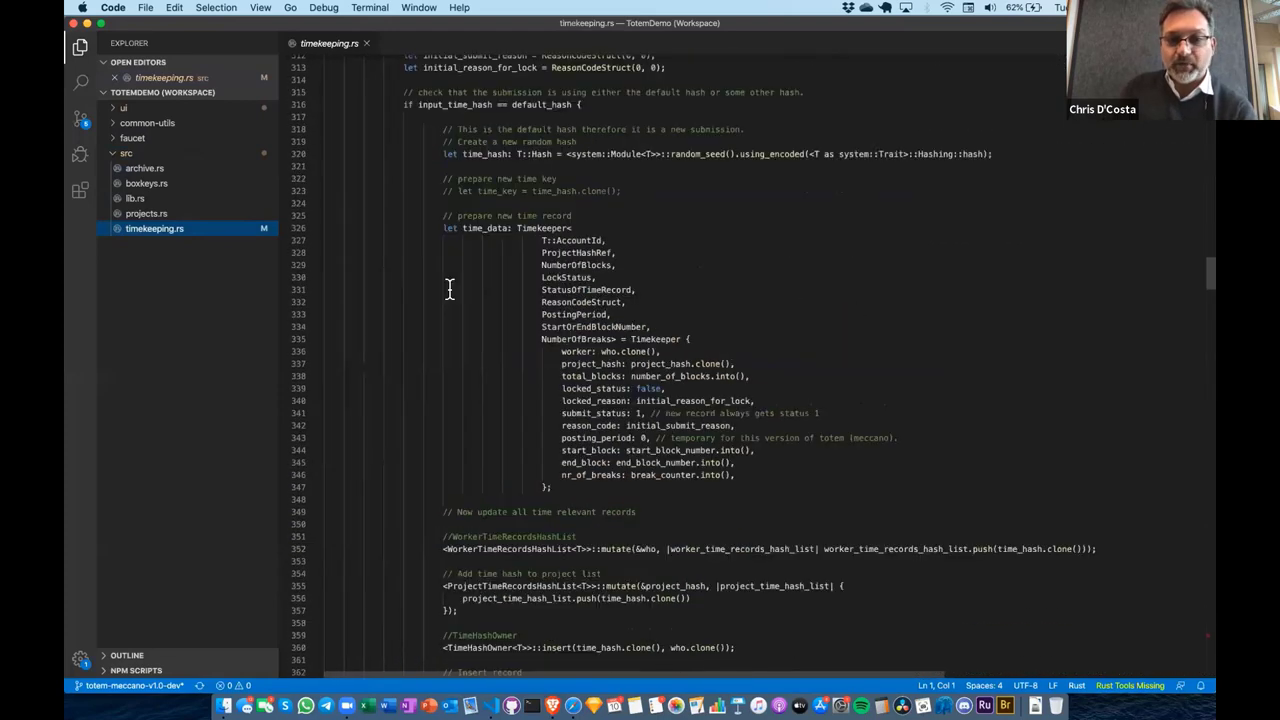
scroll(449, 289, "down", 1)
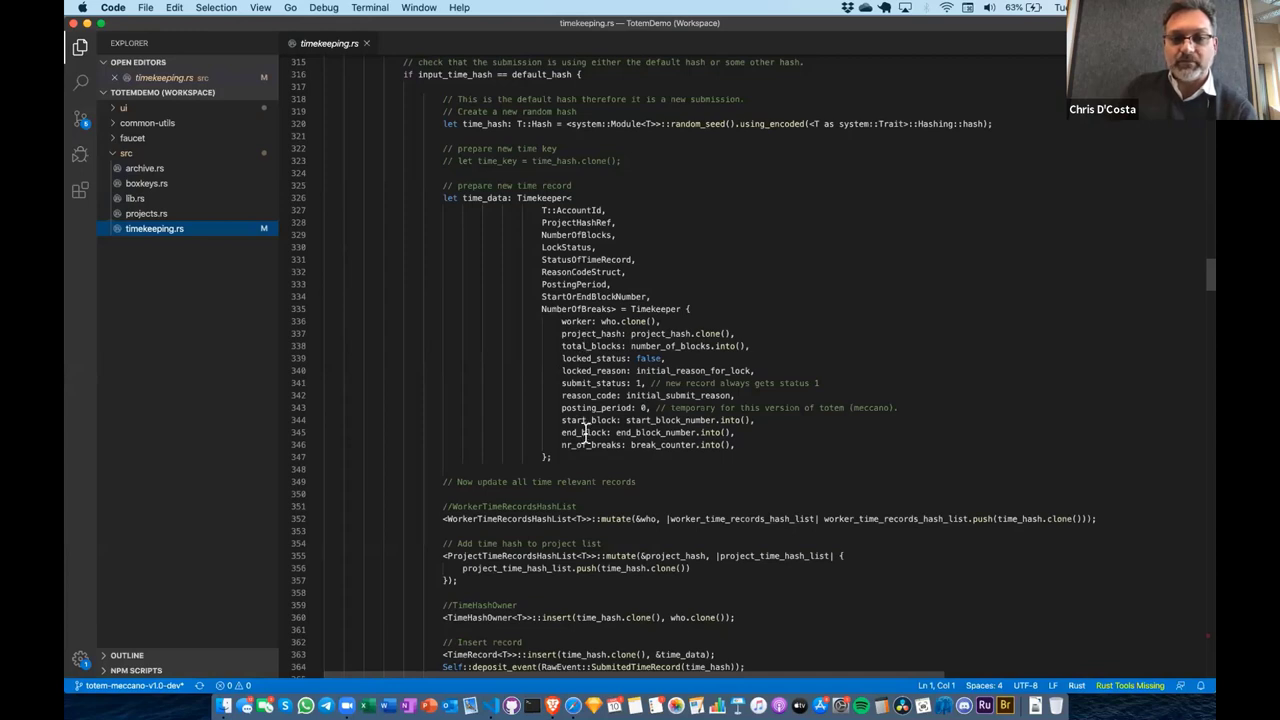
scroll(585, 433, "down", 3)
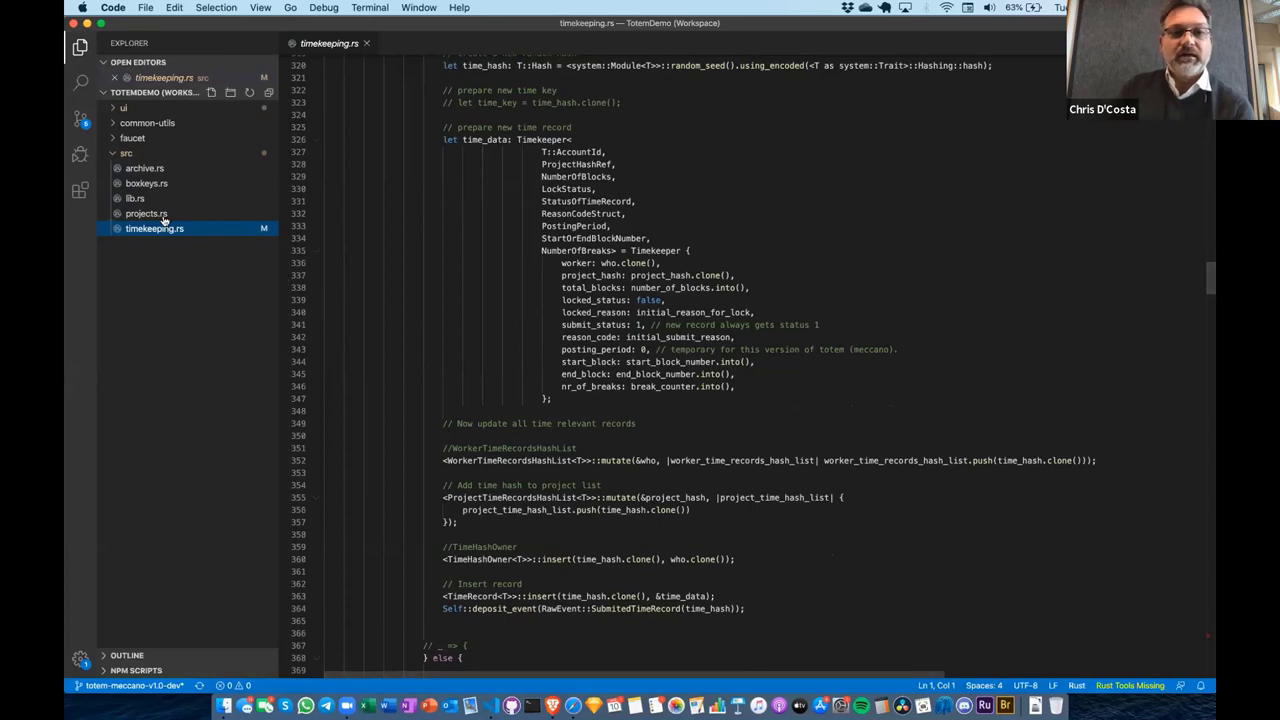
scroll(290, 248, "down", 2)
scroll(290, 248, "down", 20)
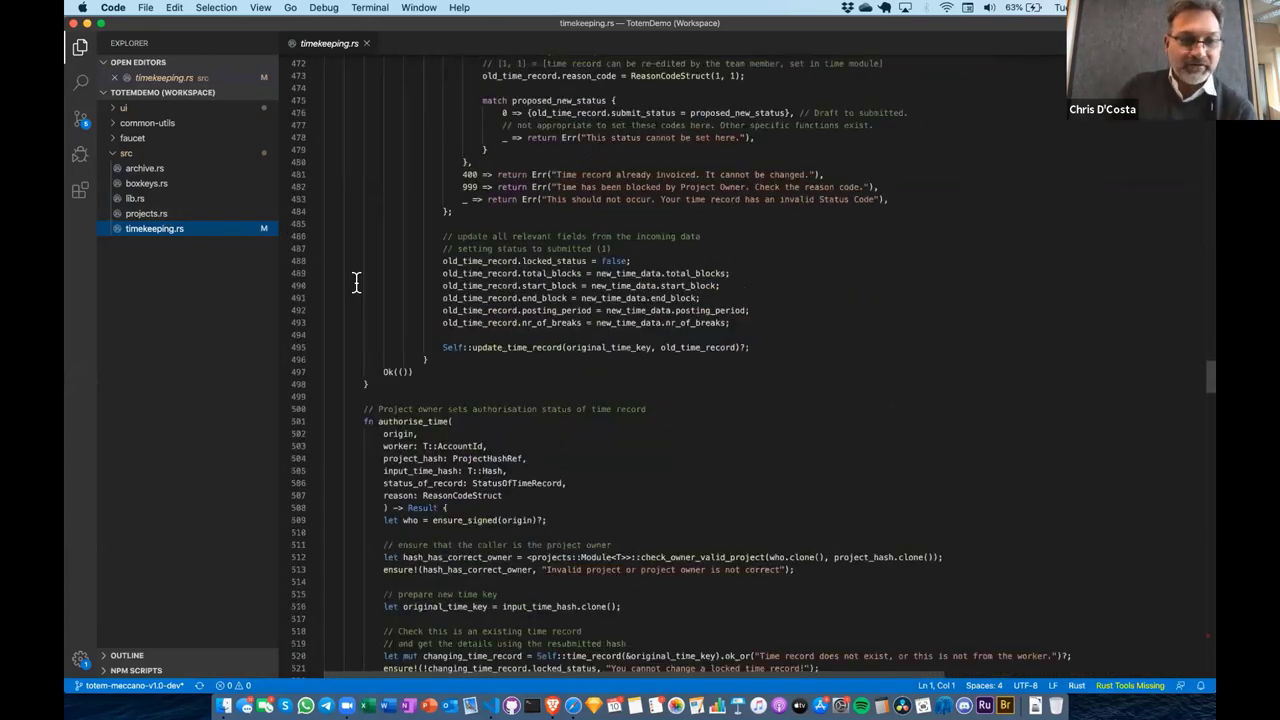
scroll(355, 283, "down", 5)
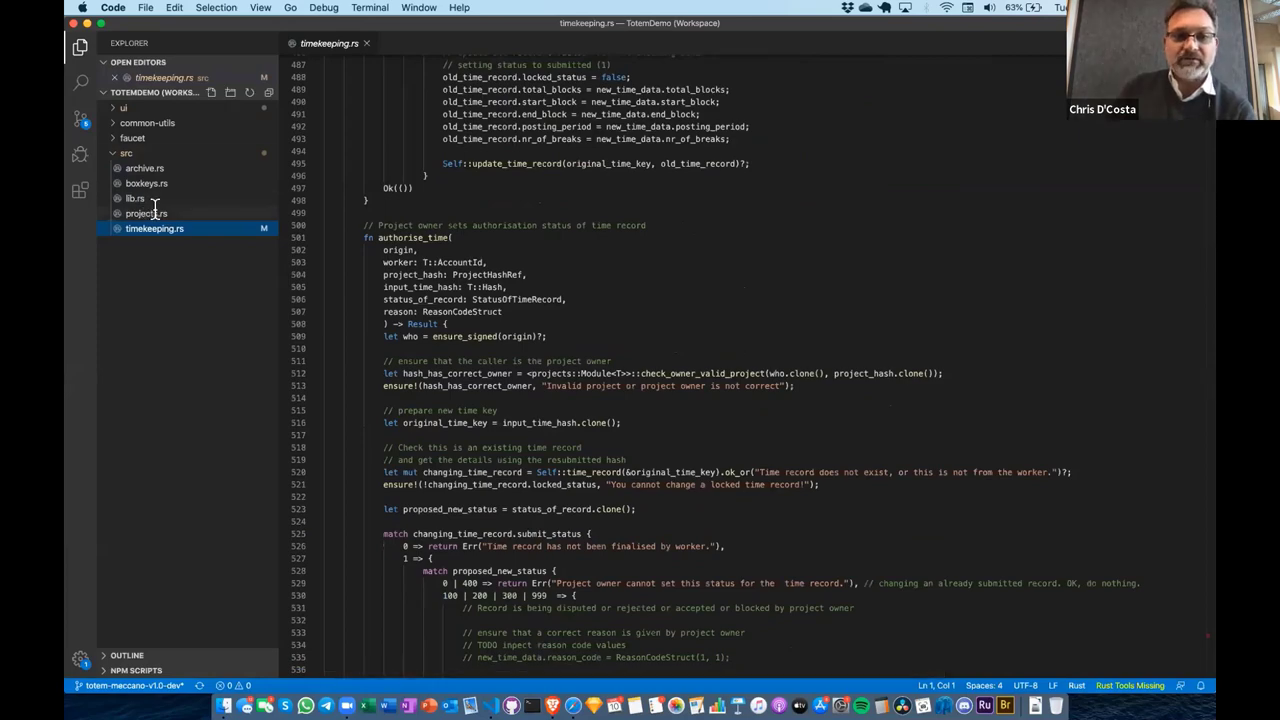
left_click(146, 213)
Review projects.rs and archive.rs, then show the Timekeeping team records in the browser
scroll(370, 275, "down", 20)
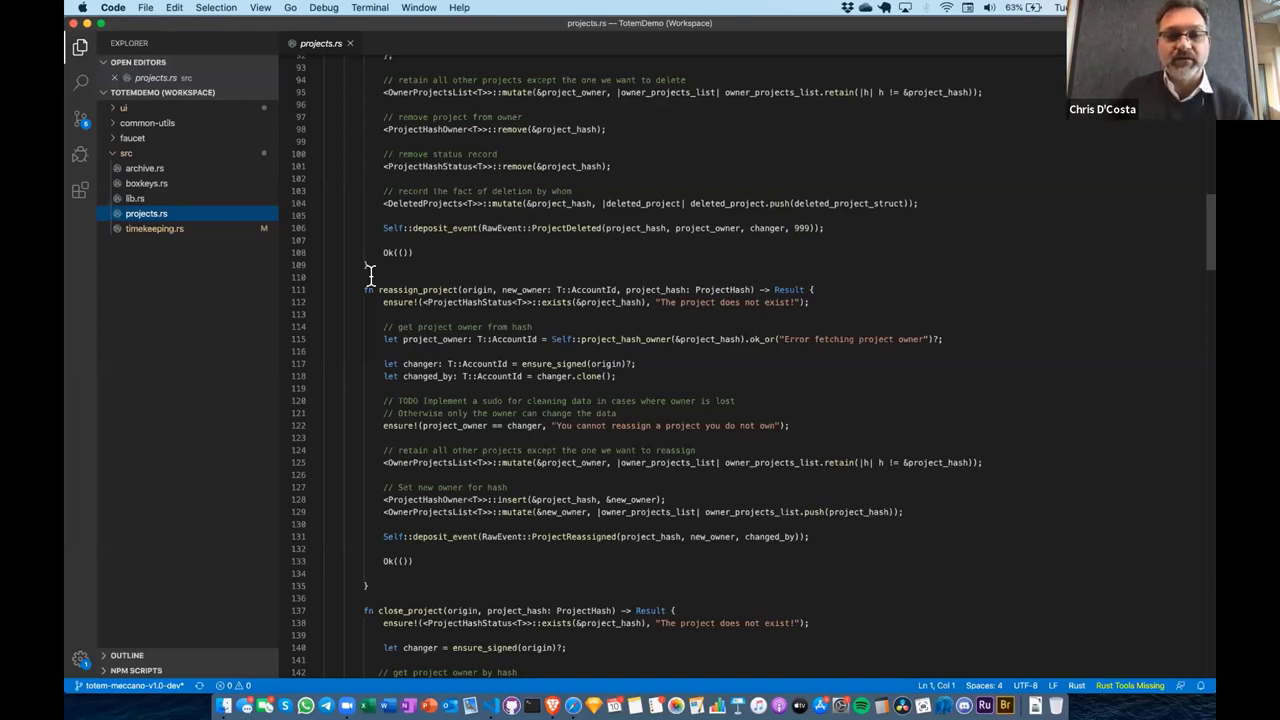
left_click(153, 170)
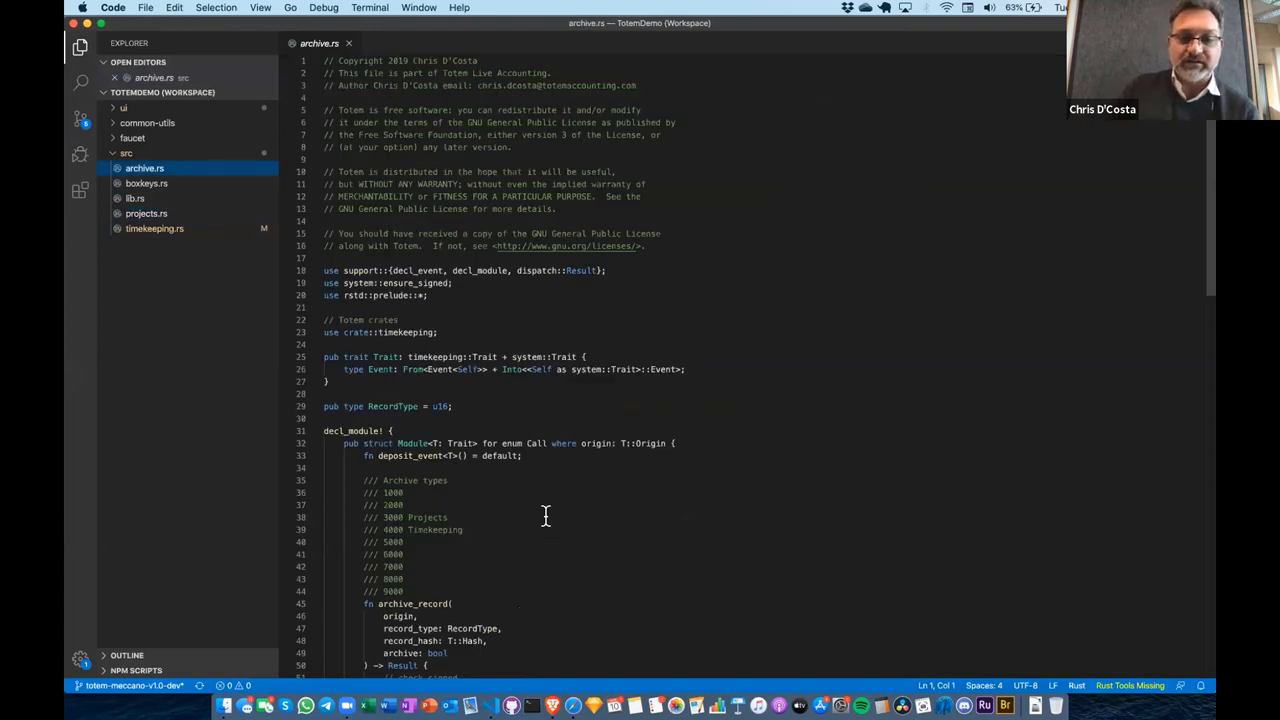
left_click(552, 706)
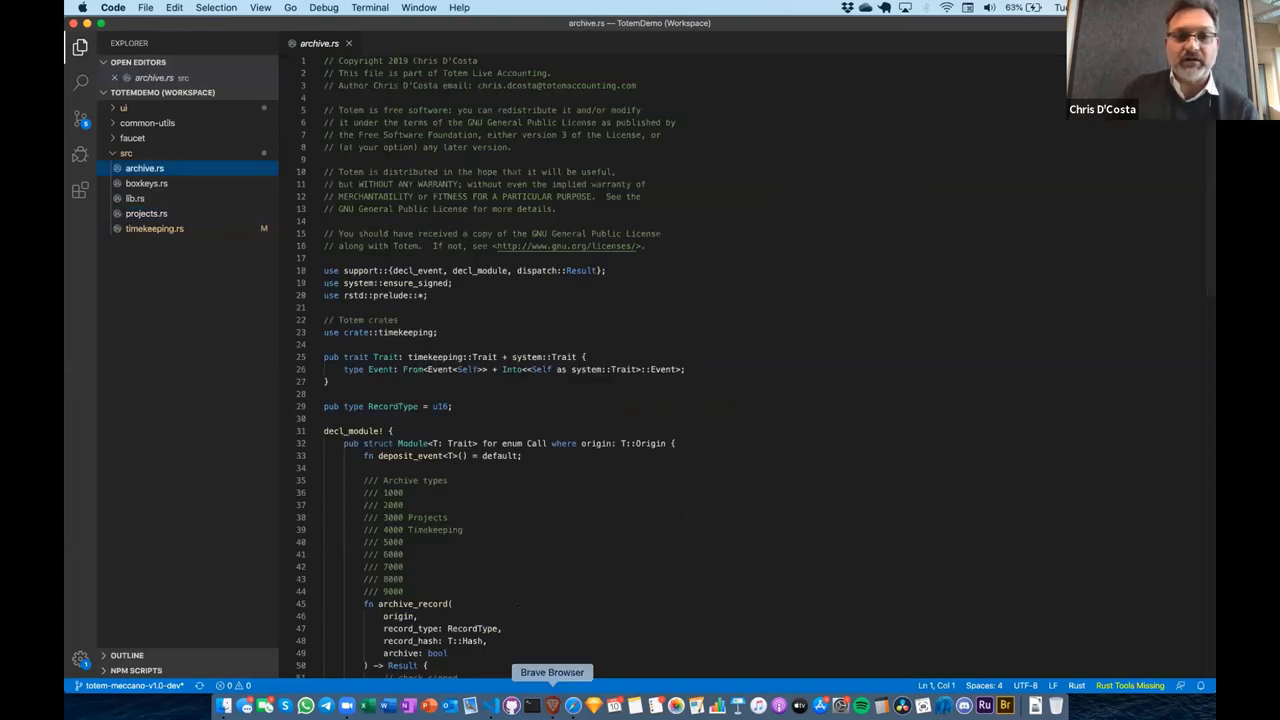
left_click(194, 252)
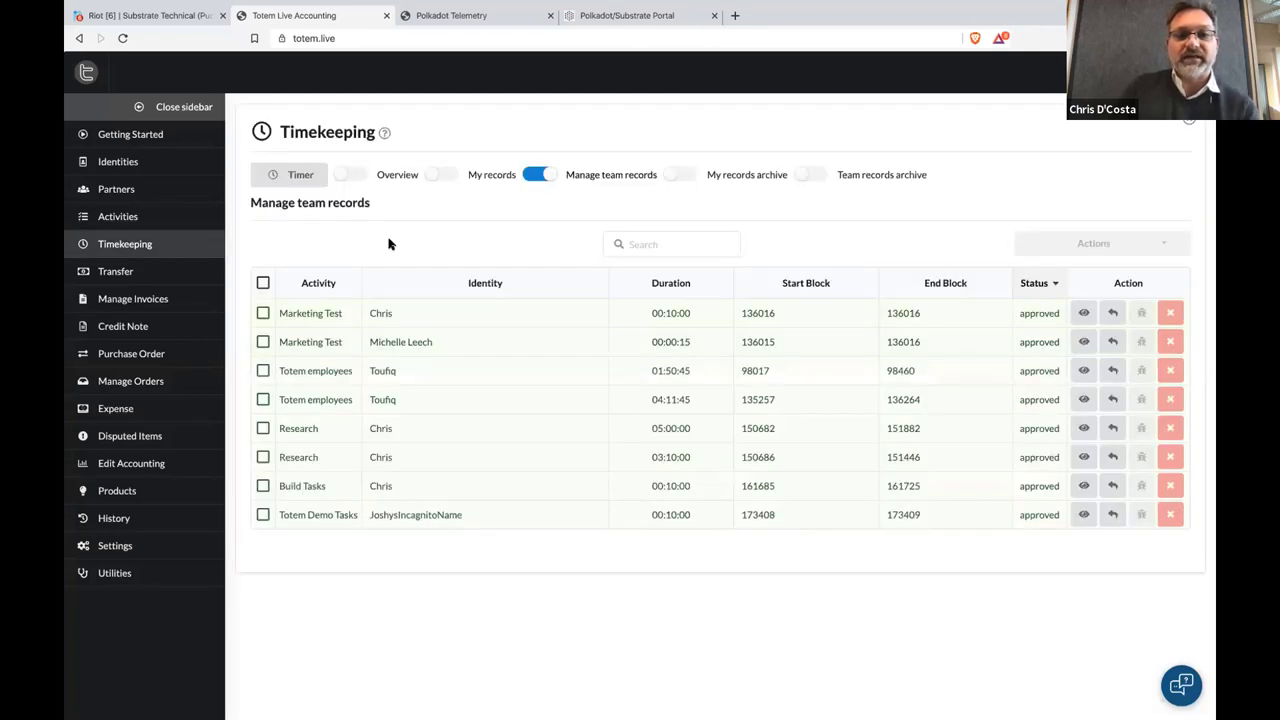
Archive both Marketing Test time records through Actions > Archive and confirm
left_click(263, 313)
left_click(263, 343)
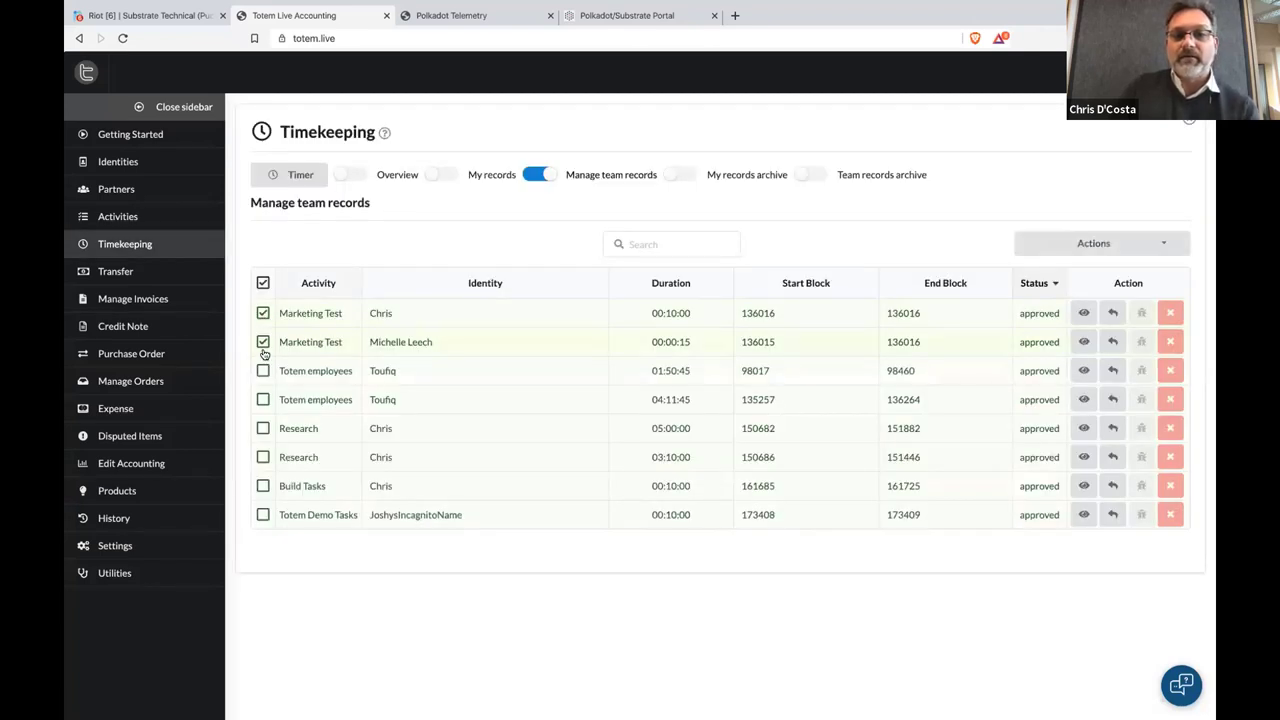
left_click(1126, 252)
left_click(1150, 342)
left_click(718, 432)
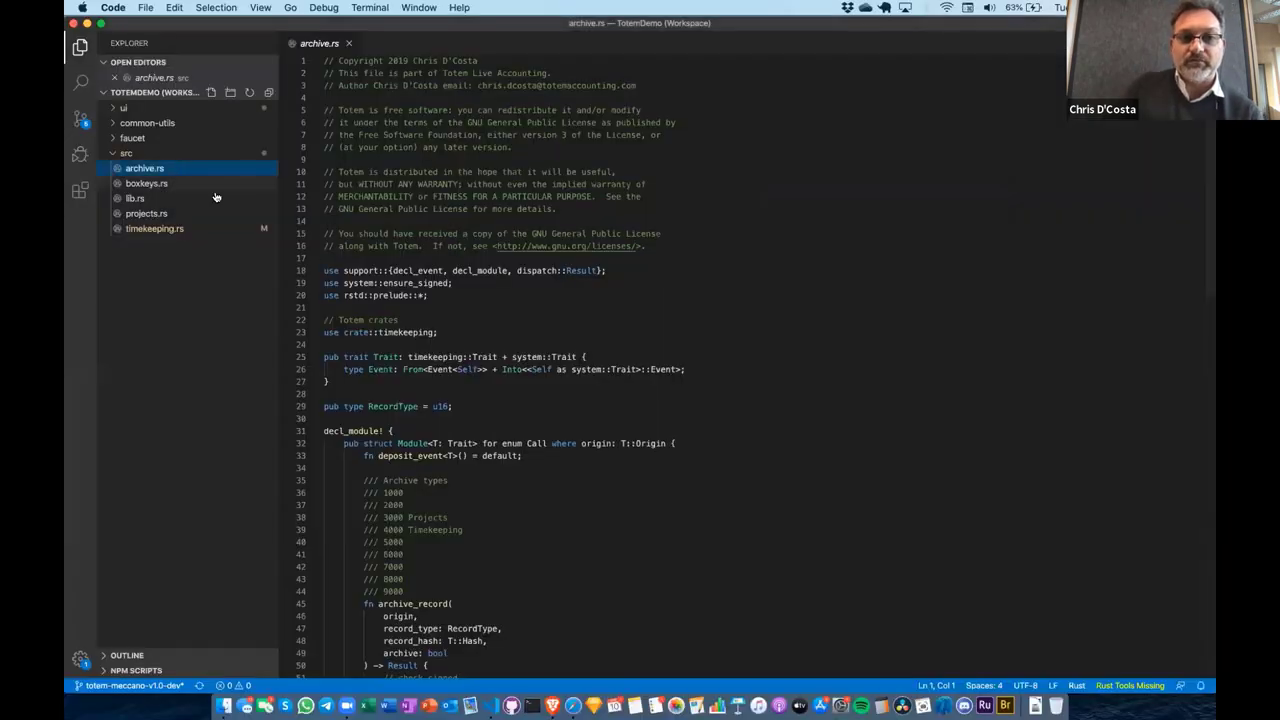
Read through boxkeys.rs documentation and storage code, then return to the GitHub repository list
left_click(215, 185)
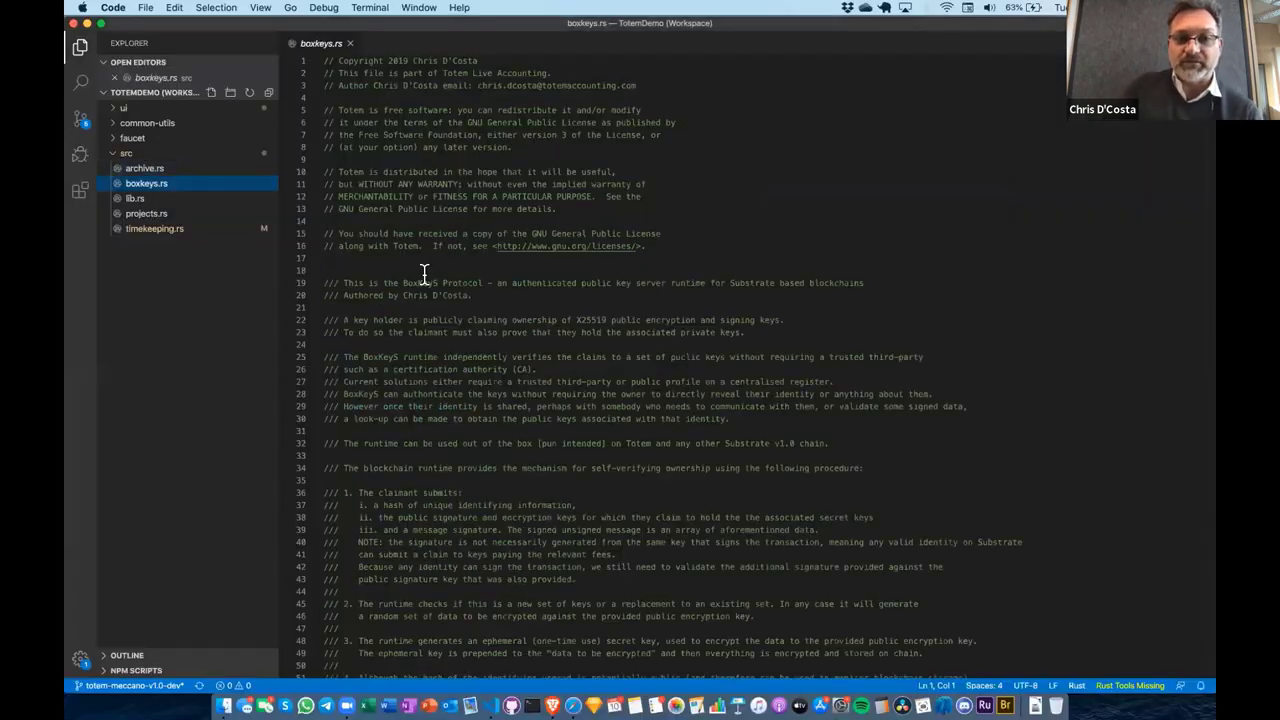
scroll(424, 274, "down", 5)
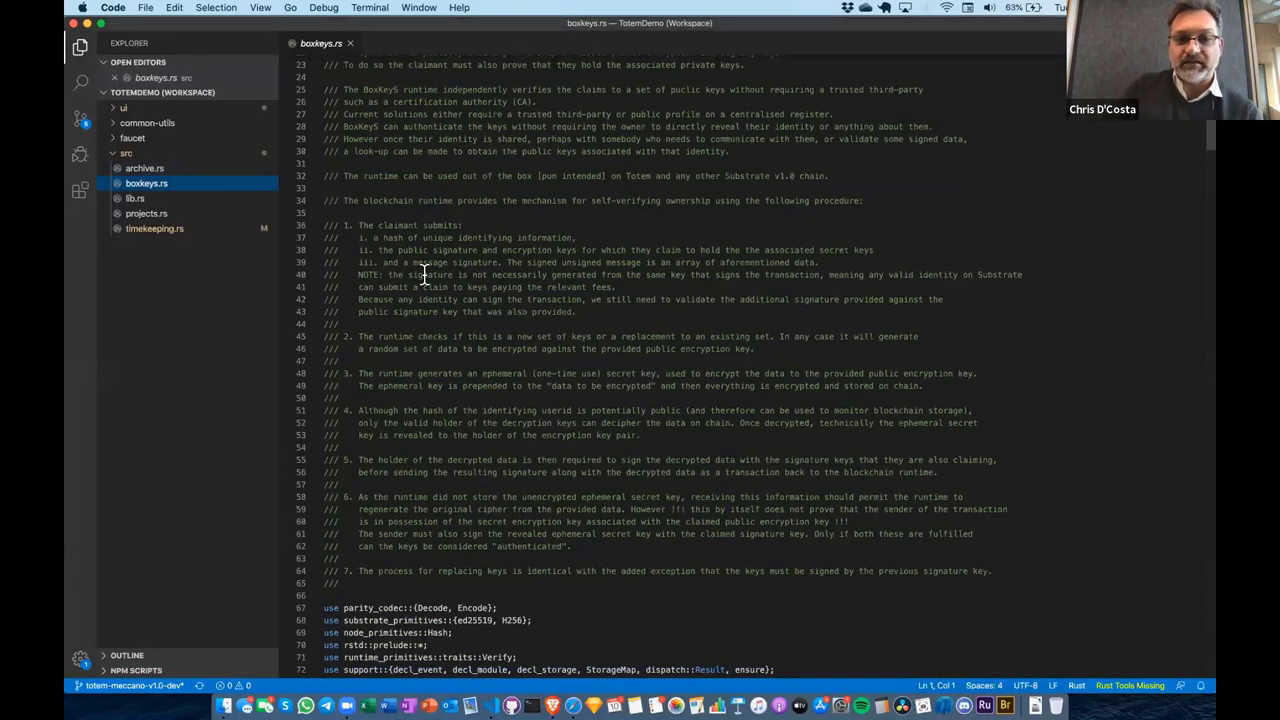
scroll(424, 274, "down", 1)
scroll(424, 274, "down", 7)
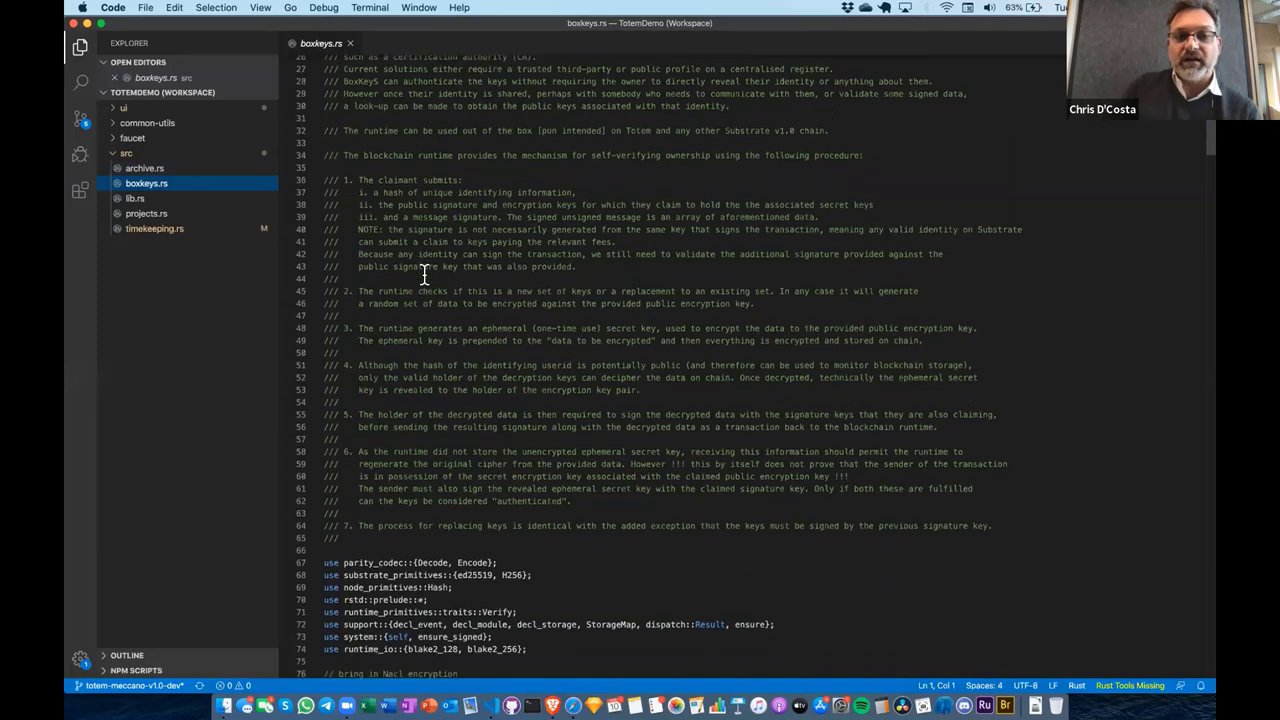
scroll(424, 274, "down", 6)
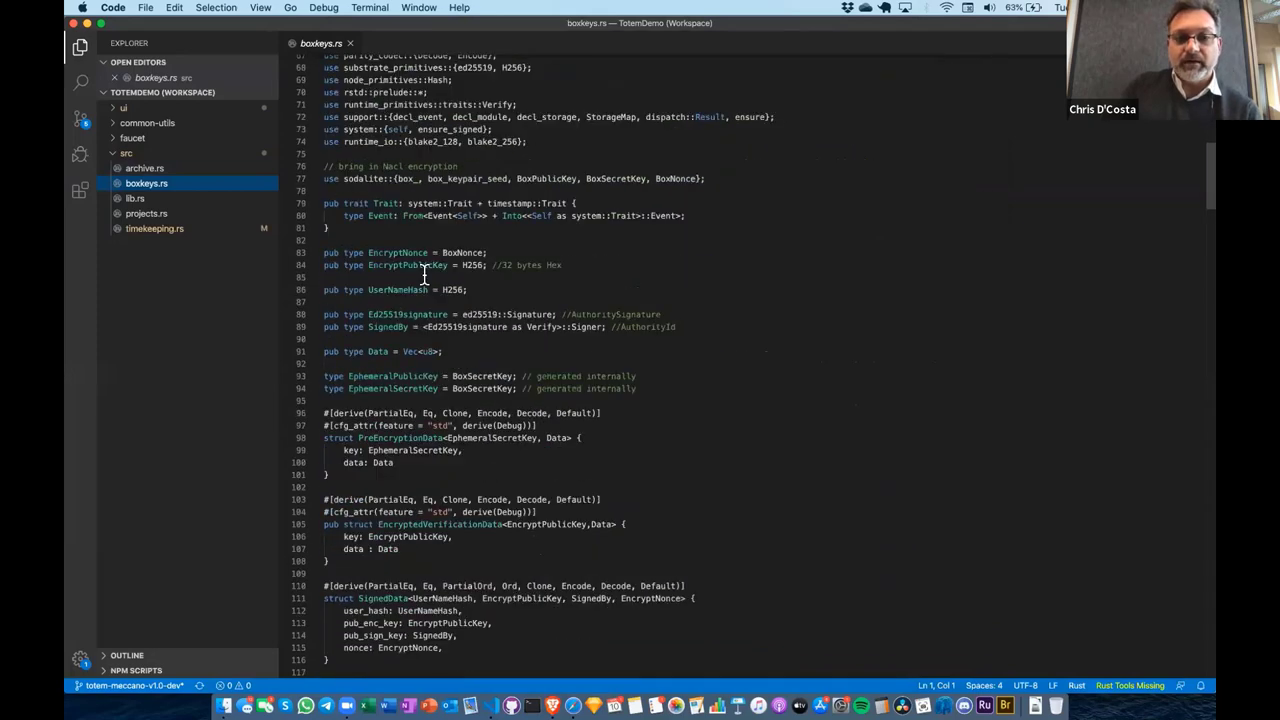
scroll(424, 274, "down", 1)
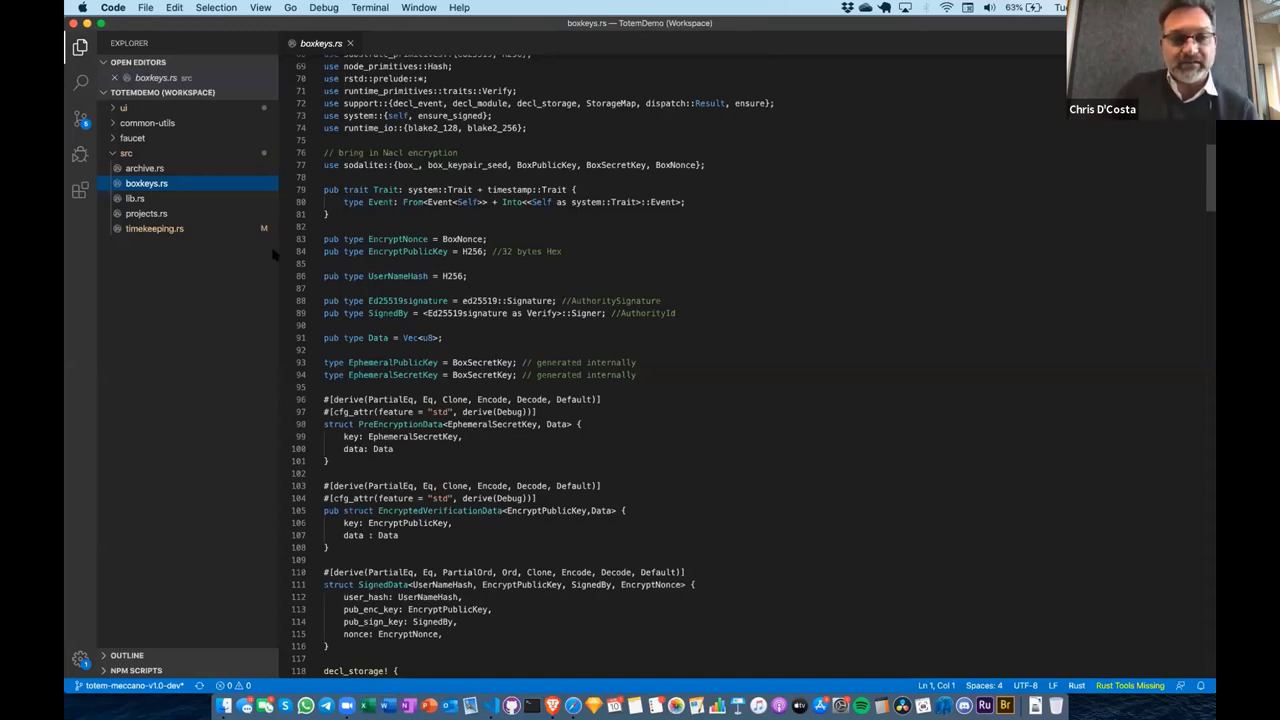
scroll(503, 291, "down", 3)
scroll(503, 291, "down", 10)
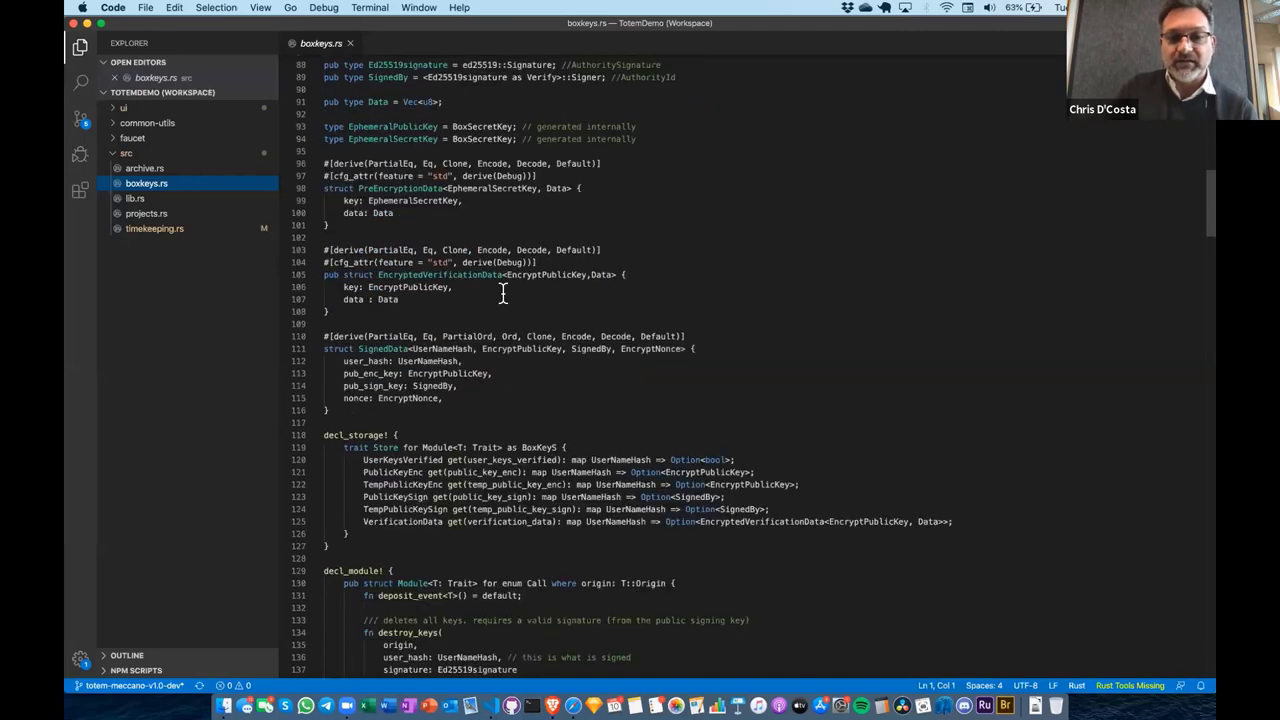
scroll(503, 291, "down", 4)
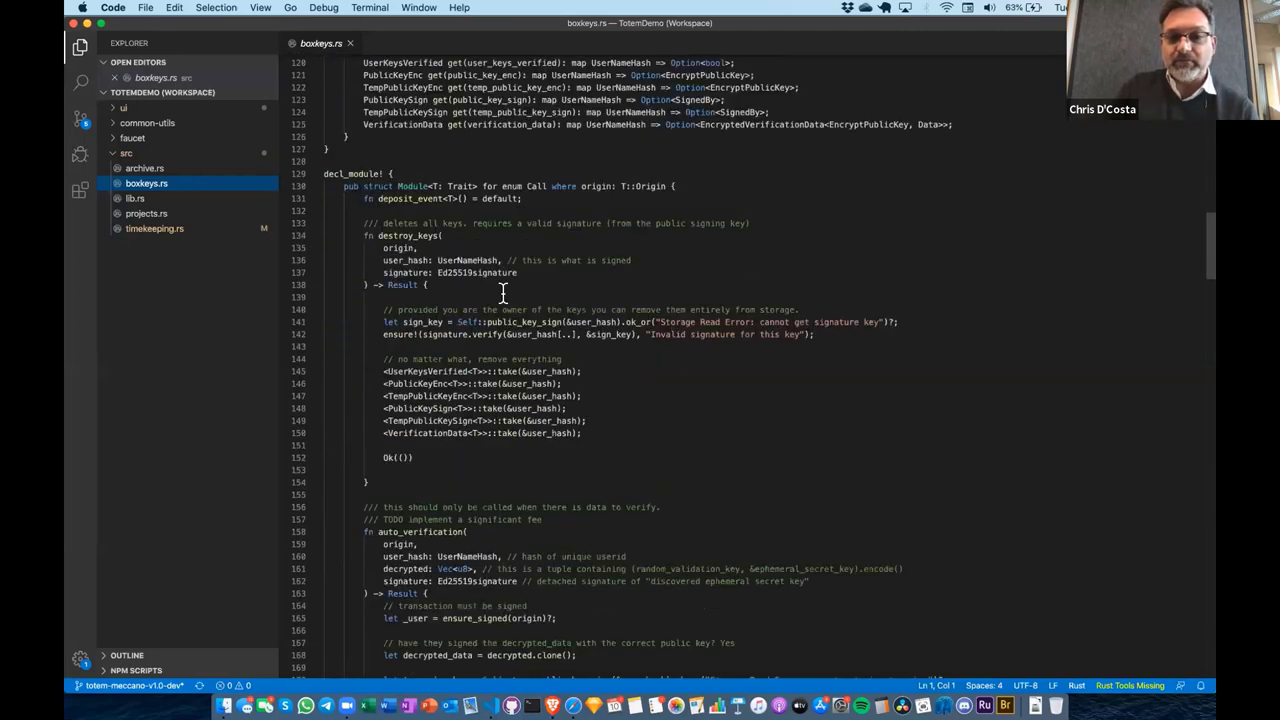
scroll(503, 291, "down", 5)
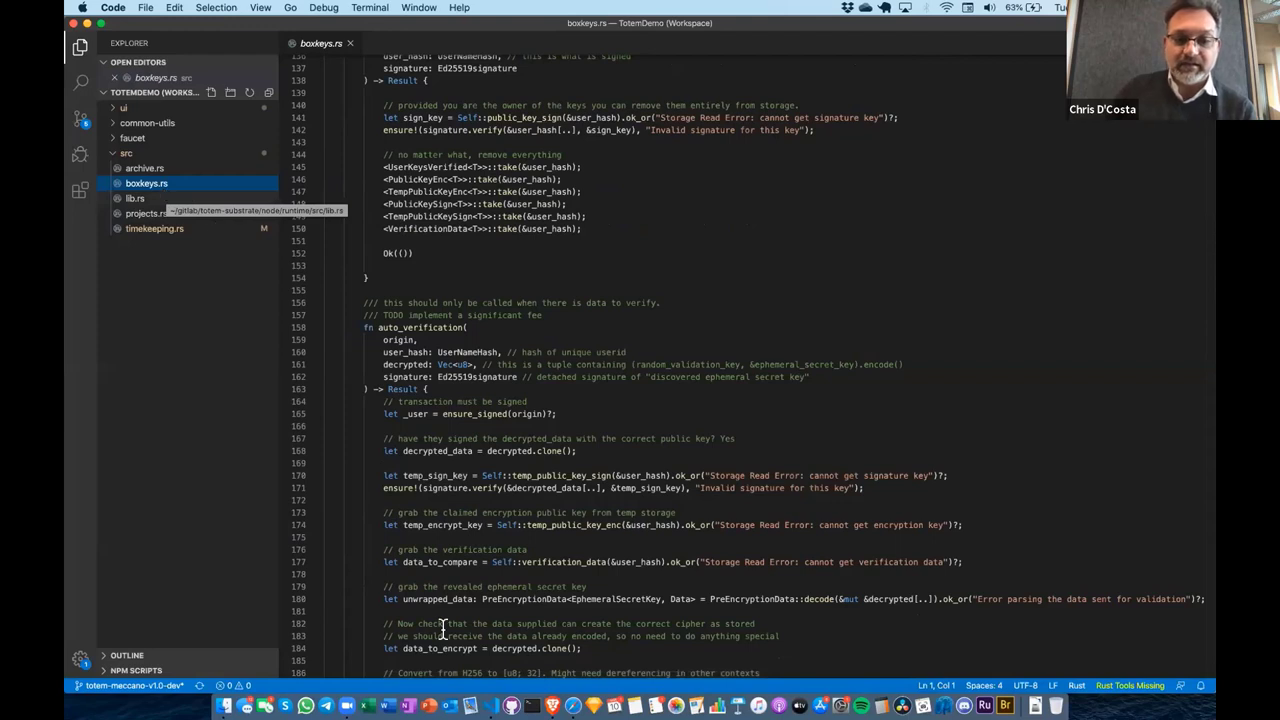
left_click(573, 704)
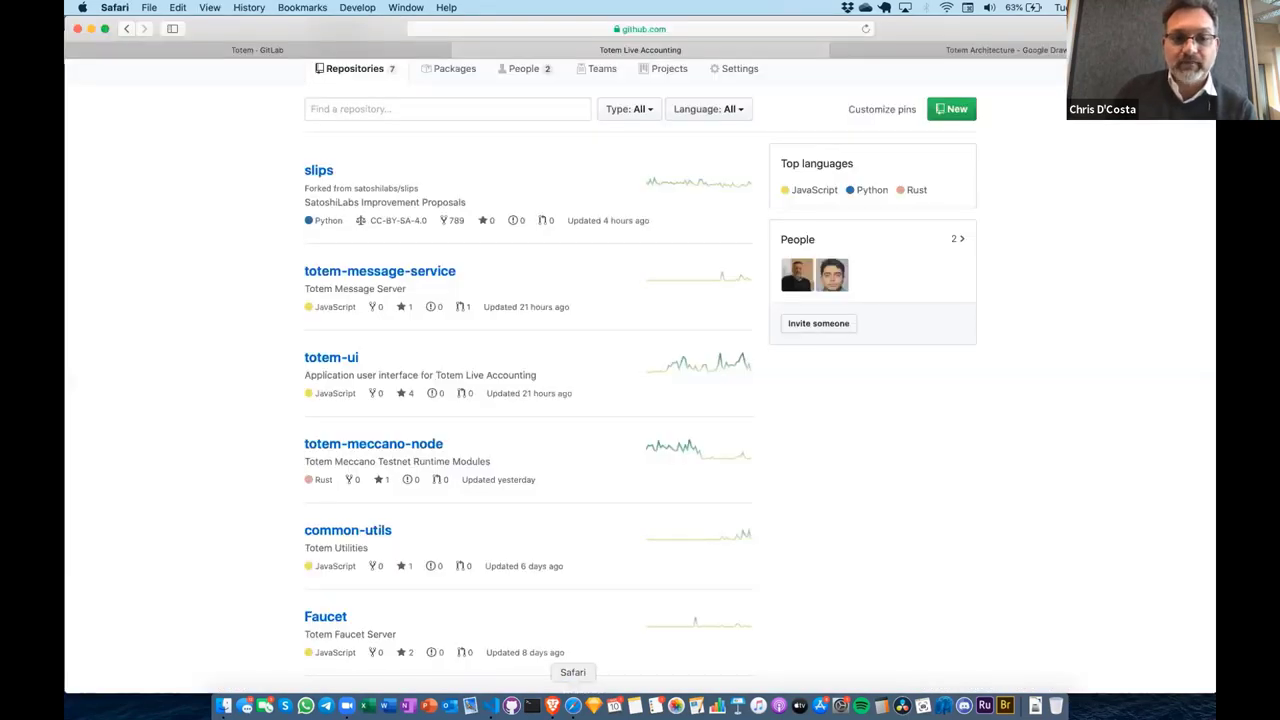
Show the Totem Architecture Google Drawings diagram, then return to totem.live in Brave
left_click(920, 50)
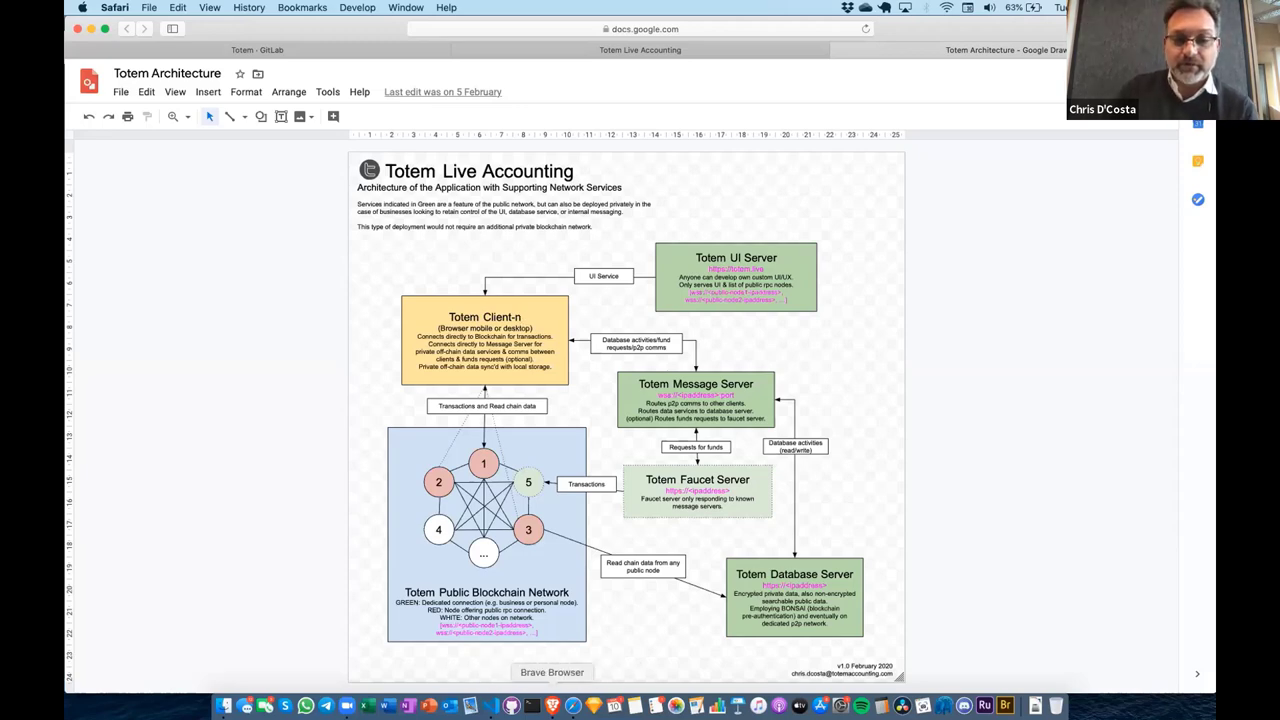
left_click(552, 705)
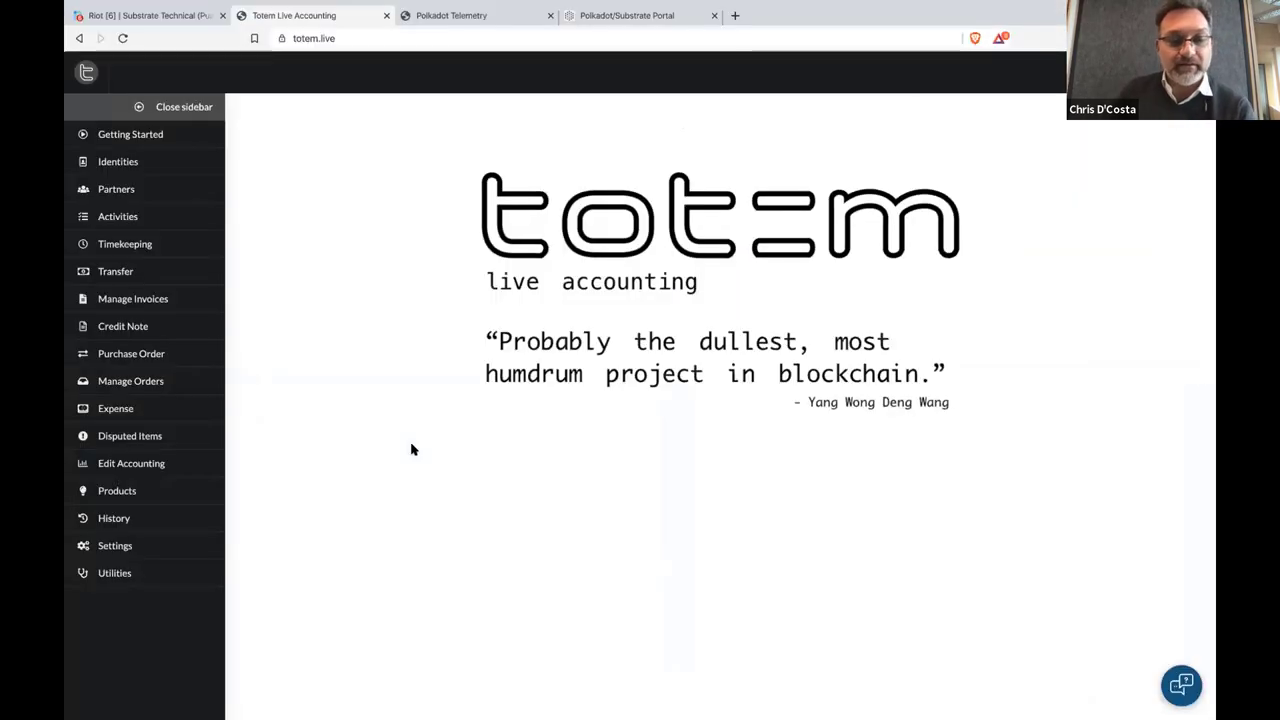
Stack the Activities, Timekeeping, Partner Contact List and Identities panels, and view the first identity's details
left_click(178, 222)
left_click(181, 246)
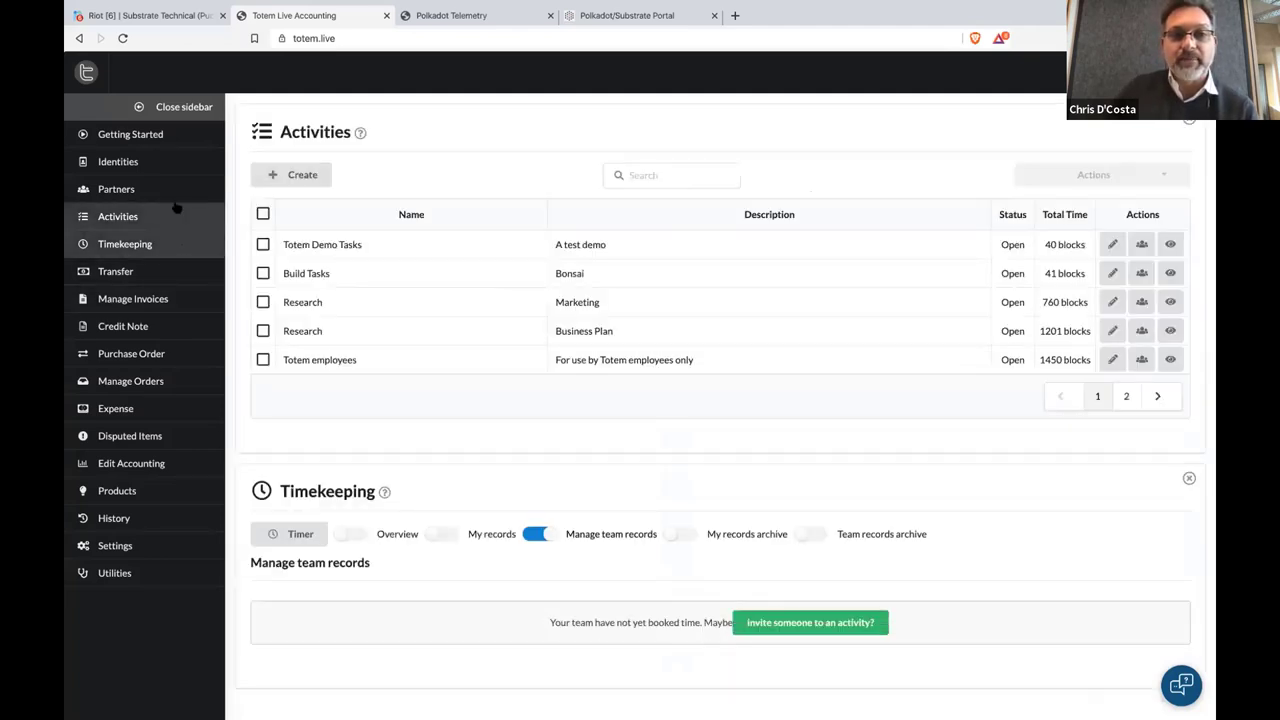
left_click(172, 191)
left_click(173, 166)
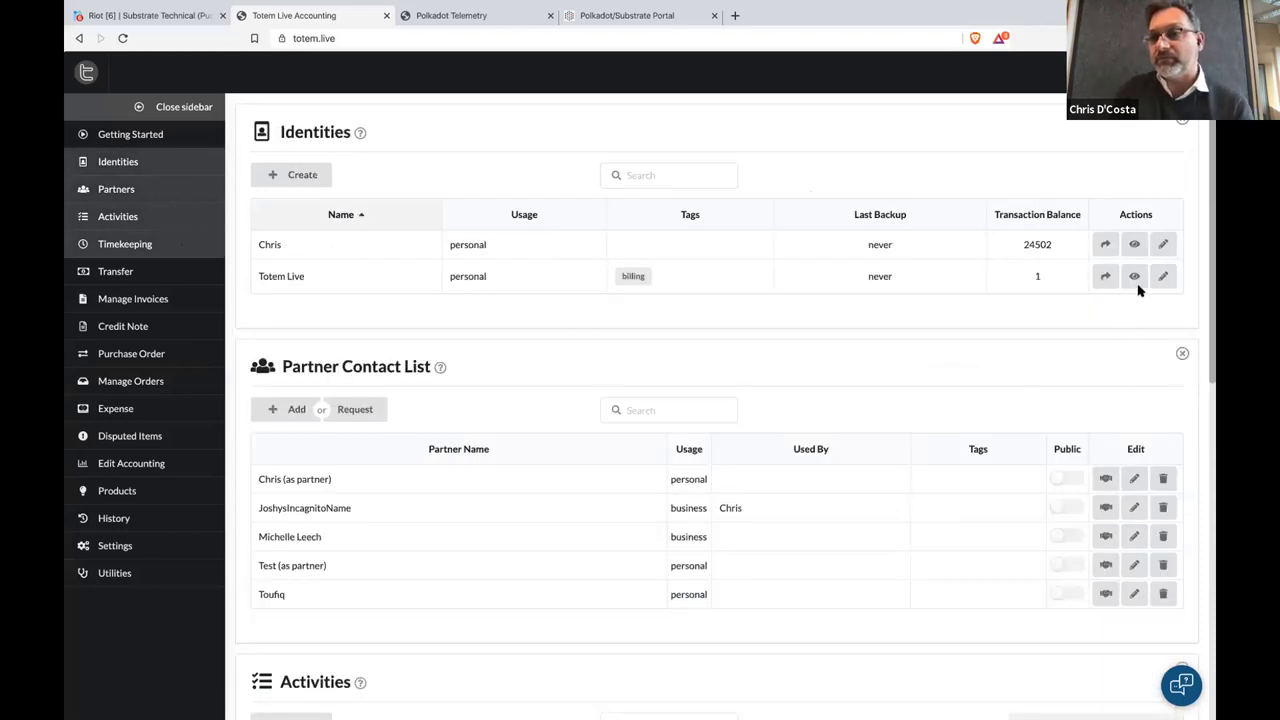
left_click(1134, 244)
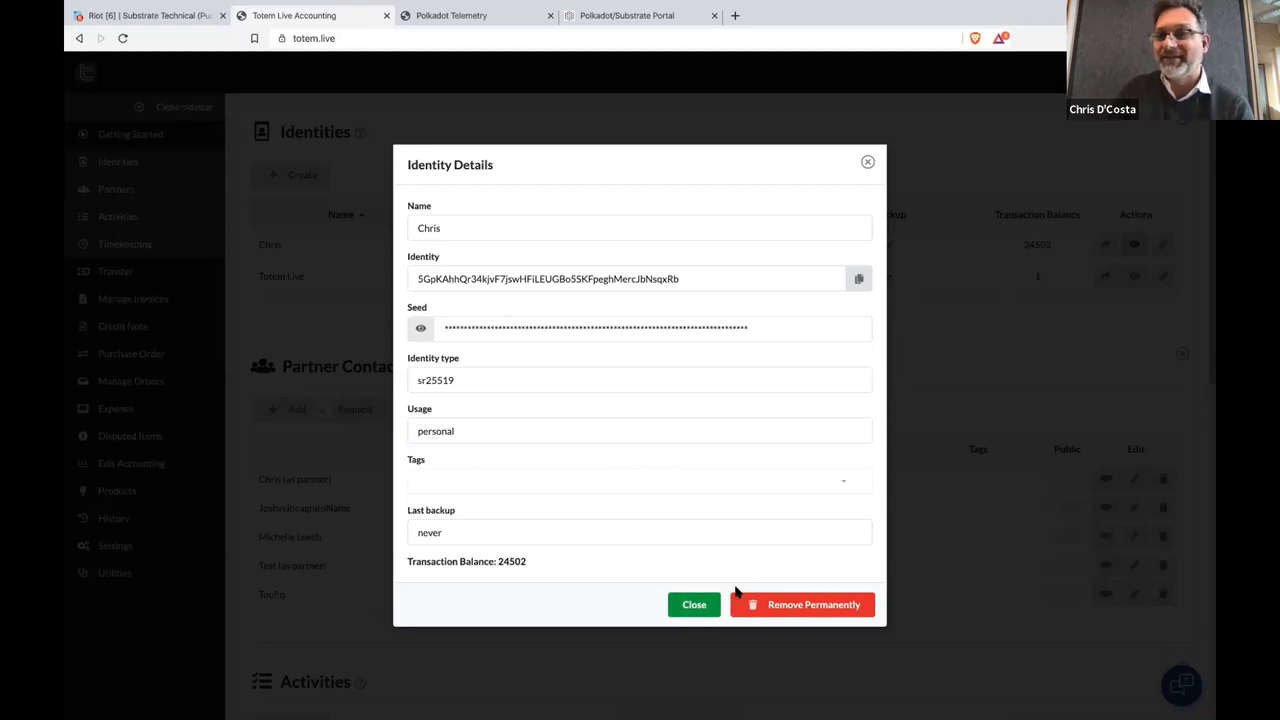
Reveal the Totem Live identity's seed phrase, select its derivation path, then close the dialog
left_click(694, 606)
left_click(1134, 276)
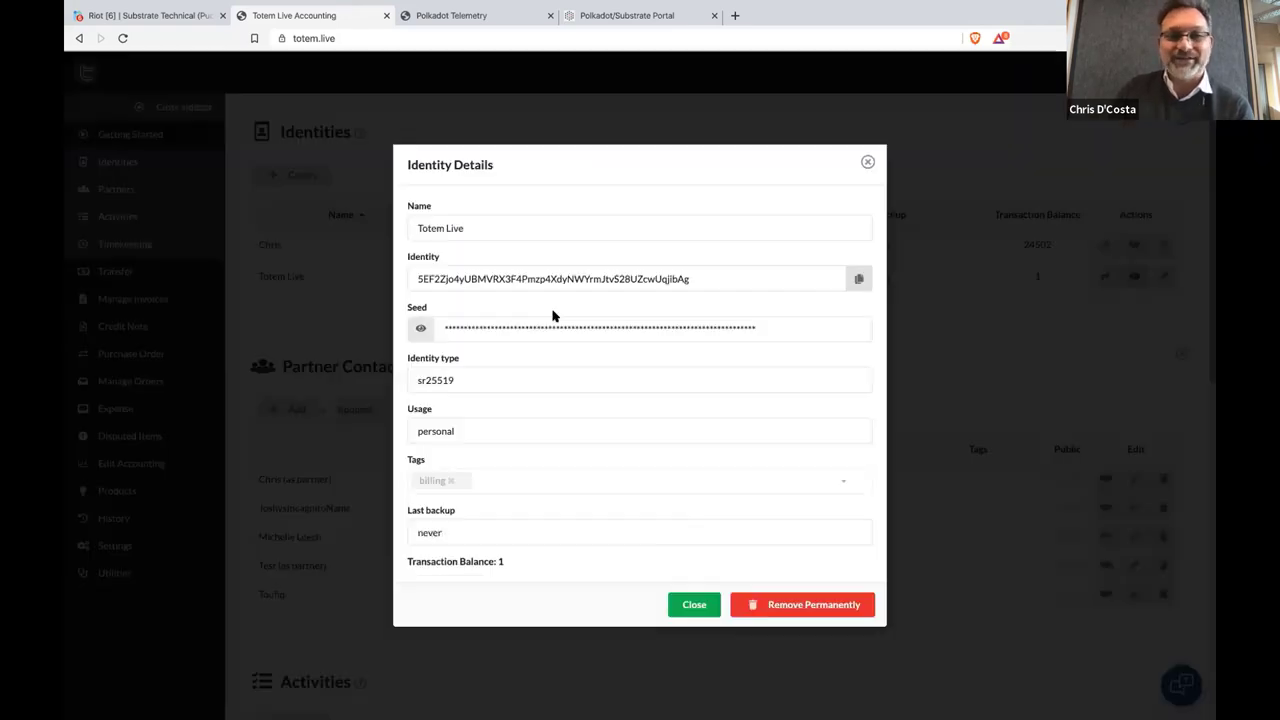
left_click(421, 328)
left_click(725, 428)
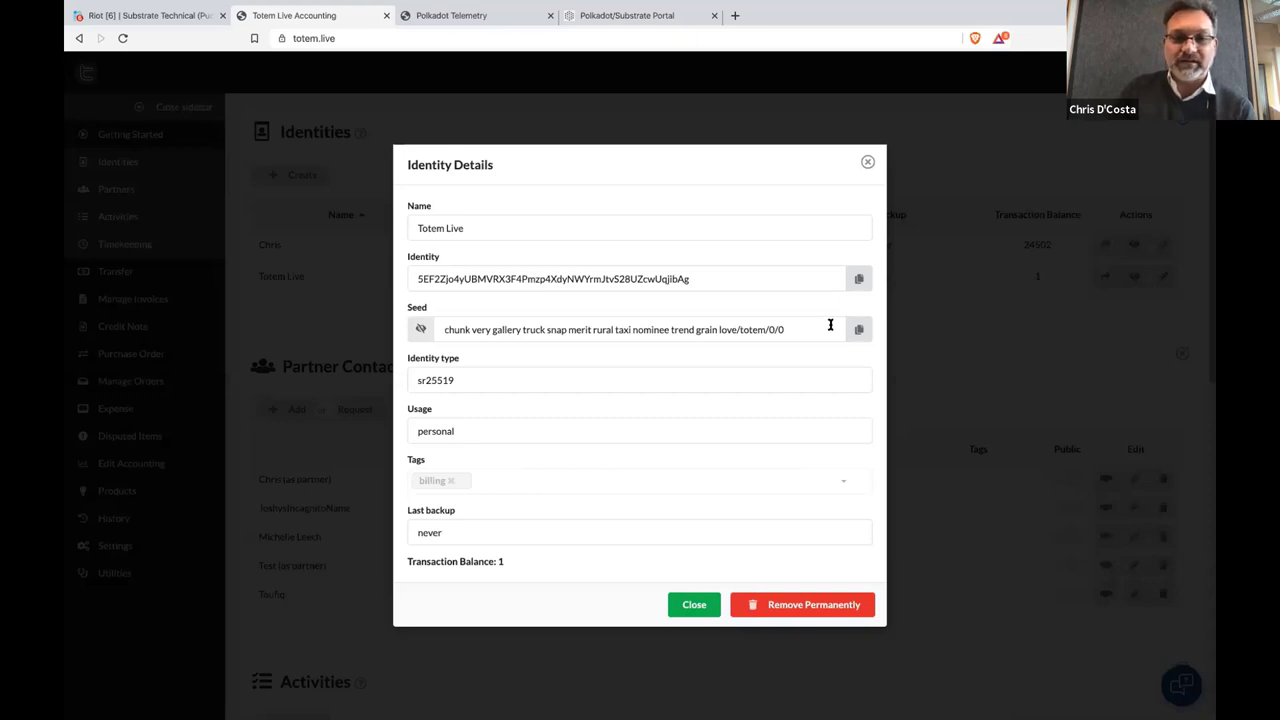
left_click_drag(805, 326, 735, 327)
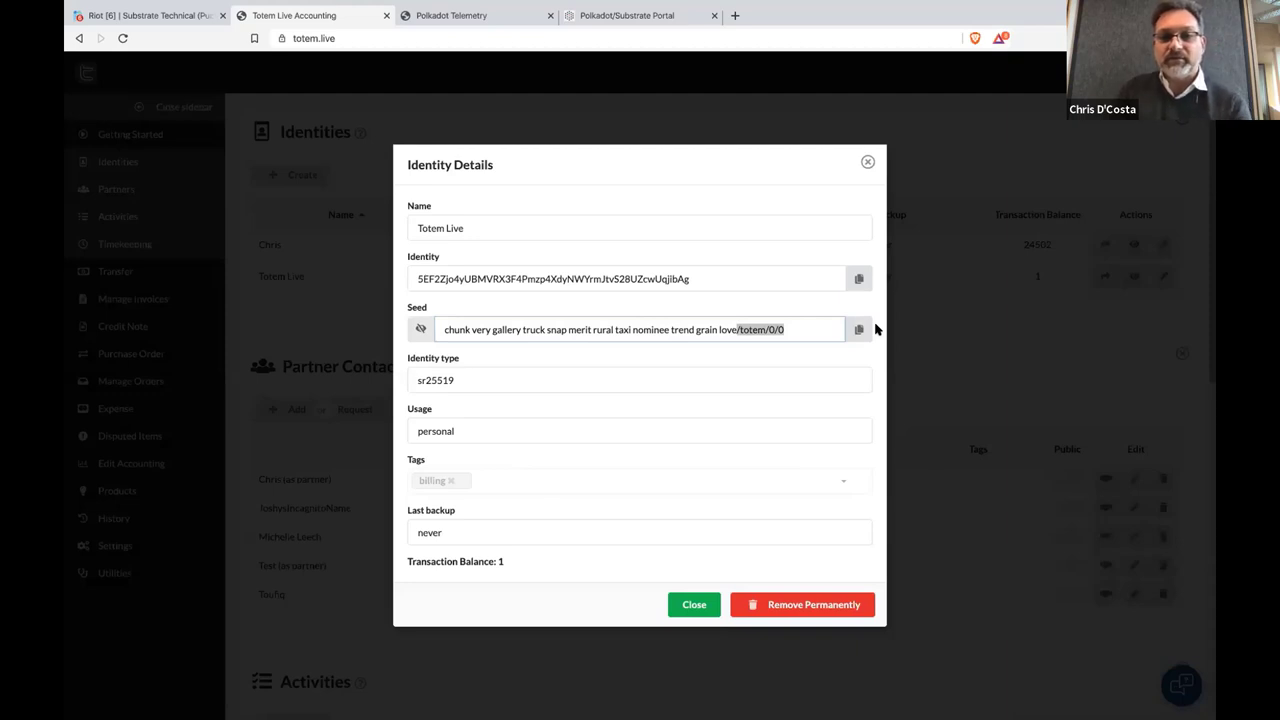
left_click(692, 607)
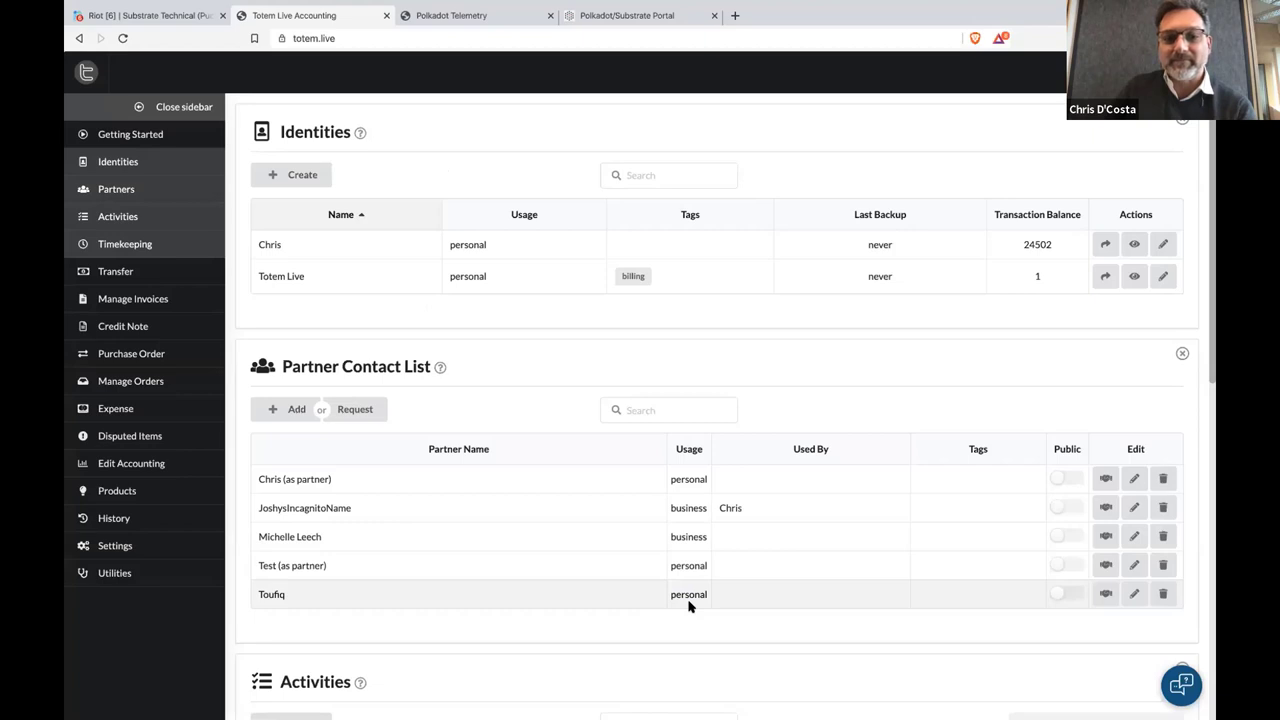
Leave the Identities panel with balances 24502 and 1 above the Partner Contact List
mouse_move(503, 706)
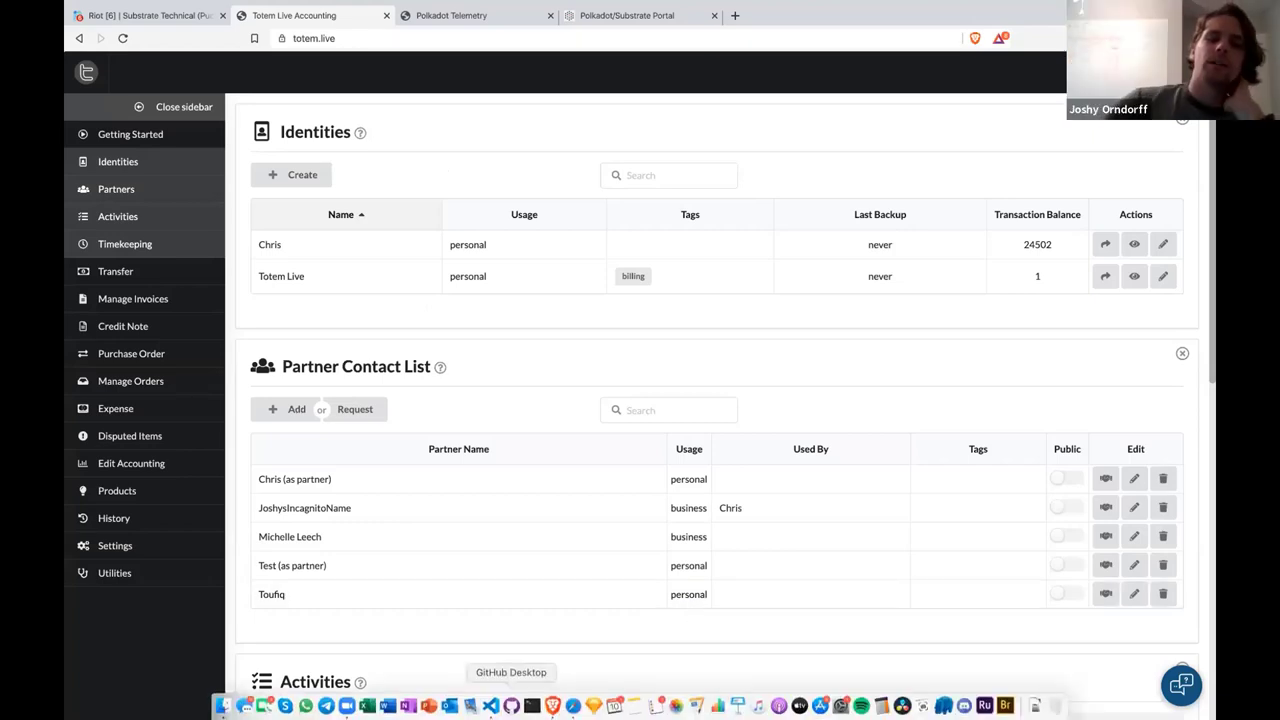